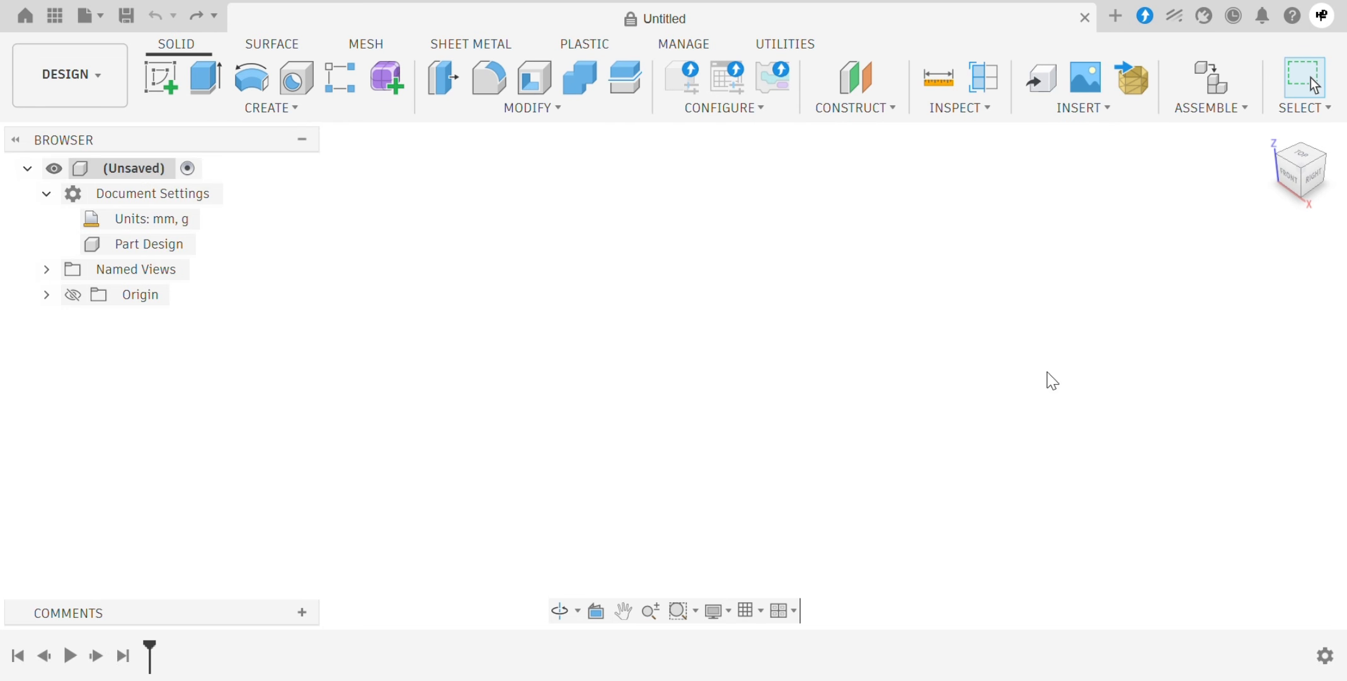
Start a sketch on the horizontal XY plane and draw a 50 mm vertical construction line upward from the origin
{"action": "left_click", "coordinate": [160, 78]}
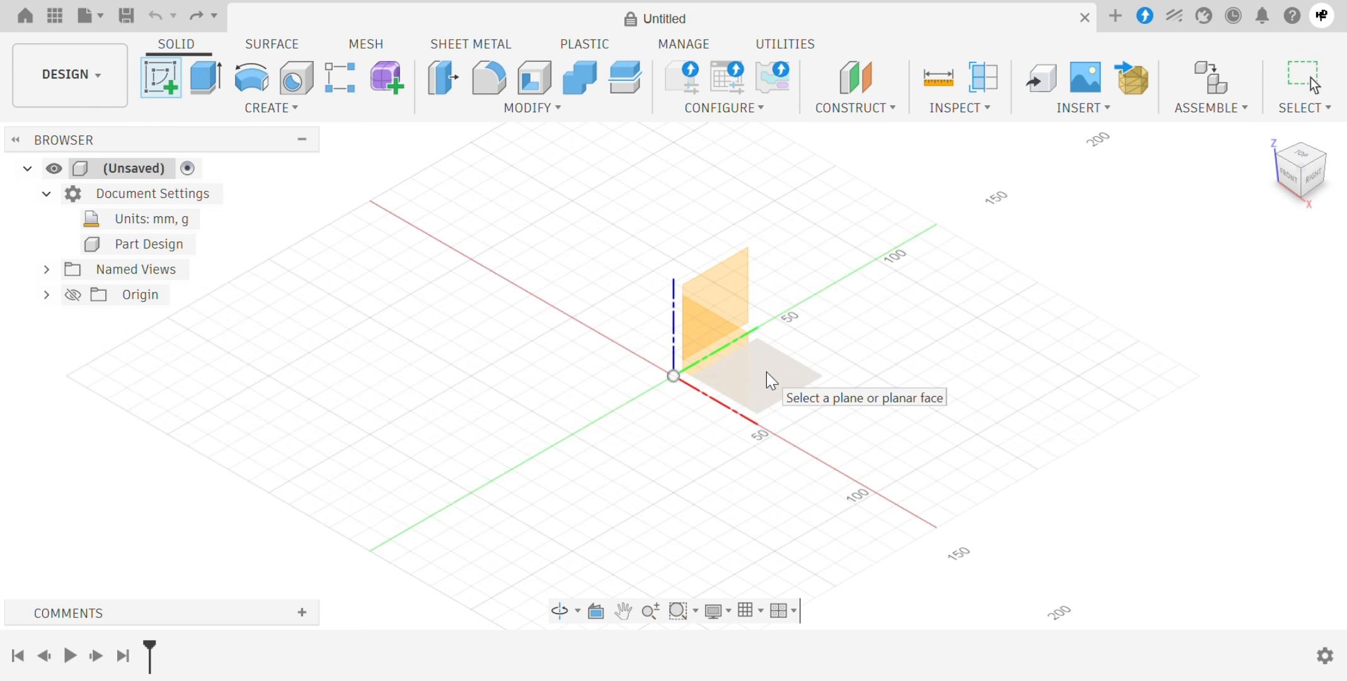
{"action": "left_click", "coordinate": [770, 379]}
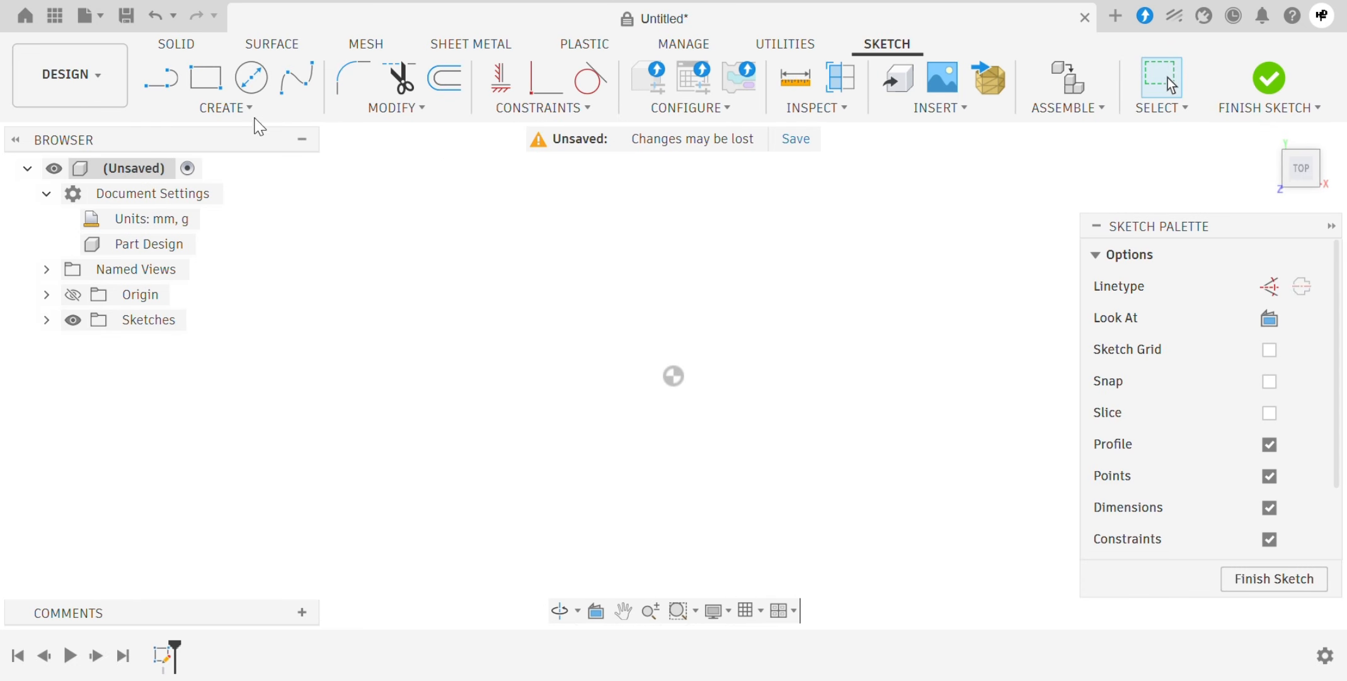
{"action": "left_click", "coordinate": [161, 78]}
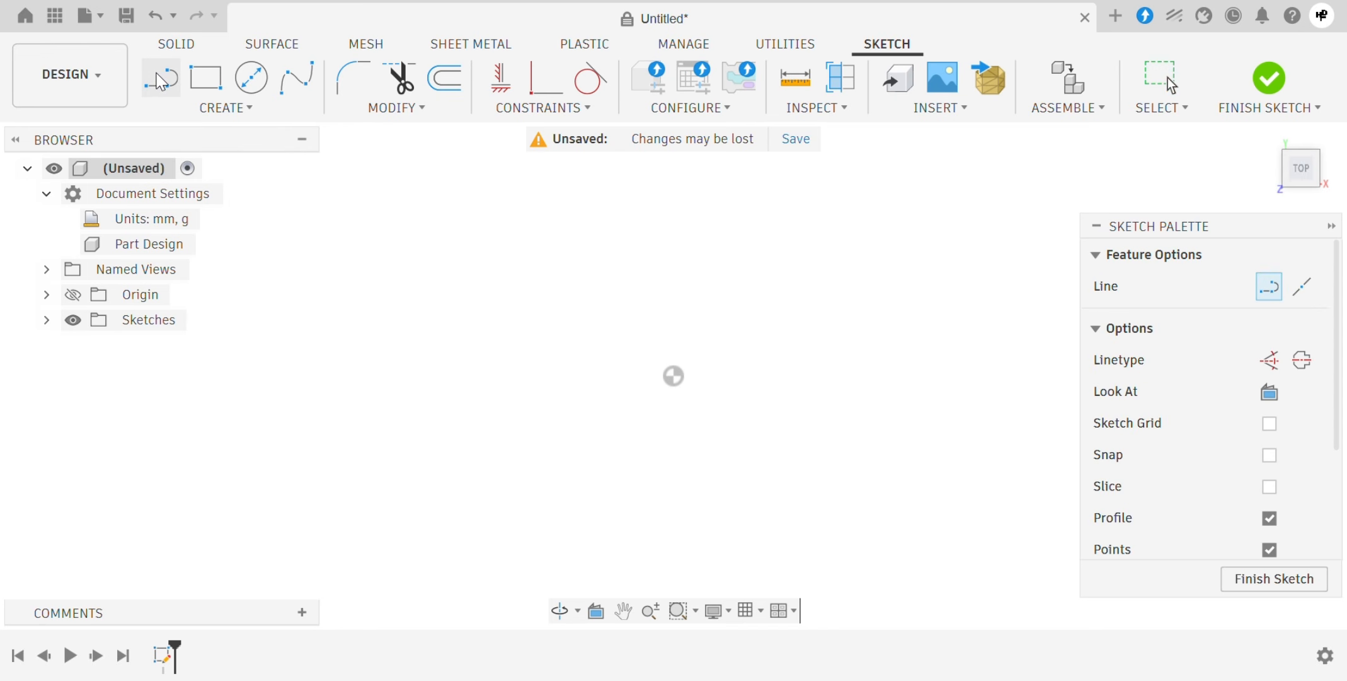
{"action": "left_click", "coordinate": [1271, 360]}
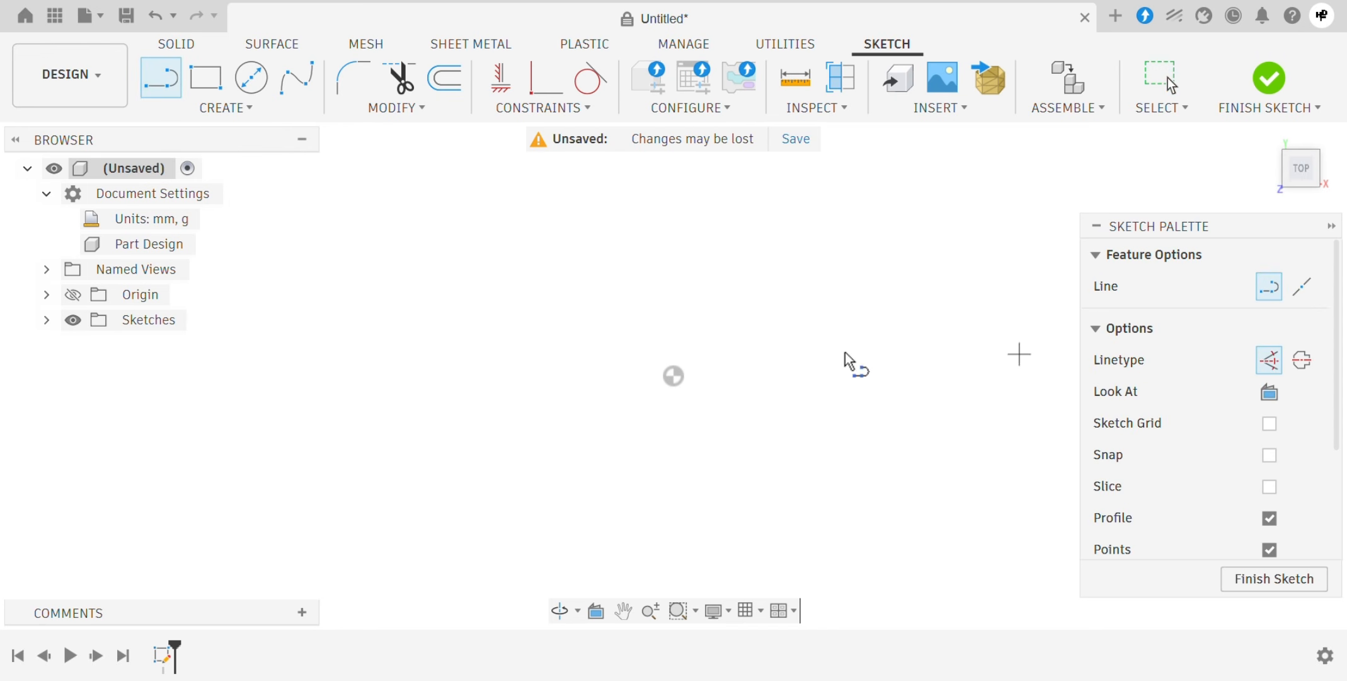
{"action": "left_click", "coordinate": [674, 376]}
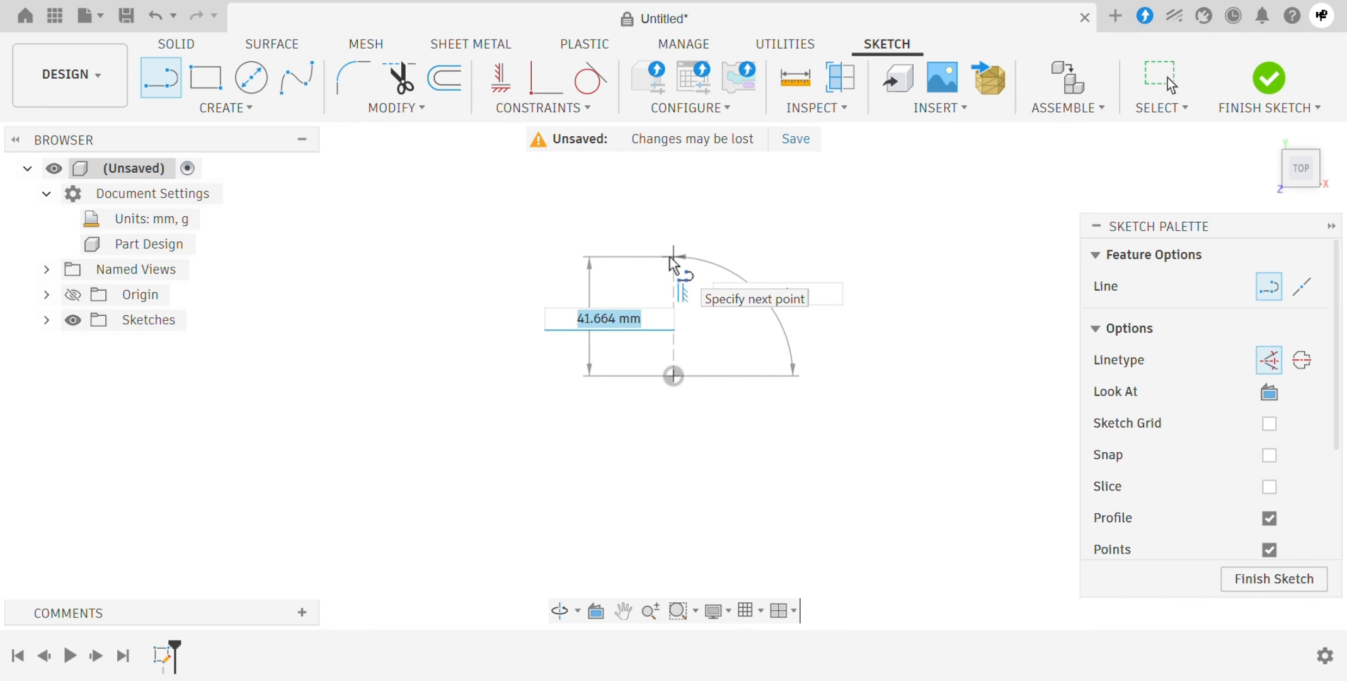
{"action": "type", "text": "50"}
{"action": "key", "text": "Tab"}
{"action": "key", "text": "Return"}
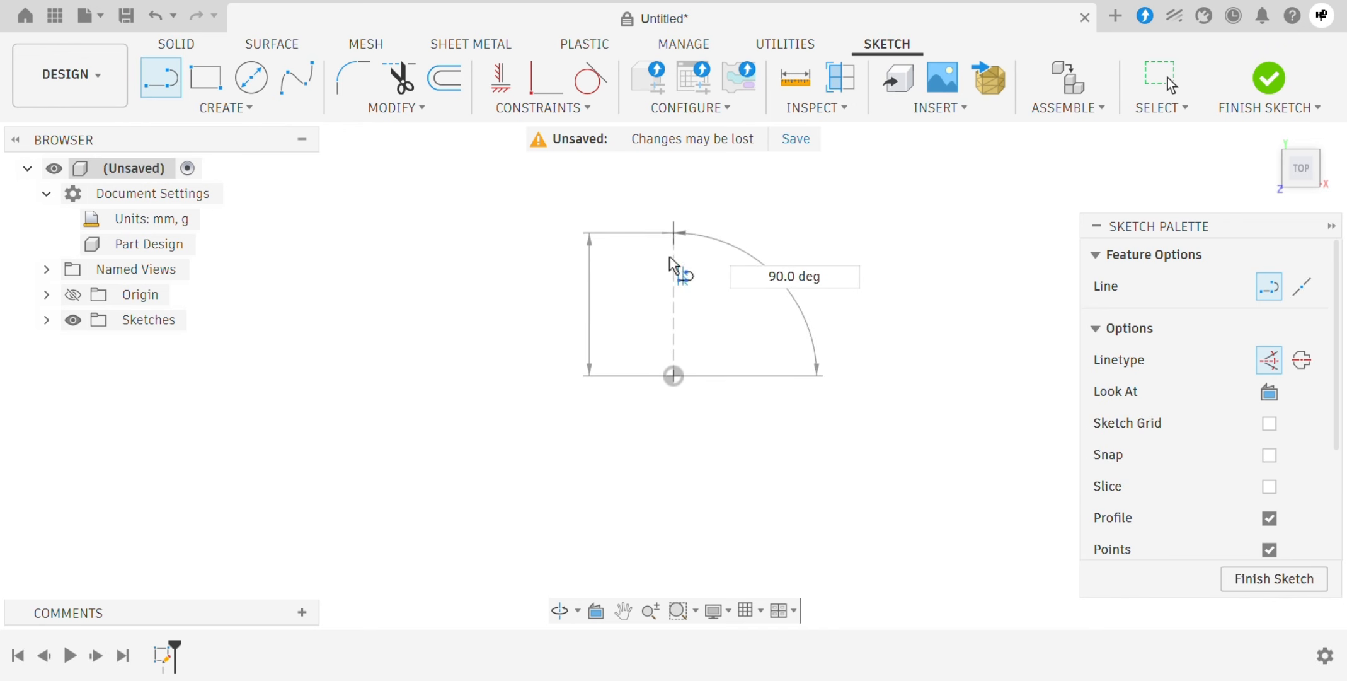
{"action": "key", "text": "Escape"}
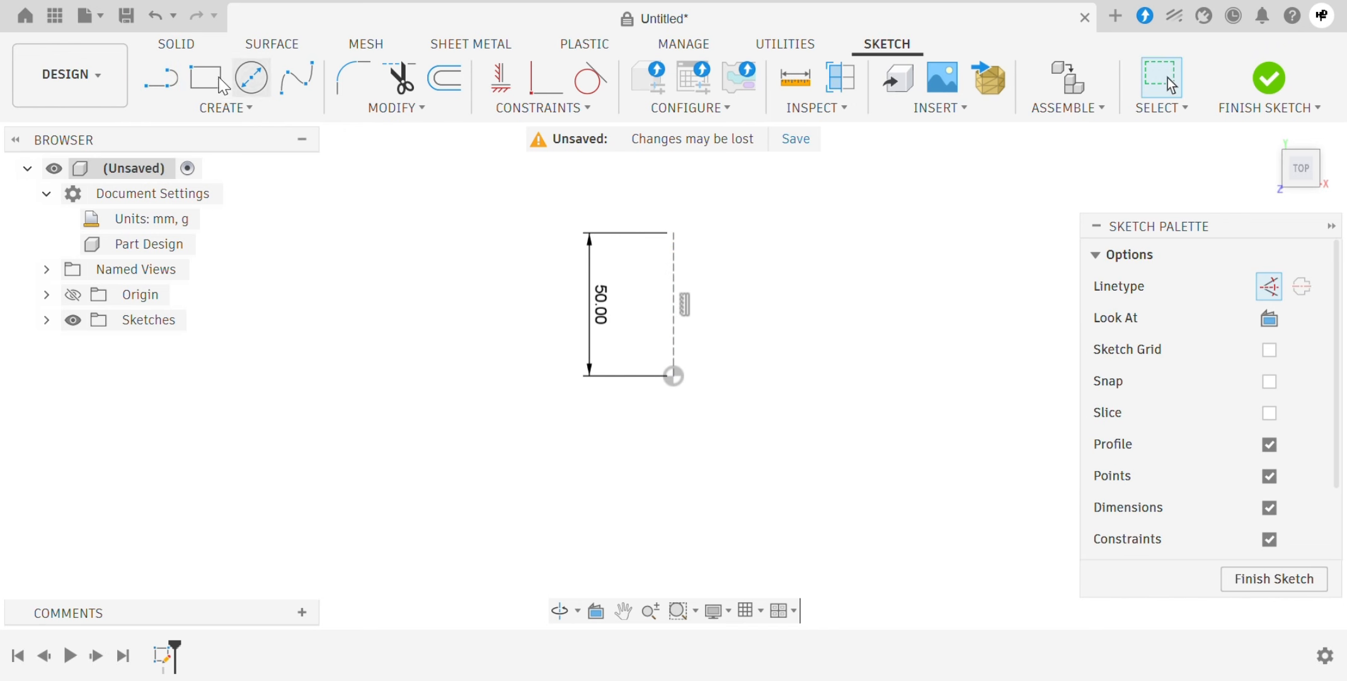
Draw a solid 100 mm horizontal line to the right from the upper end of the vertical construction line
{"action": "left_click", "coordinate": [173, 81]}
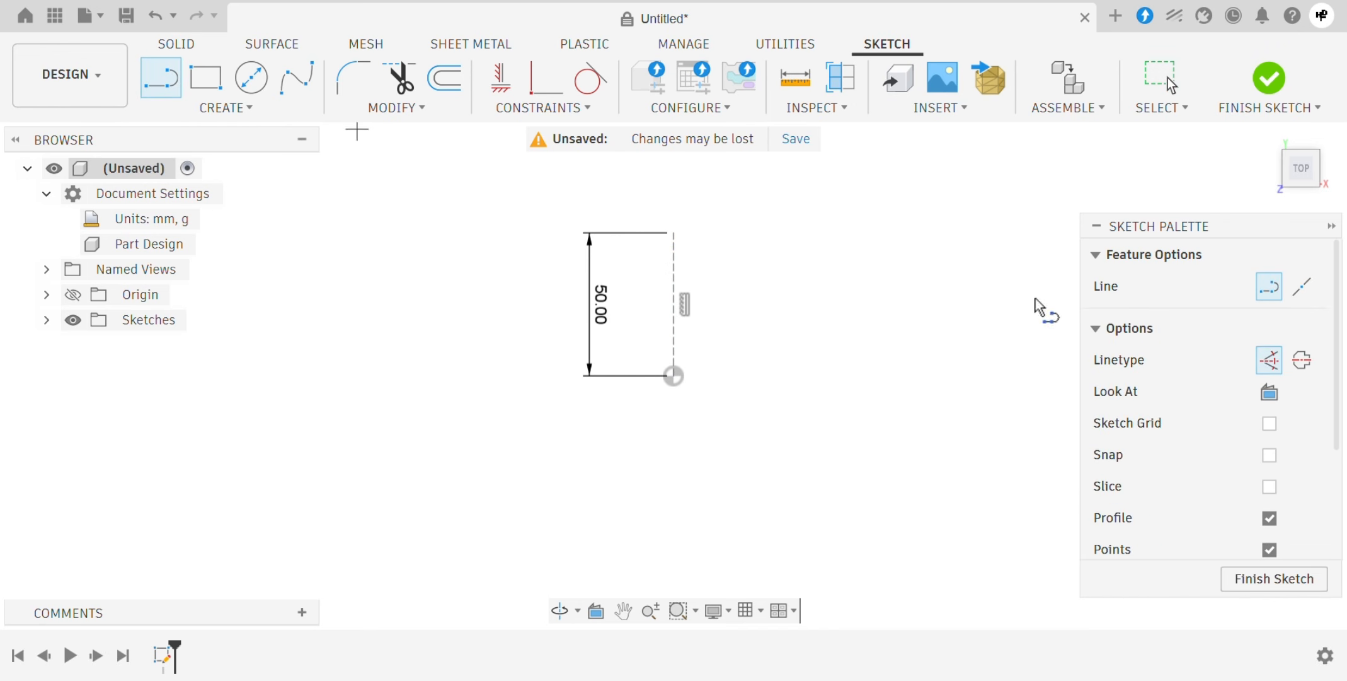
{"action": "left_click", "coordinate": [1270, 361]}
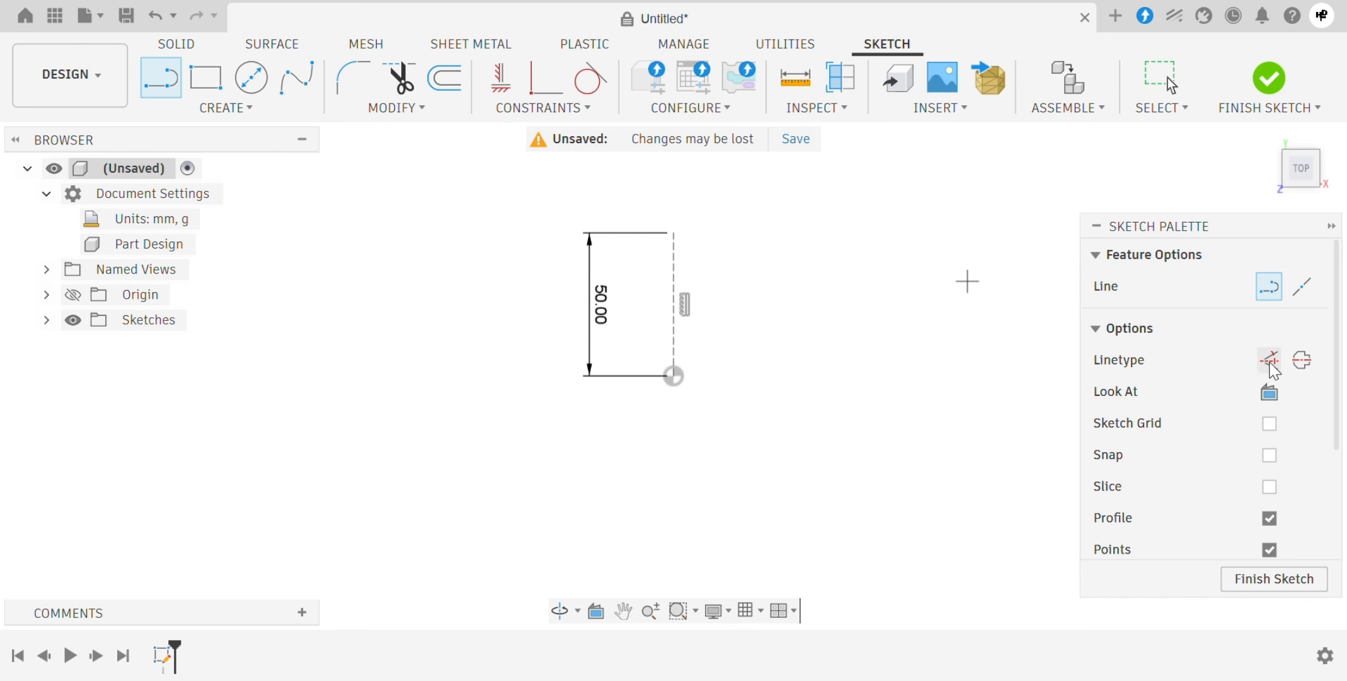
{"action": "left_click", "coordinate": [676, 232]}
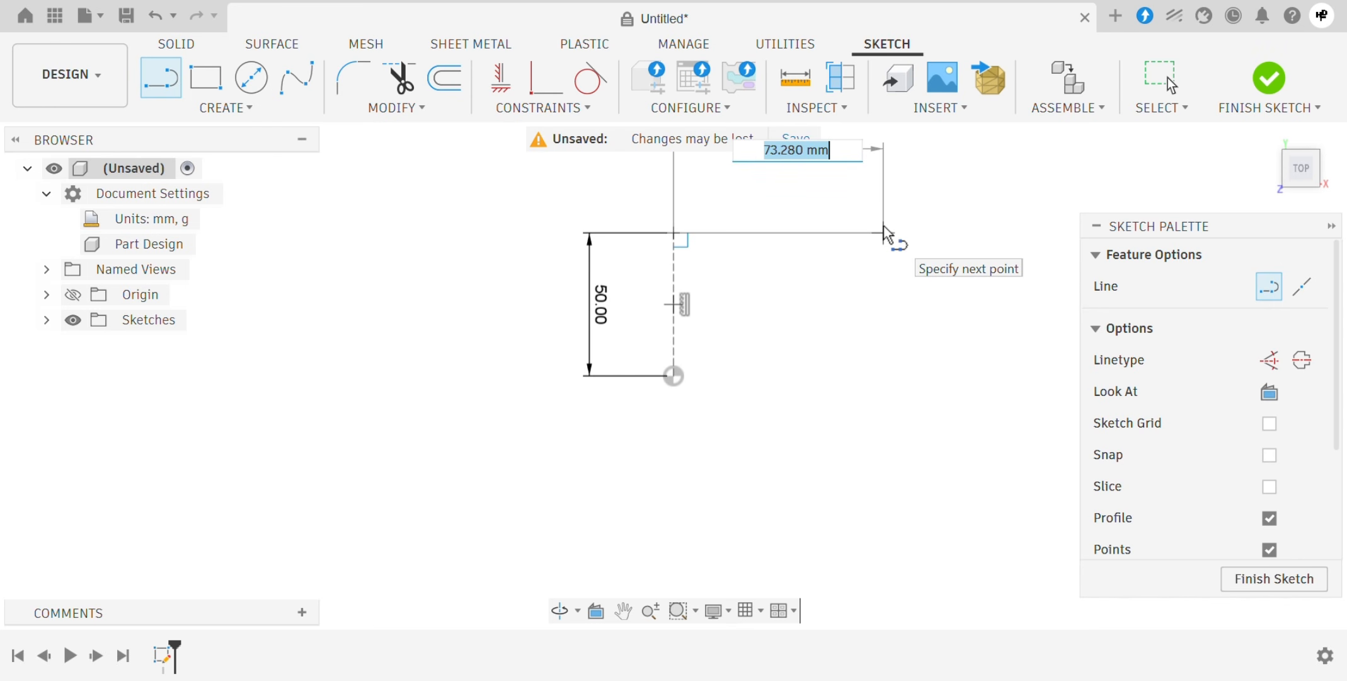
{"action": "type", "text": "100"}
{"action": "key", "text": "Tab"}
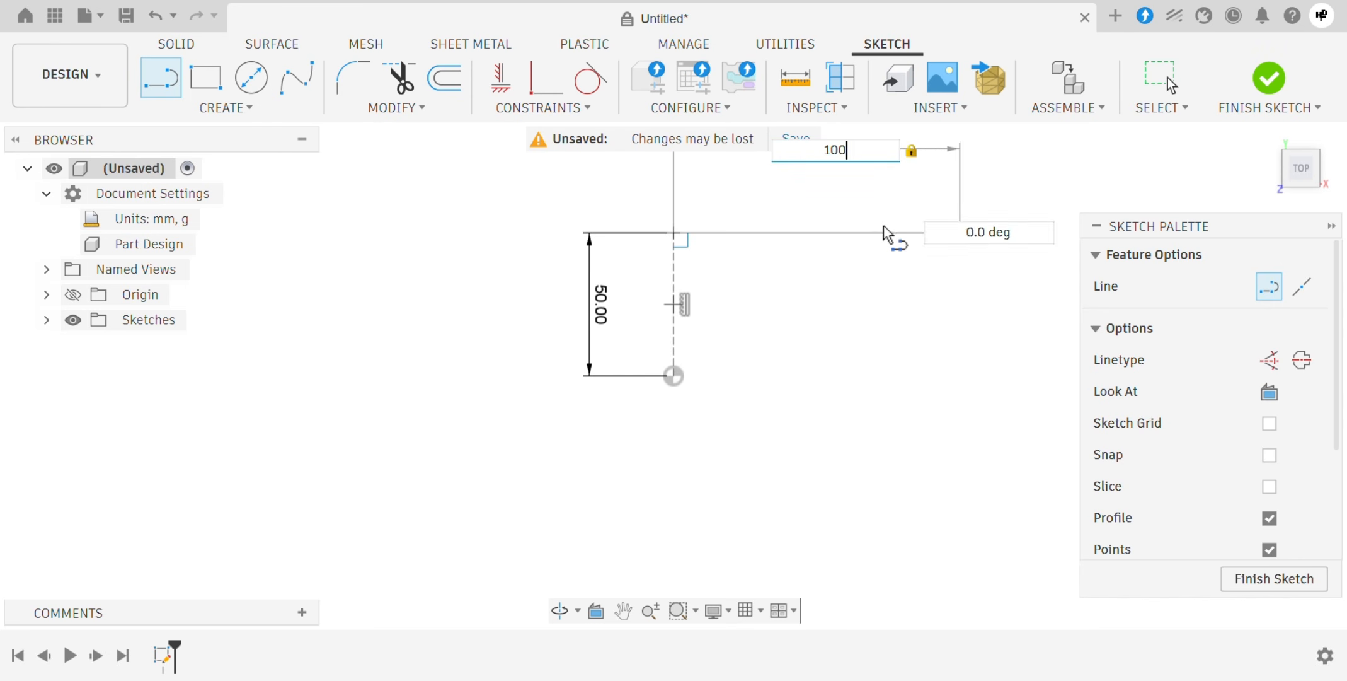
{"action": "key", "text": "Return"}
{"action": "key", "text": "Escape"}
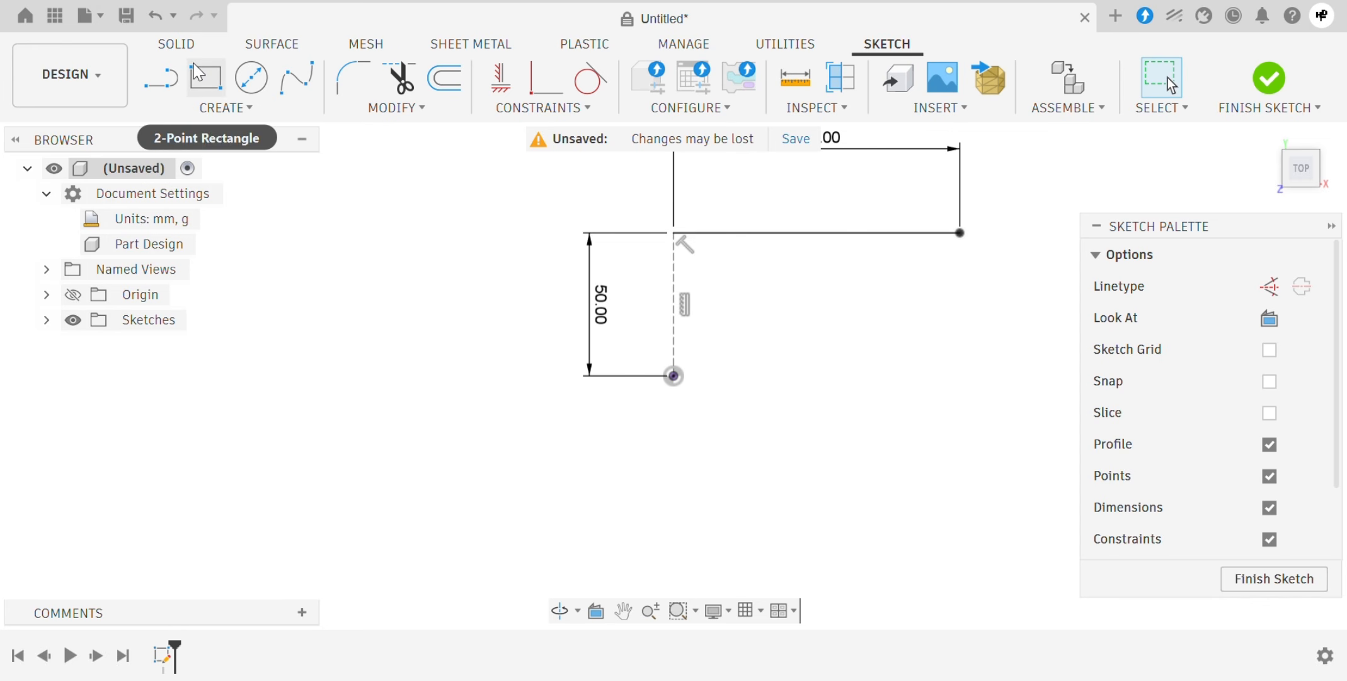
Draw a stepped outline from the 100 mm line's right end back to the origin, and convert its bottom line, about 90 mm long, to construction
{"action": "left_click", "coordinate": [159, 83]}
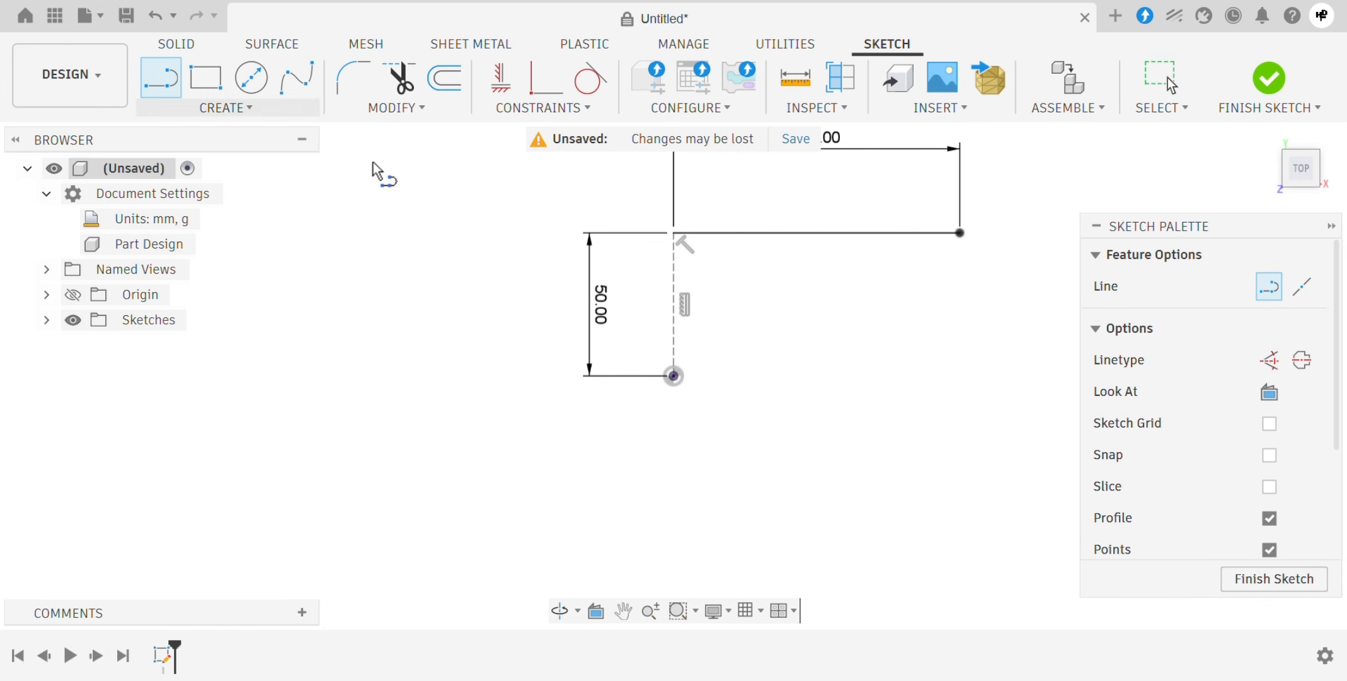
{"action": "left_click", "coordinate": [959, 234]}
{"action": "left_click", "coordinate": [960, 324]}
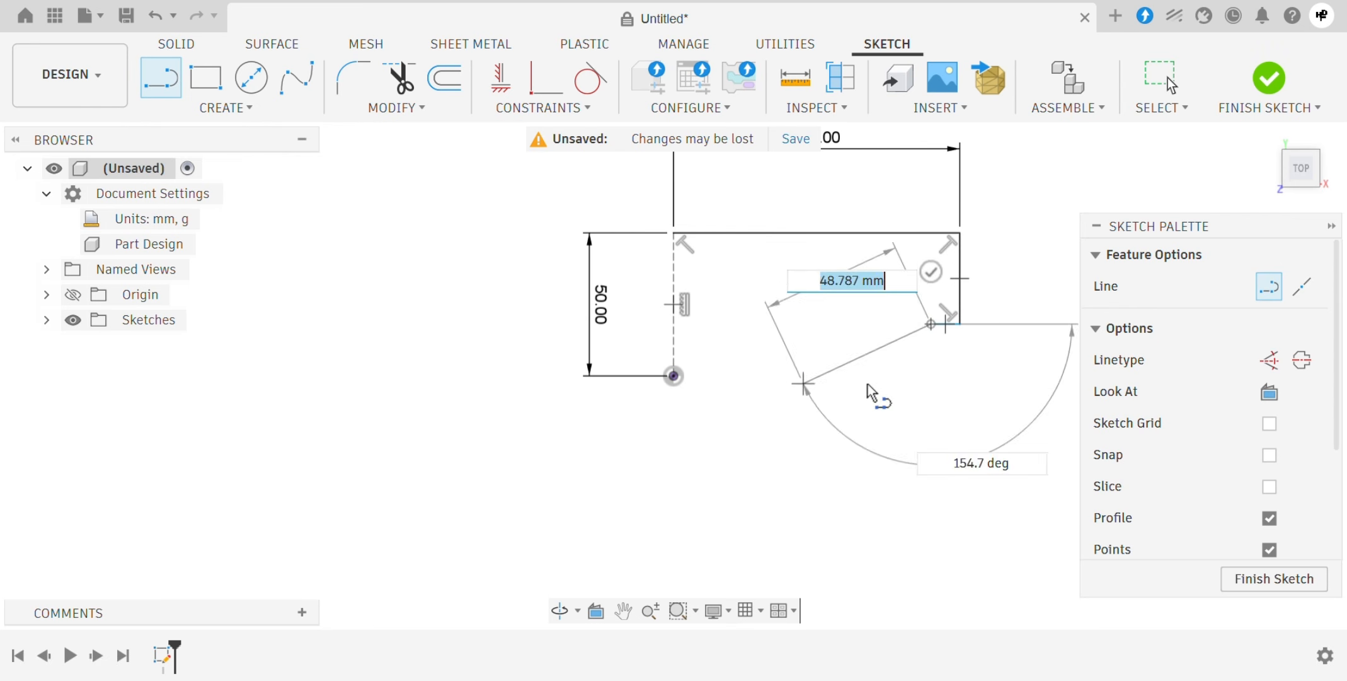
{"action": "left_click", "coordinate": [931, 376]}
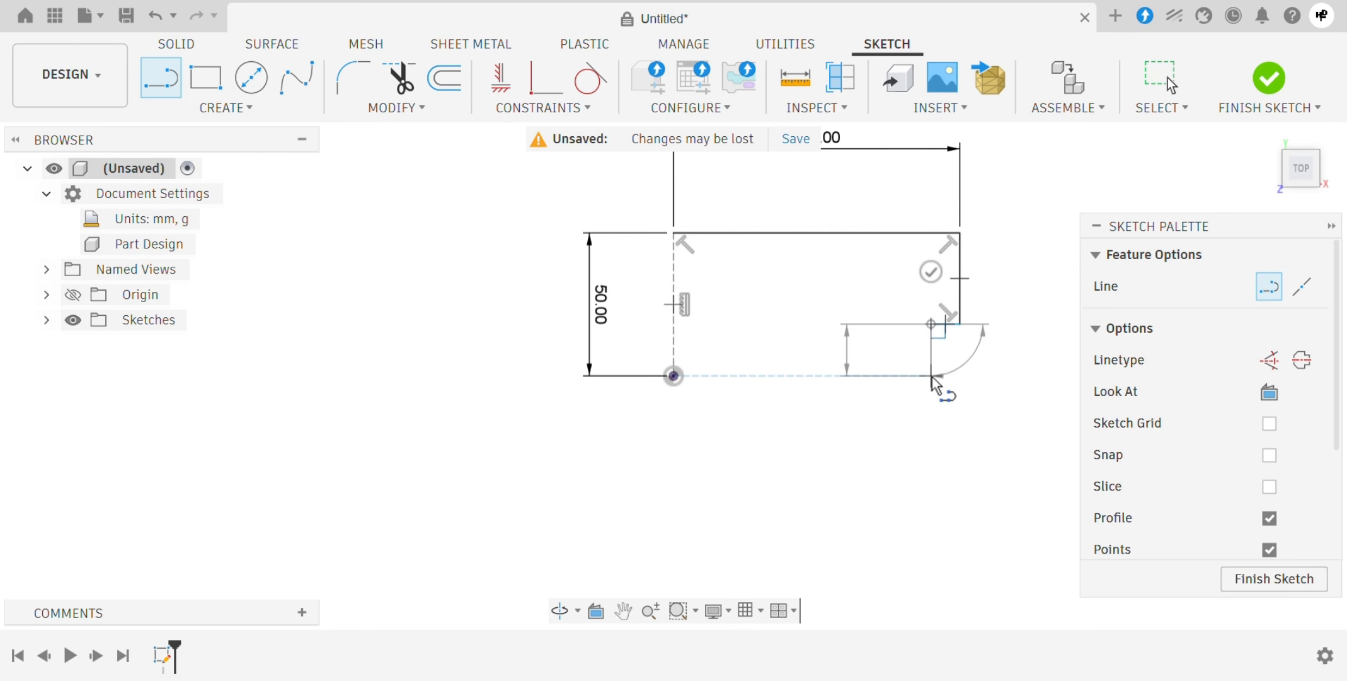
{"action": "left_click", "coordinate": [675, 376]}
{"action": "key", "text": "Escape"}
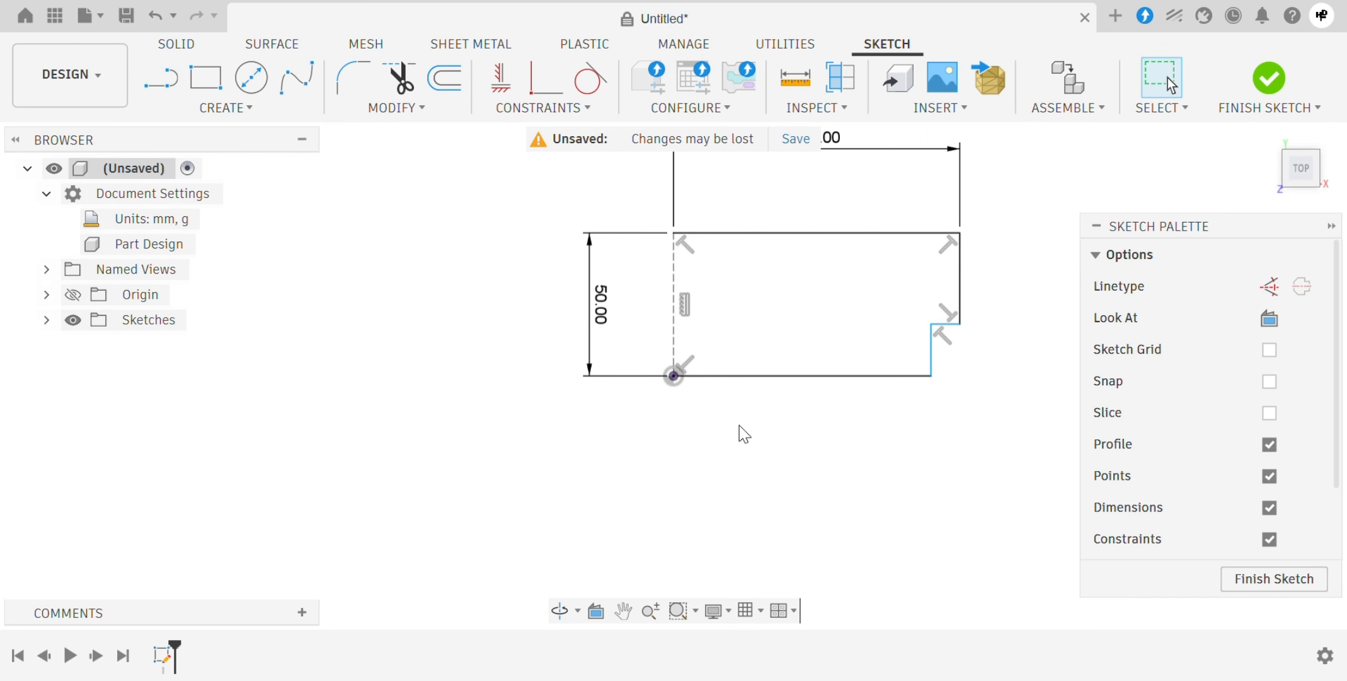
{"action": "left_click", "coordinate": [781, 376]}
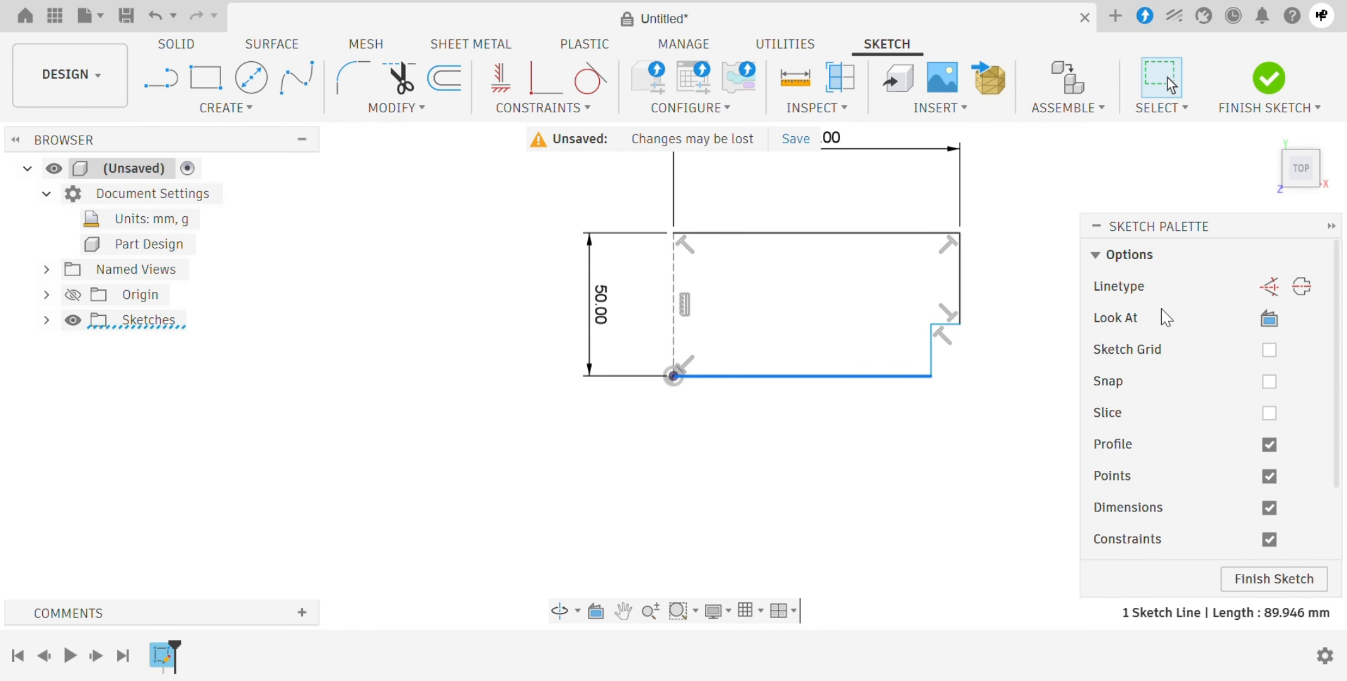
{"action": "left_click", "coordinate": [1271, 287]}
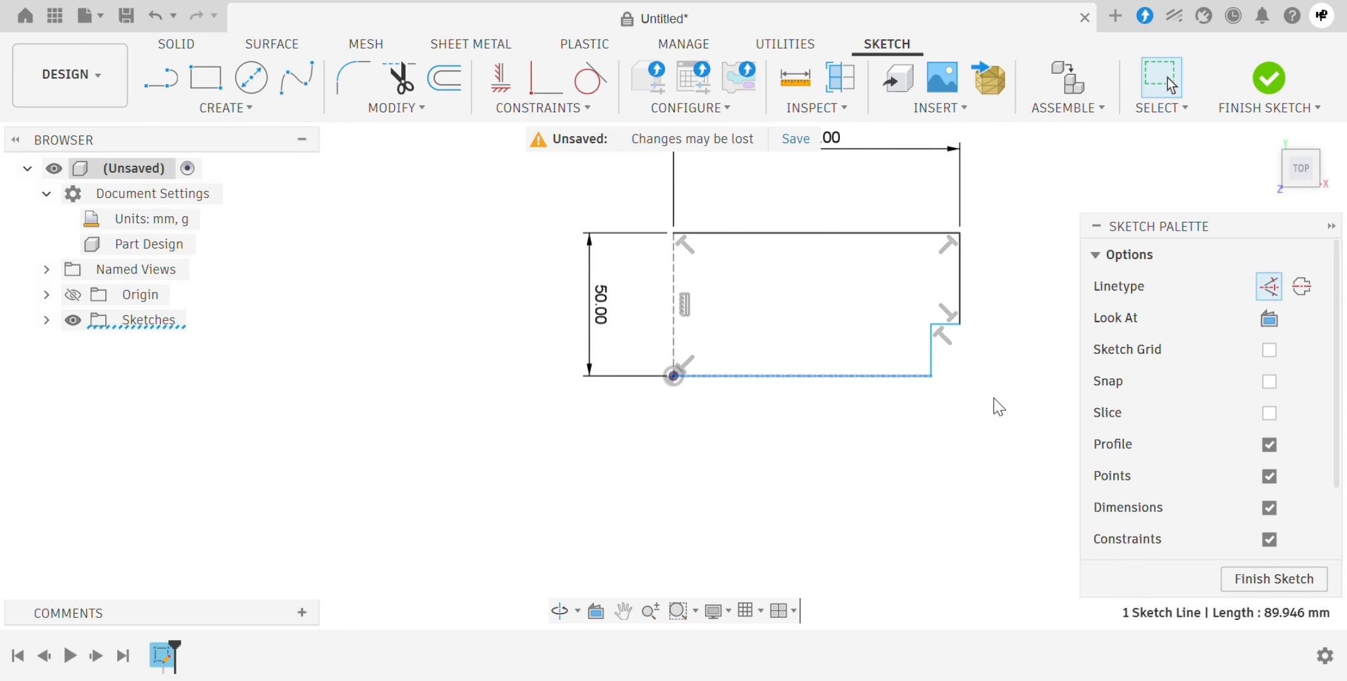
Mirror the four solid outline lines about the horizontal construction line through the origin
{"action": "scroll", "coordinate": [805, 477], "scroll_direction": "down", "scroll_amount": 2}
{"action": "scroll", "coordinate": [800, 470], "scroll_direction": "down", "scroll_amount": 1}
{"action": "scroll", "coordinate": [987, 321], "scroll_direction": "up", "scroll_amount": 1}
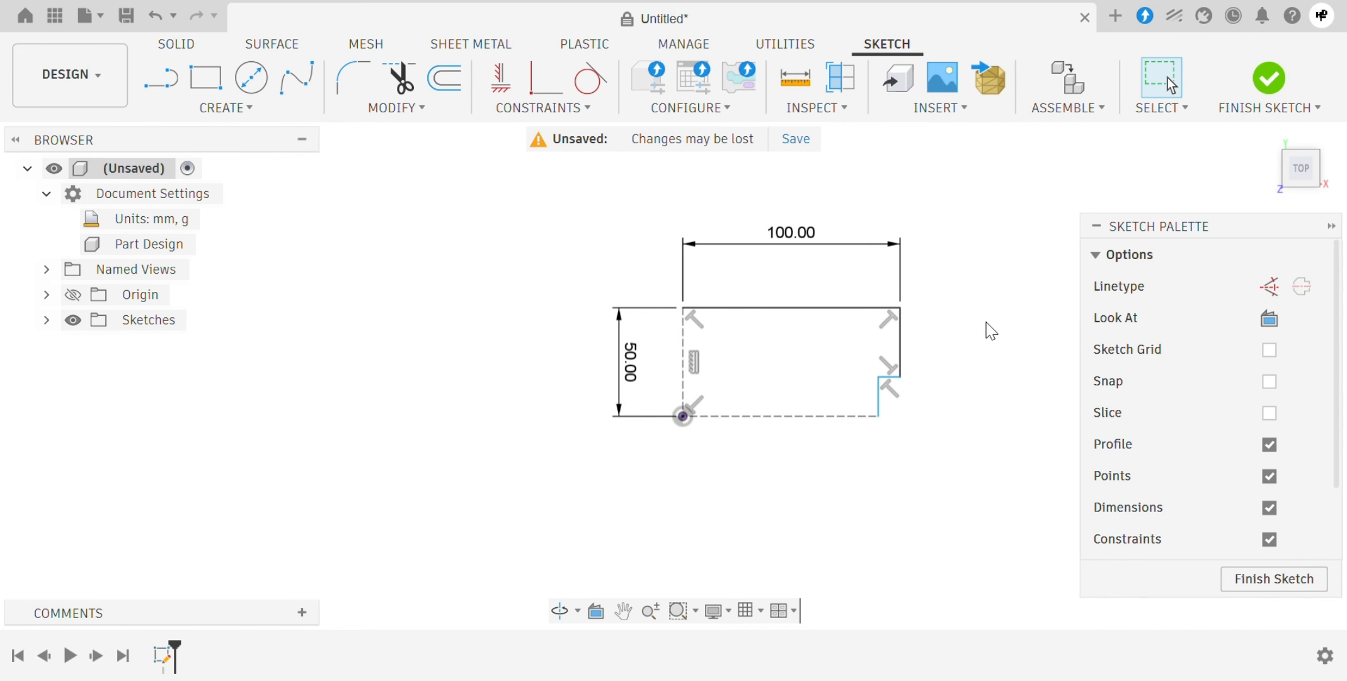
{"action": "left_click", "coordinate": [254, 110]}
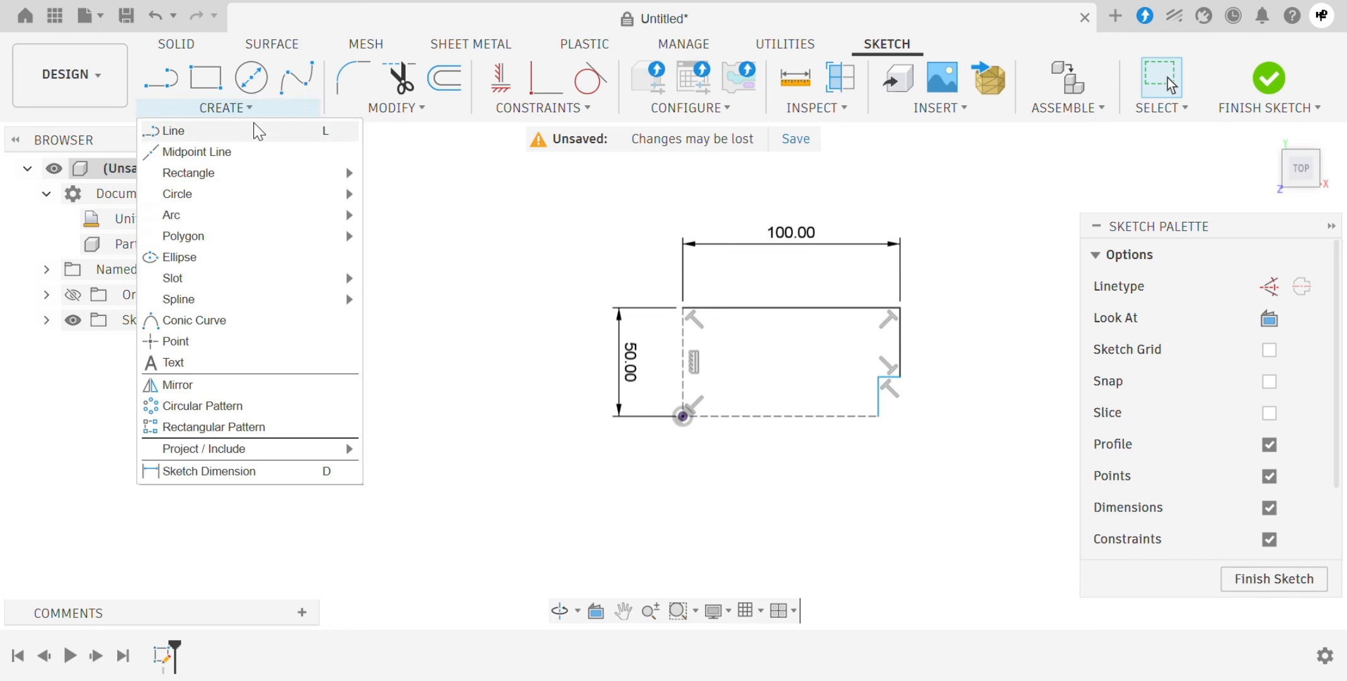
{"action": "left_click", "coordinate": [246, 388]}
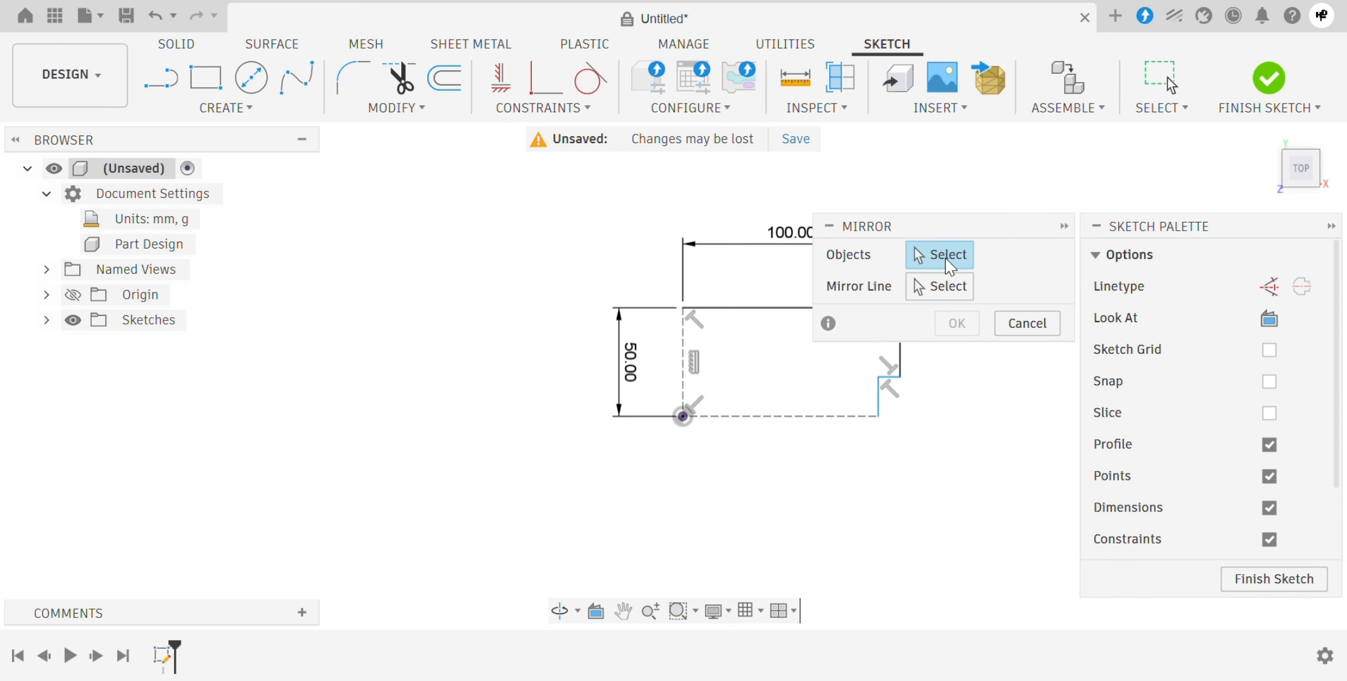
{"action": "left_click", "coordinate": [756, 308]}
{"action": "scroll", "coordinate": [519, 315], "scroll_direction": "down", "scroll_amount": 1}
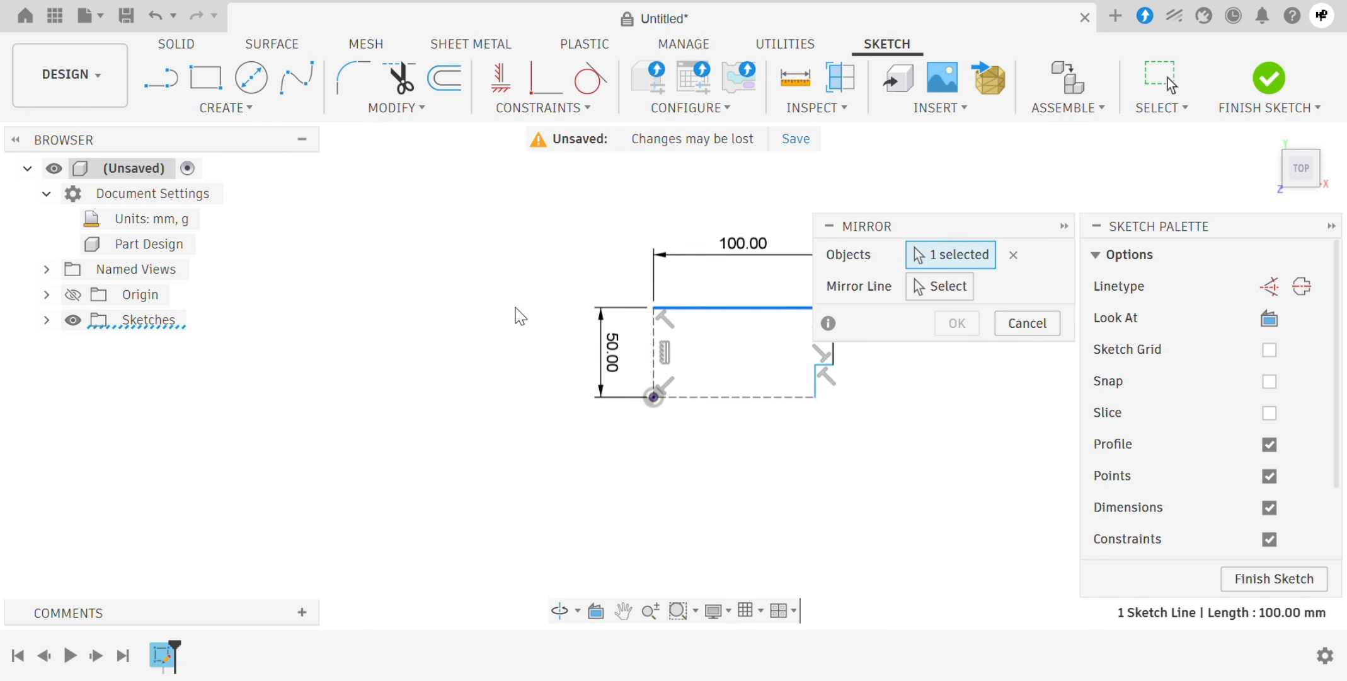
{"action": "scroll", "coordinate": [766, 341], "scroll_direction": "up", "scroll_amount": 3}
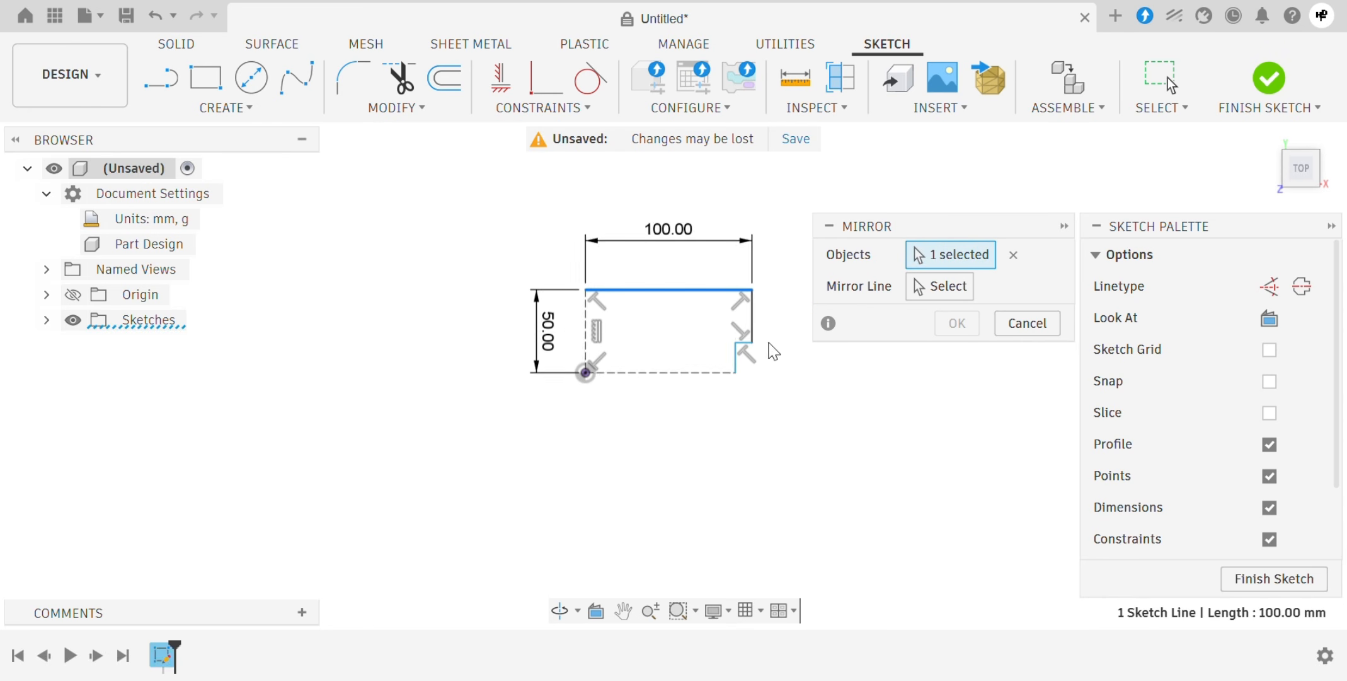
{"action": "left_click", "coordinate": [745, 315]}
{"action": "left_click", "coordinate": [723, 353]}
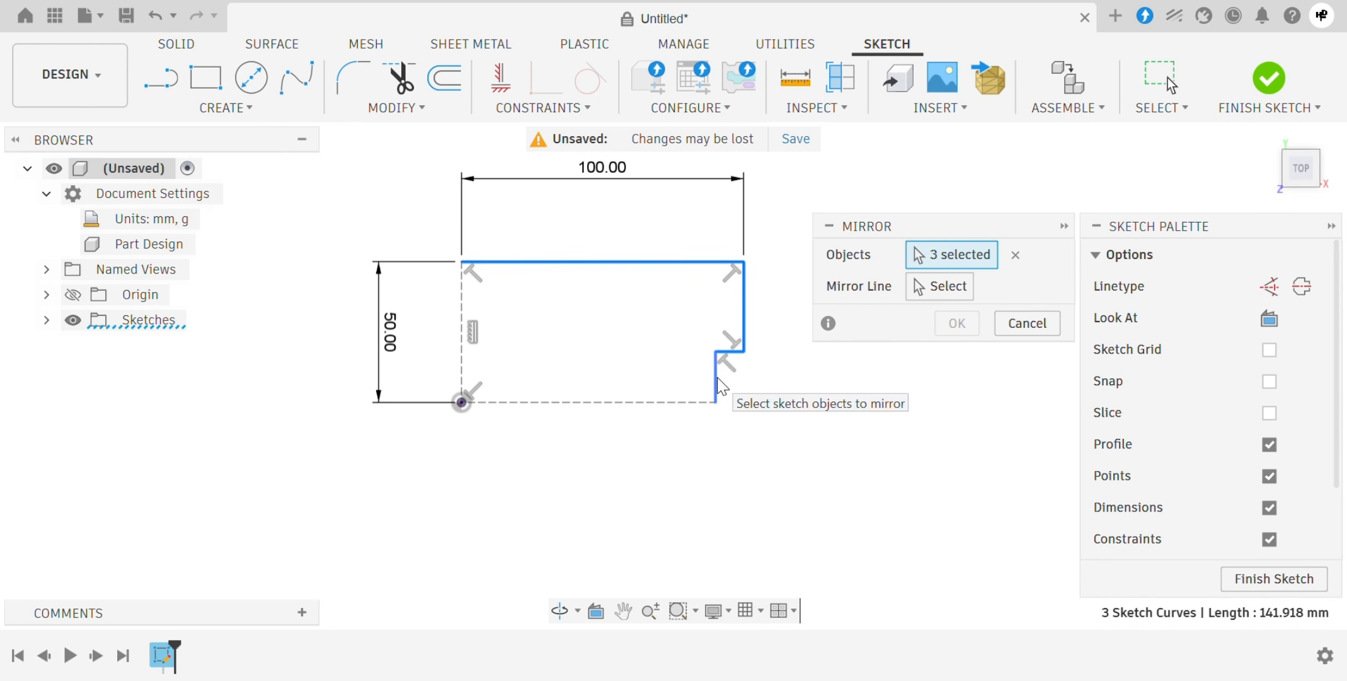
{"action": "left_click", "coordinate": [716, 380]}
{"action": "left_click", "coordinate": [946, 288]}
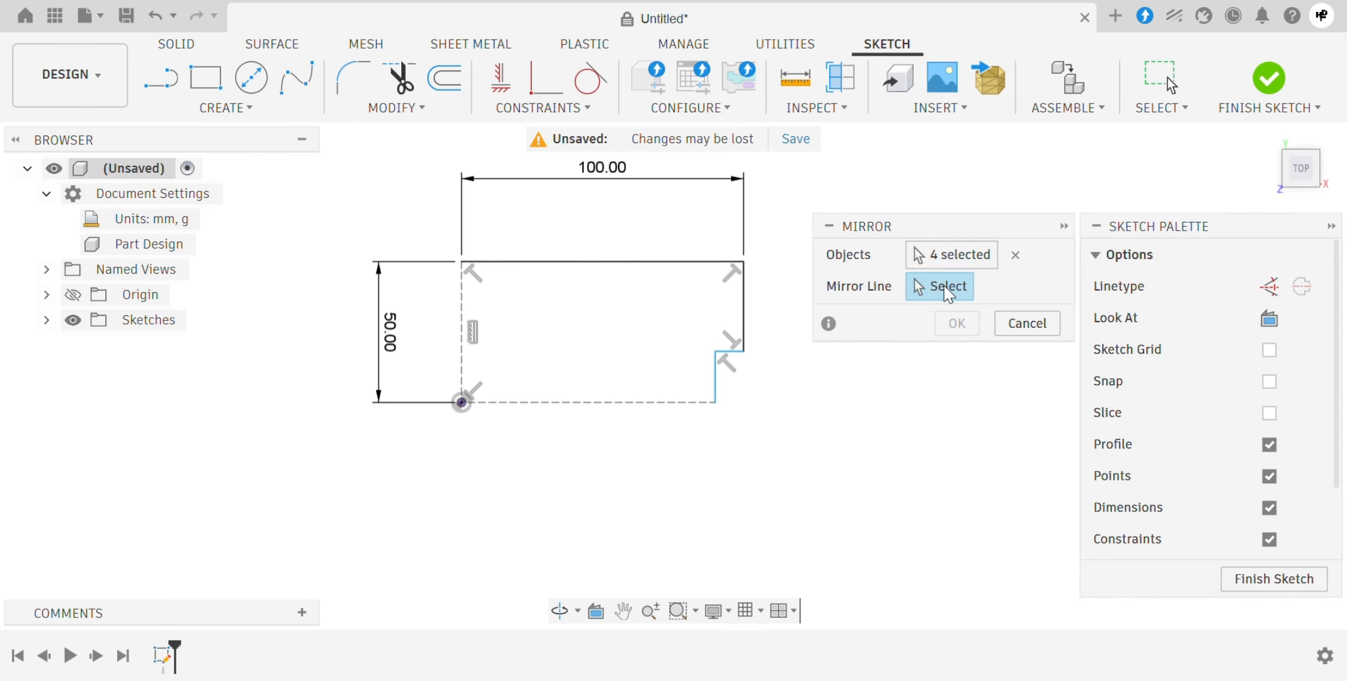
{"action": "left_click", "coordinate": [647, 406]}
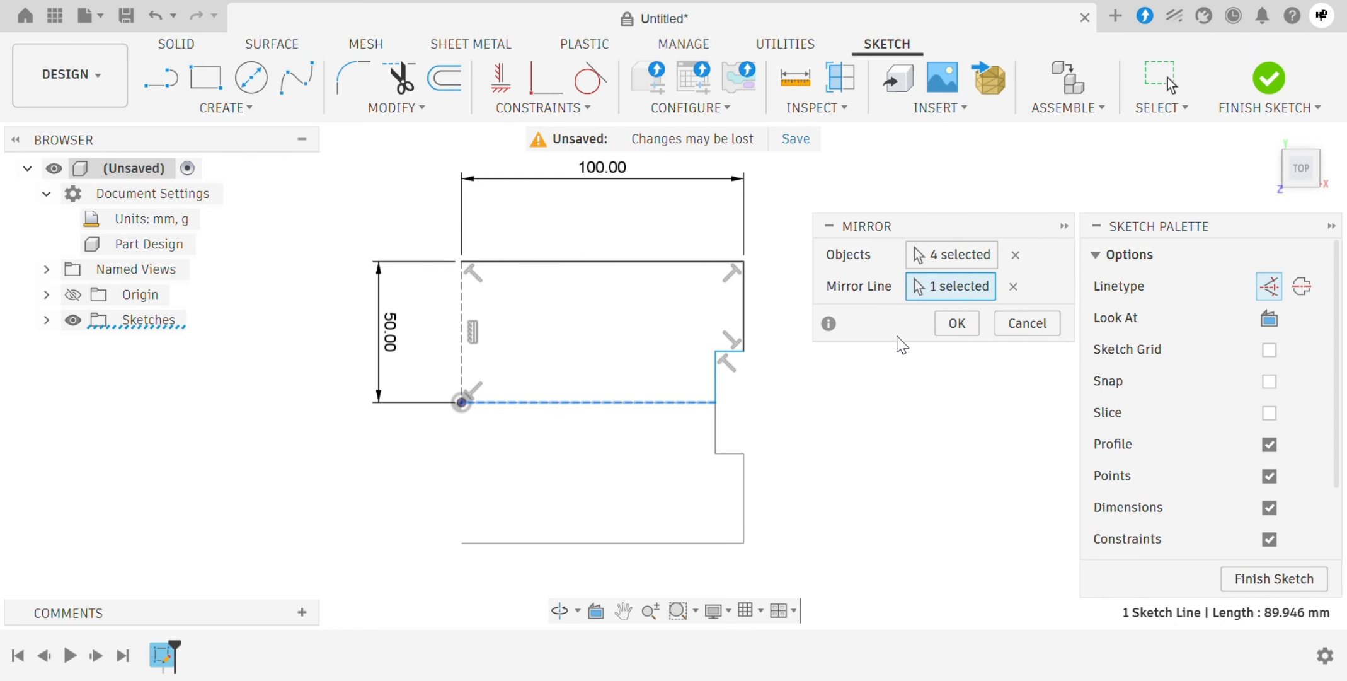
{"action": "left_click", "coordinate": [945, 325]}
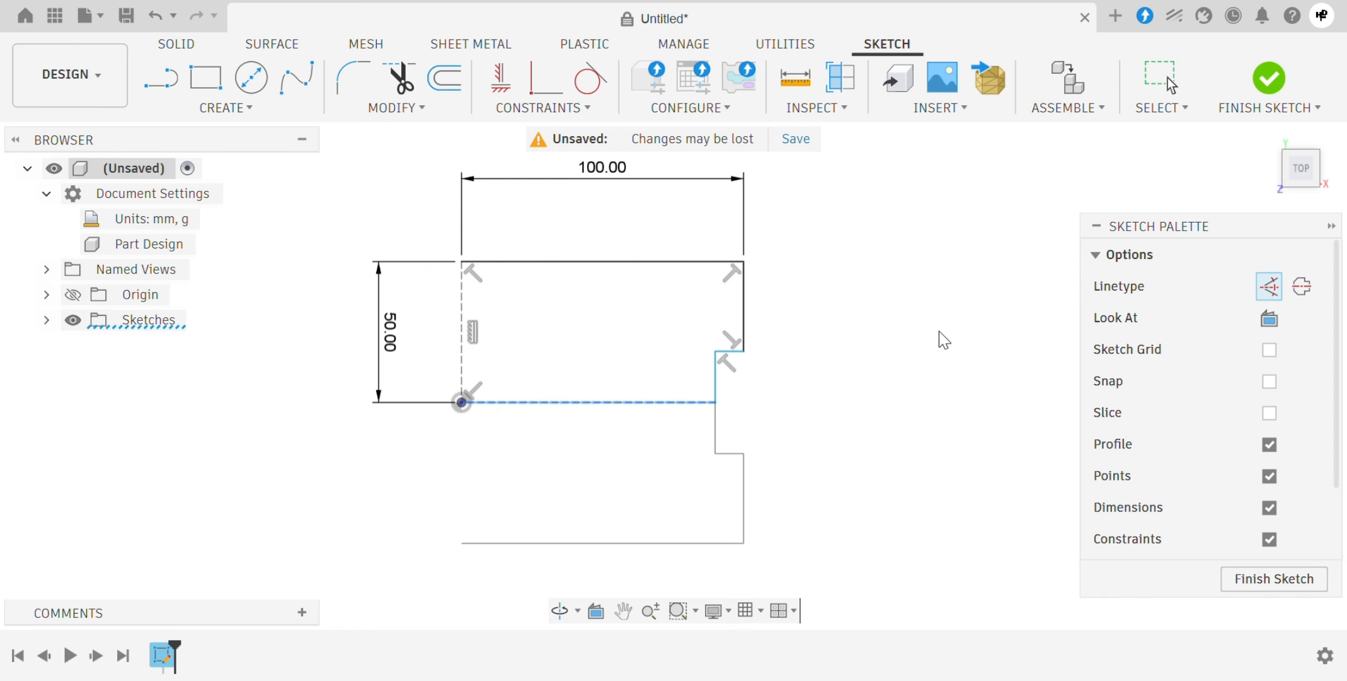
Mirror all eight solid outline lines of the half profile about the vertical construction line through the origin
{"action": "left_click", "coordinate": [275, 111]}
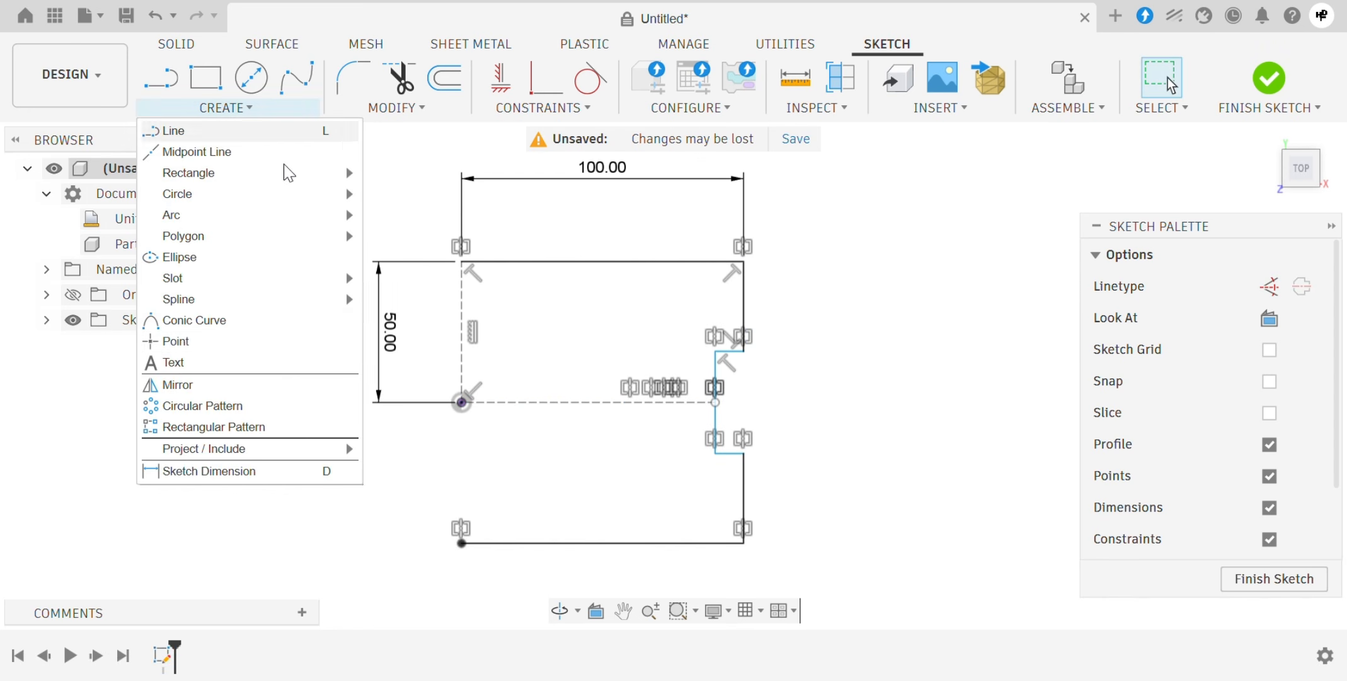
{"action": "left_click", "coordinate": [288, 388]}
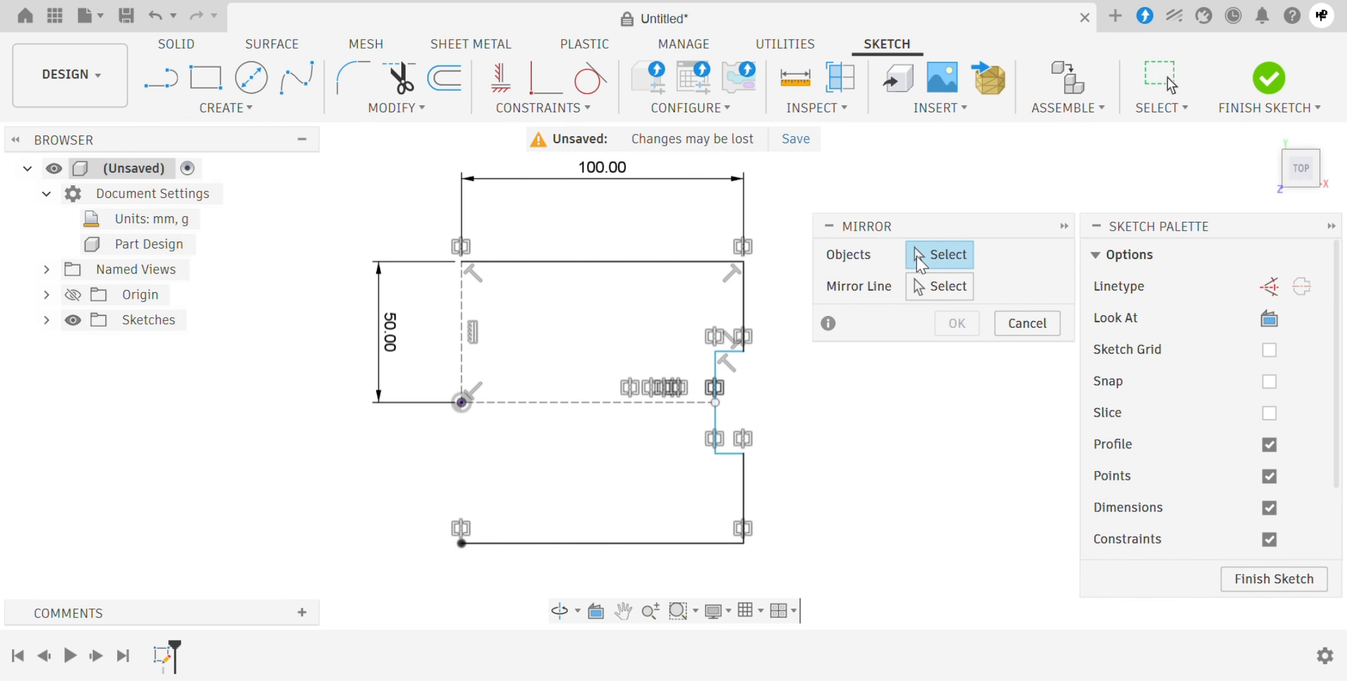
{"action": "left_click", "coordinate": [717, 266]}
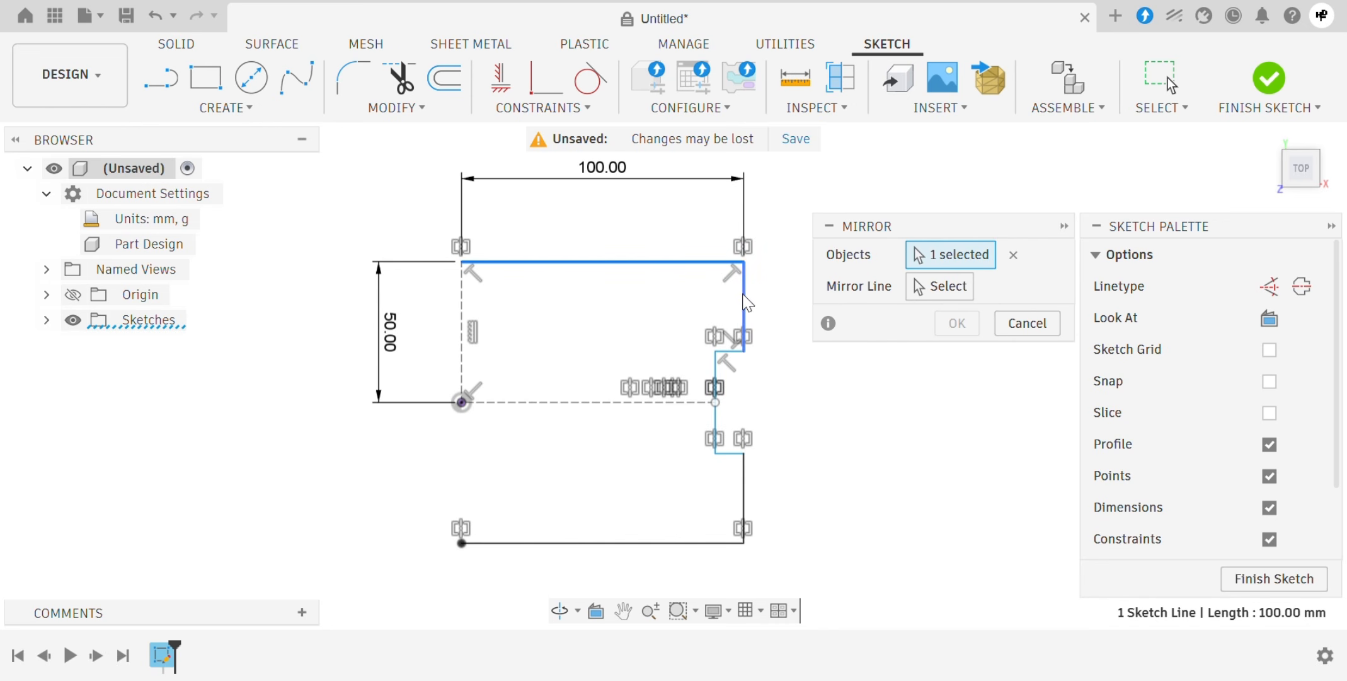
{"action": "left_click", "coordinate": [743, 302]}
{"action": "left_click", "coordinate": [725, 359]}
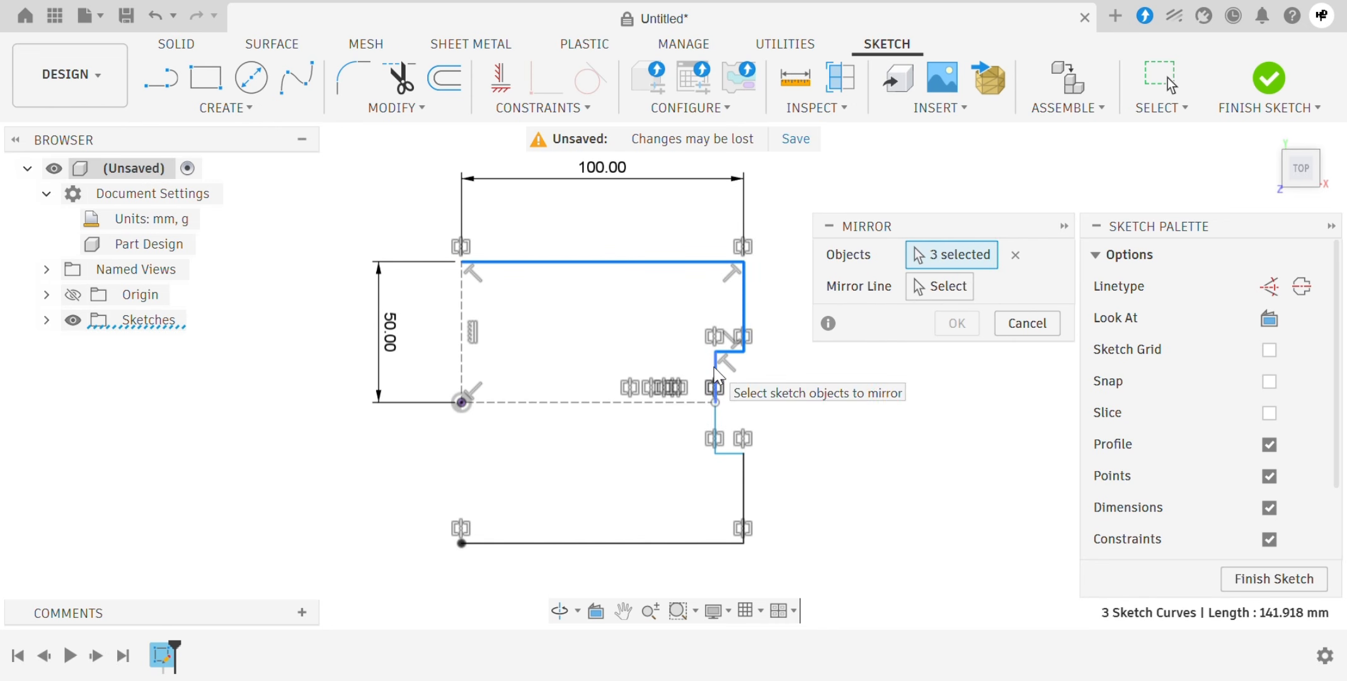
{"action": "left_click", "coordinate": [716, 379]}
{"action": "left_click", "coordinate": [717, 434]}
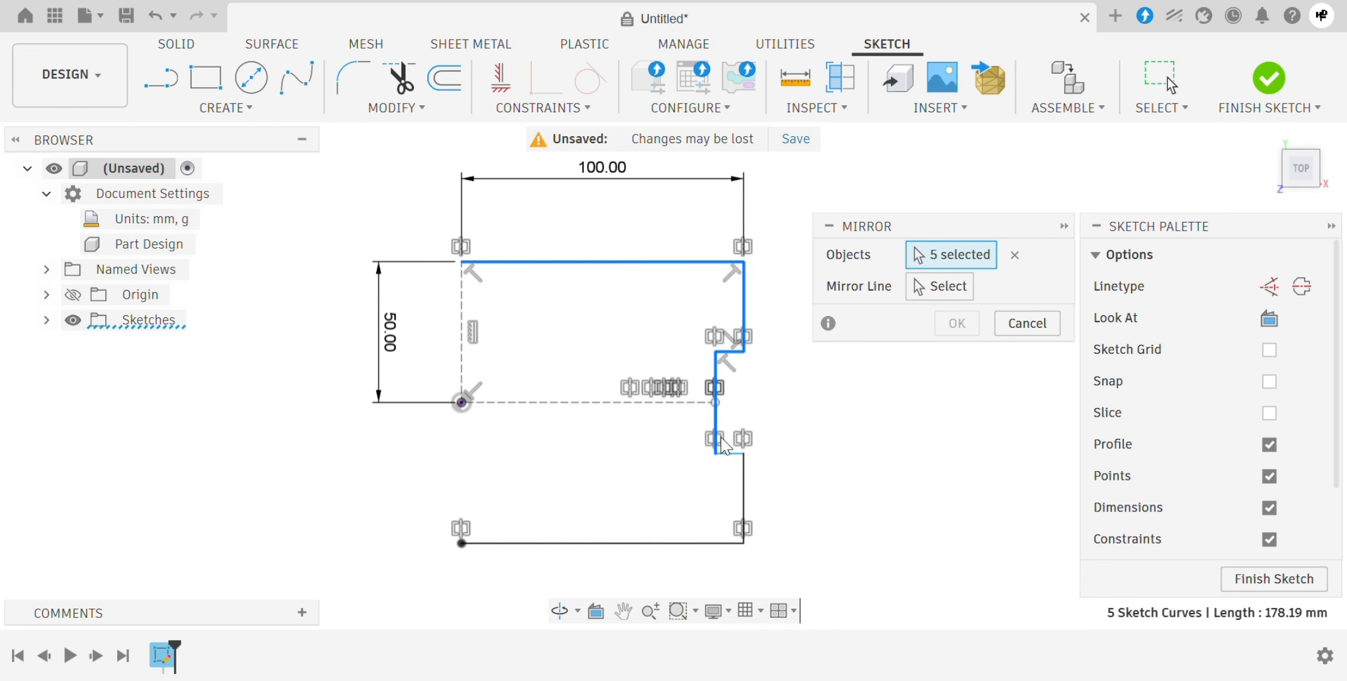
{"action": "left_click", "coordinate": [729, 453]}
{"action": "left_click", "coordinate": [744, 482]}
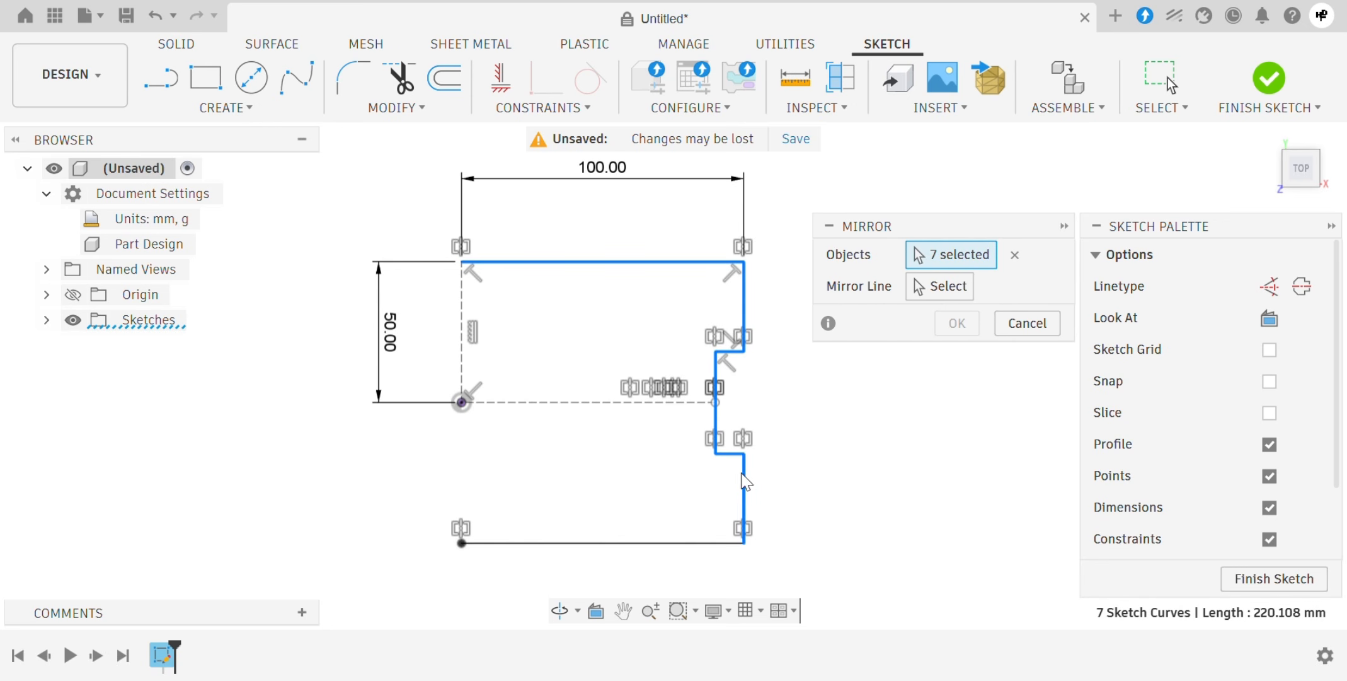
{"action": "left_click", "coordinate": [725, 543]}
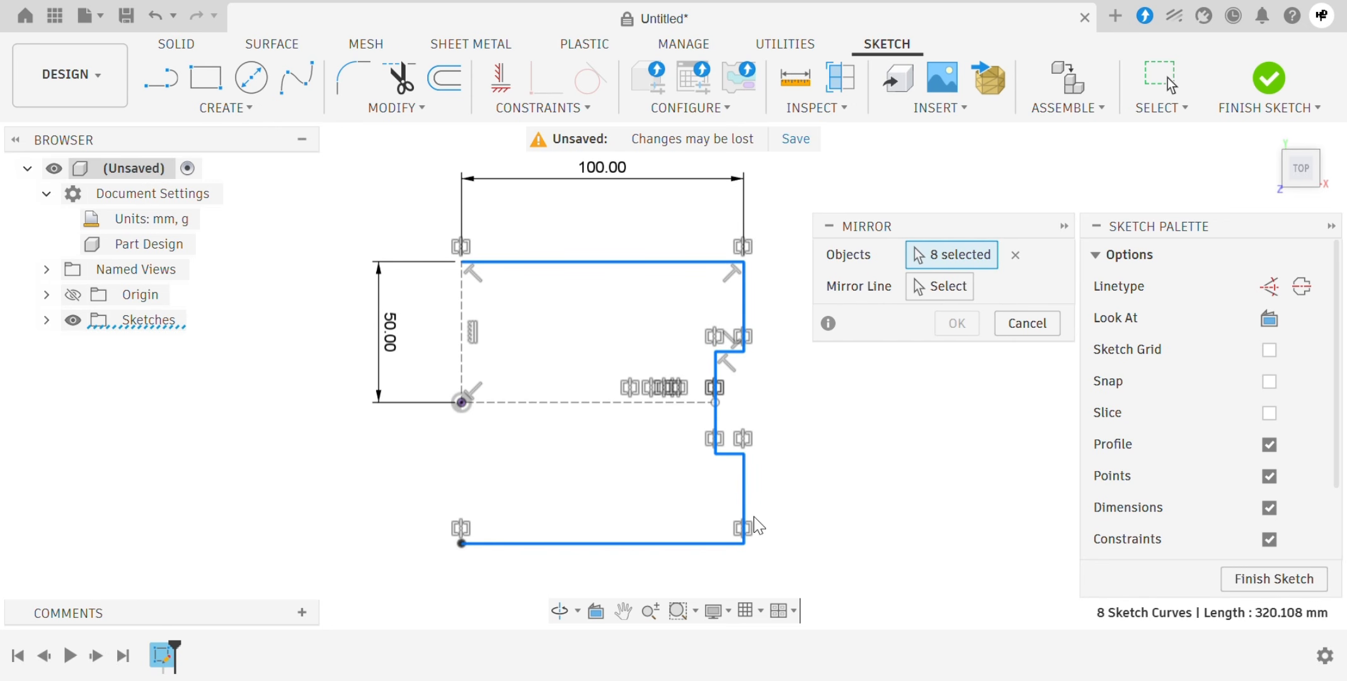
{"action": "left_click", "coordinate": [926, 295]}
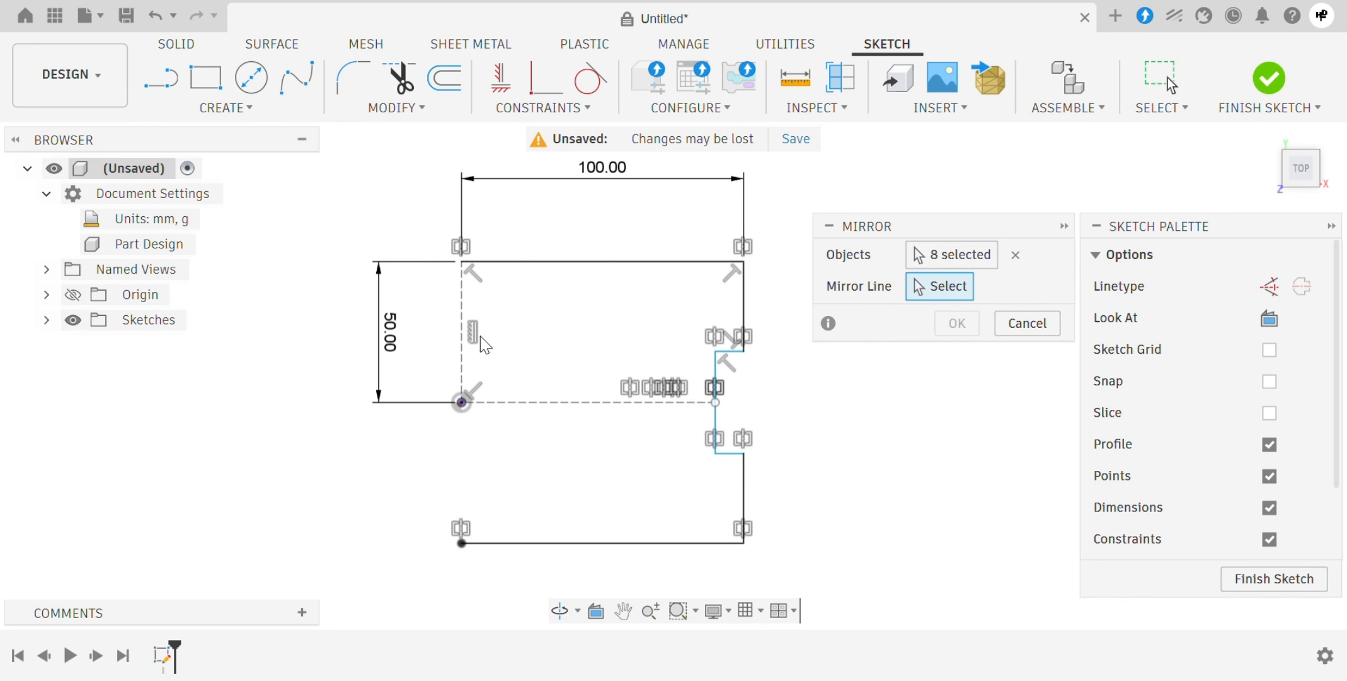
{"action": "left_click", "coordinate": [464, 335]}
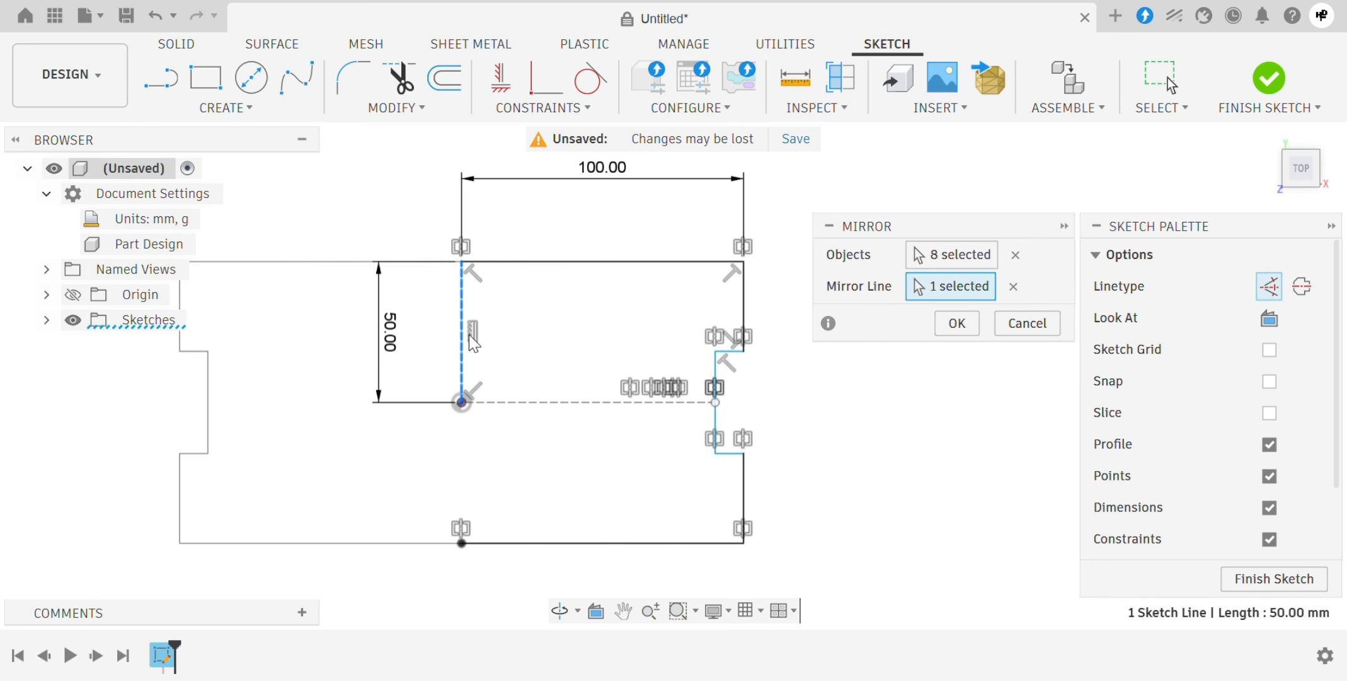
{"action": "left_click", "coordinate": [957, 323]}
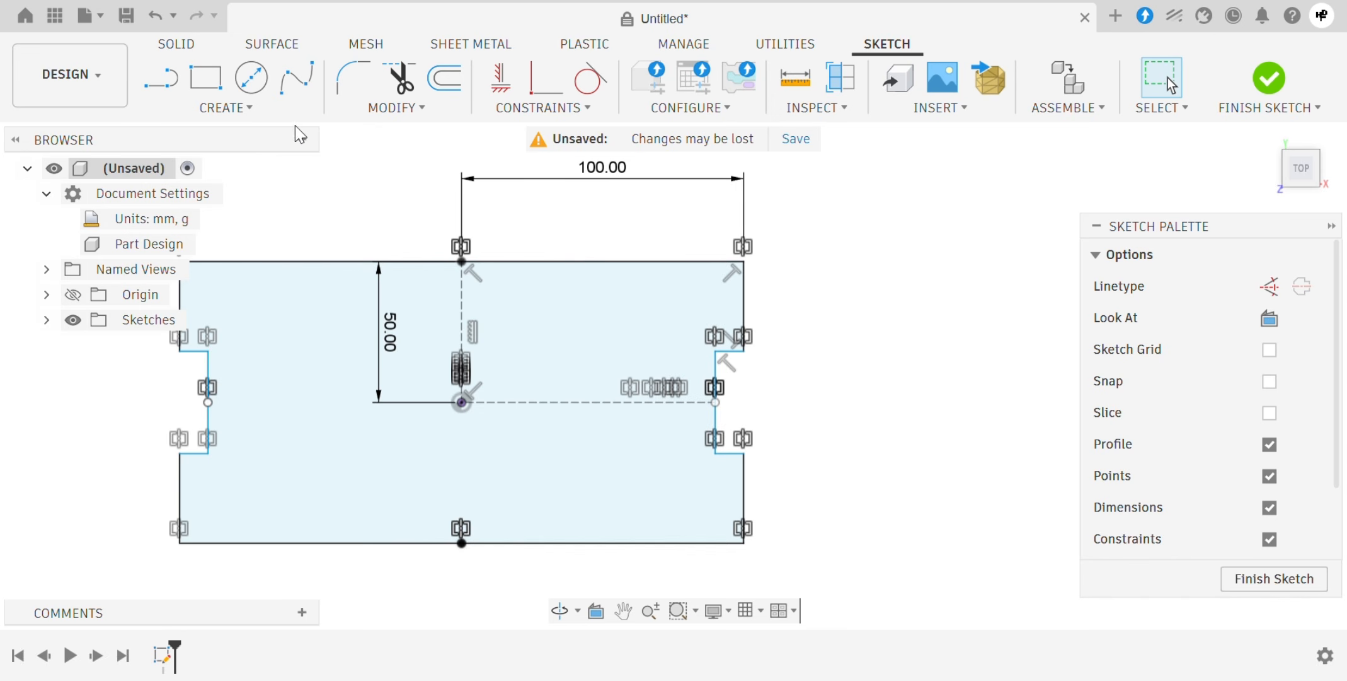
Dimension the right notch's opening between its upper and lower horizontal edges as 30 mm
{"action": "left_click", "coordinate": [271, 114]}
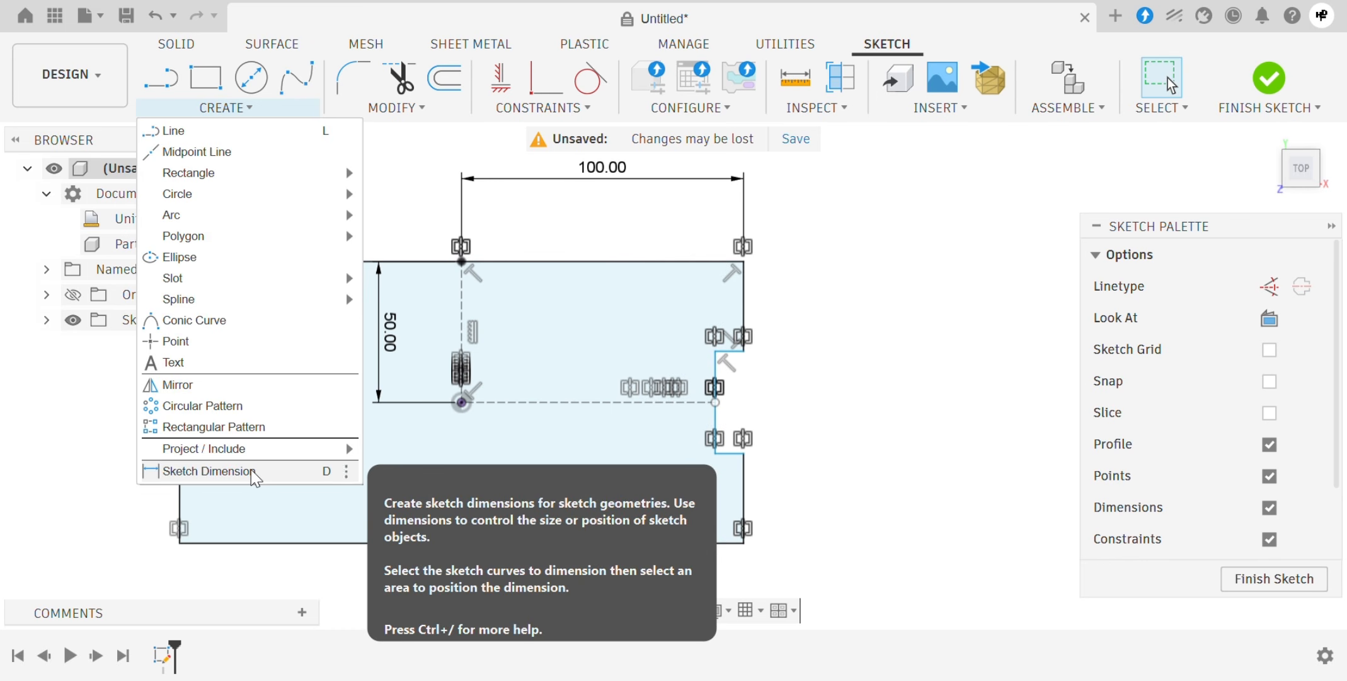
{"action": "left_click", "coordinate": [255, 471]}
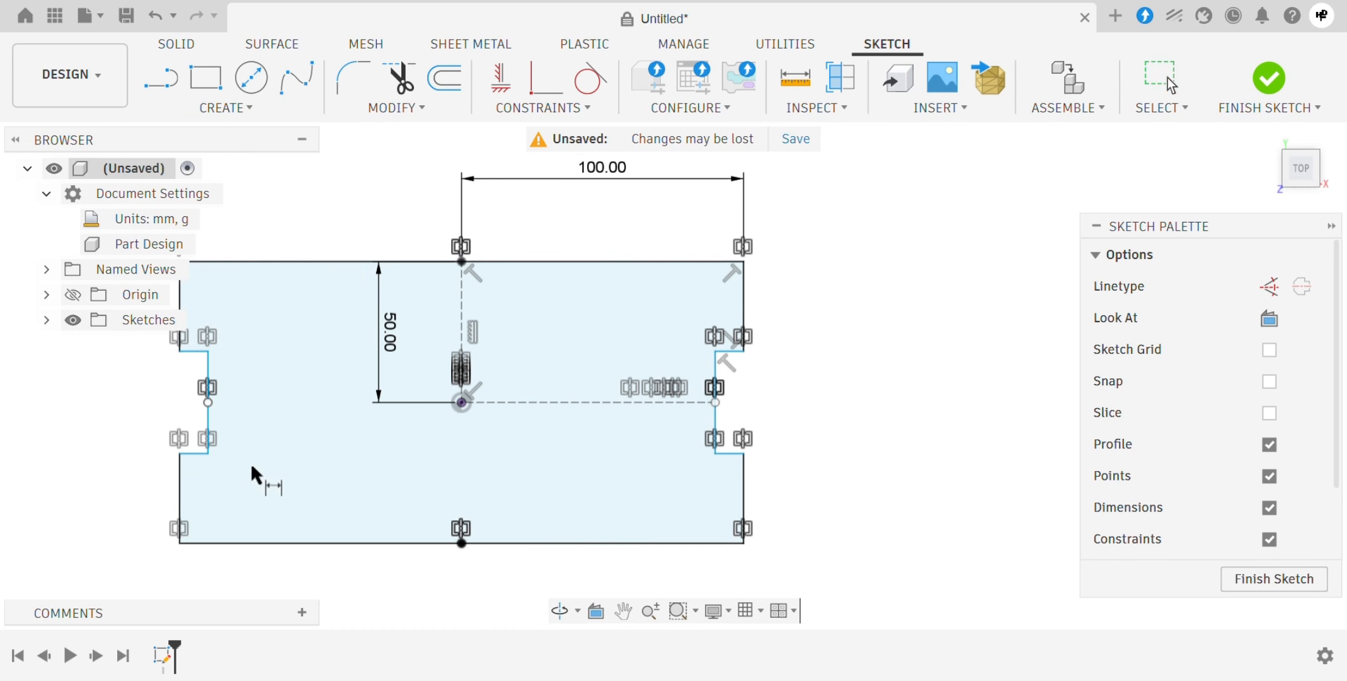
{"action": "left_click", "coordinate": [731, 355]}
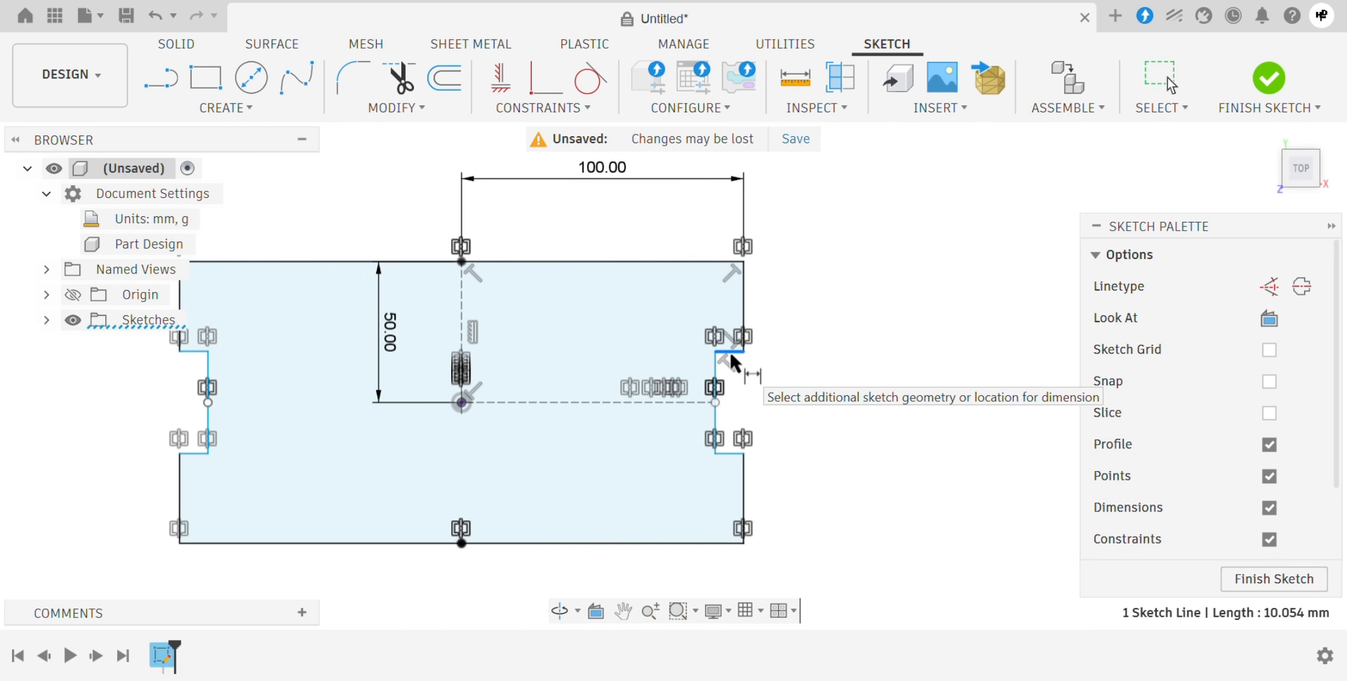
{"action": "left_click", "coordinate": [729, 451]}
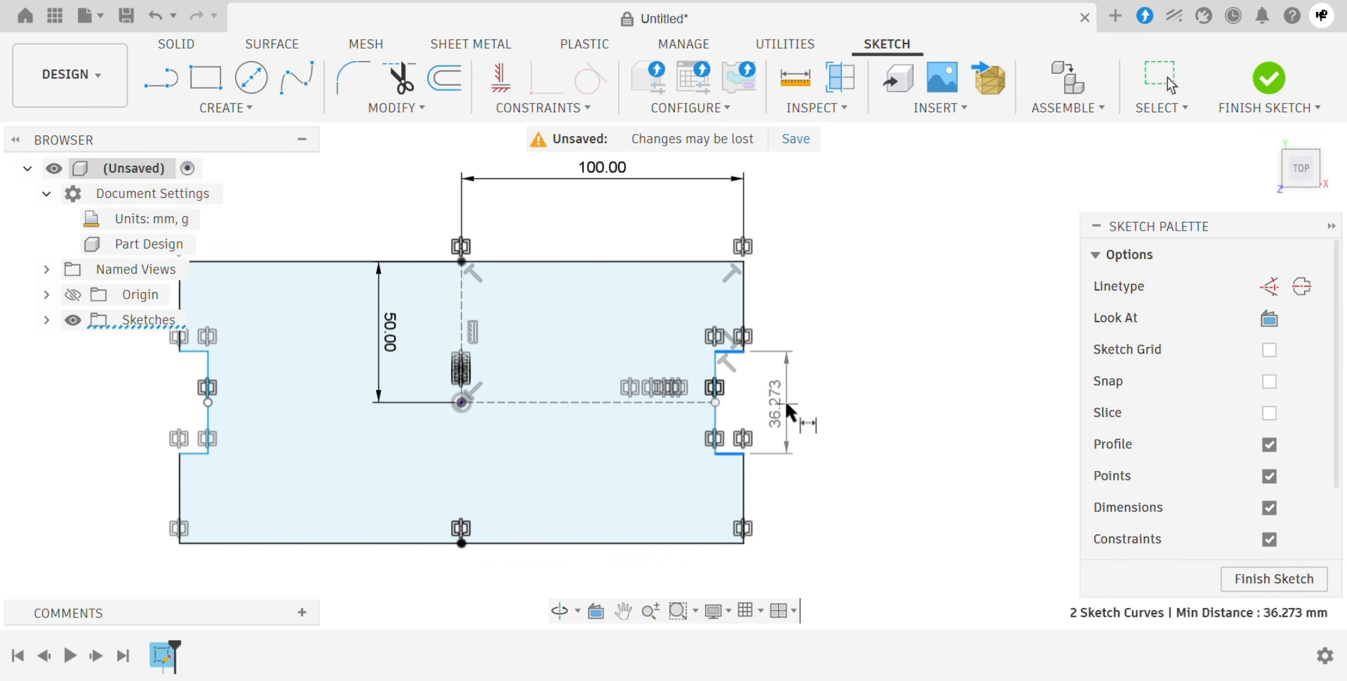
{"action": "left_click", "coordinate": [830, 457]}
{"action": "type", "text": "30"}
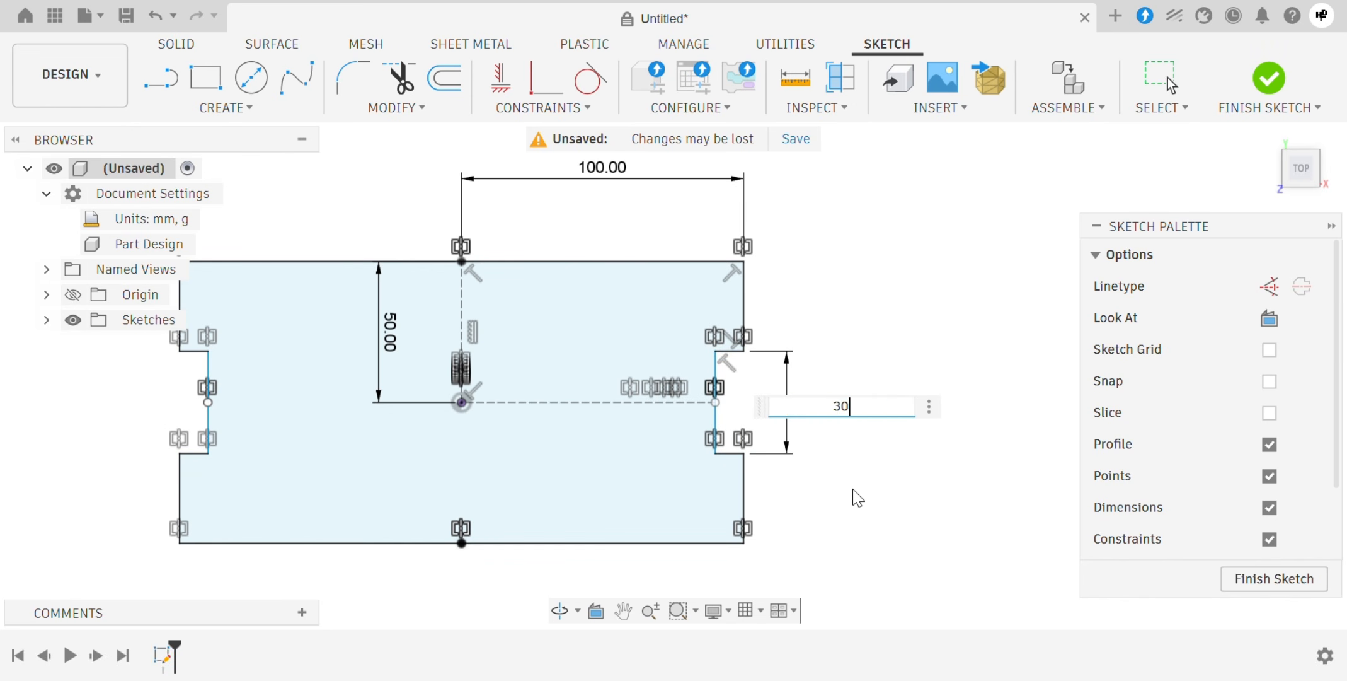
{"action": "key", "text": "Return"}
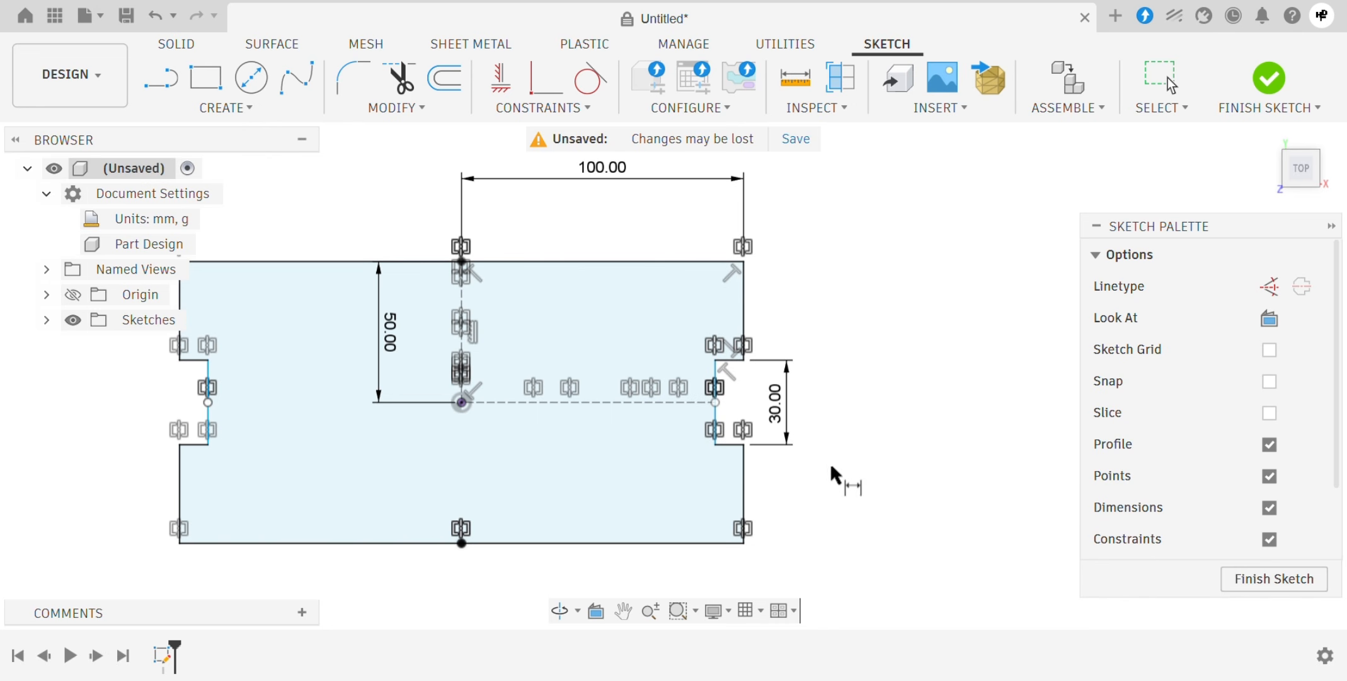
Dimension the right notch's depth along its upper horizontal edge as 5 mm
{"action": "left_click", "coordinate": [738, 353]}
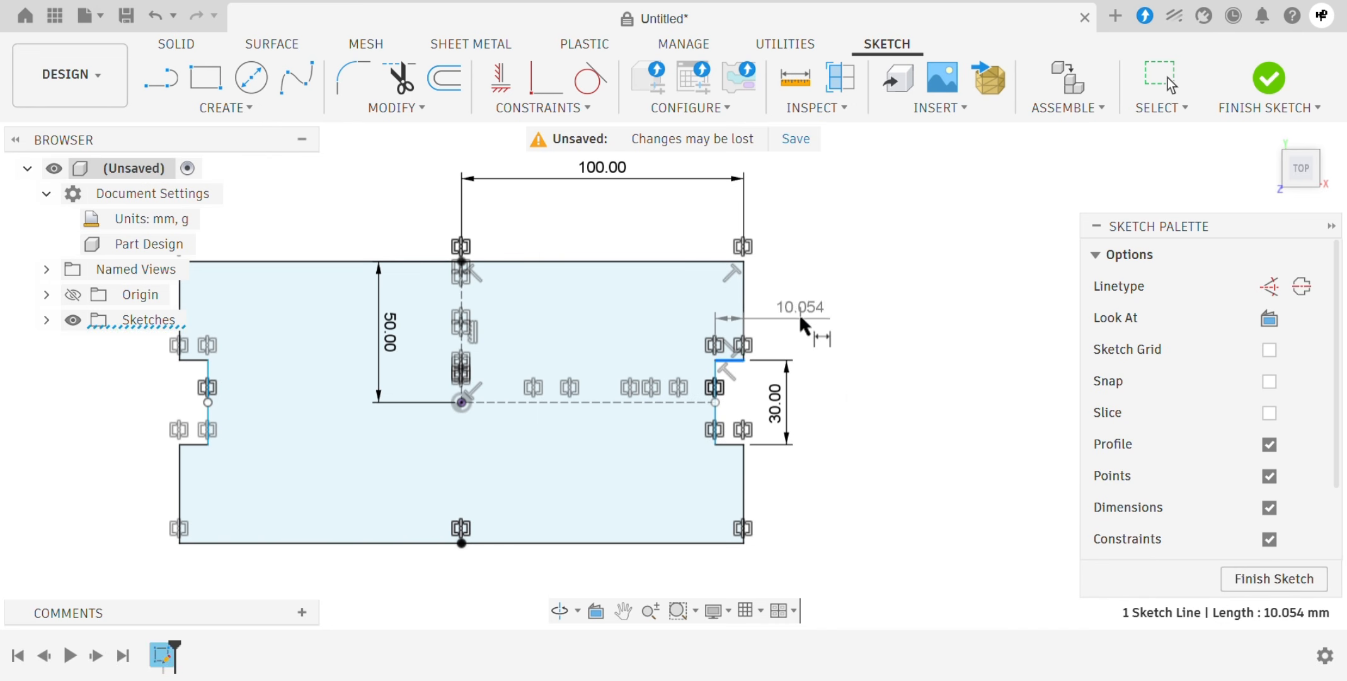
{"action": "left_click", "coordinate": [839, 317]}
{"action": "type", "text": "5"}
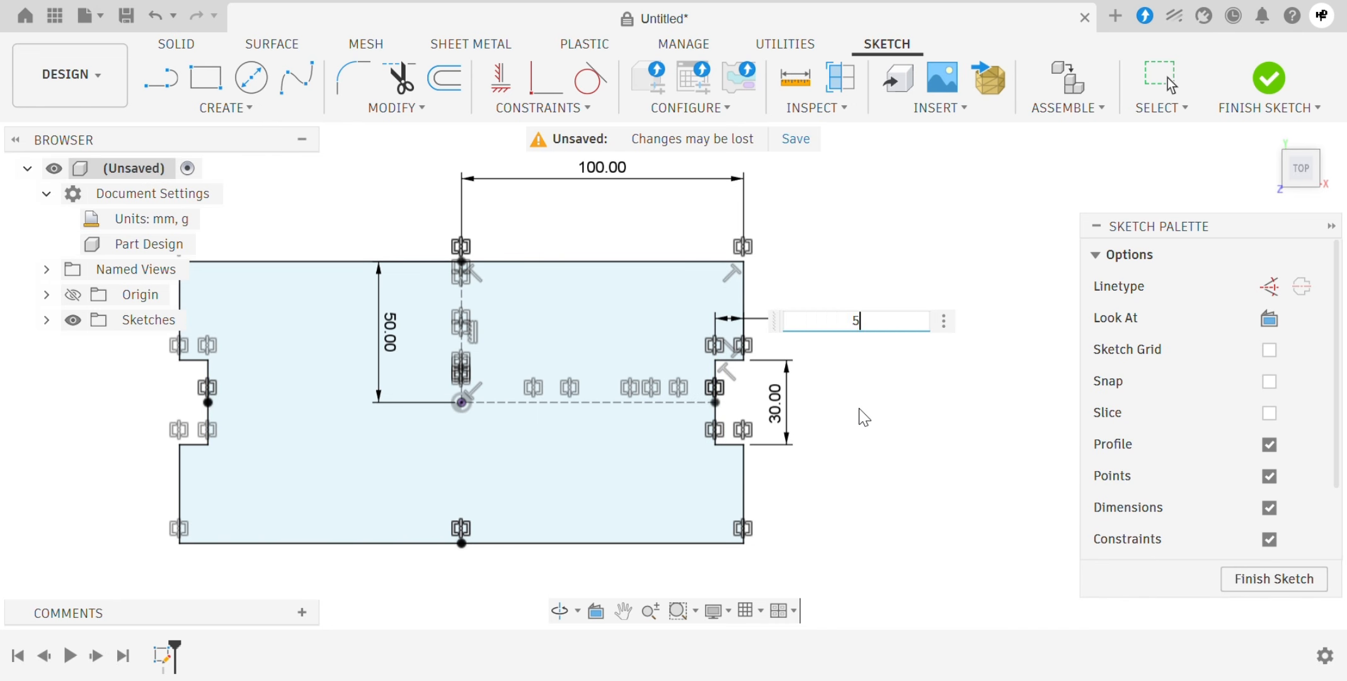
{"action": "key", "text": "Return"}
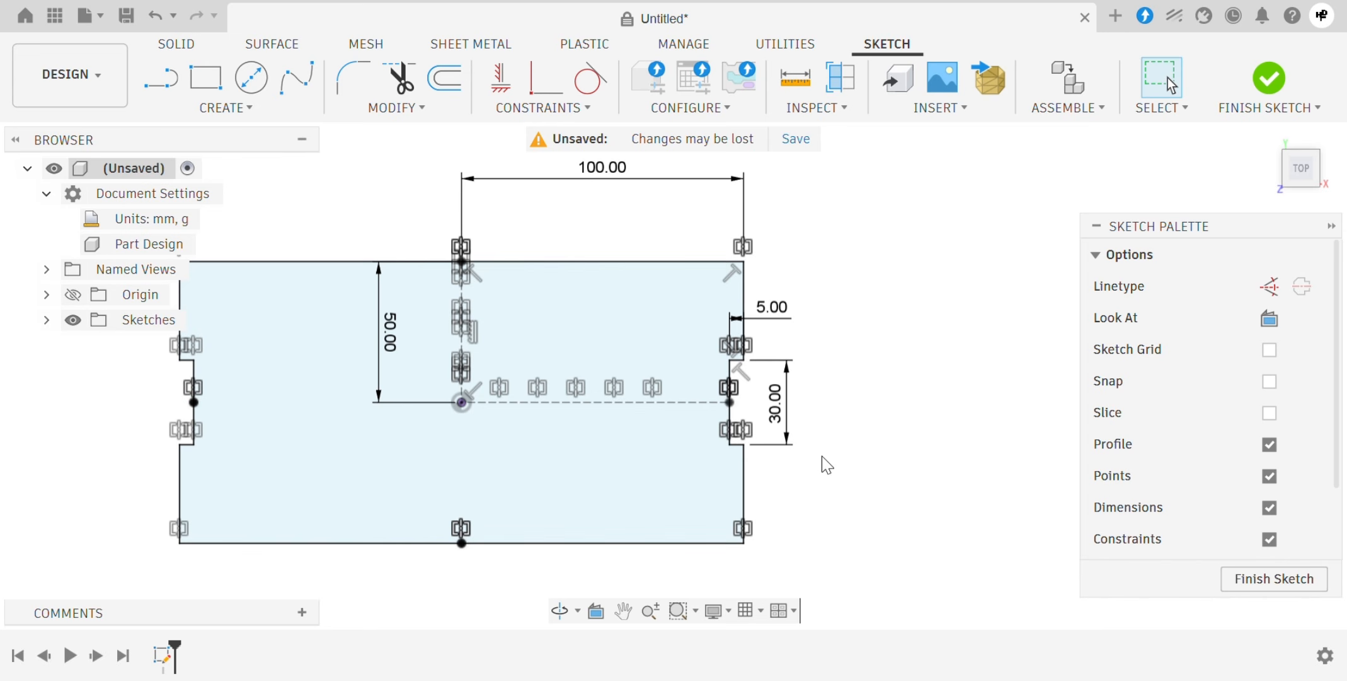
Extrude the notched plate profile one-sided by a distance of -30 mm, downward from the sketch plane, as a new body
{"action": "left_click", "coordinate": [623, 610]}
{"action": "mouse_move", "coordinate": [839, 540]}
{"action": "left_mouse_down"}
{"action": "mouse_move", "coordinate": [959, 527]}
{"action": "mouse_move", "coordinate": [986, 557]}
{"action": "left_mouse_up"}
{"action": "key", "text": "Escape"}
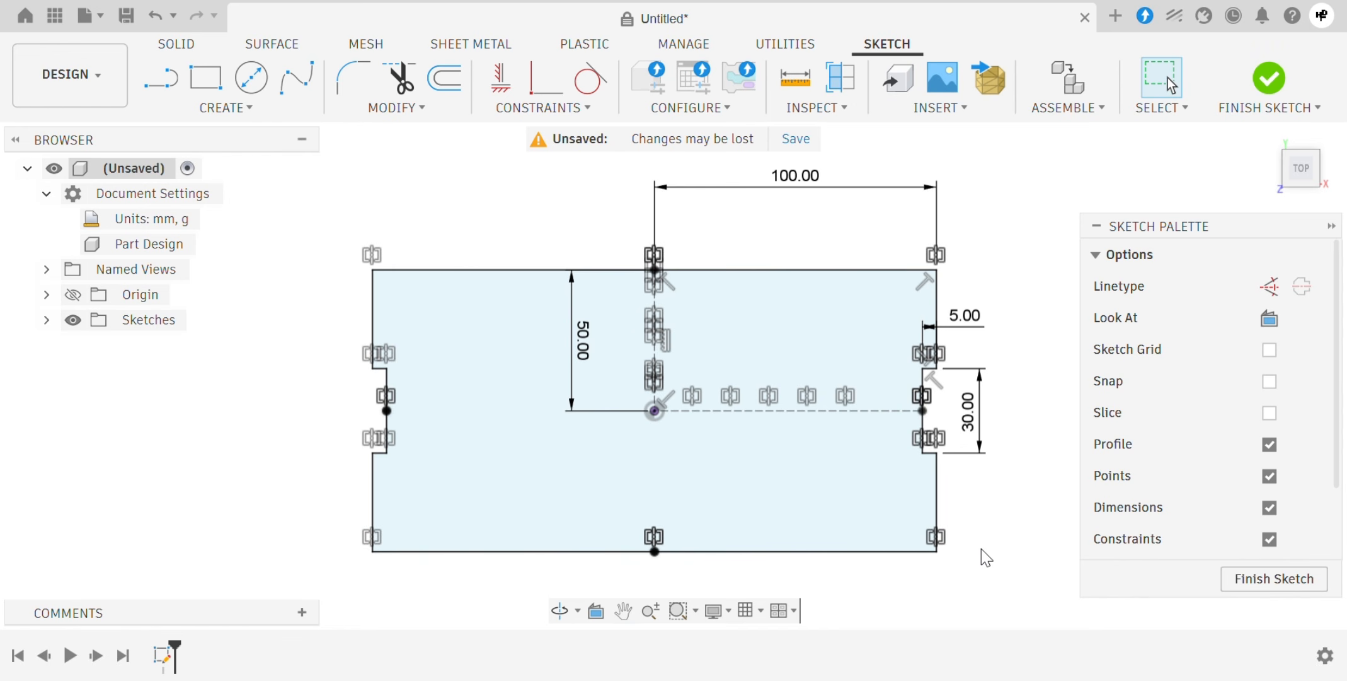
{"action": "left_click", "coordinate": [46, 320]}
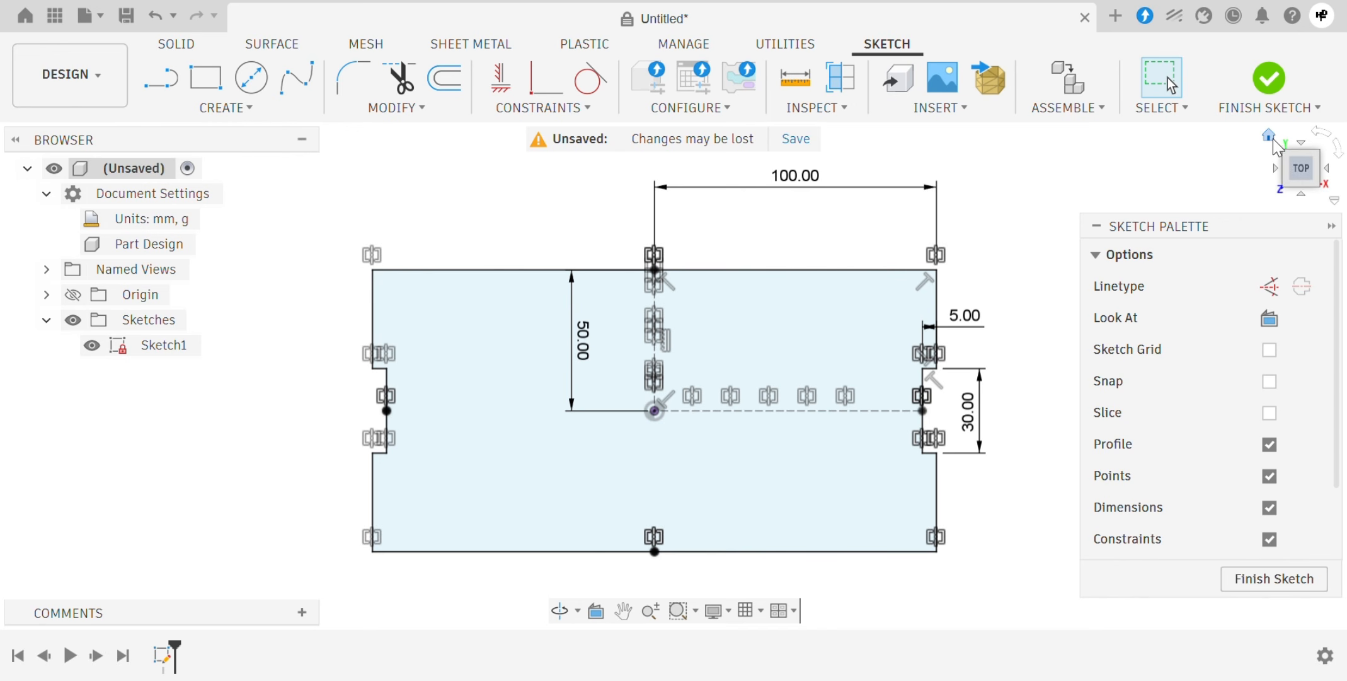
{"action": "left_click", "coordinate": [1270, 136]}
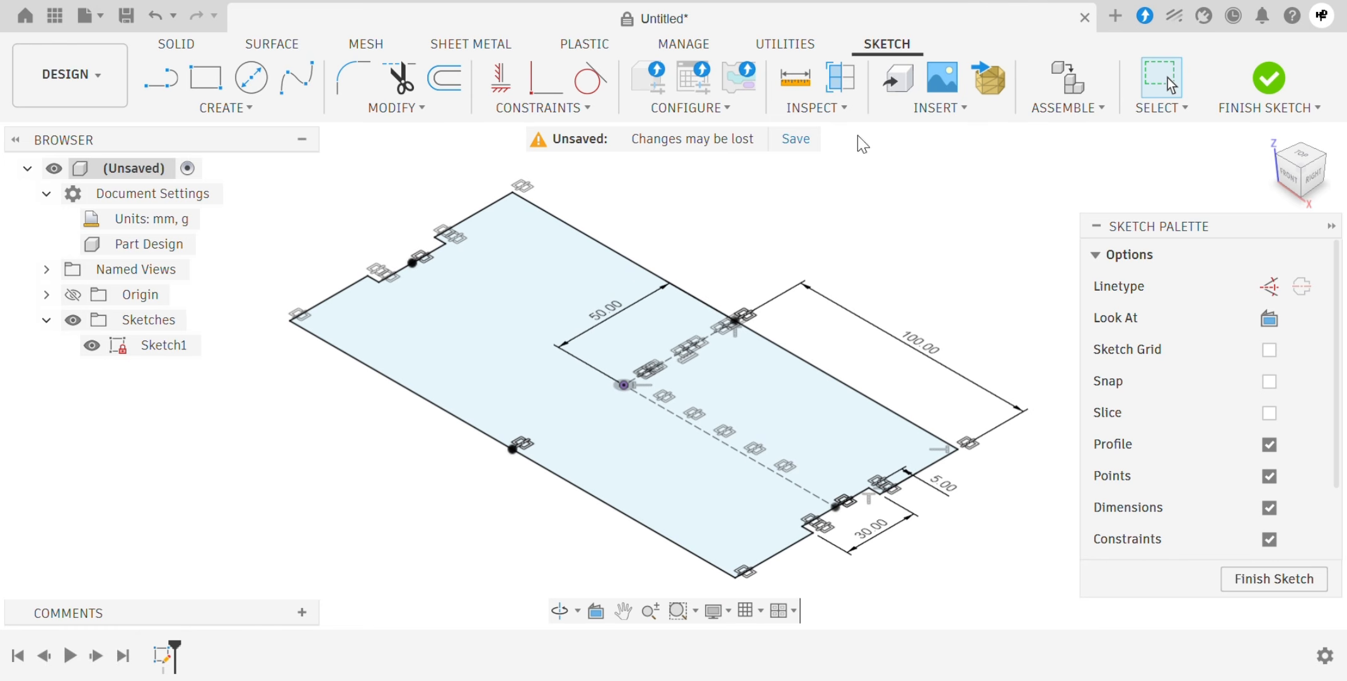
{"action": "left_click", "coordinate": [176, 44]}
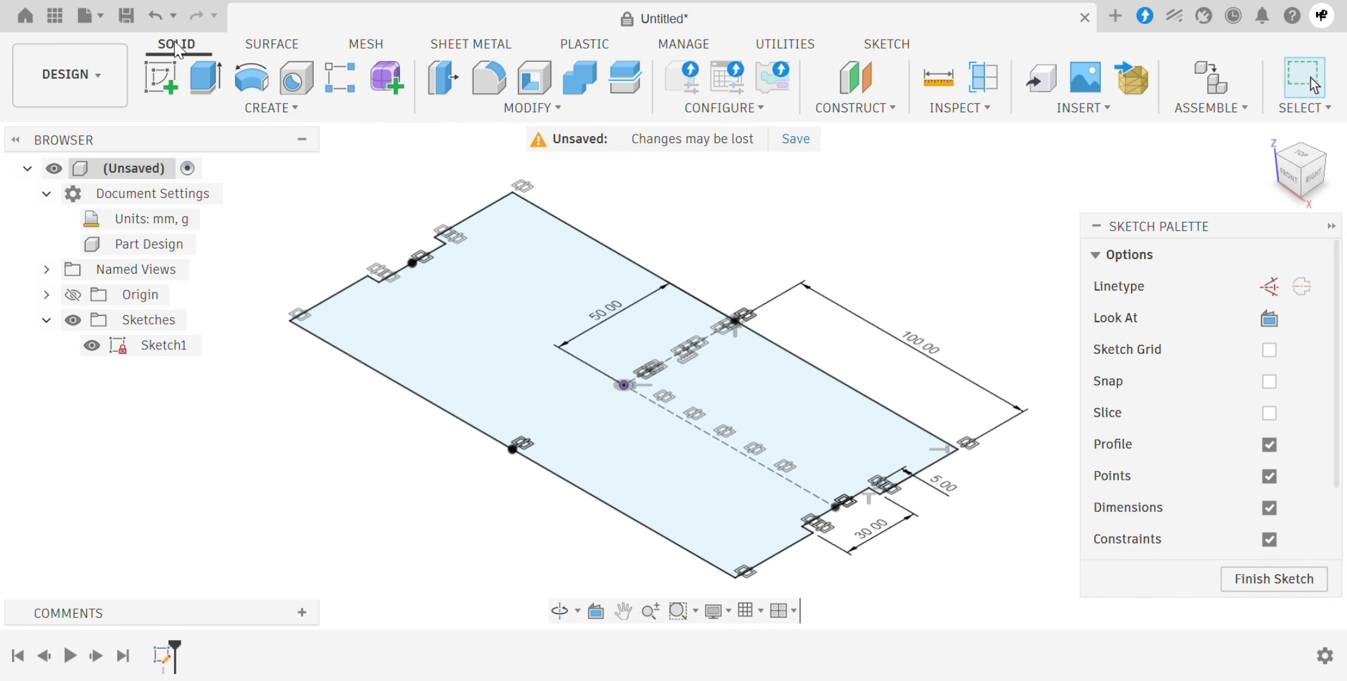
{"action": "left_click", "coordinate": [206, 79]}
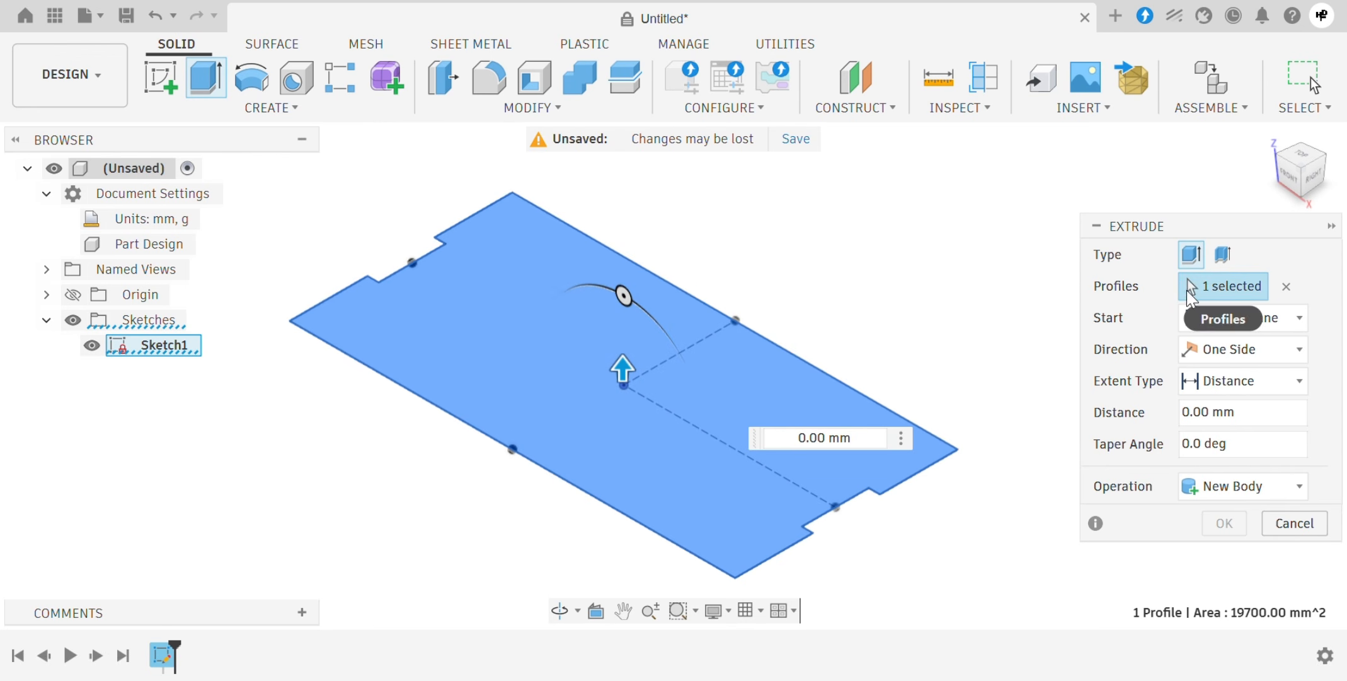
{"action": "left_click", "coordinate": [1247, 412]}
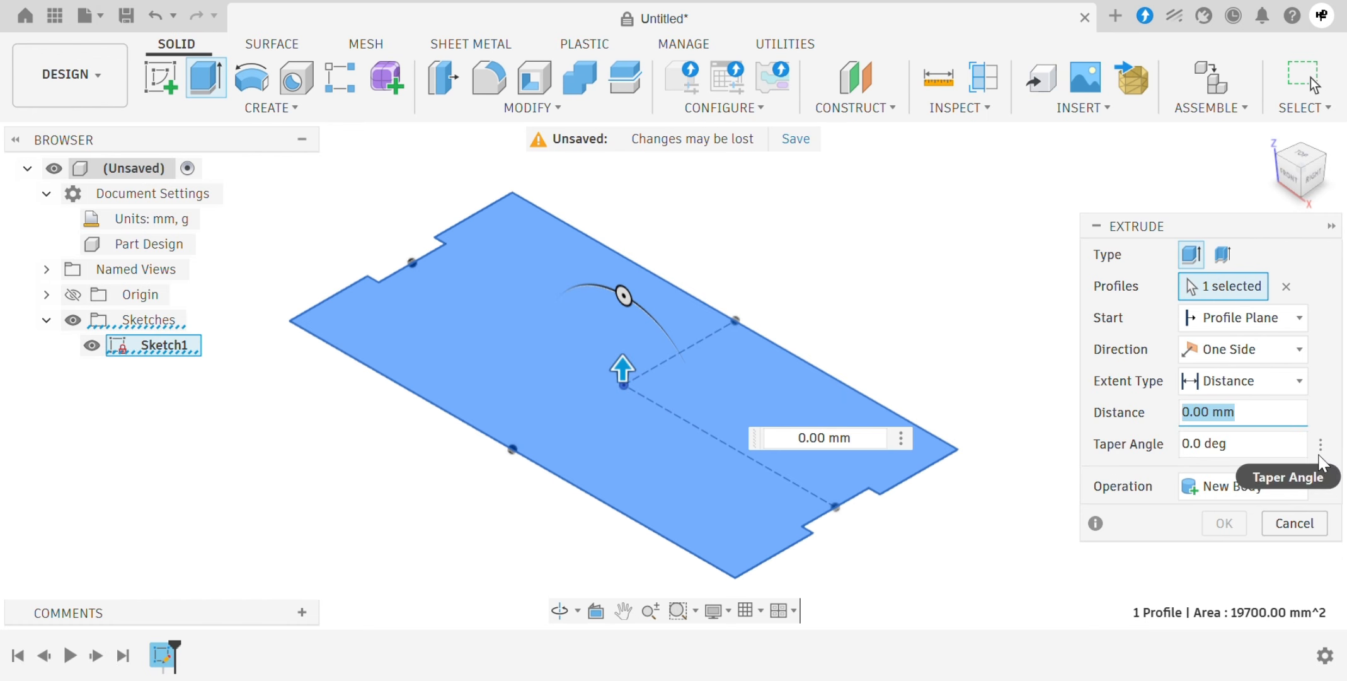
{"action": "type", "text": "30"}
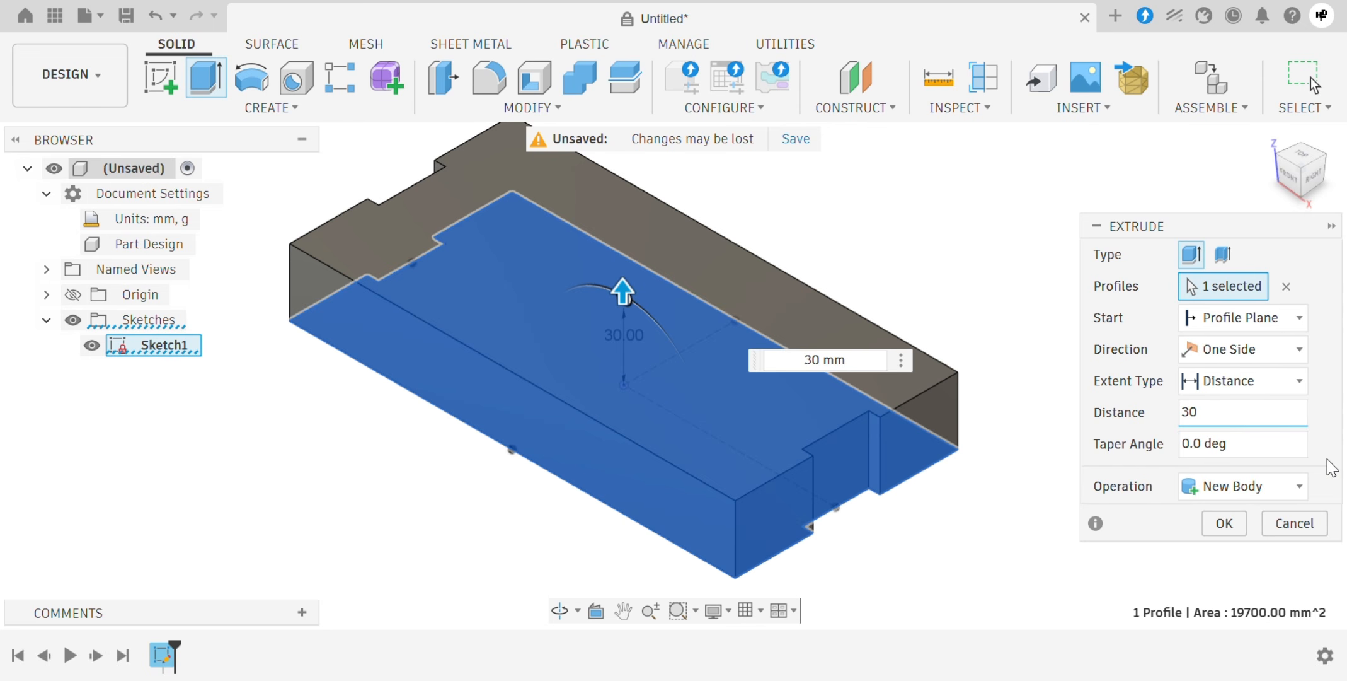
{"action": "type", "text": "-"}
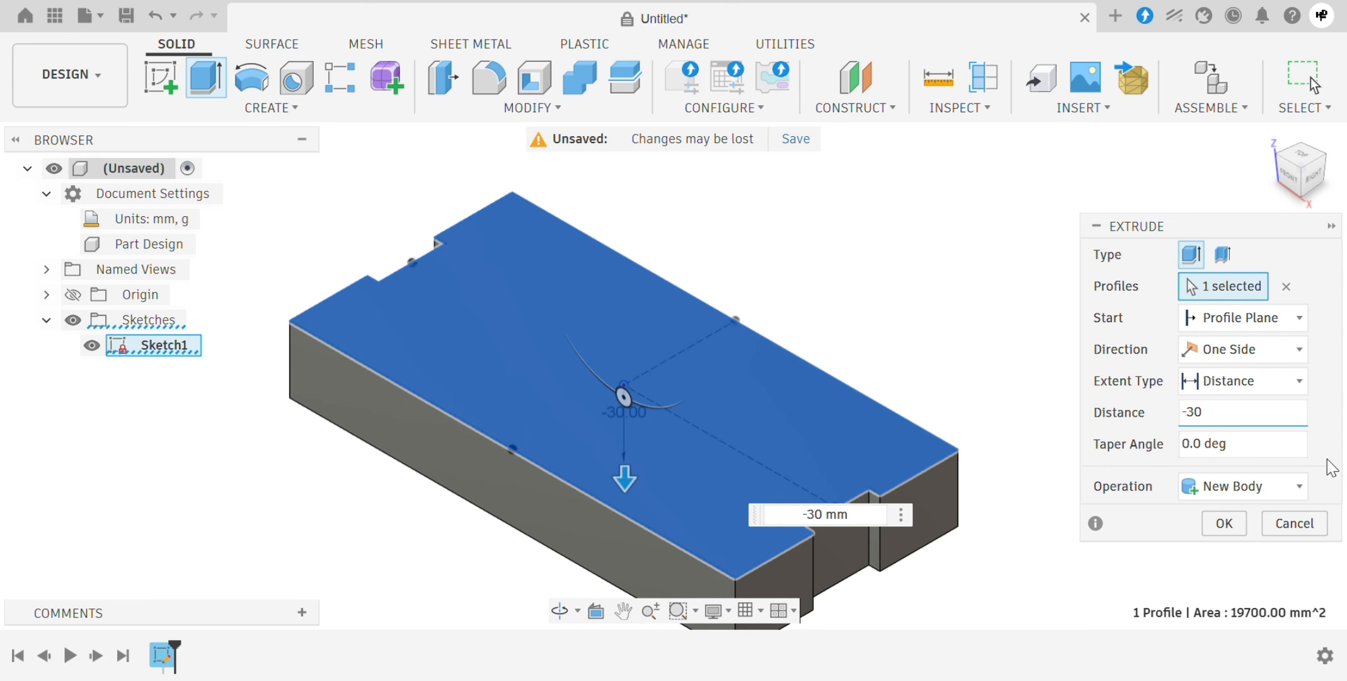
{"action": "left_click", "coordinate": [1220, 523]}
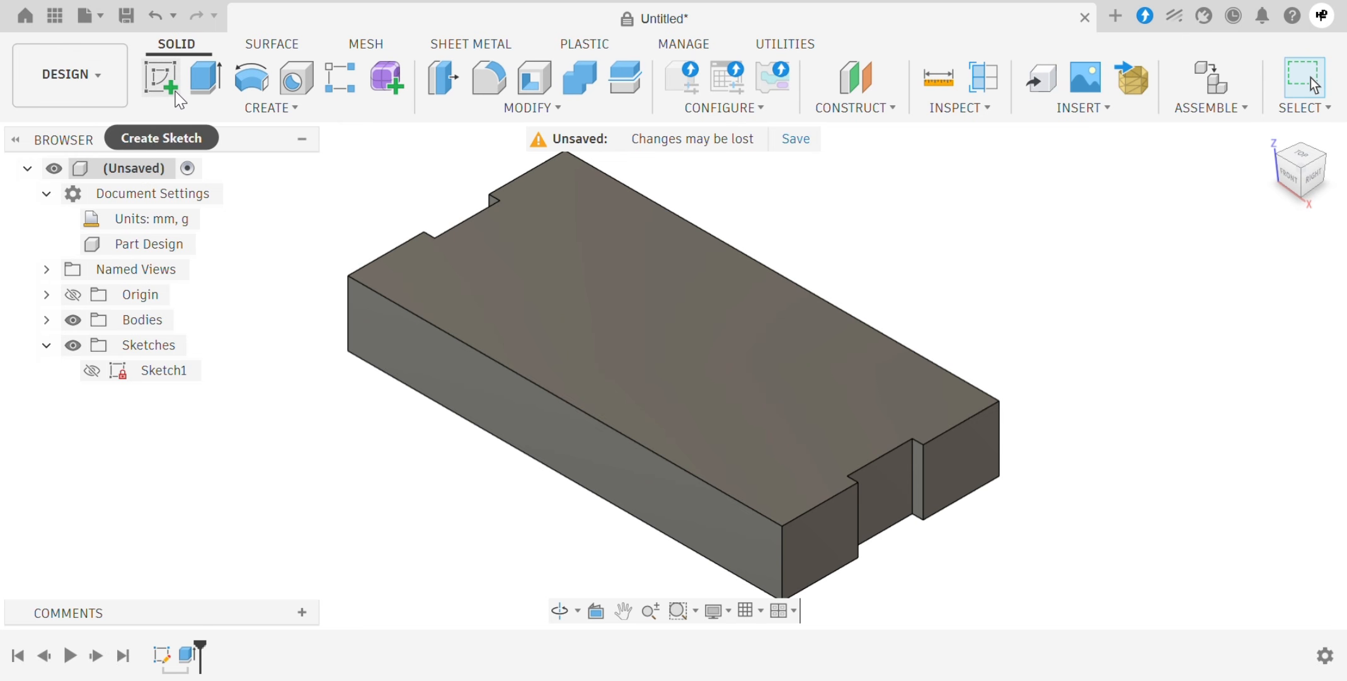
Start a sketch on the plate's top face and draw a 15 mm diameter circle near its upper-right corner
{"action": "left_click", "coordinate": [177, 93]}
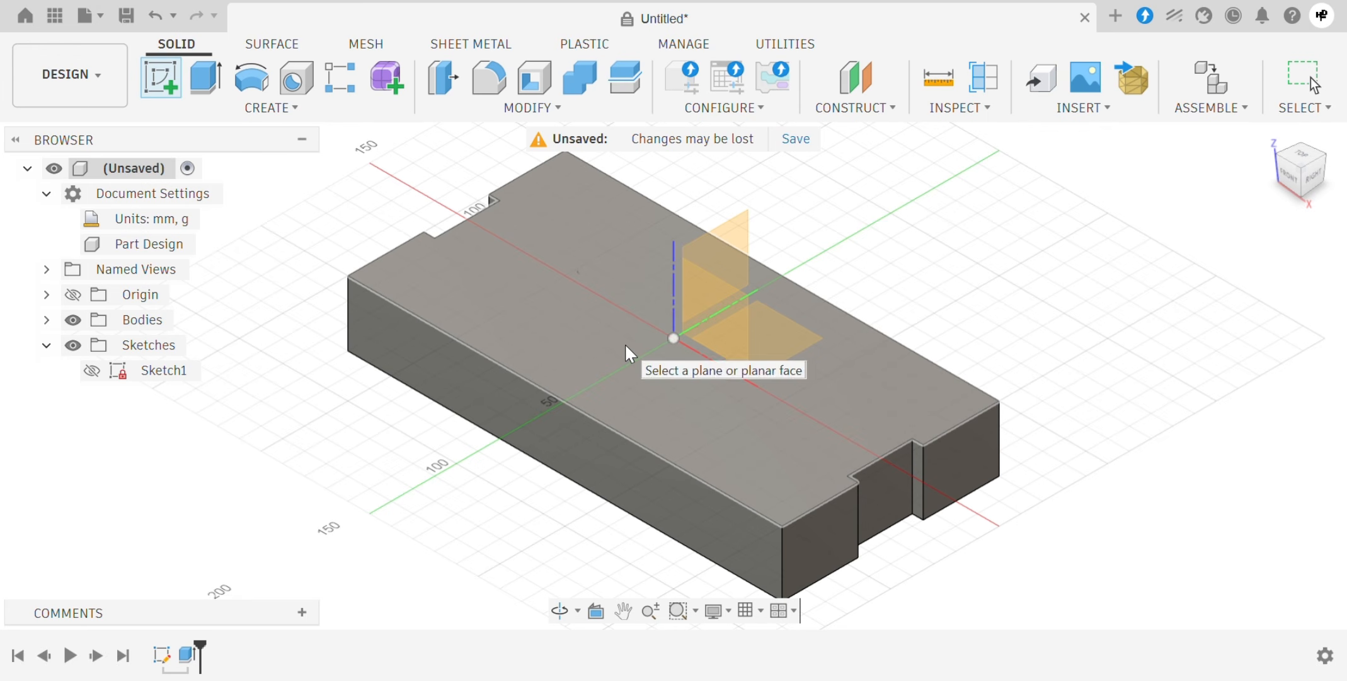
{"action": "left_click", "coordinate": [624, 344]}
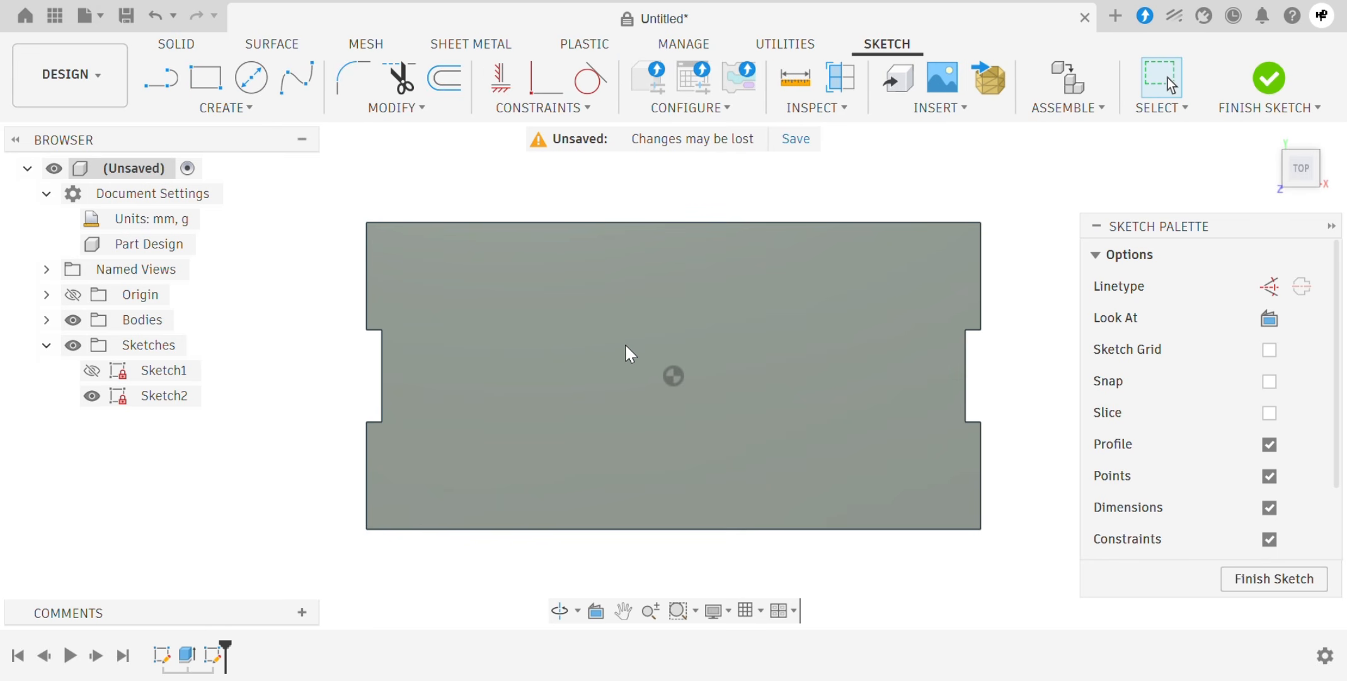
{"action": "left_click", "coordinate": [251, 77]}
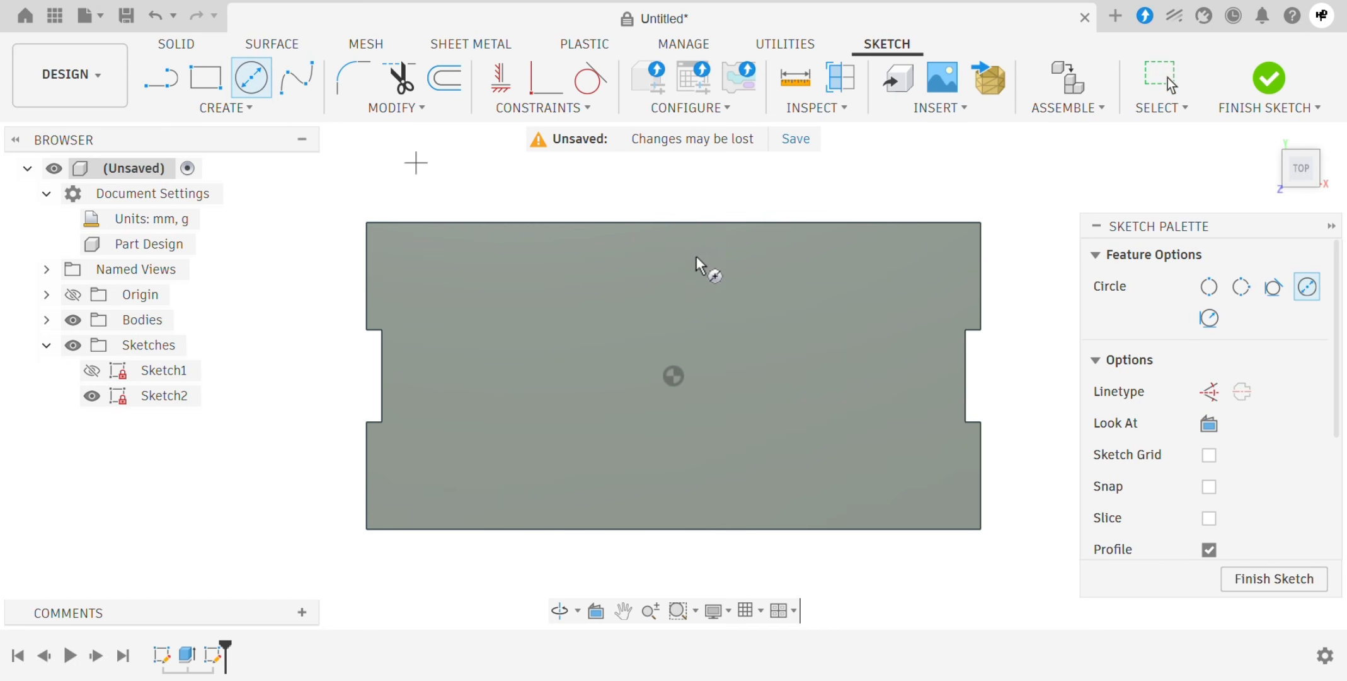
{"action": "left_click", "coordinate": [902, 267]}
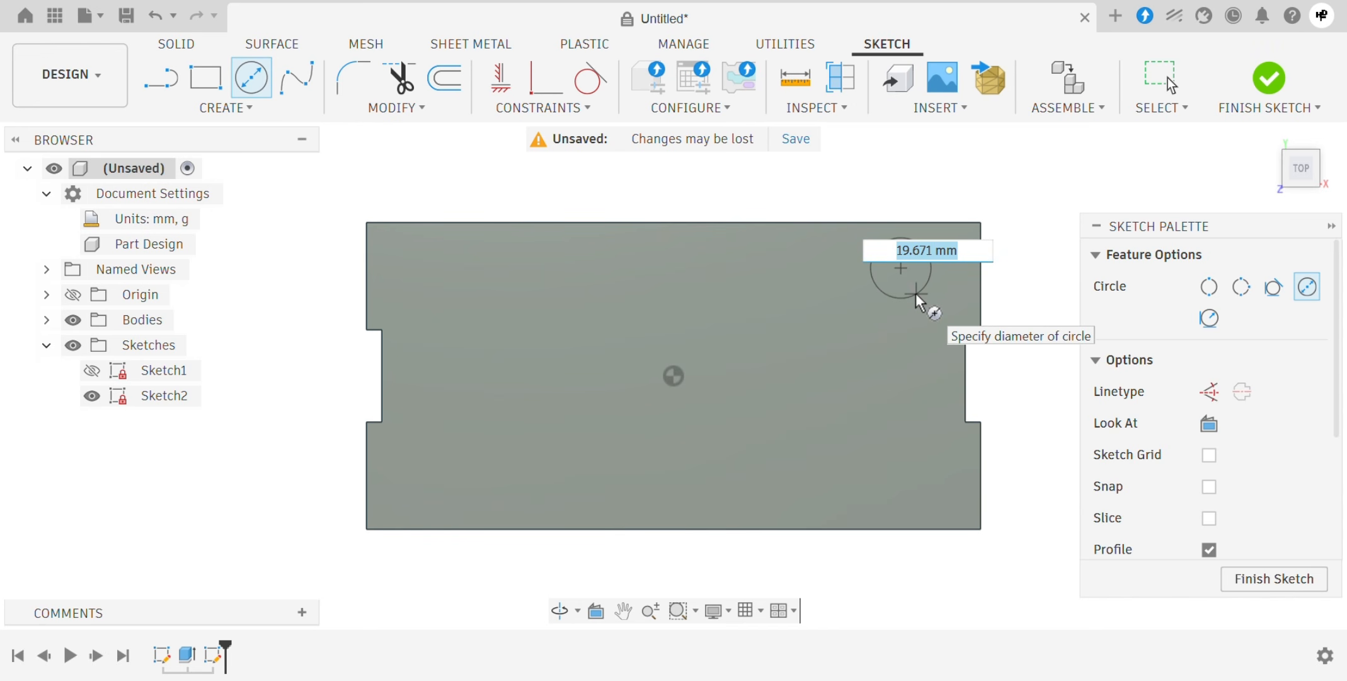
{"action": "key", "text": "BackSpace"}
{"action": "type", "text": "15"}
{"action": "key", "text": "Return"}
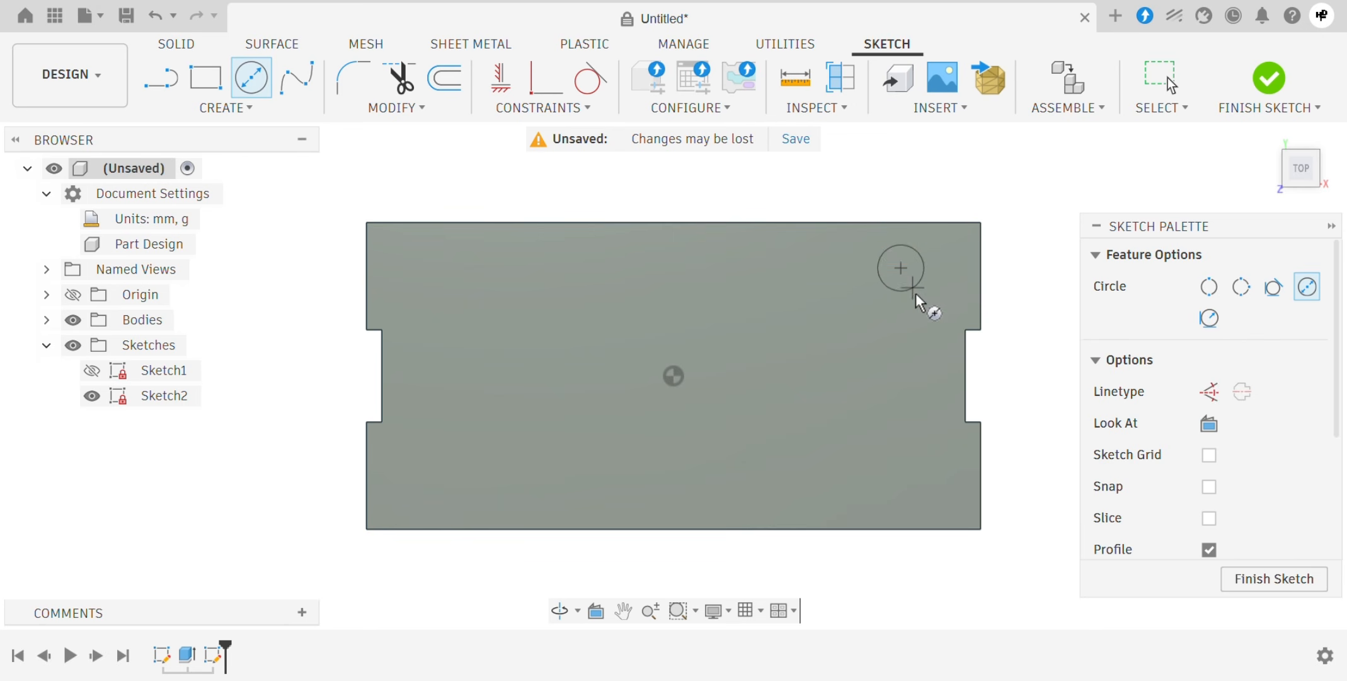
{"action": "key", "text": "Escape"}
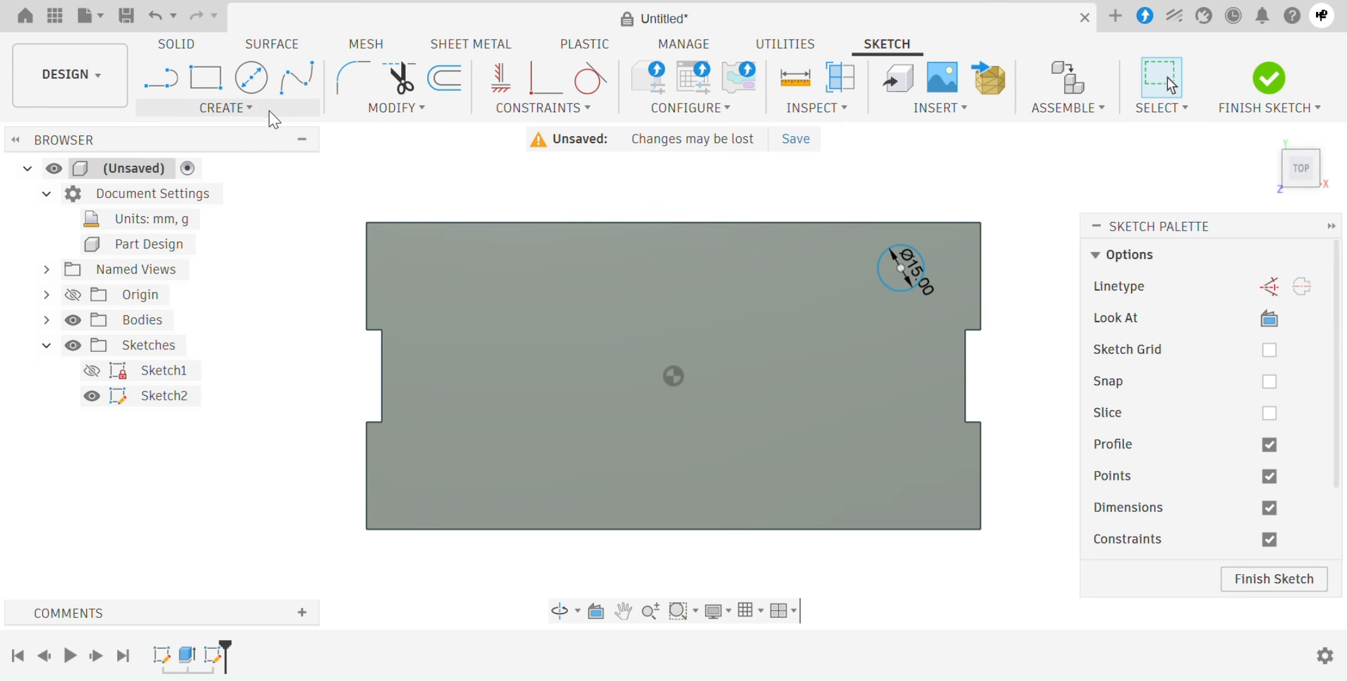
Dimension the circle's centre 17.5 mm horizontally from the plate's upper-right vertical edge
{"action": "left_click", "coordinate": [272, 113]}
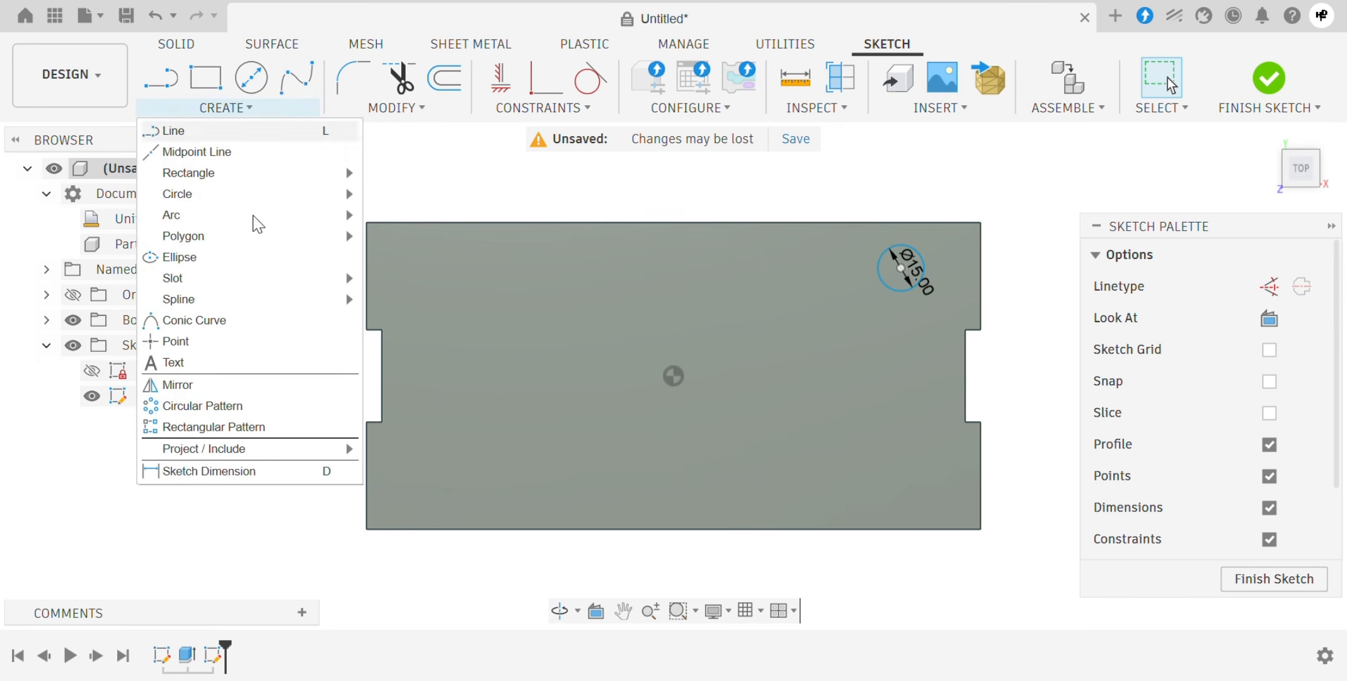
{"action": "left_click", "coordinate": [245, 466]}
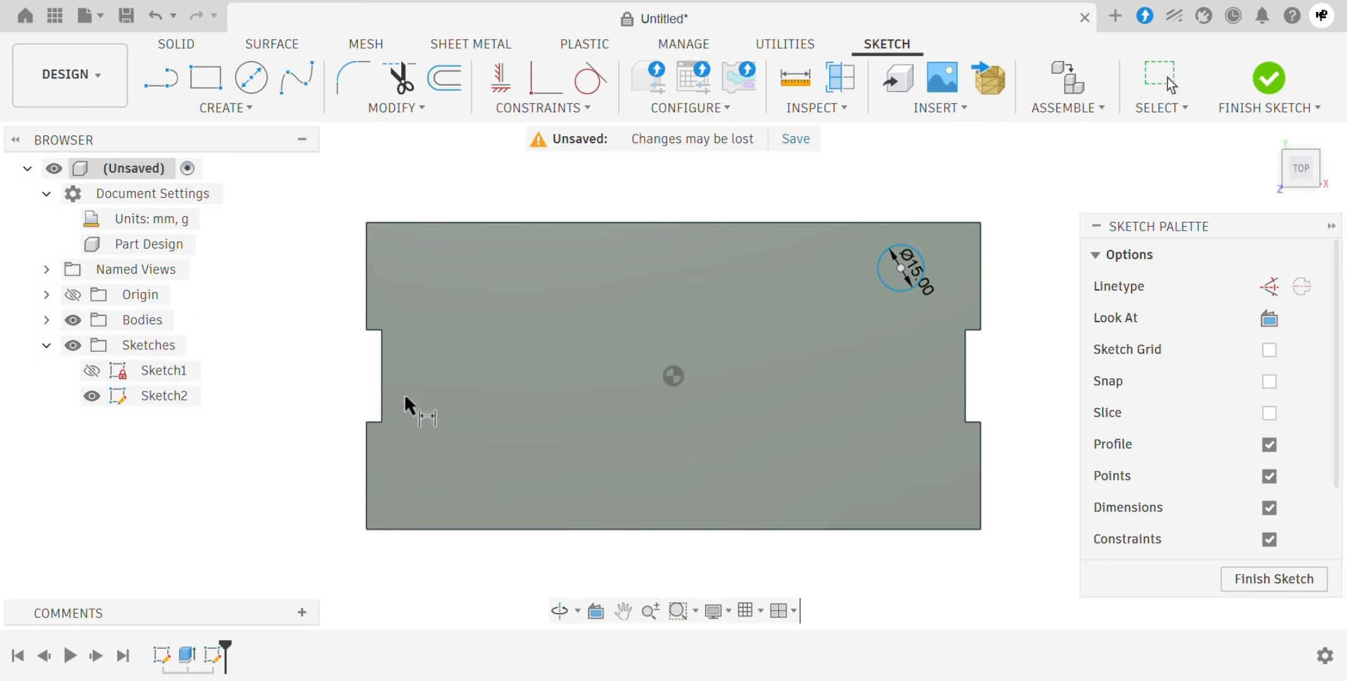
{"action": "left_click", "coordinate": [900, 268]}
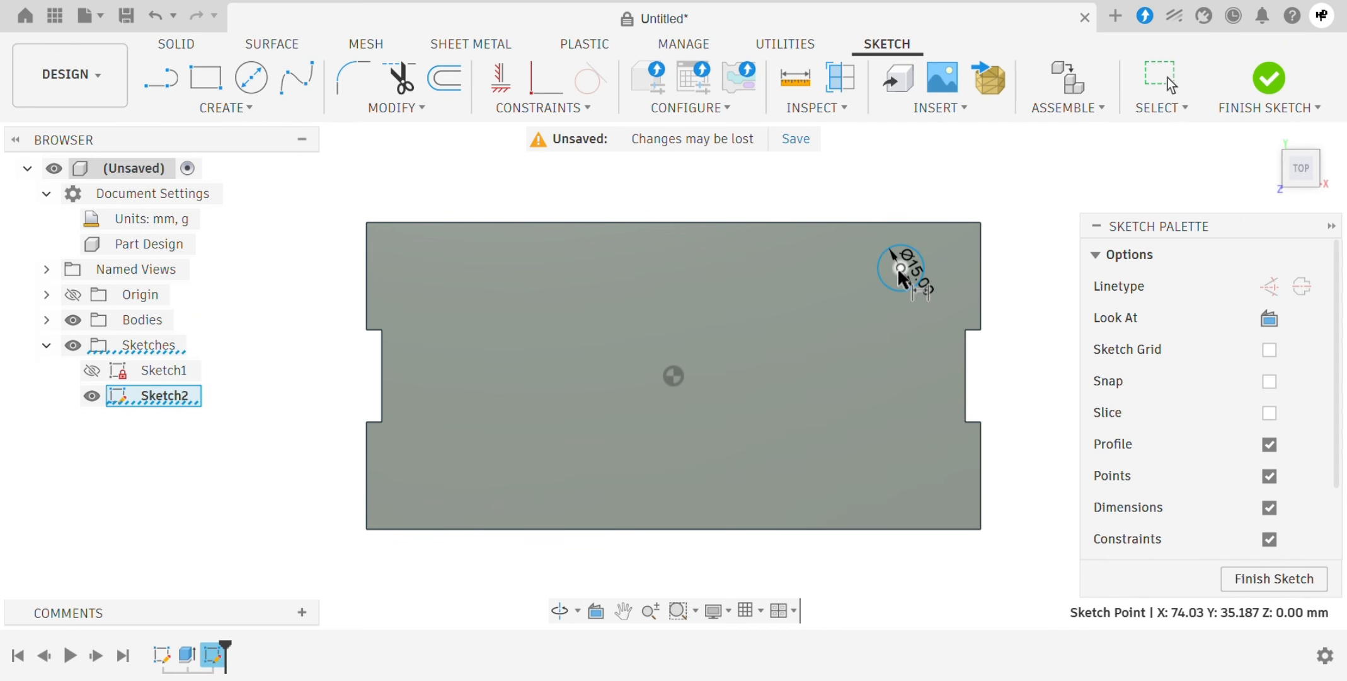
{"action": "left_click", "coordinate": [981, 269]}
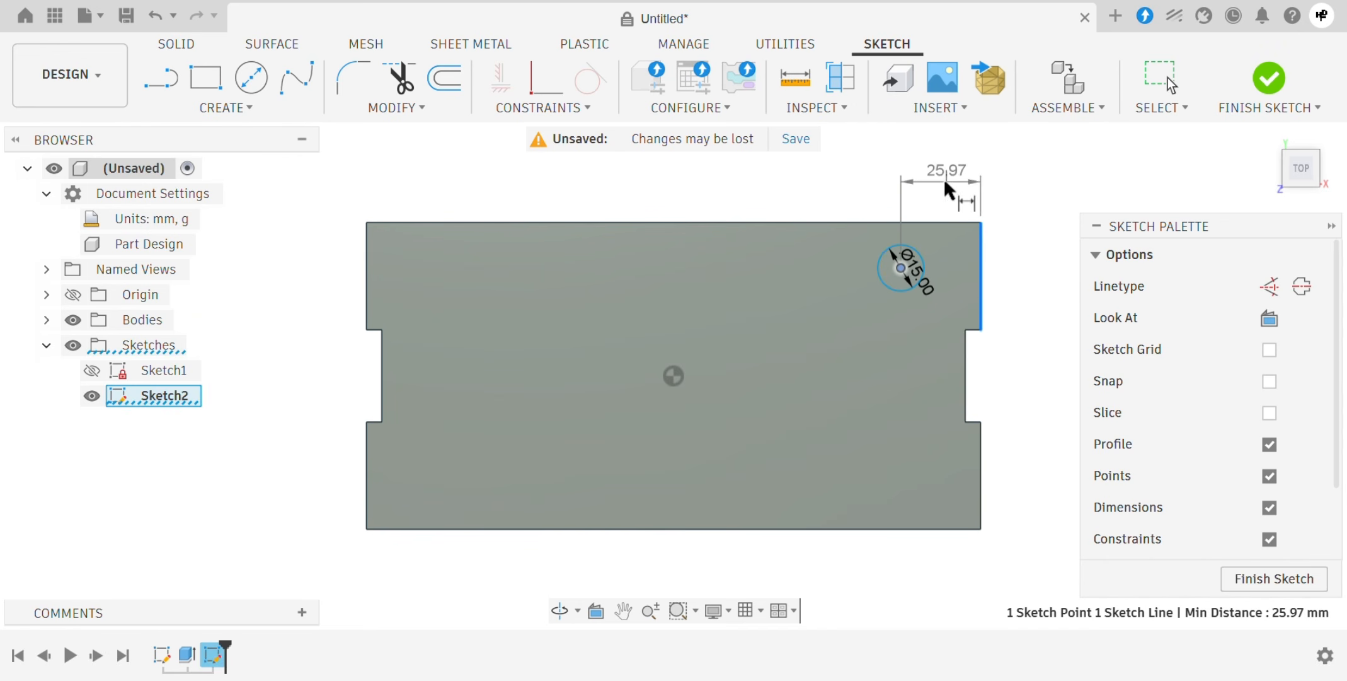
{"action": "left_click", "coordinate": [944, 177]}
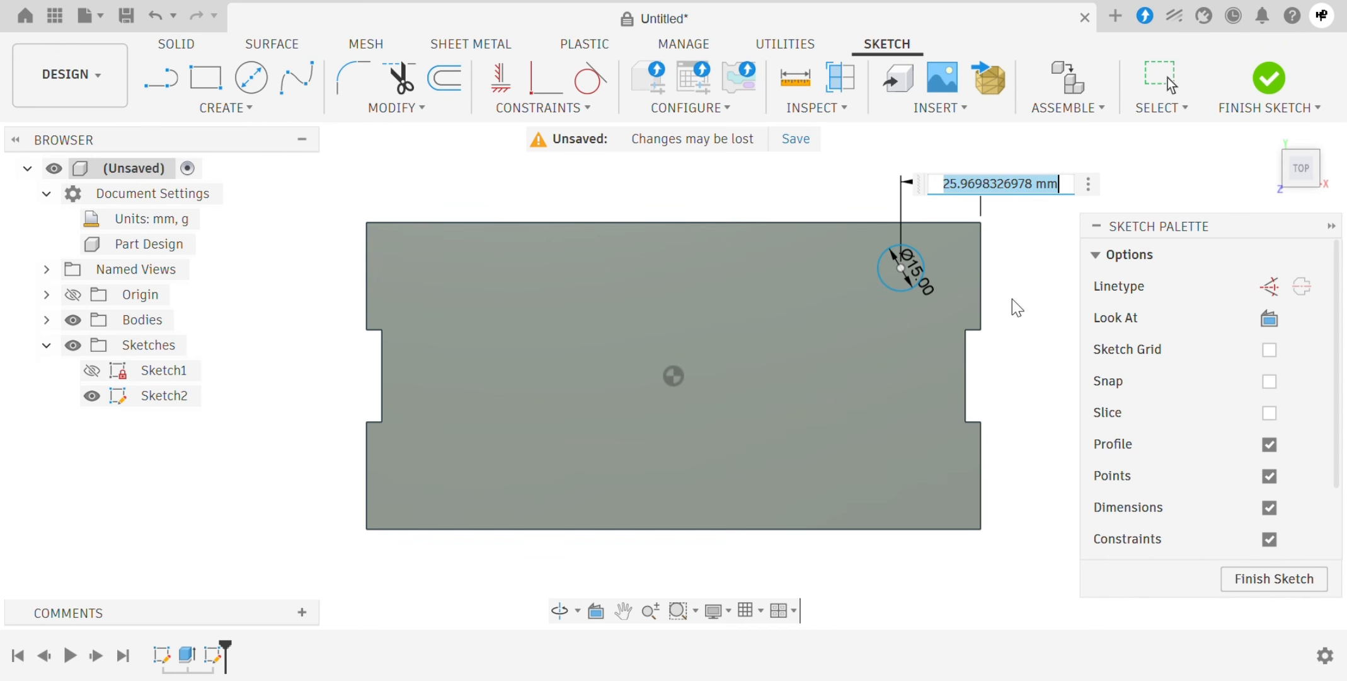
{"action": "type", "text": "17.5"}
{"action": "key", "text": "Return"}
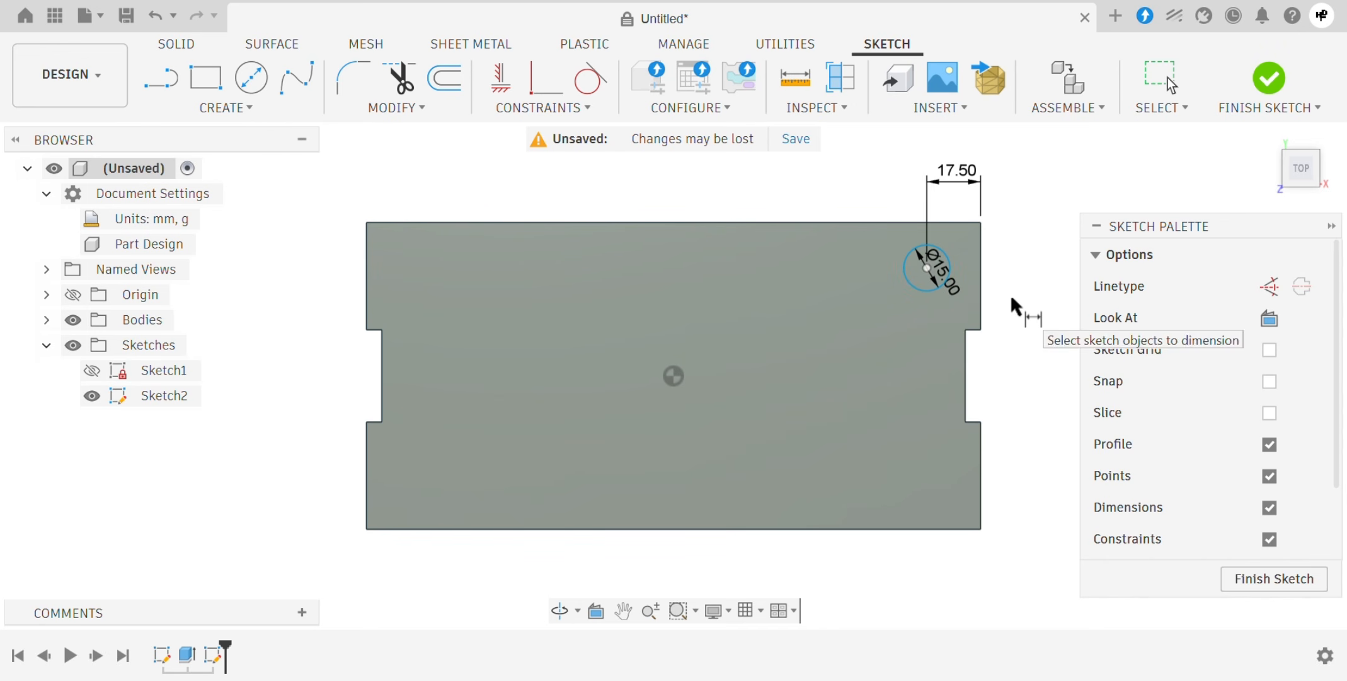
Dimension the circle's centre 17.5 mm vertically from the plate's upper horizontal edge
{"action": "left_click", "coordinate": [928, 262]}
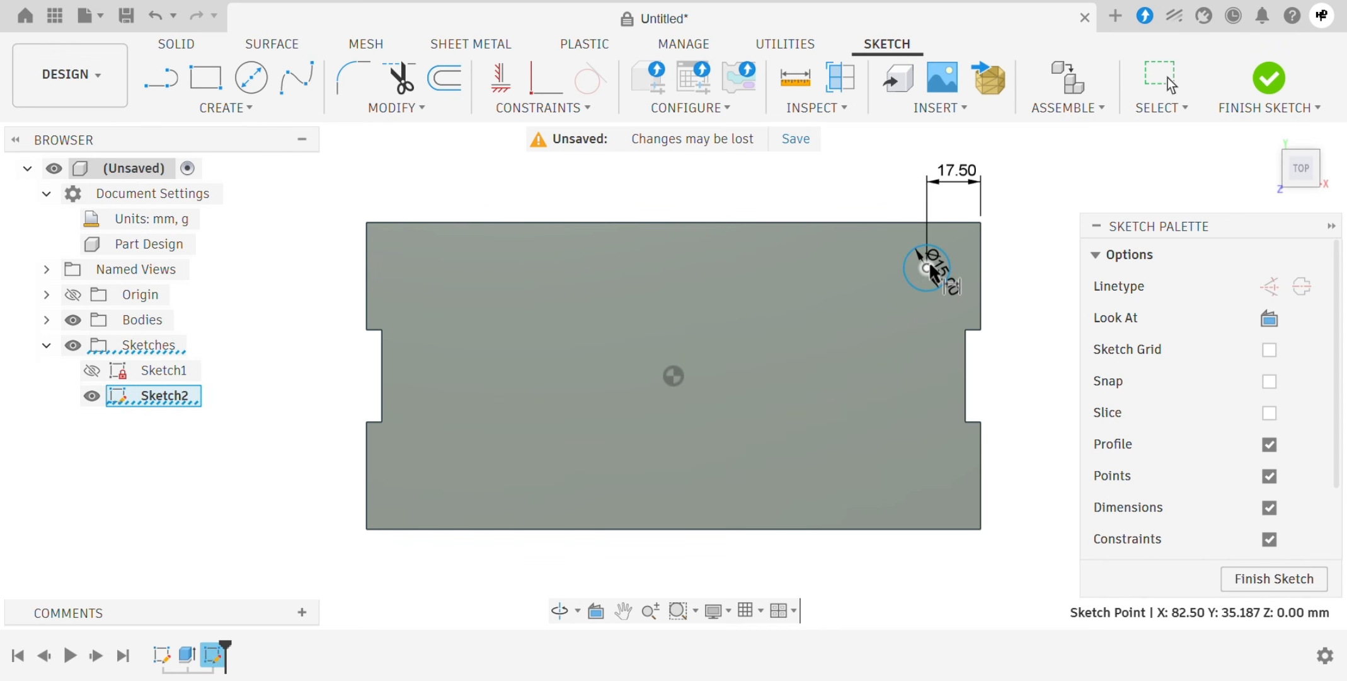
{"action": "left_click", "coordinate": [952, 219]}
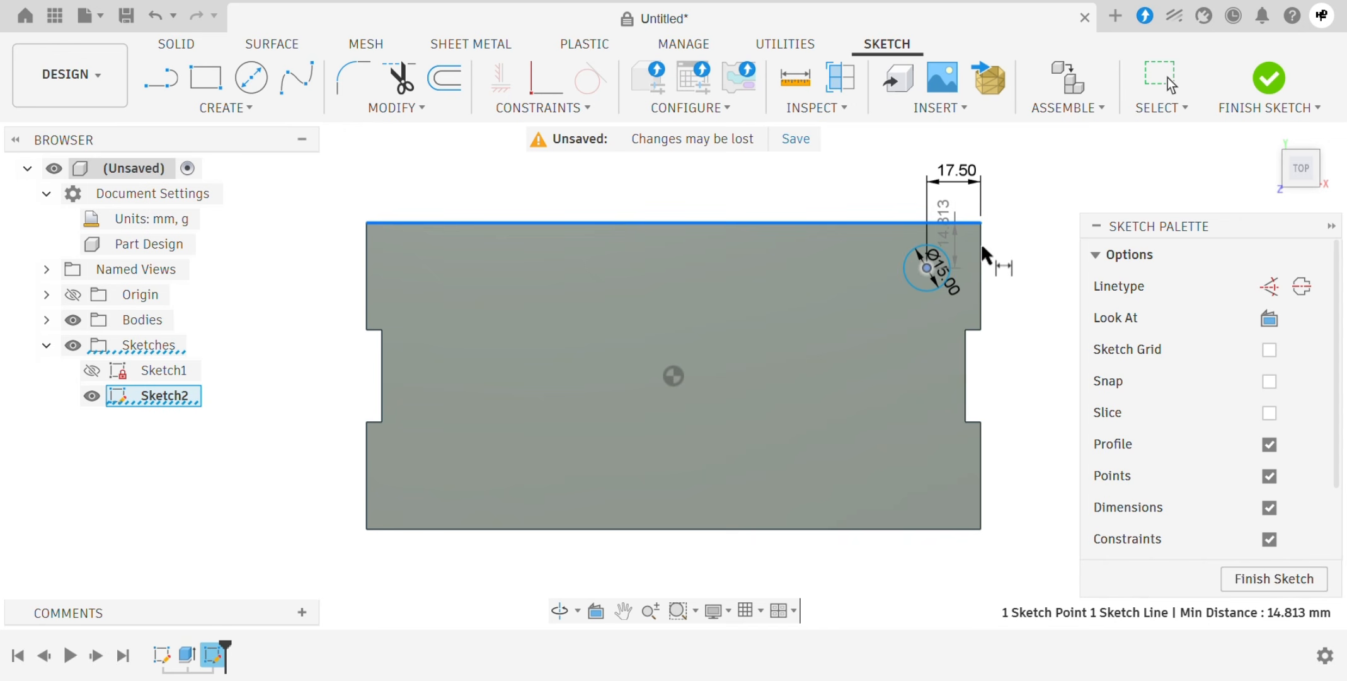
{"action": "left_click", "coordinate": [1021, 255]}
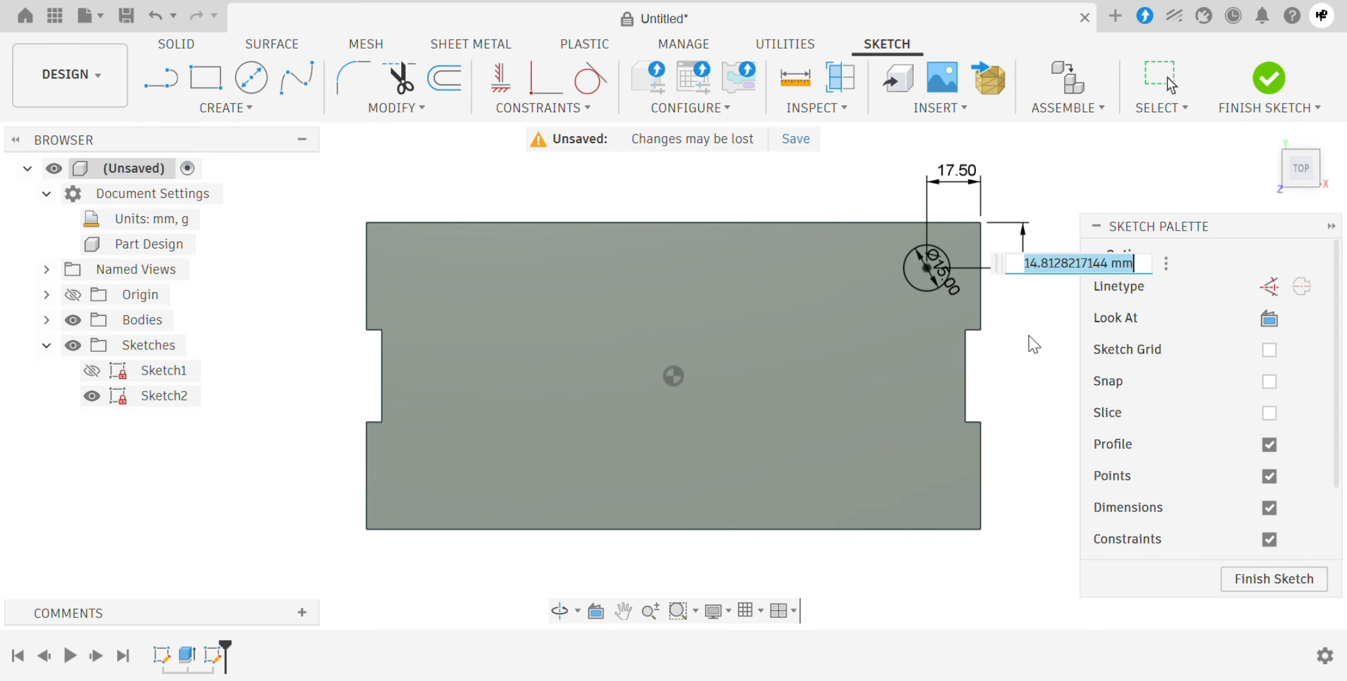
{"action": "type", "text": "15"}
{"action": "key", "text": "Return"}
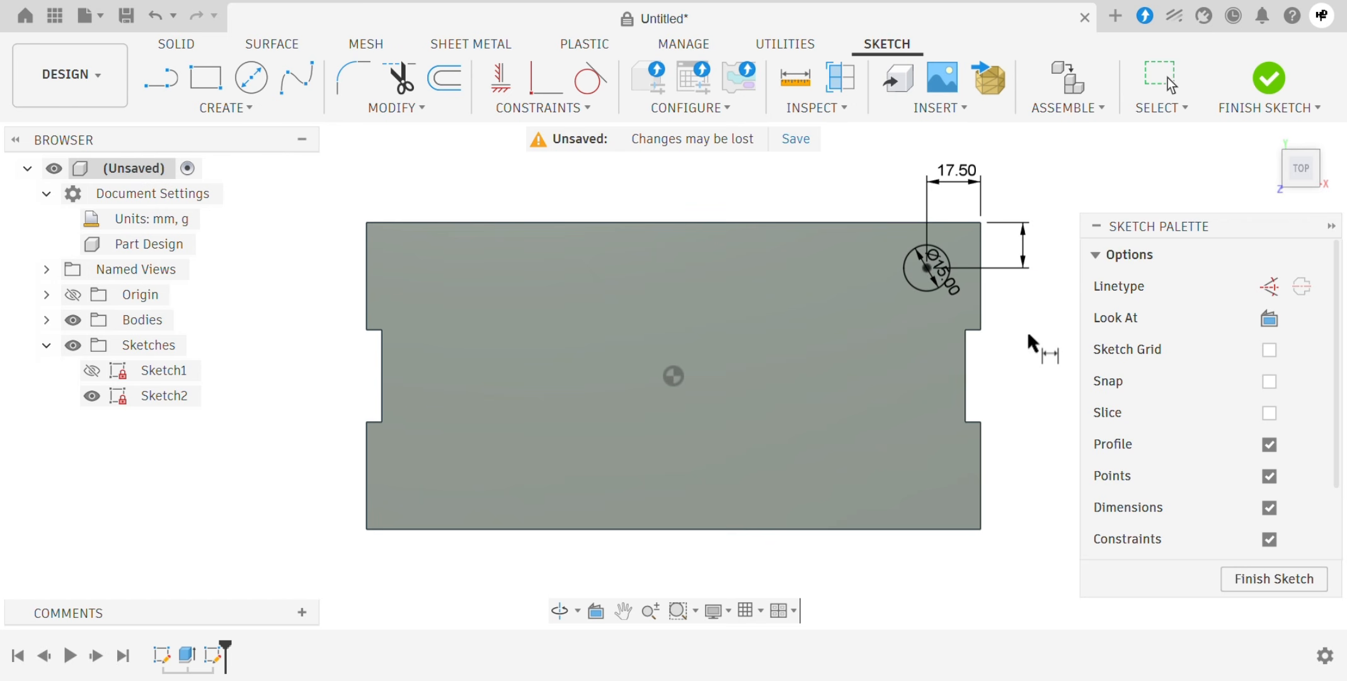
{"action": "key", "text": "Escape"}
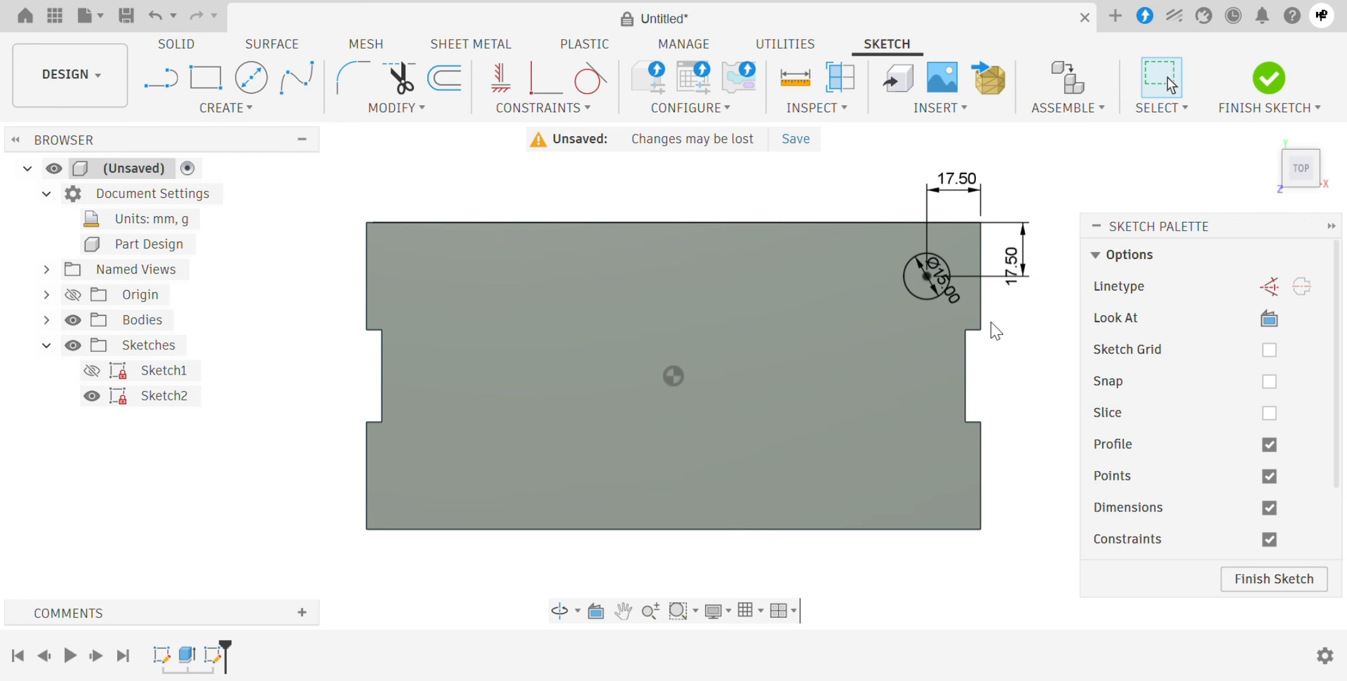
Draw a vertical construction line from the midpoint of the plate's upper edge down to the origin at its centre
{"action": "left_click", "coordinate": [178, 85]}
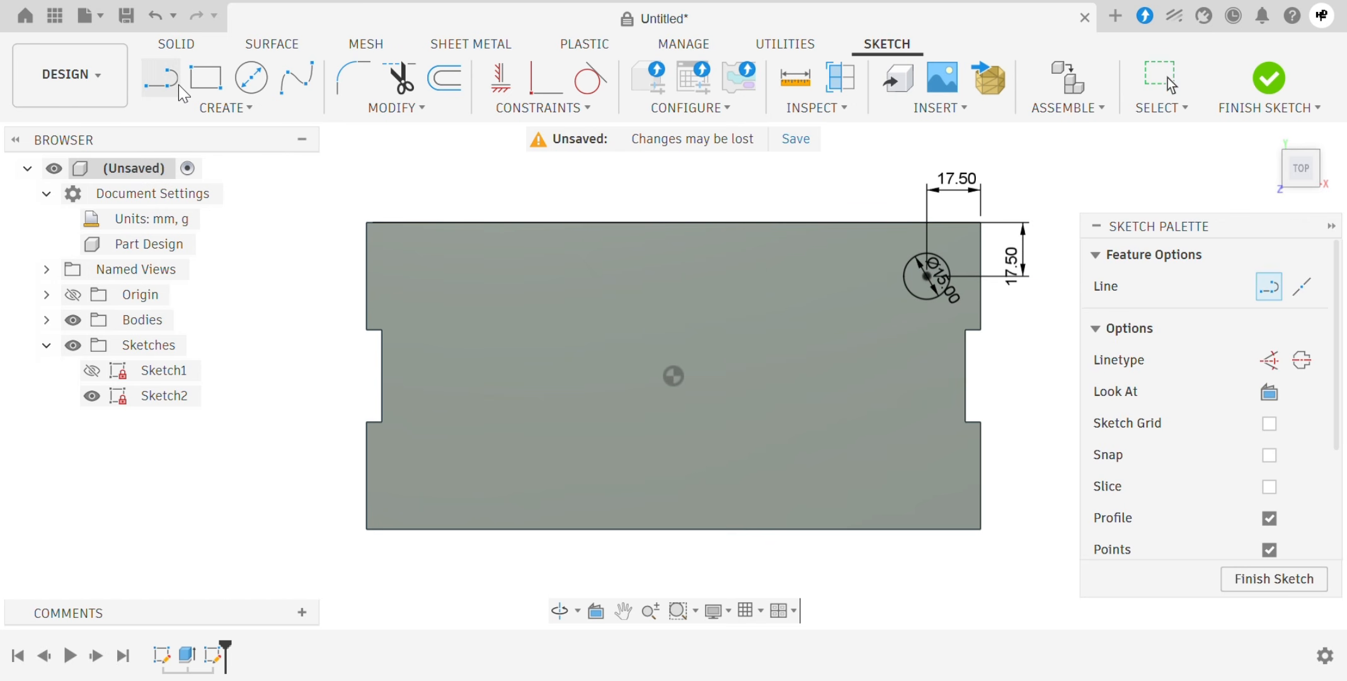
{"action": "left_click", "coordinate": [1269, 364]}
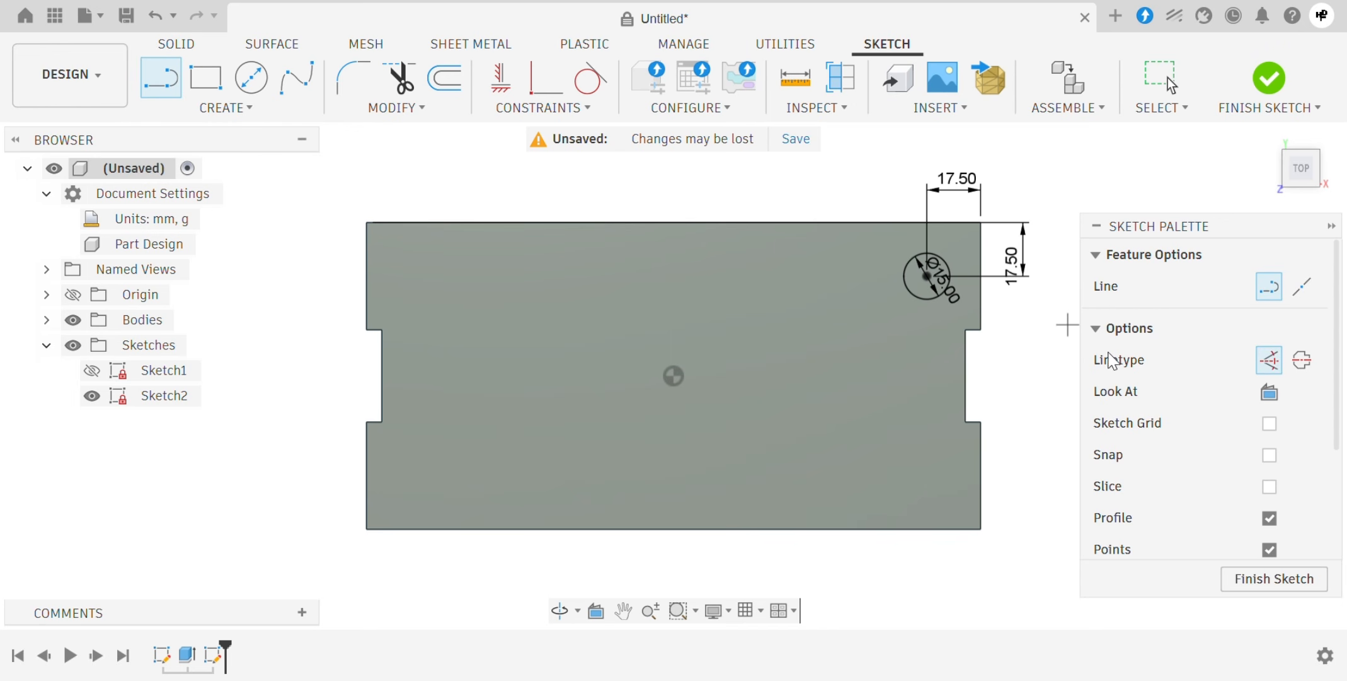
{"action": "left_click", "coordinate": [673, 221]}
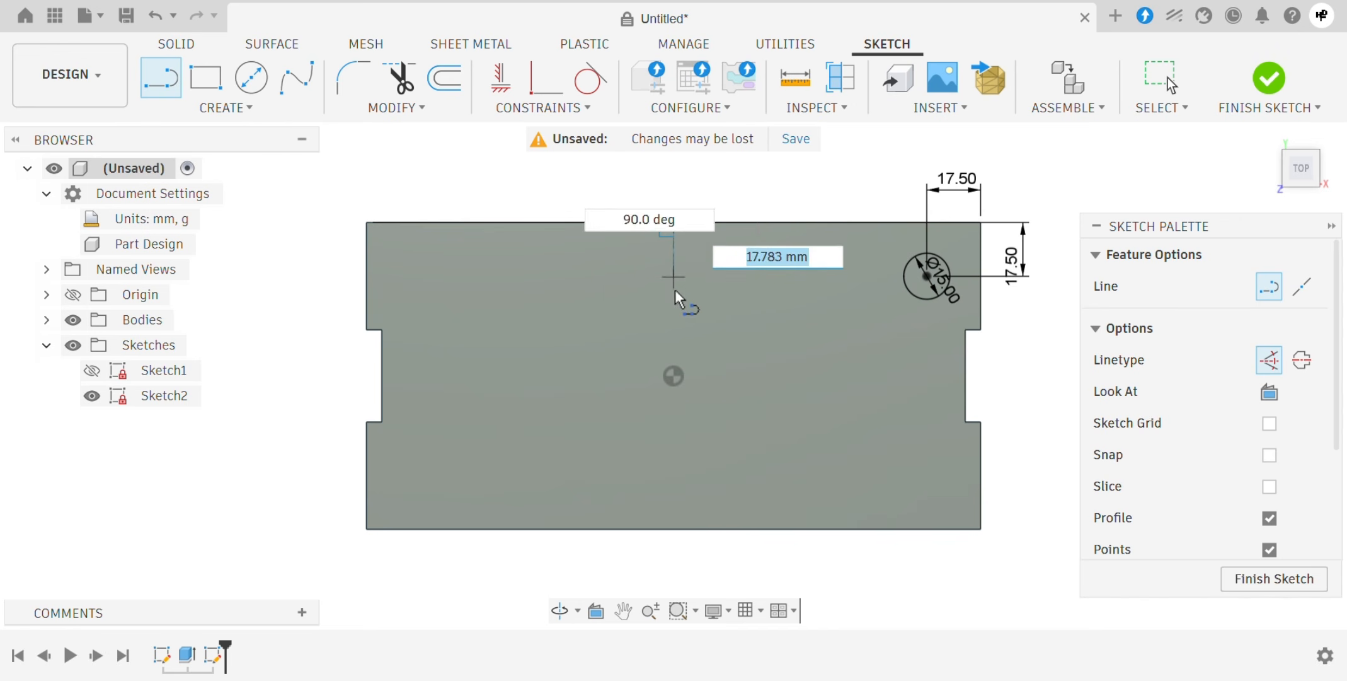
{"action": "left_click", "coordinate": [672, 375]}
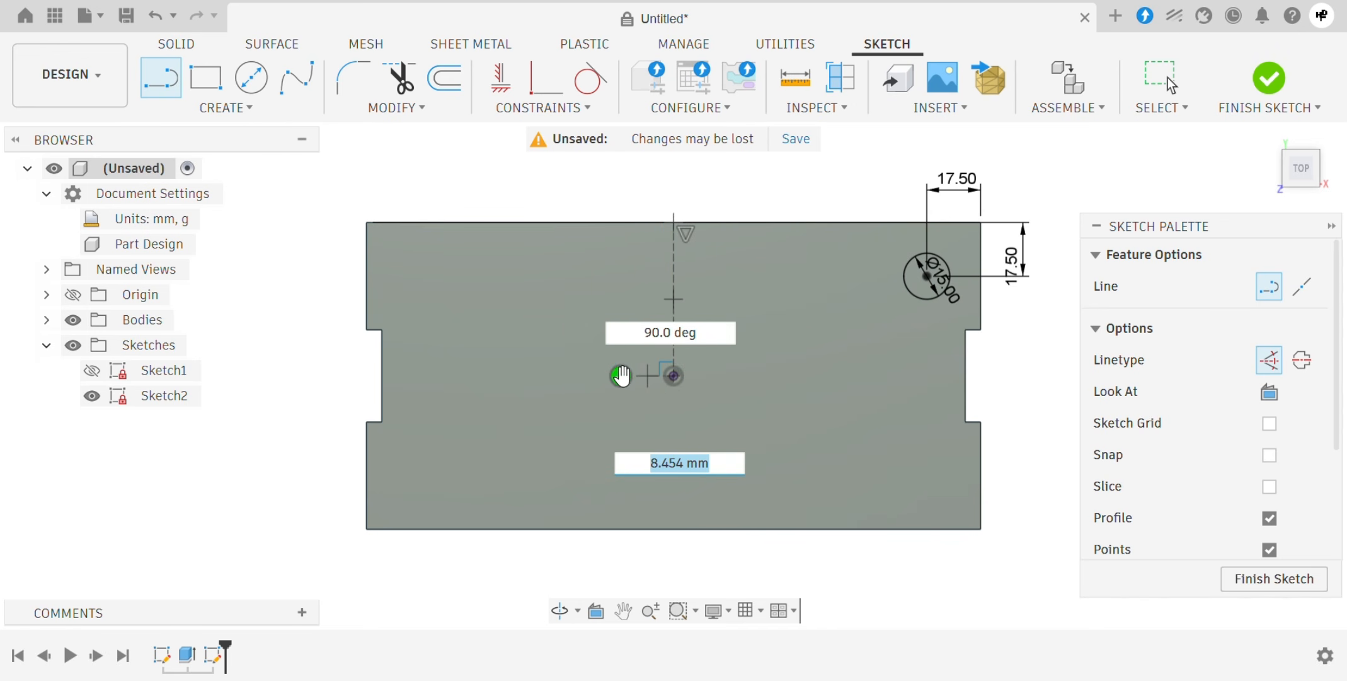
{"action": "key", "text": "Escape"}
{"action": "key", "text": "Escape"}
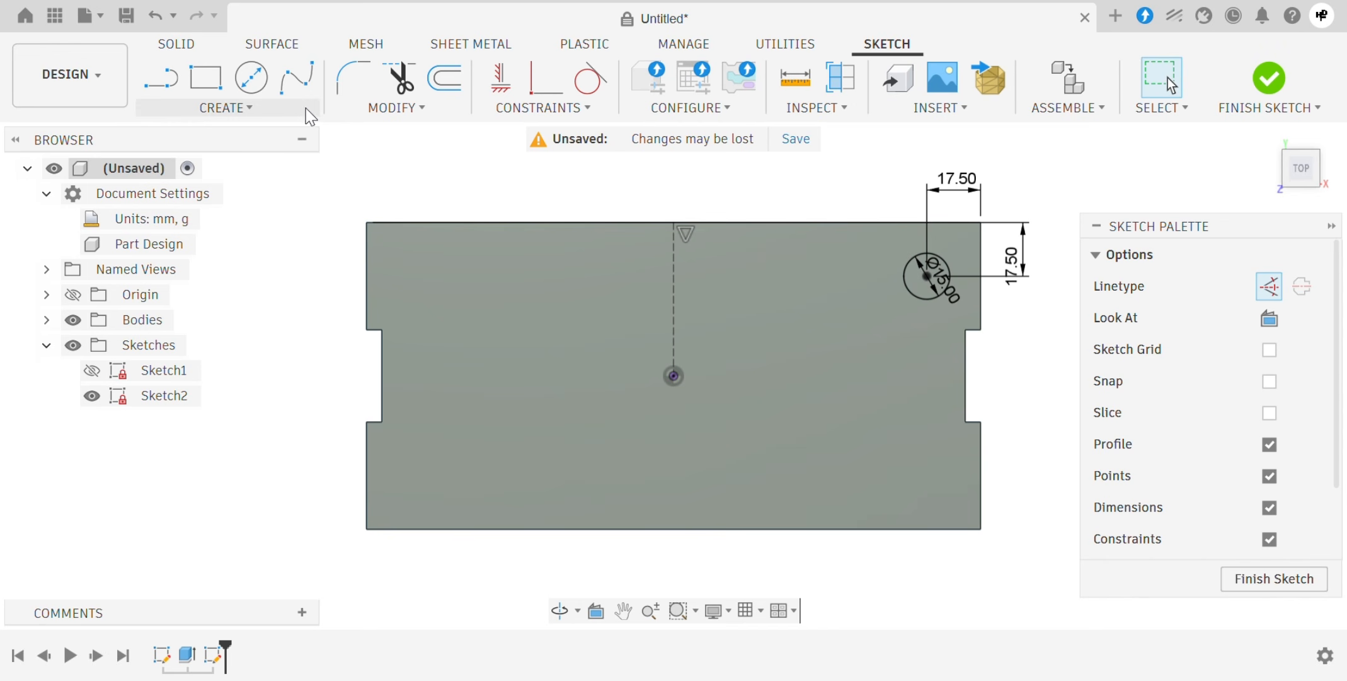
Sketch a horizontal center-to-center slot right of the origin, about 45 mm between centres and about 16 mm wide
{"action": "left_click", "coordinate": [305, 108]}
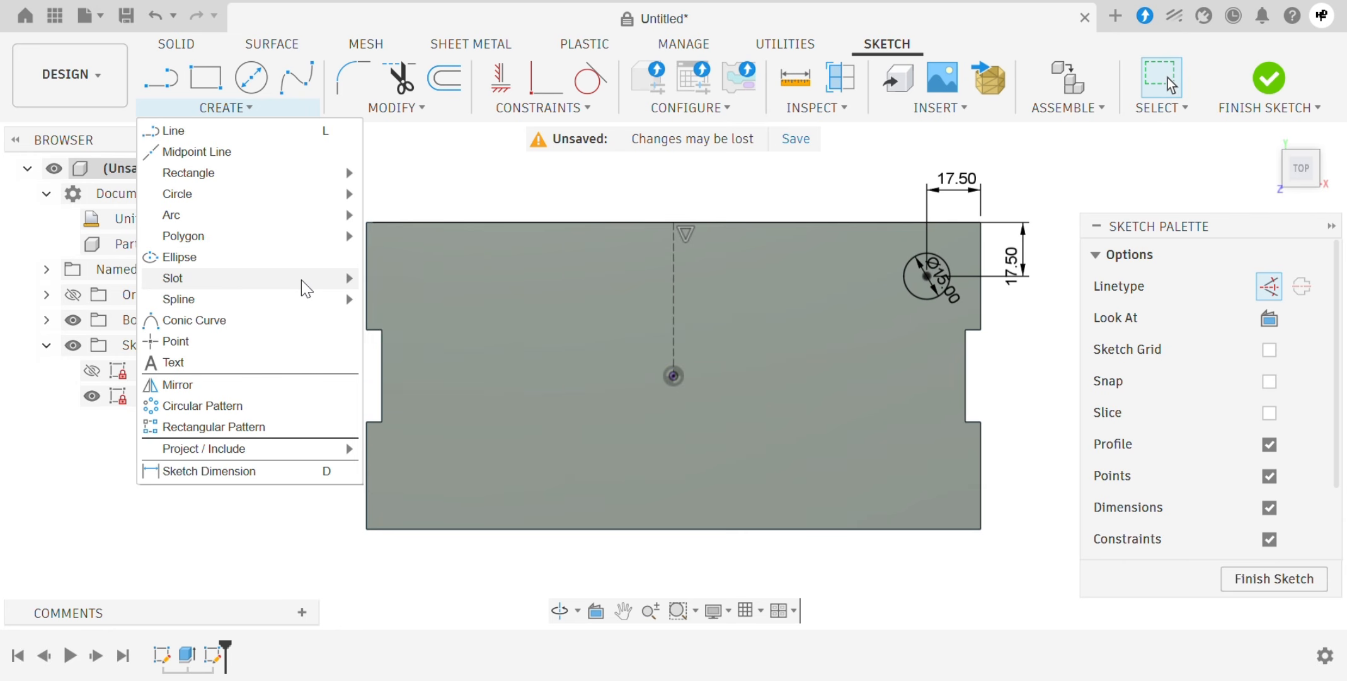
{"action": "mouse_move", "coordinate": [302, 280]}
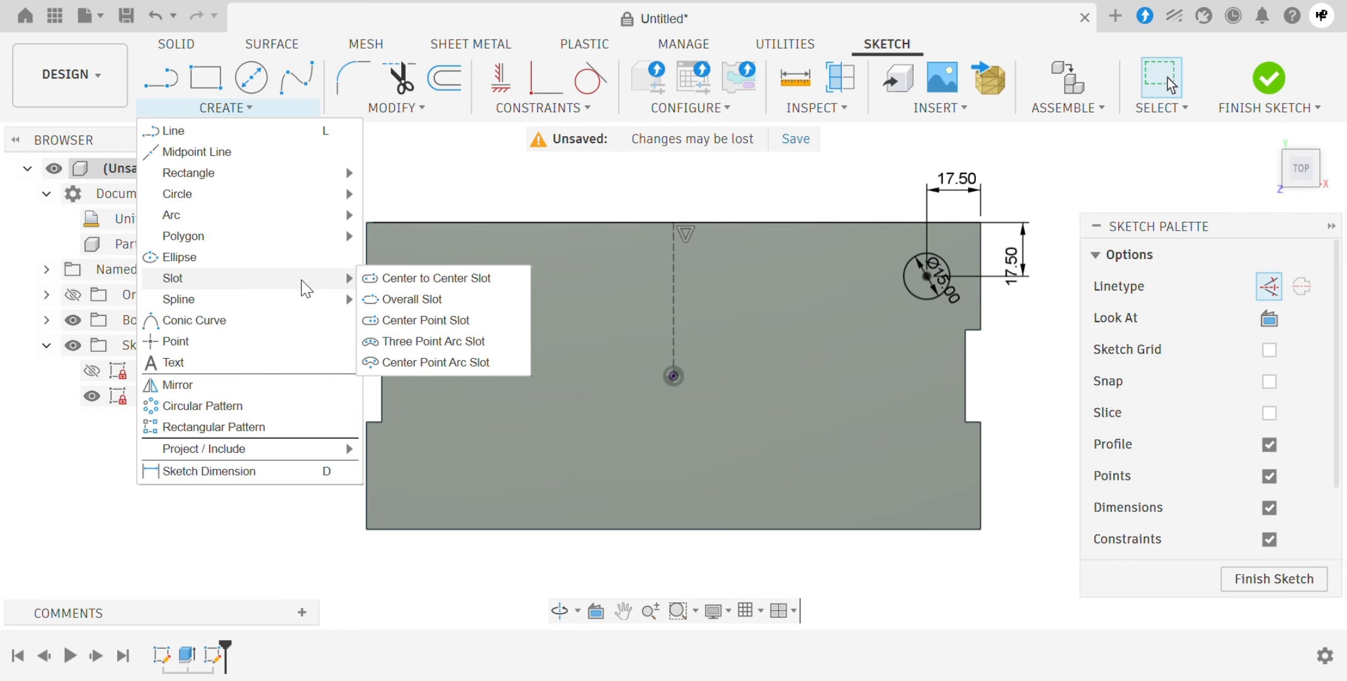
{"action": "left_click", "coordinate": [381, 279]}
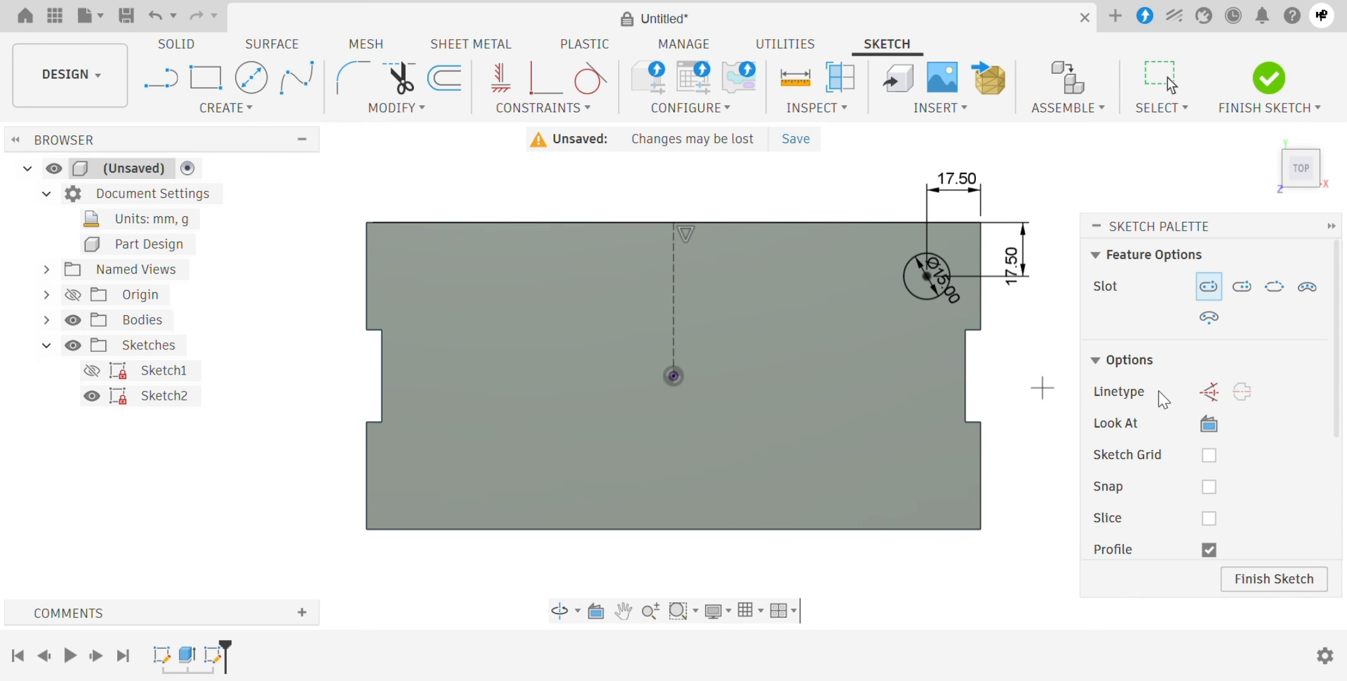
{"action": "left_click", "coordinate": [743, 371]}
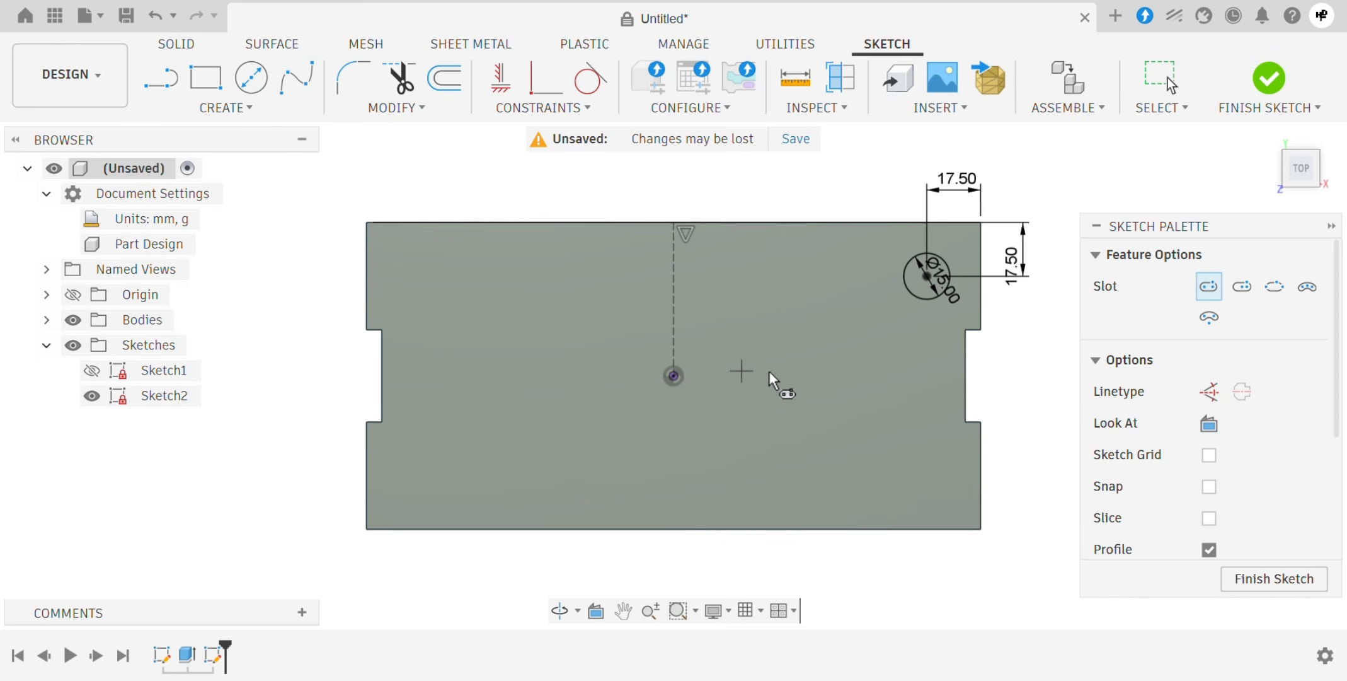
{"action": "left_click", "coordinate": [880, 372]}
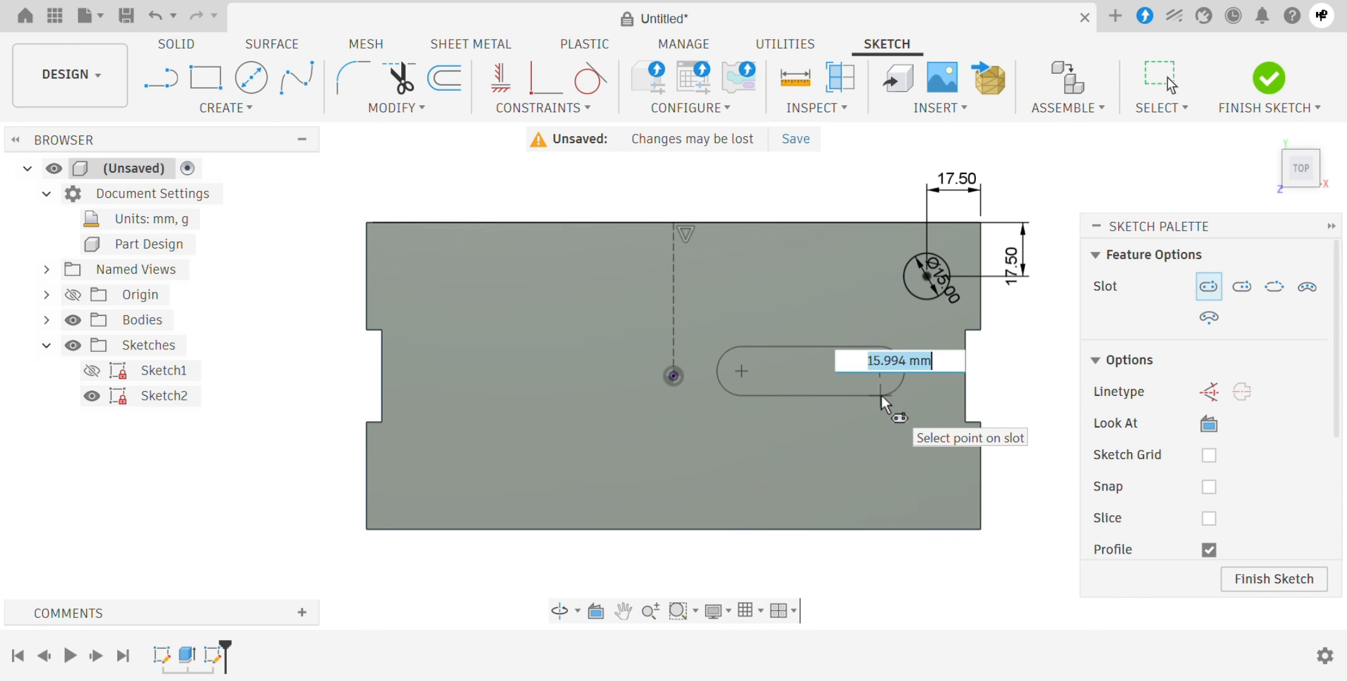
{"action": "left_click", "coordinate": [881, 394]}
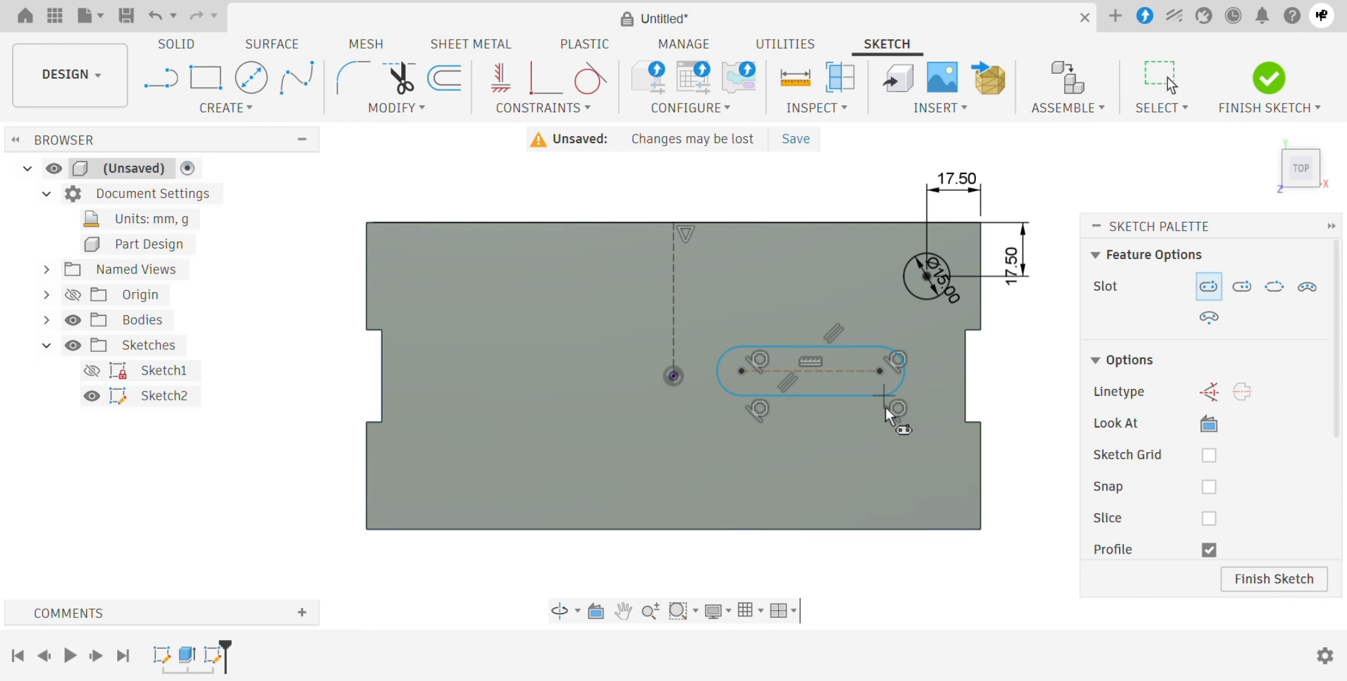
Dimension the slot's left arc centre 68 mm horizontally from the plate's lower-right vertical edge
{"action": "left_click", "coordinate": [283, 112]}
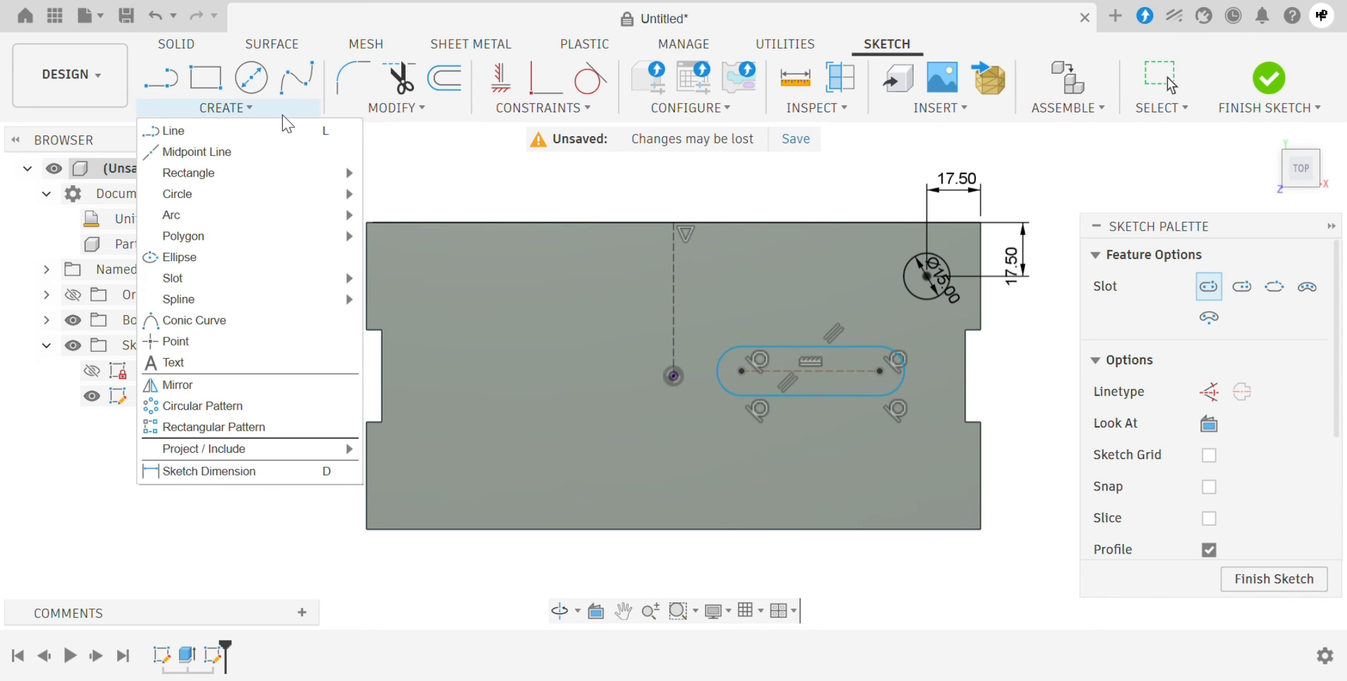
{"action": "left_click", "coordinate": [295, 469]}
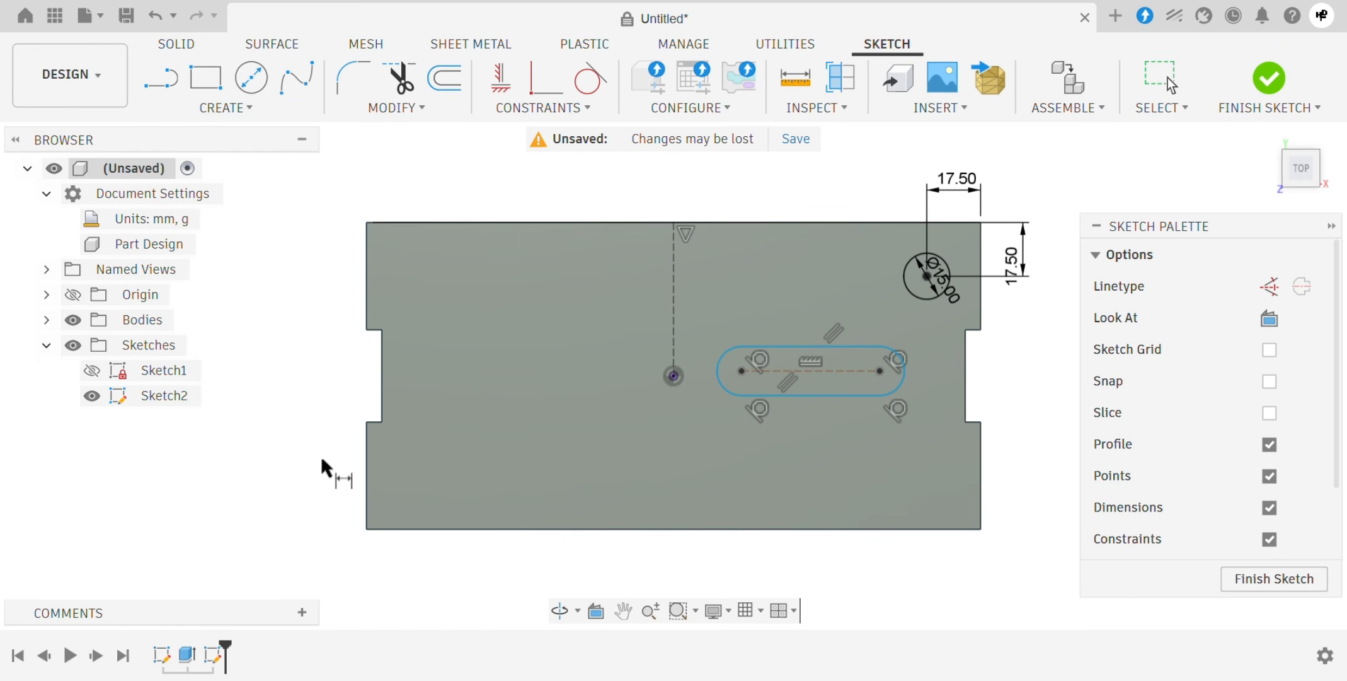
{"action": "left_click", "coordinate": [742, 372]}
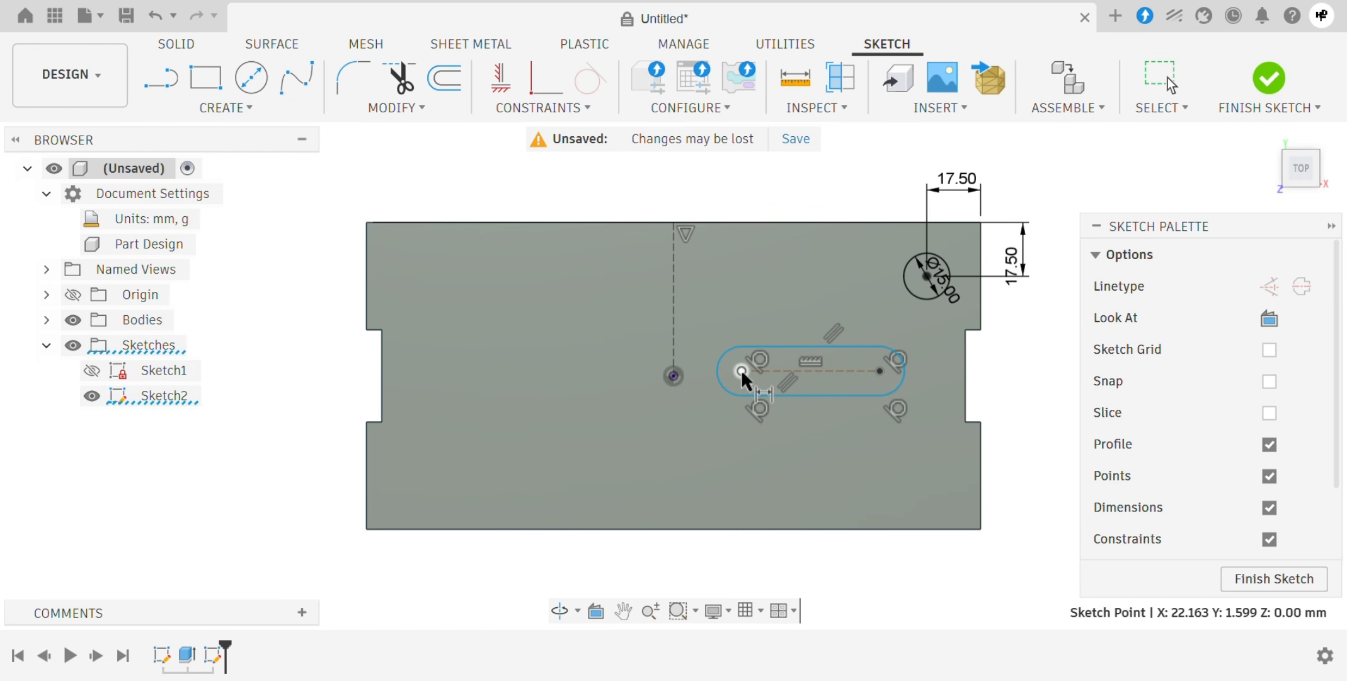
{"action": "left_click", "coordinate": [980, 478]}
{"action": "left_click", "coordinate": [901, 575]}
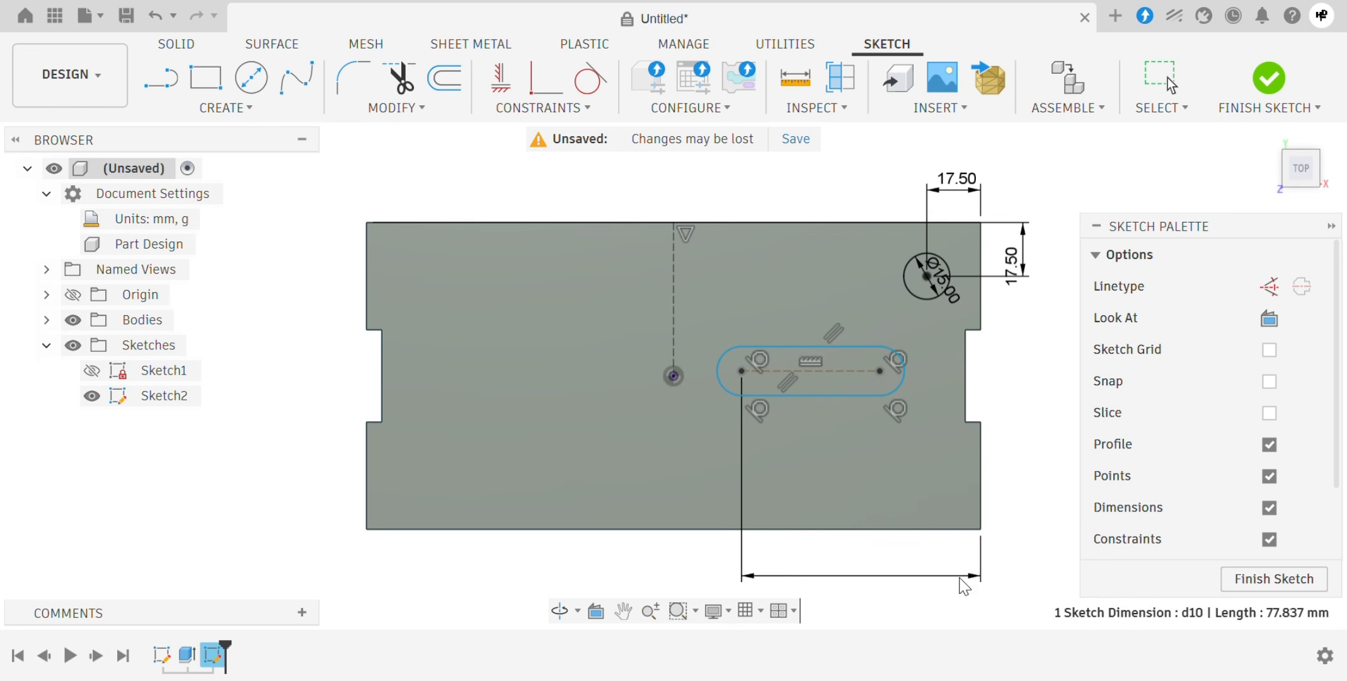
{"action": "type", "text": "68"}
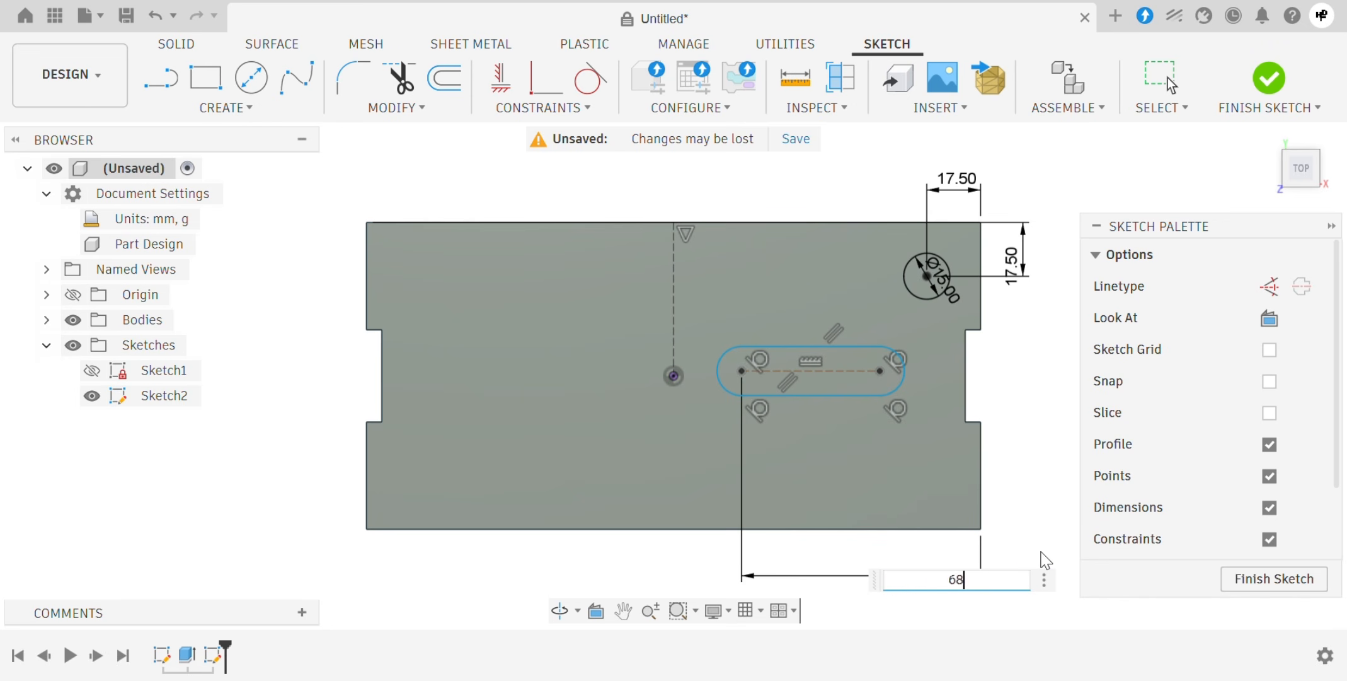
{"action": "key", "text": "Return"}
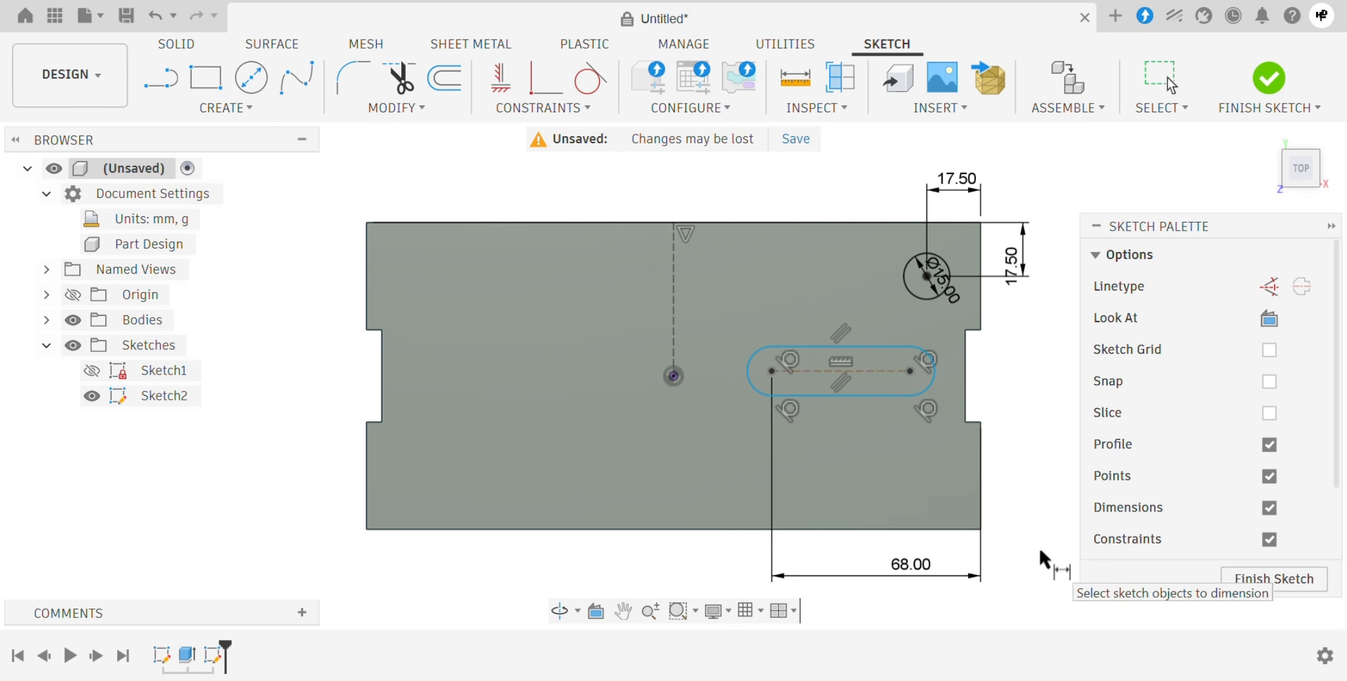
Dimension the slot's width between its upper and lower straight edges as 10 mm
{"action": "left_click", "coordinate": [874, 346]}
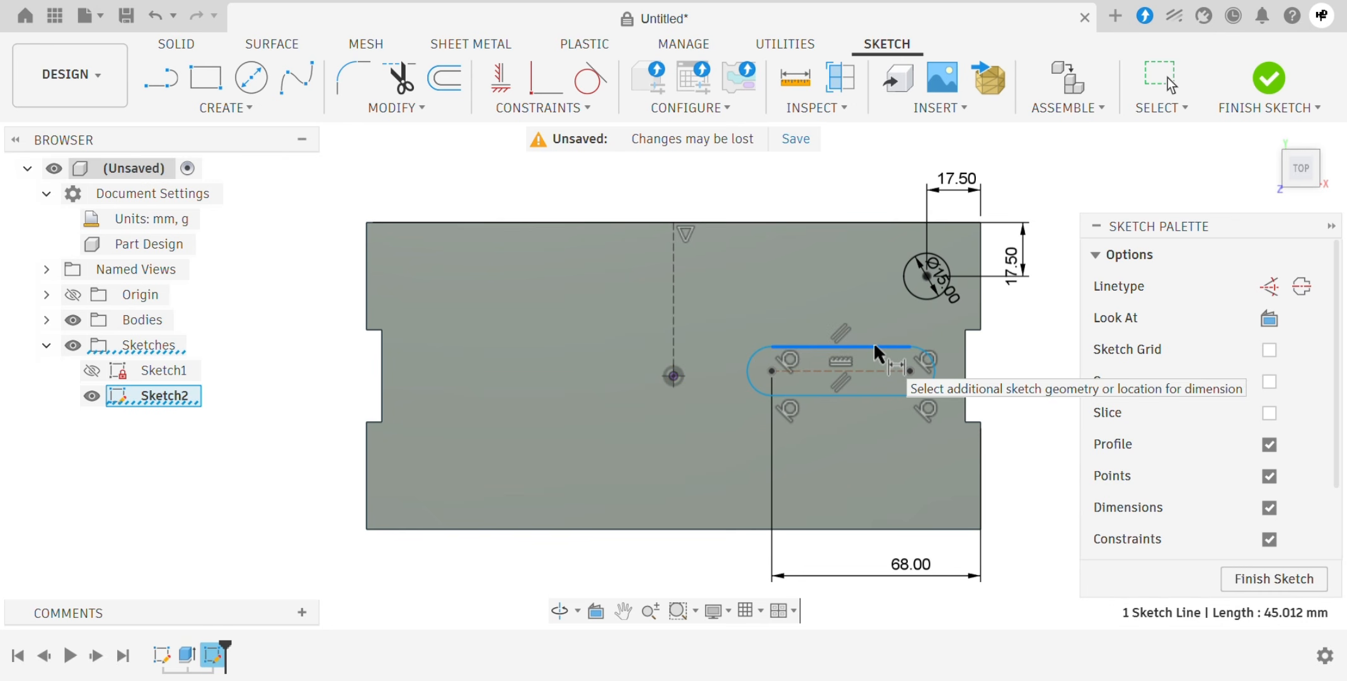
{"action": "left_click", "coordinate": [878, 394]}
{"action": "left_click", "coordinate": [1009, 370]}
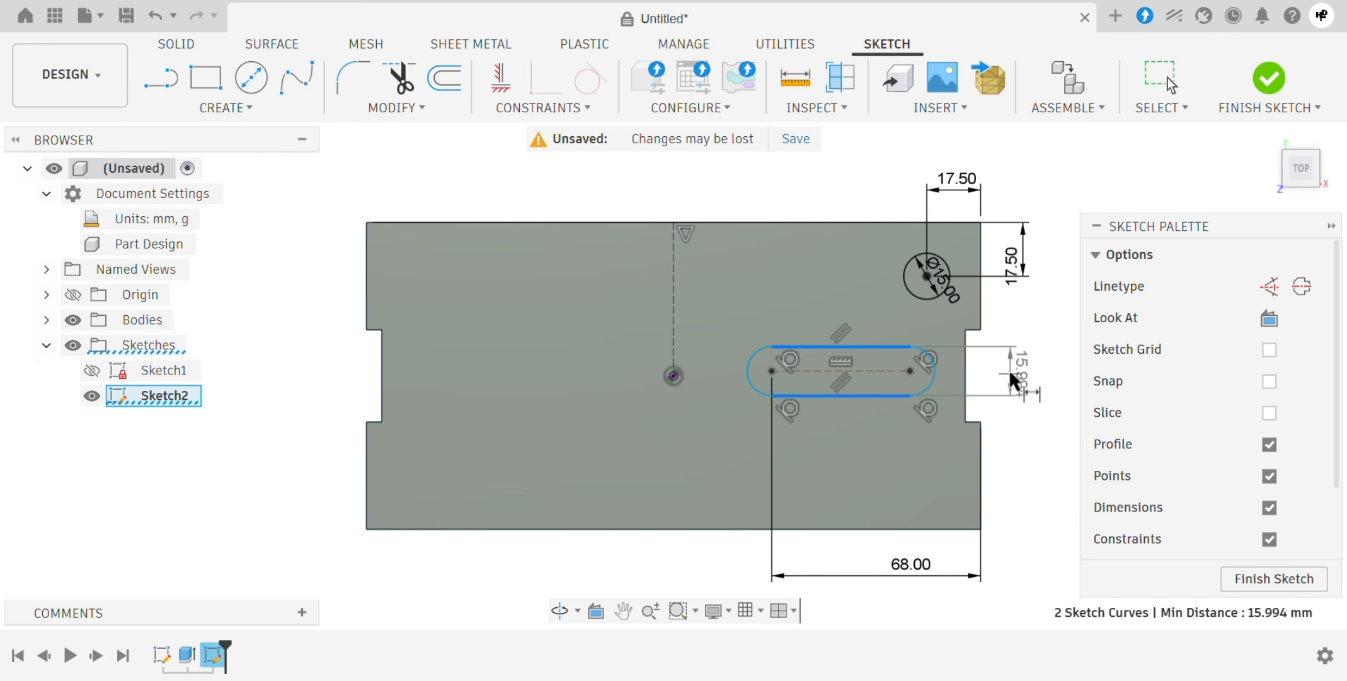
{"action": "type", "text": "10"}
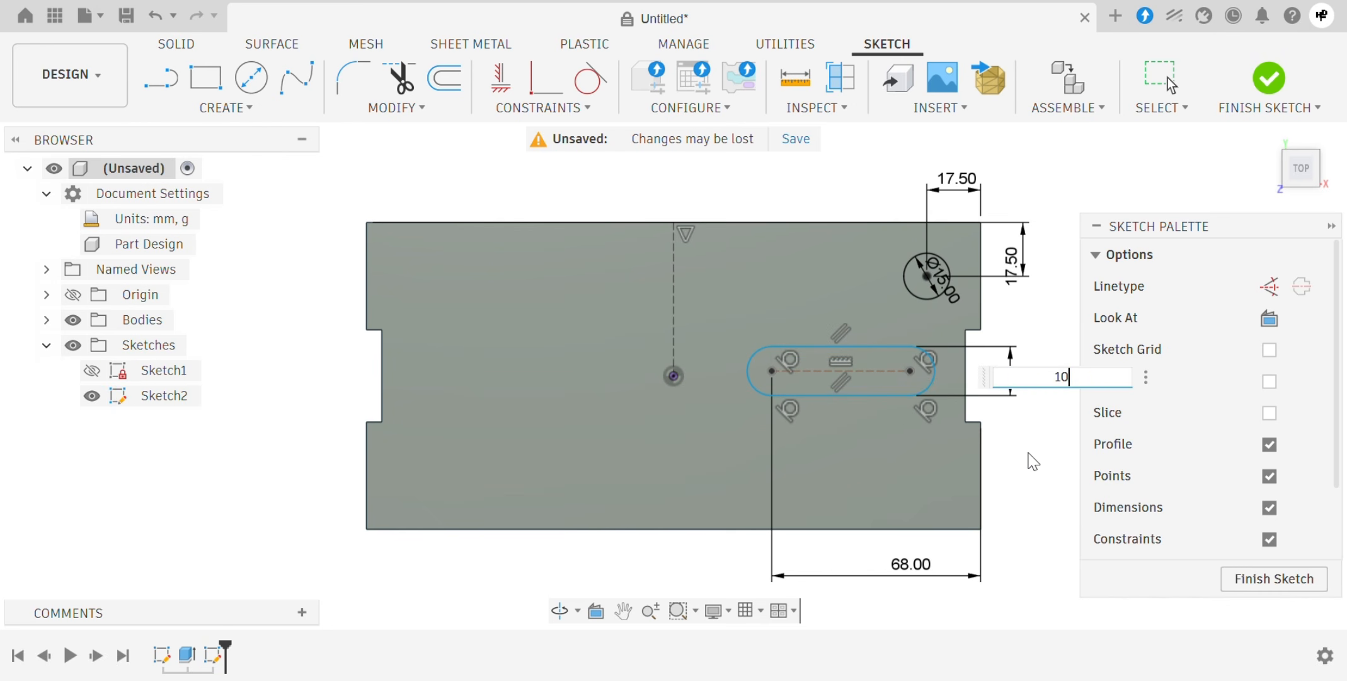
{"action": "key", "text": "Return"}
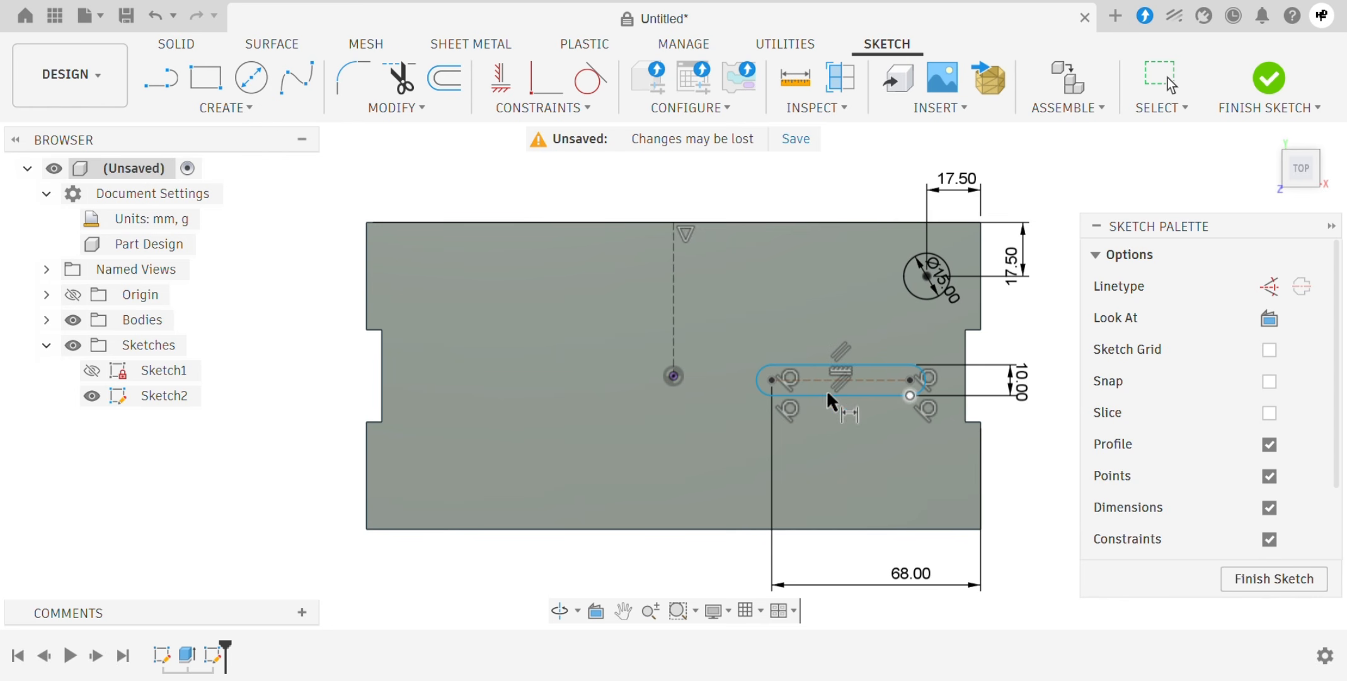
Dimension the distance between the slot's two arc centres as 50 mm
{"action": "left_click", "coordinate": [770, 378]}
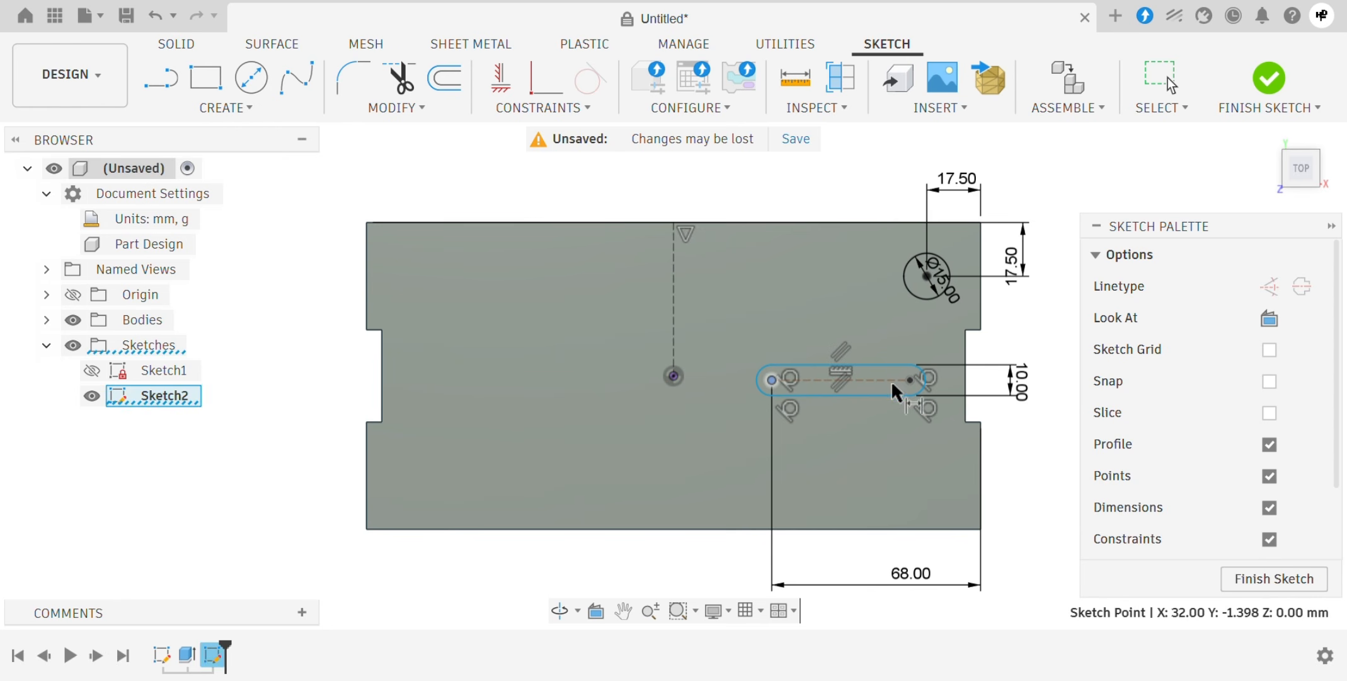
{"action": "left_click", "coordinate": [909, 379]}
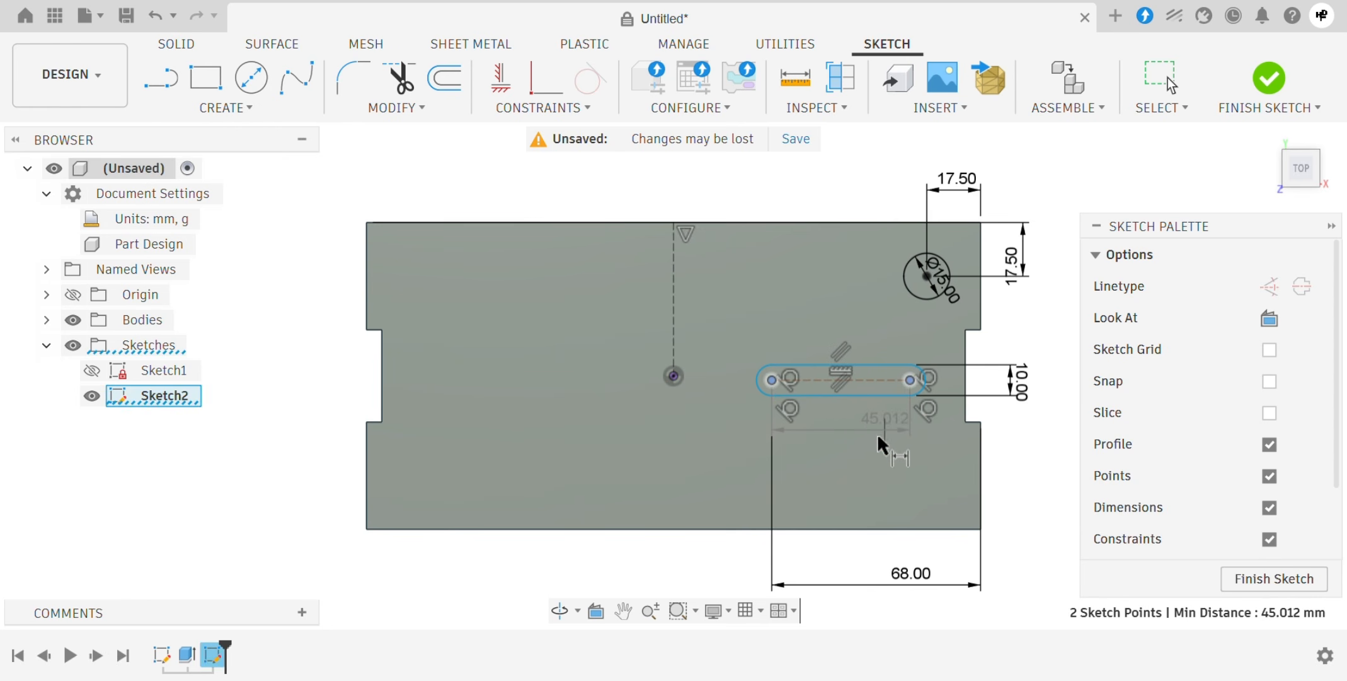
{"action": "left_click", "coordinate": [870, 447]}
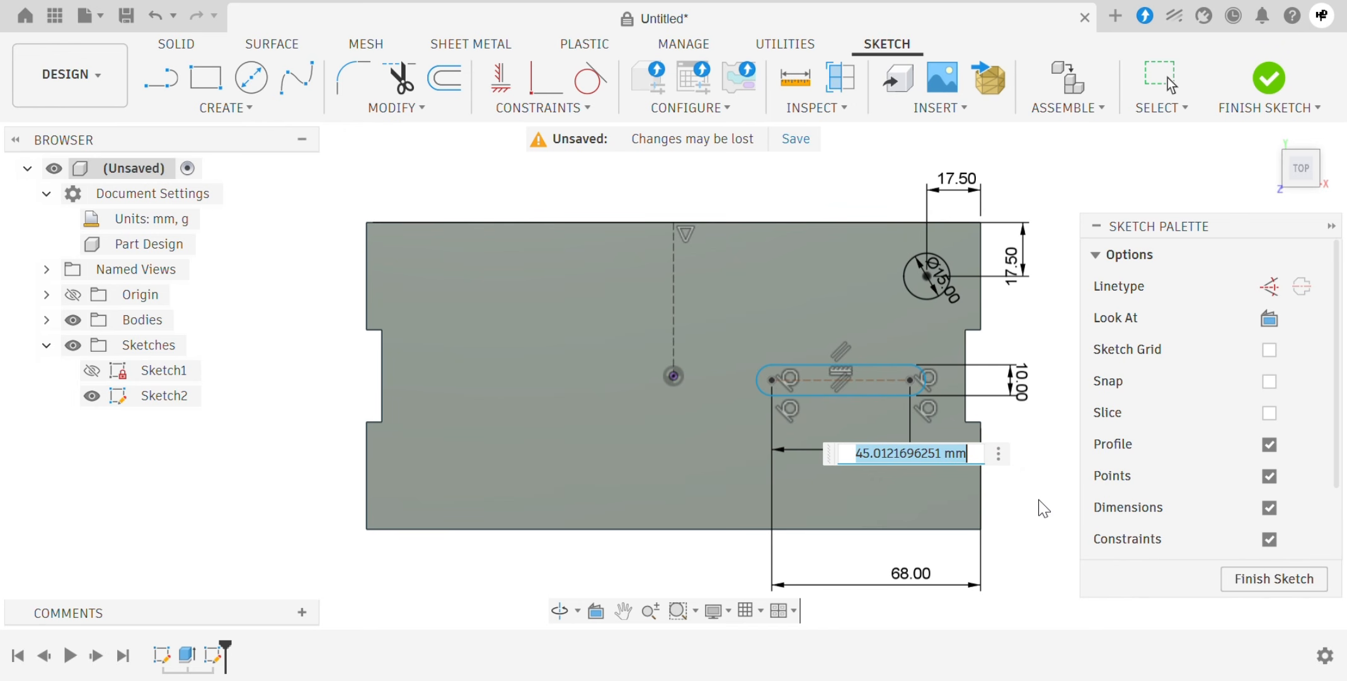
{"action": "key", "text": "BackSpace"}
{"action": "type", "text": "50"}
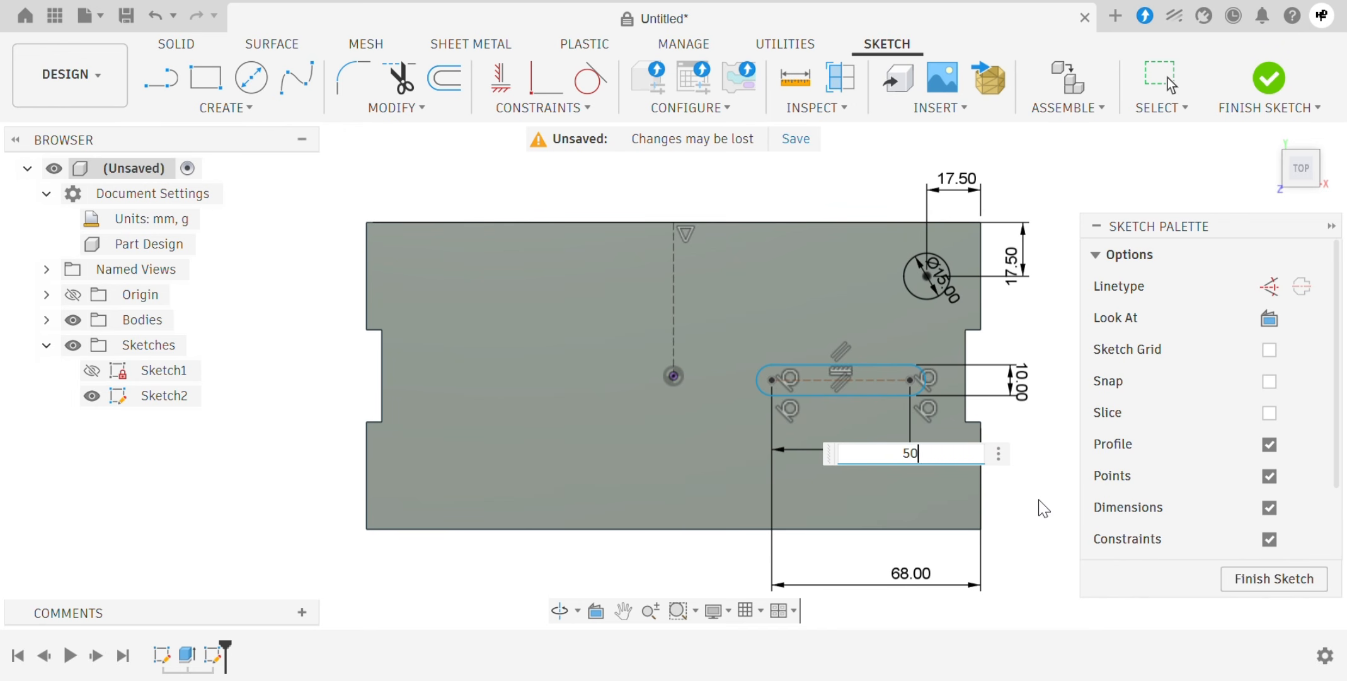
{"action": "key", "text": "Return"}
{"action": "key", "text": "Escape"}
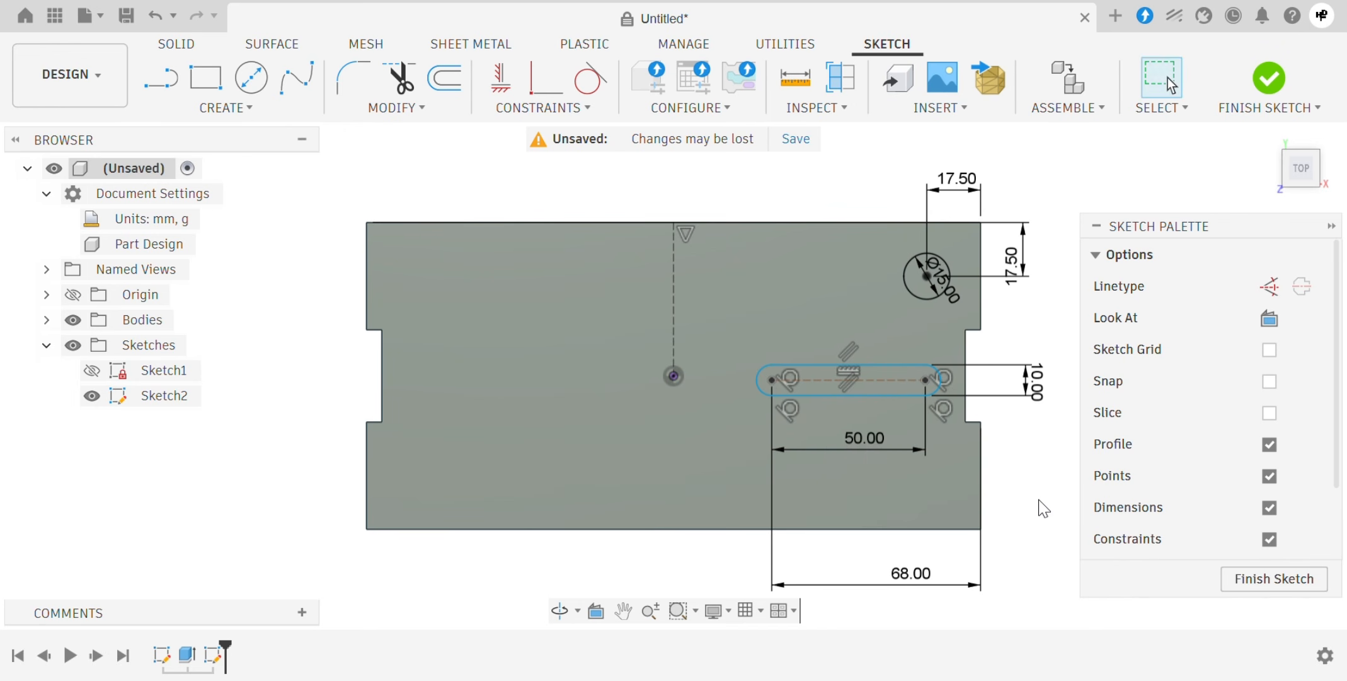
Align the slot's left arc centre horizontally with the origin using a Horizontal/Vertical constraint
{"action": "left_click", "coordinate": [503, 88]}
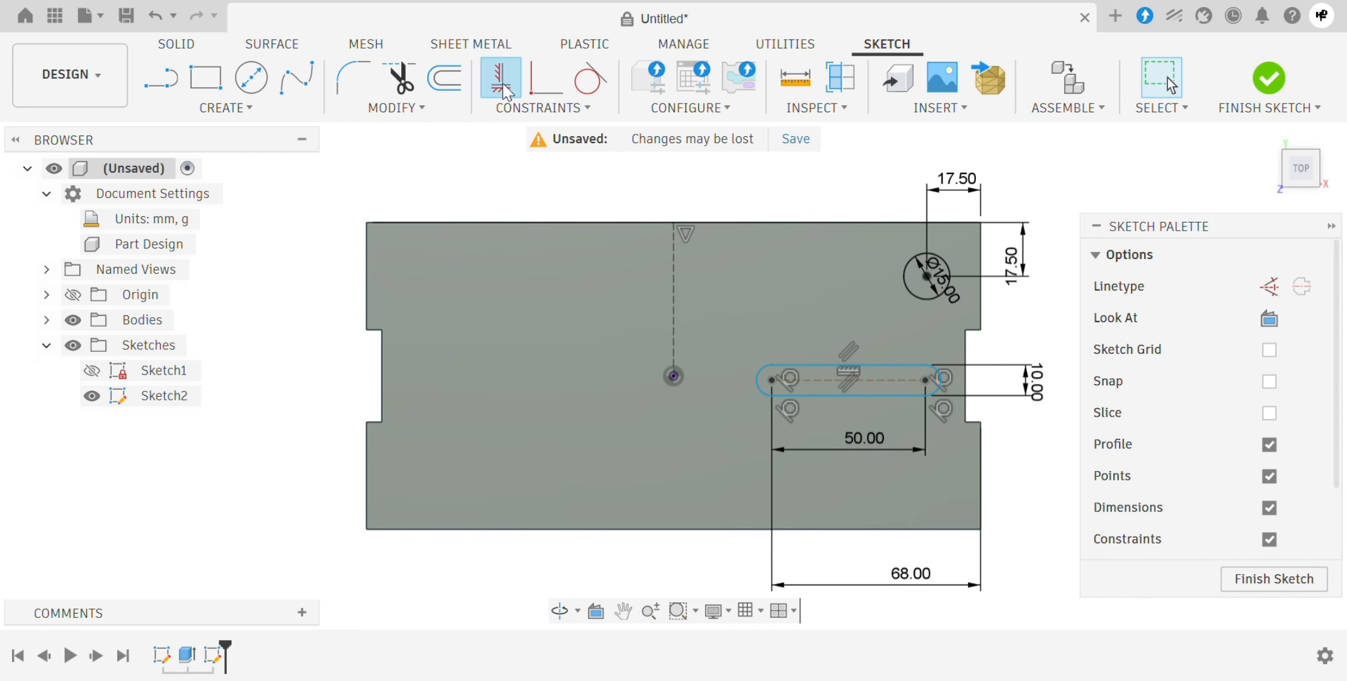
{"action": "left_click", "coordinate": [771, 380]}
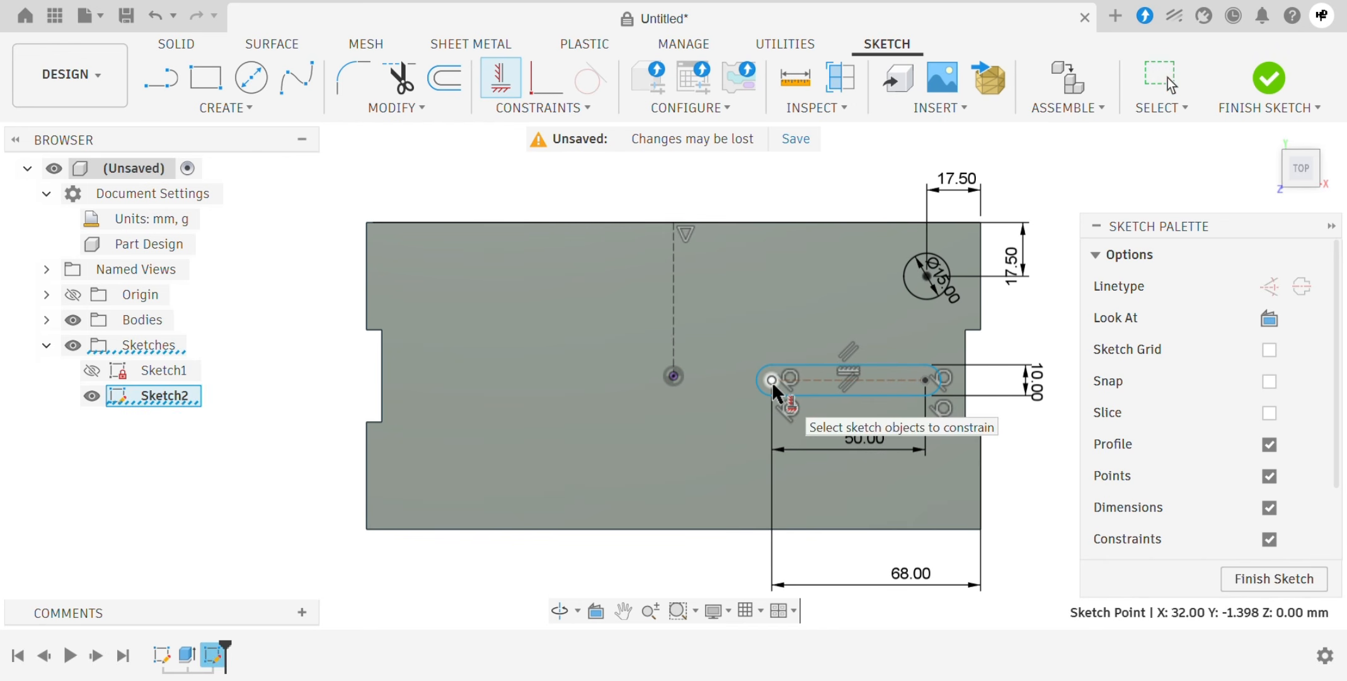
{"action": "left_click", "coordinate": [671, 377]}
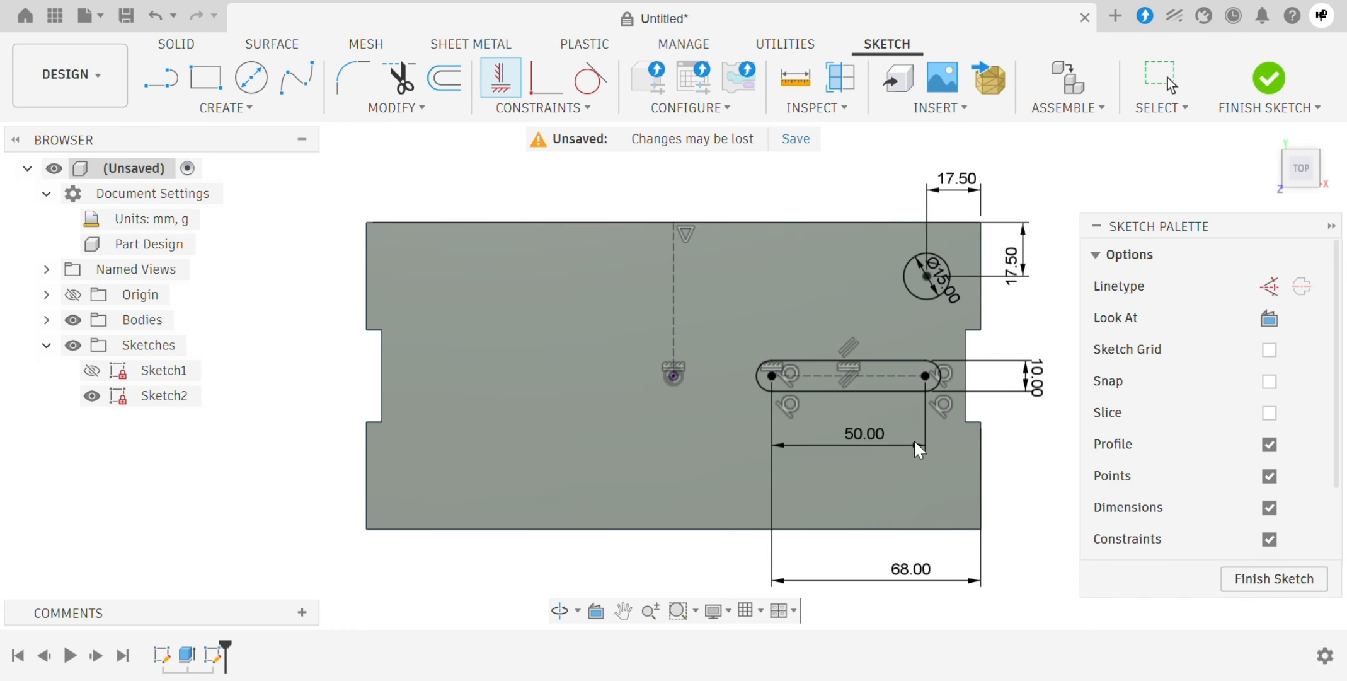
{"action": "key", "text": "Escape"}
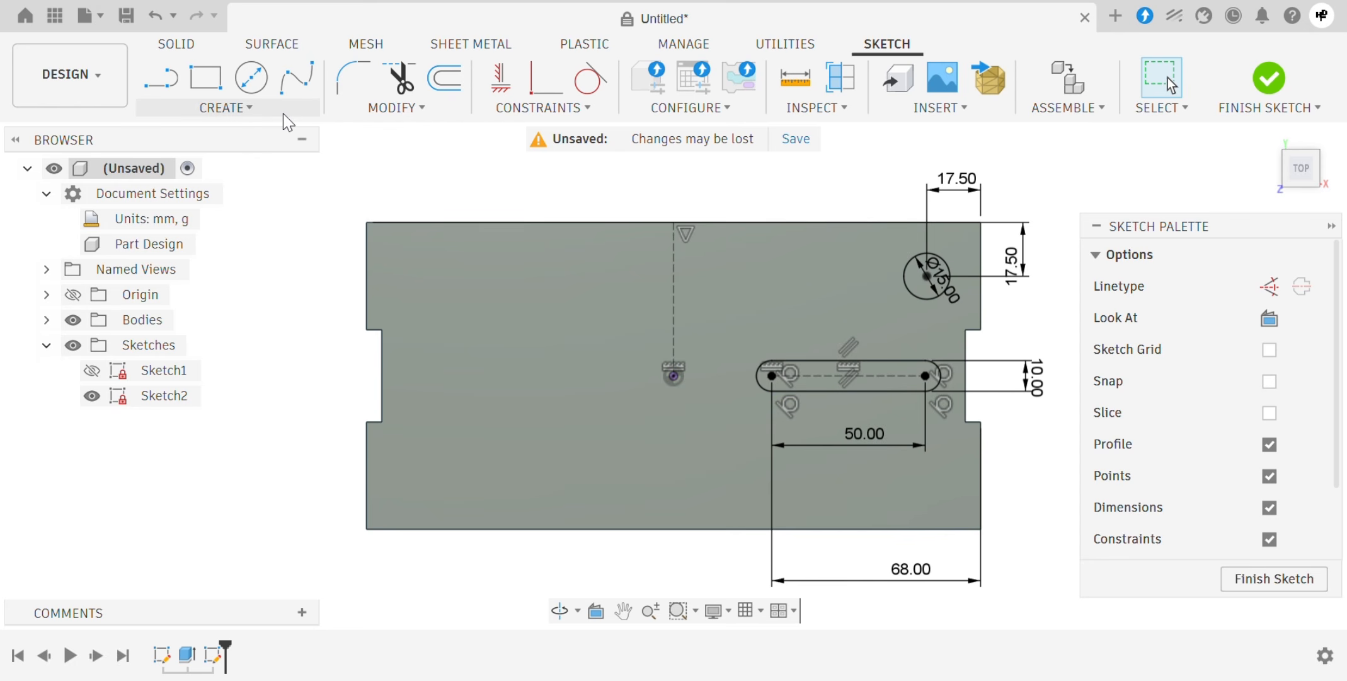
Mirror the 15 mm circle across the slot's horizontal centreline to the plate's lower-right corner
{"action": "left_click", "coordinate": [283, 113]}
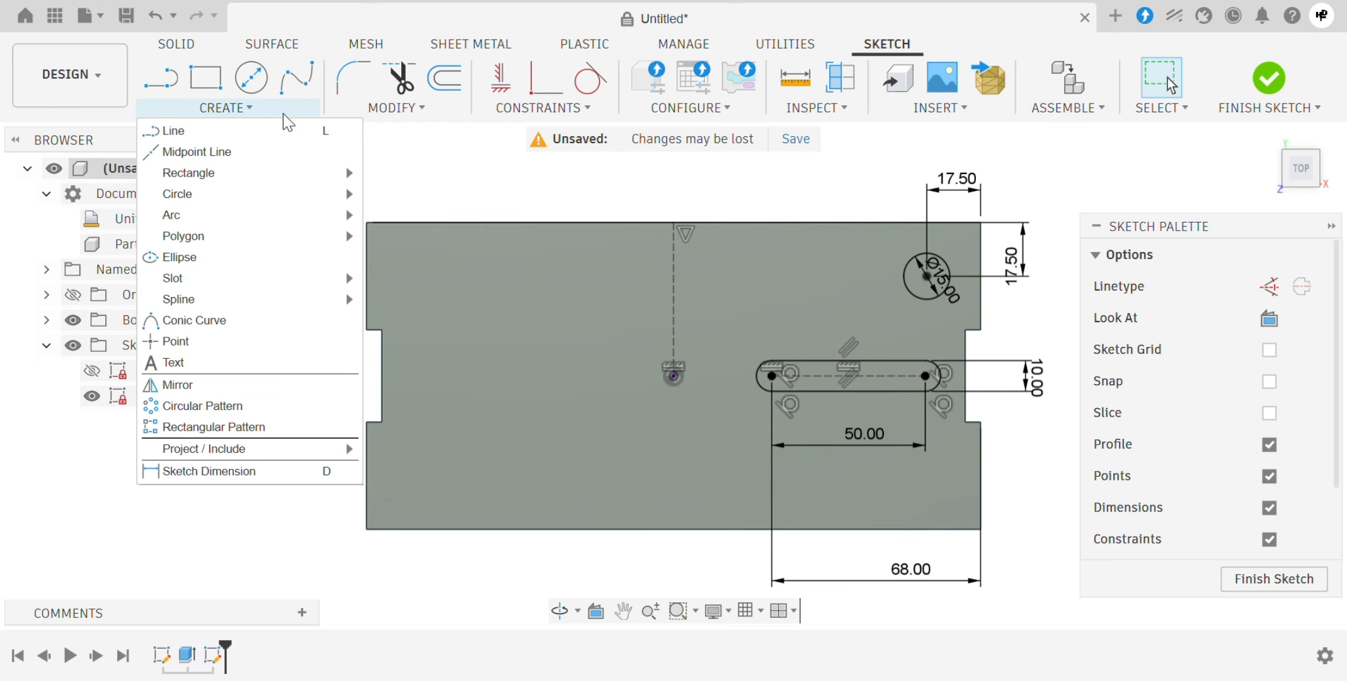
{"action": "left_click", "coordinate": [272, 390]}
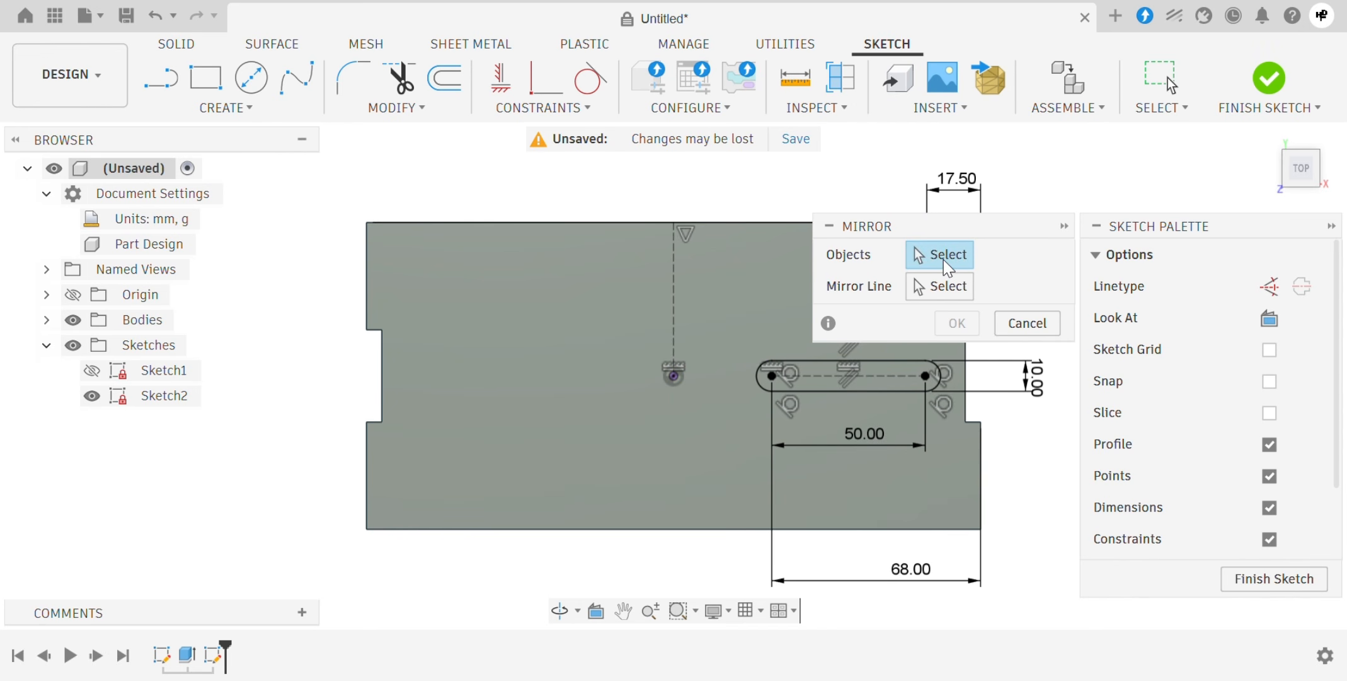
{"action": "scroll", "coordinate": [614, 215], "scroll_direction": "down", "scroll_amount": 4}
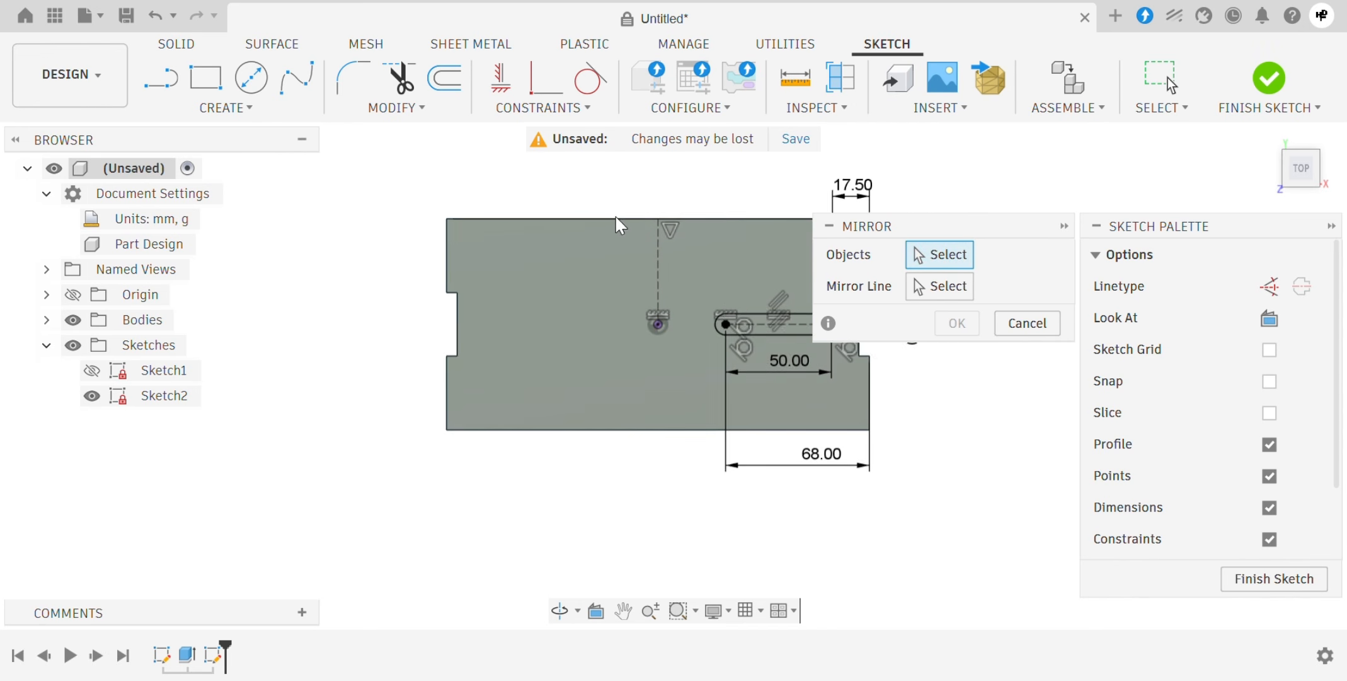
{"action": "scroll", "coordinate": [701, 260], "scroll_direction": "up", "scroll_amount": 2}
{"action": "scroll", "coordinate": [379, 273], "scroll_direction": "down", "scroll_amount": 3}
{"action": "scroll", "coordinate": [666, 262], "scroll_direction": "up", "scroll_amount": 5}
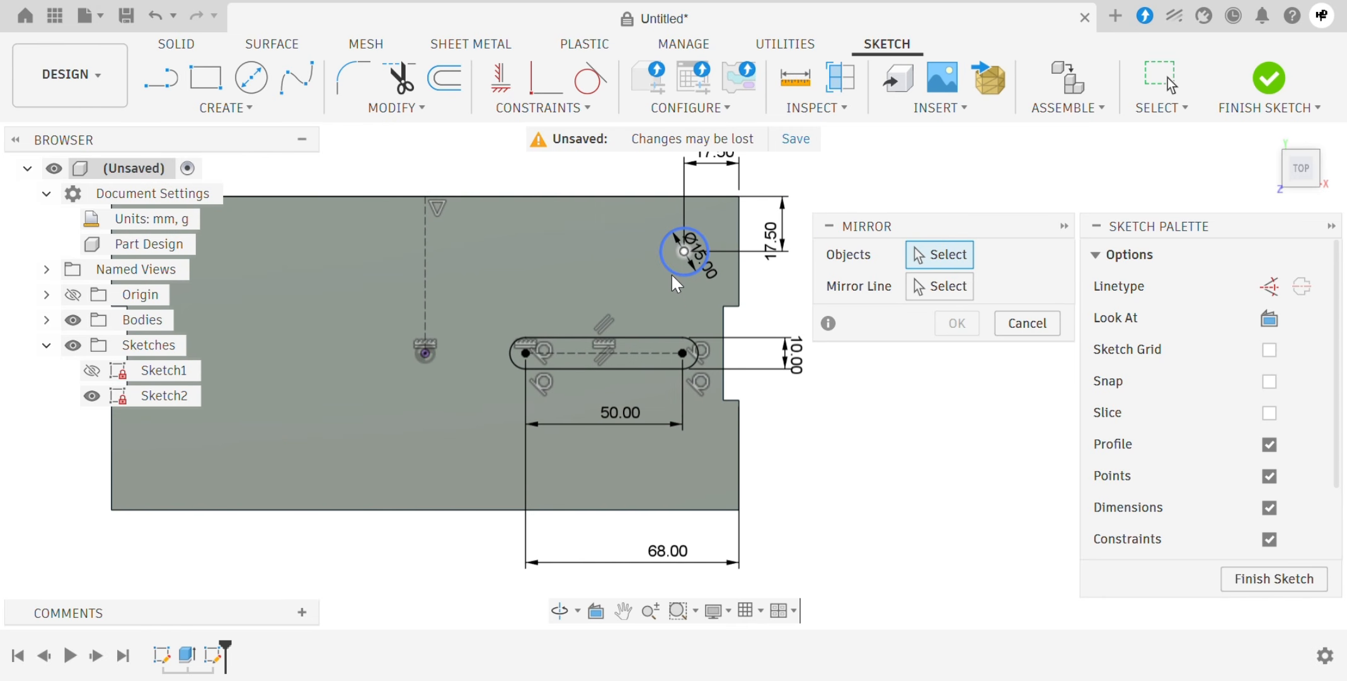
{"action": "left_click", "coordinate": [674, 273]}
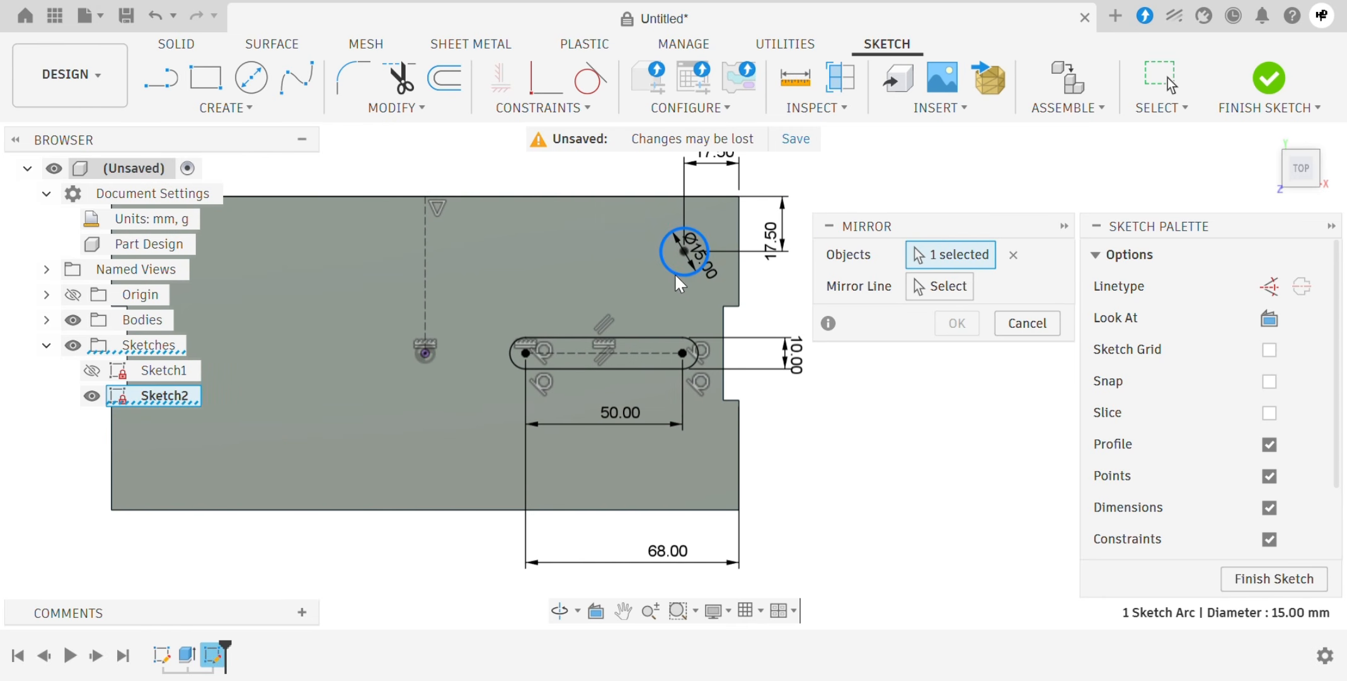
{"action": "left_click", "coordinate": [939, 287]}
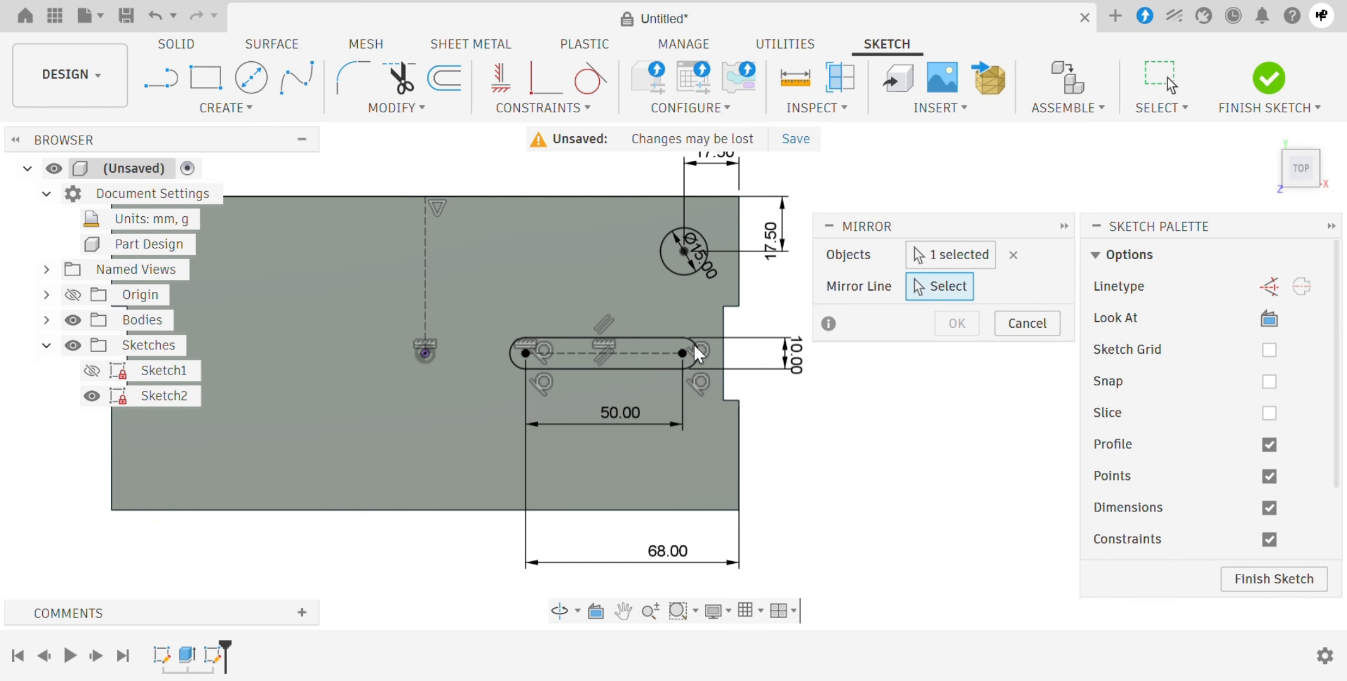
{"action": "left_click", "coordinate": [653, 353]}
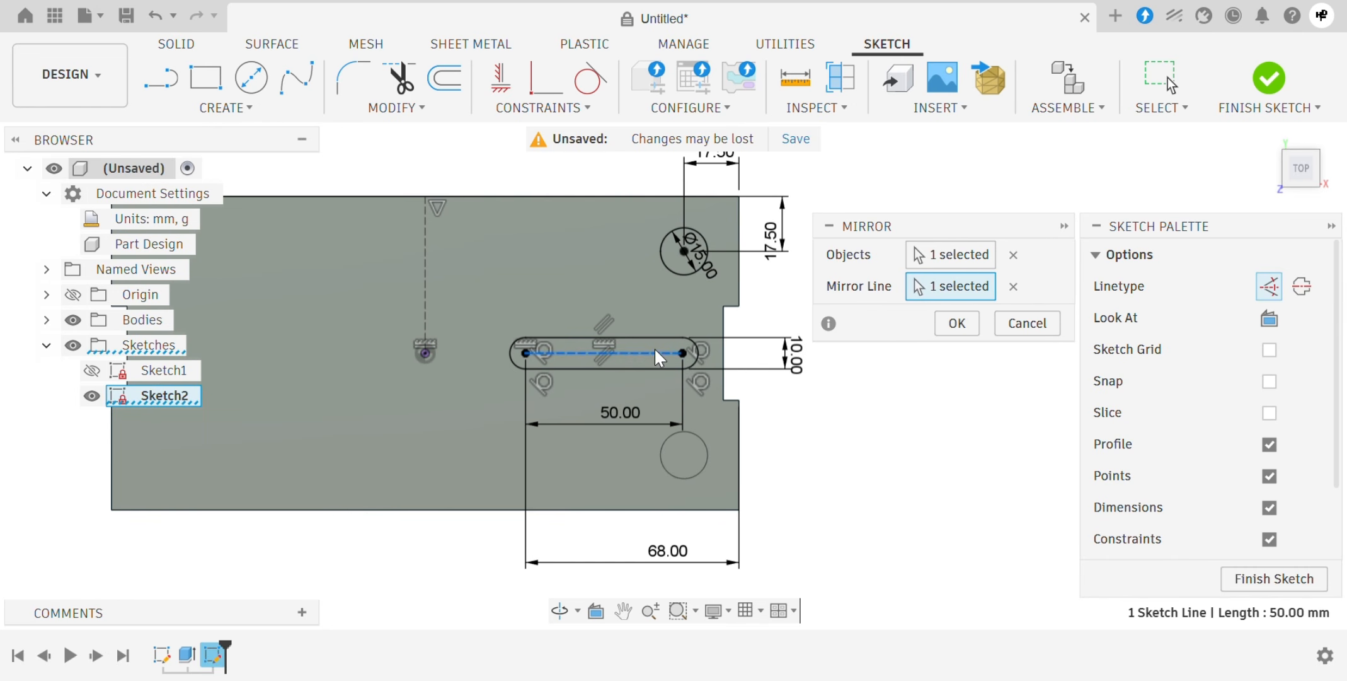
{"action": "left_click", "coordinate": [956, 323]}
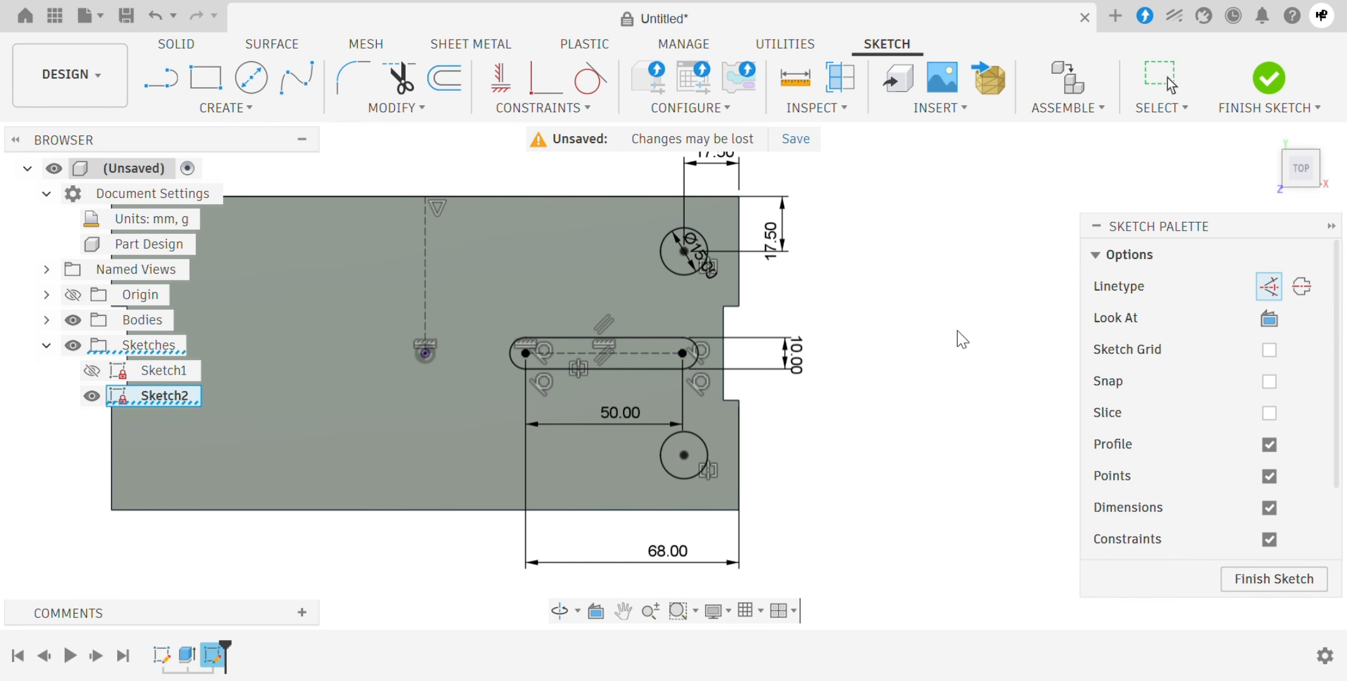
Mirror both circles and the complete slot outline across the vertical construction line to the plate's left half
{"action": "left_click", "coordinate": [269, 110]}
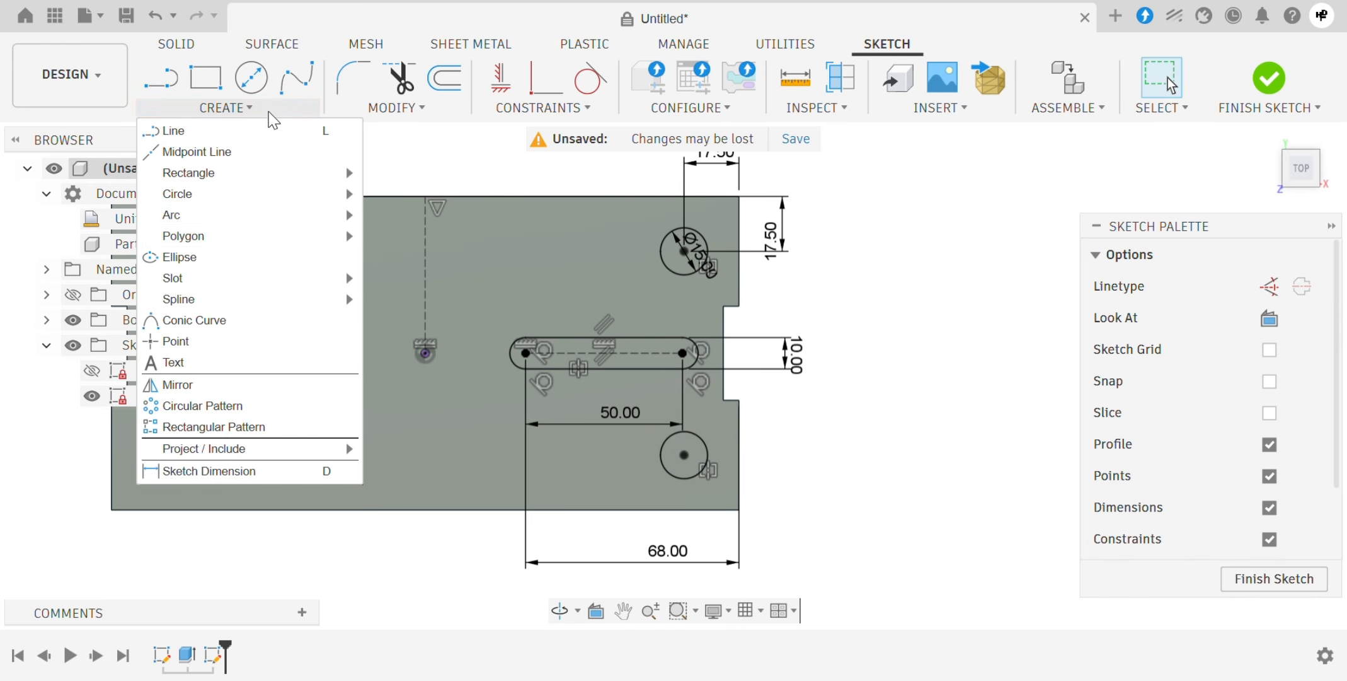
{"action": "left_click", "coordinate": [257, 380]}
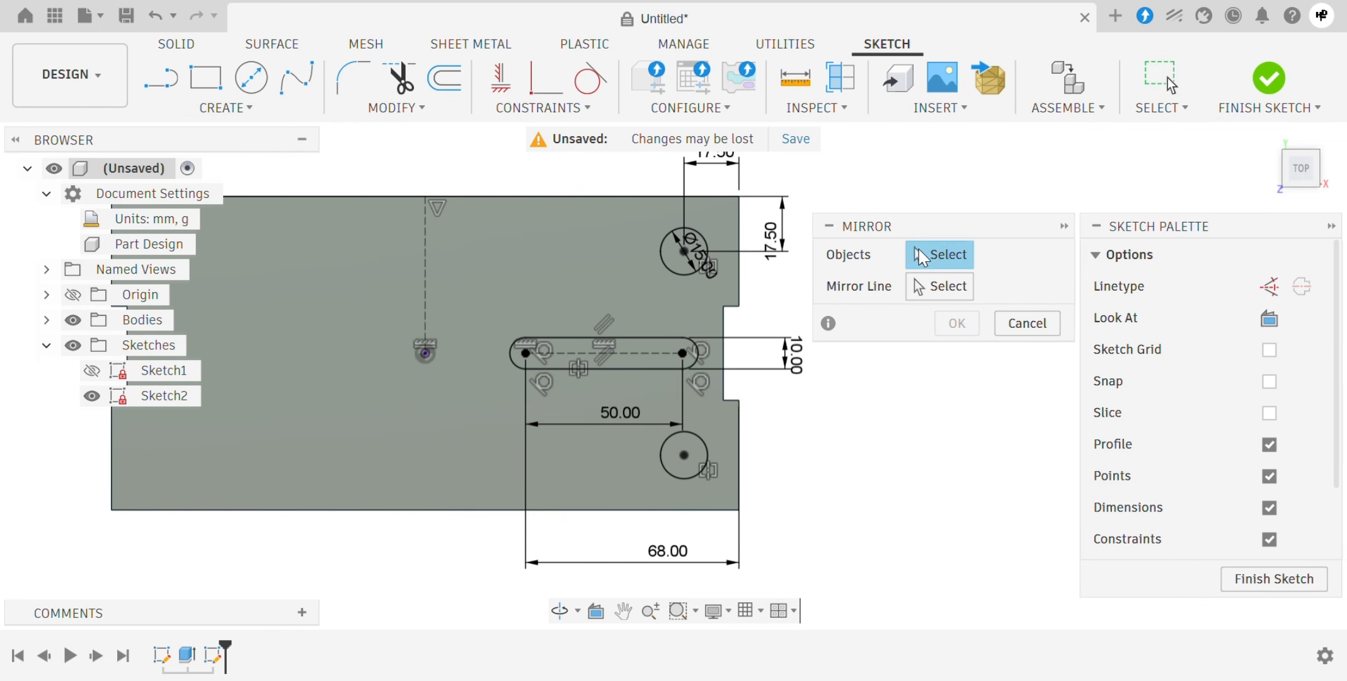
{"action": "left_click", "coordinate": [680, 274]}
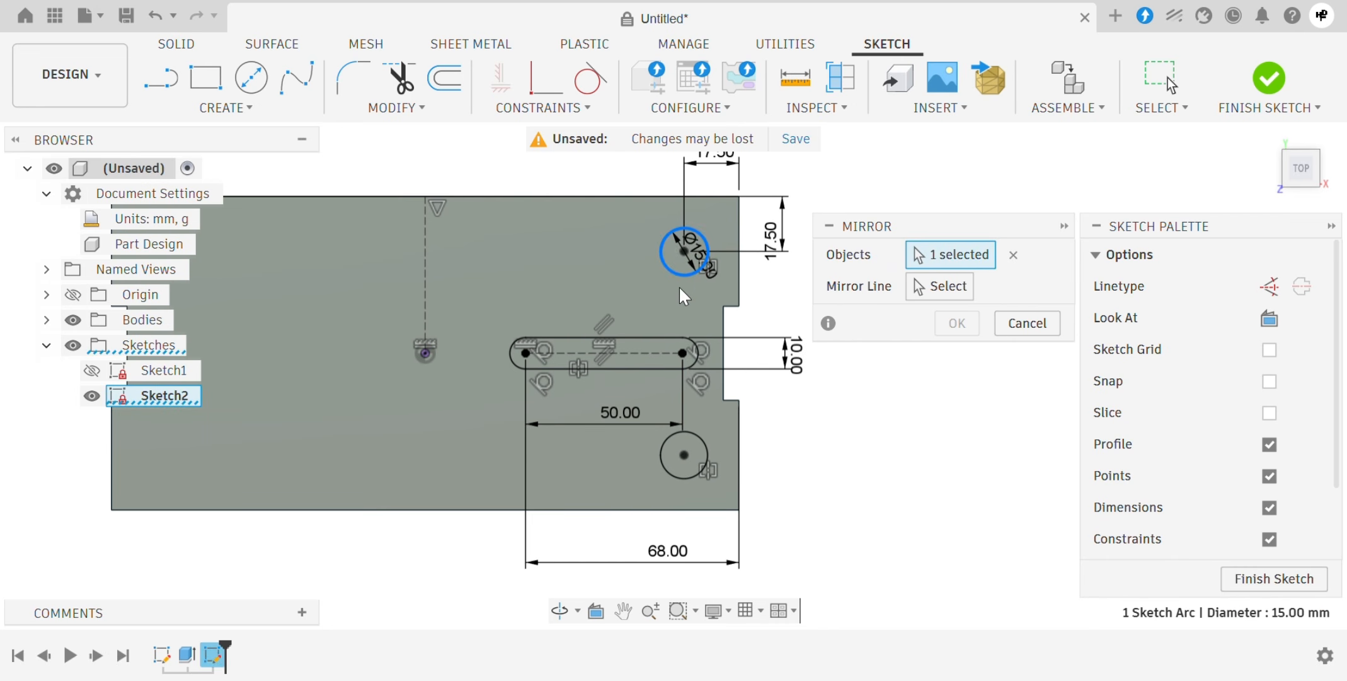
{"action": "left_click", "coordinate": [698, 435]}
{"action": "left_click", "coordinate": [653, 368]}
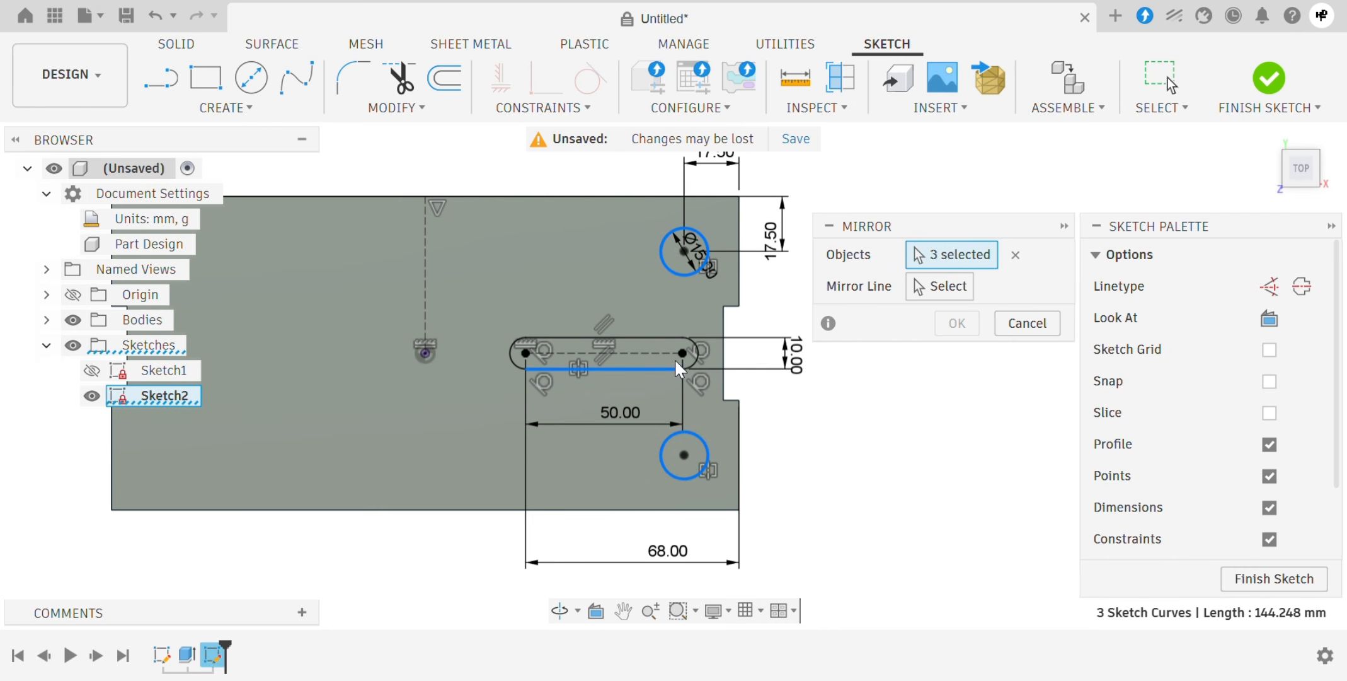
{"action": "left_click", "coordinate": [693, 356]}
{"action": "left_click", "coordinate": [657, 334]}
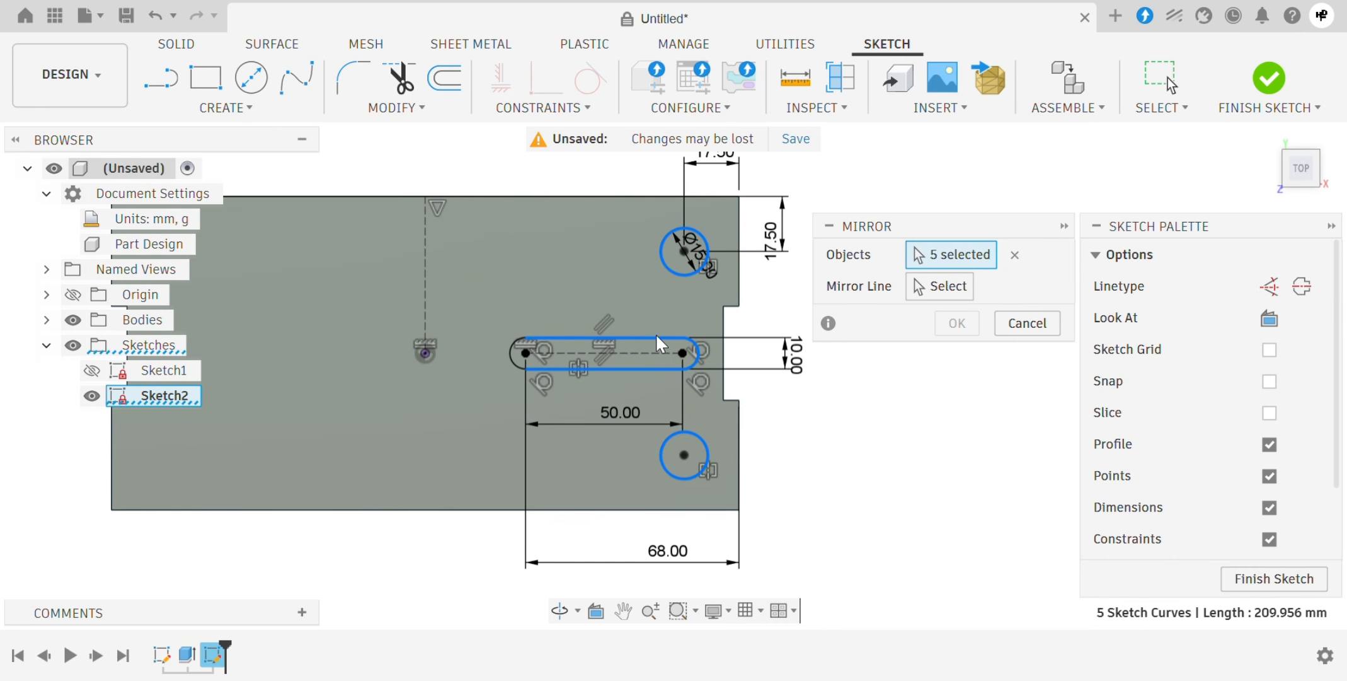
{"action": "left_click", "coordinate": [512, 340]}
{"action": "left_click", "coordinate": [932, 286]}
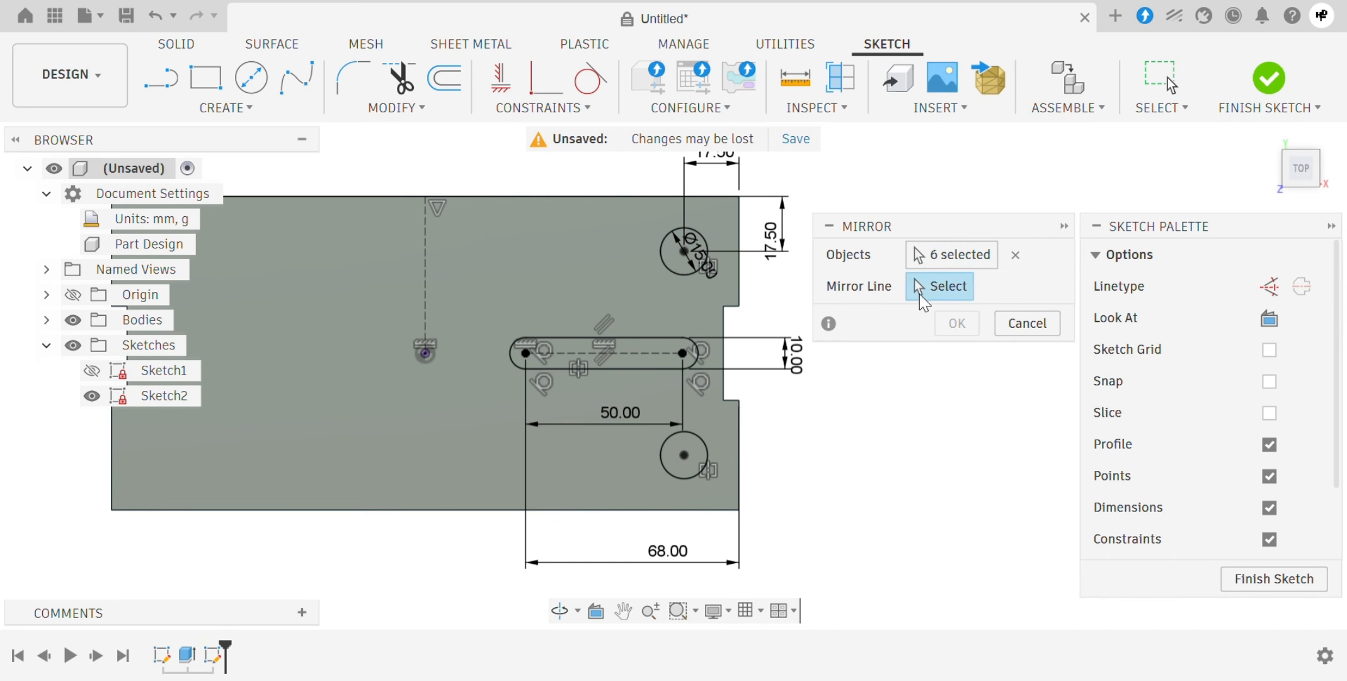
{"action": "left_click", "coordinate": [423, 298]}
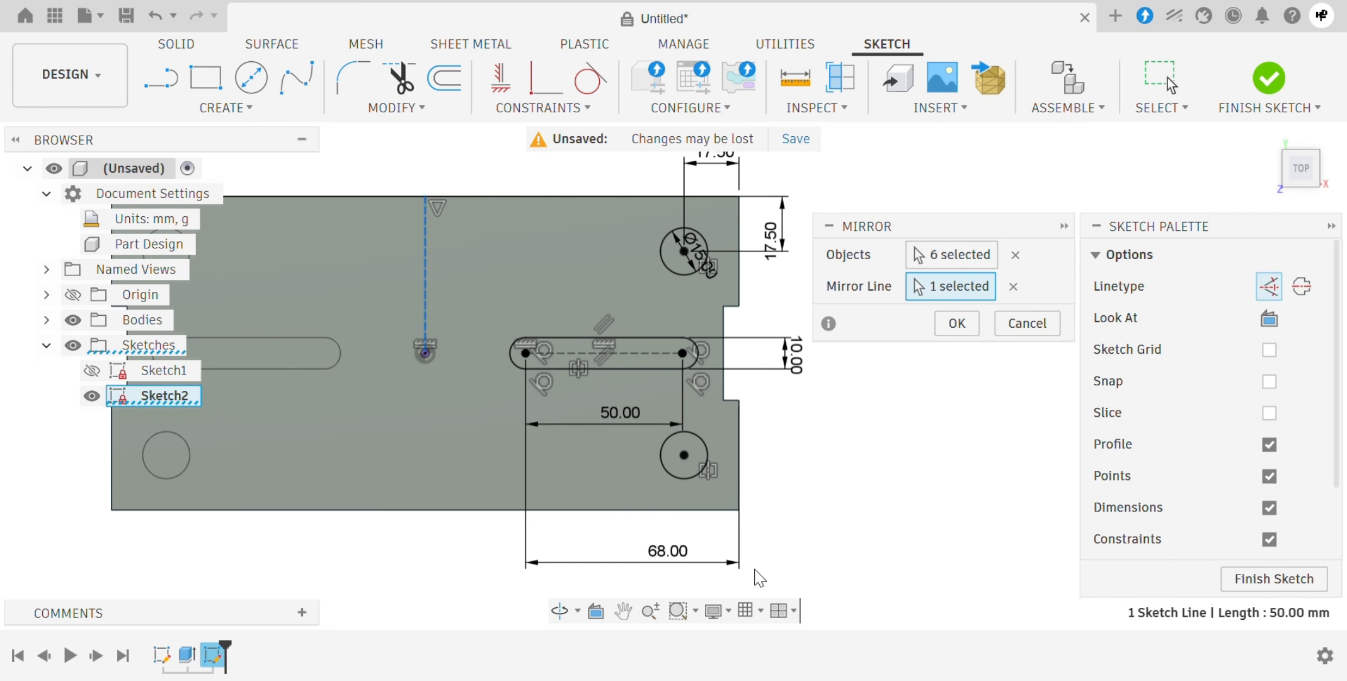
{"action": "left_click", "coordinate": [957, 323]}
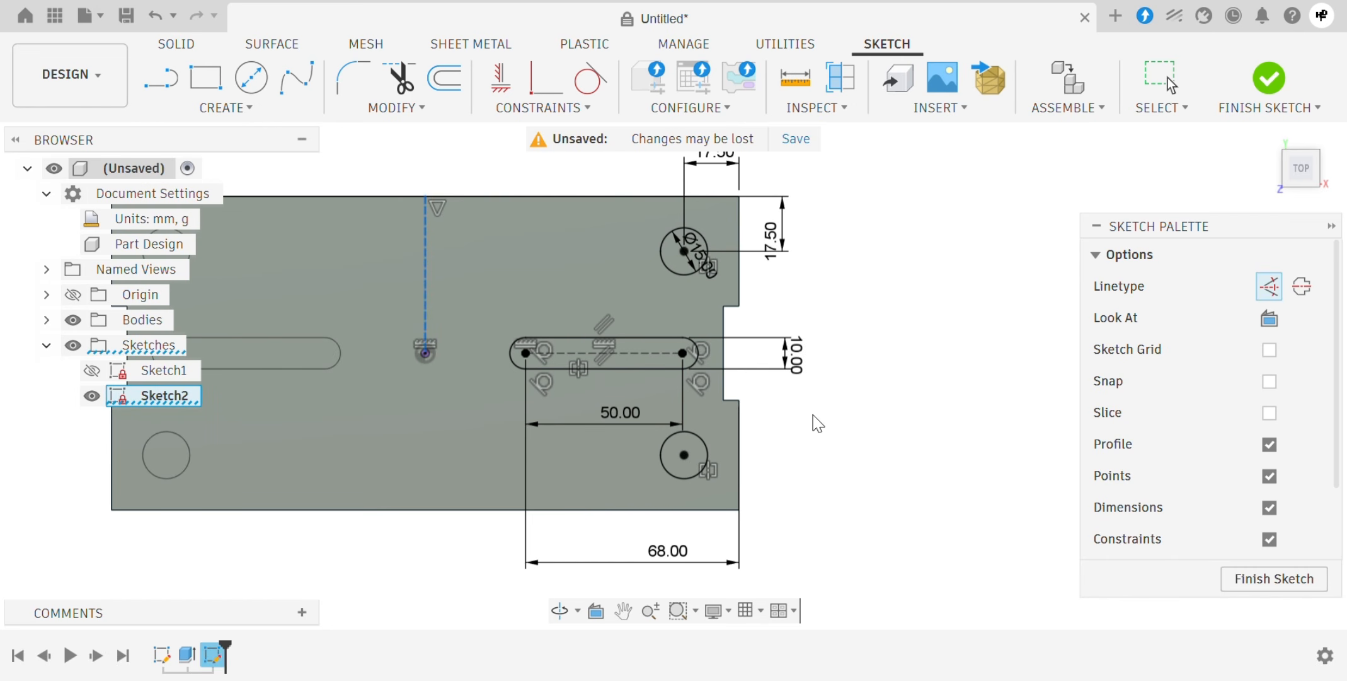
Select the four 15 mm circles and both slot outlines on the plate's top face as Extrude profiles
{"action": "left_click", "coordinate": [622, 610]}
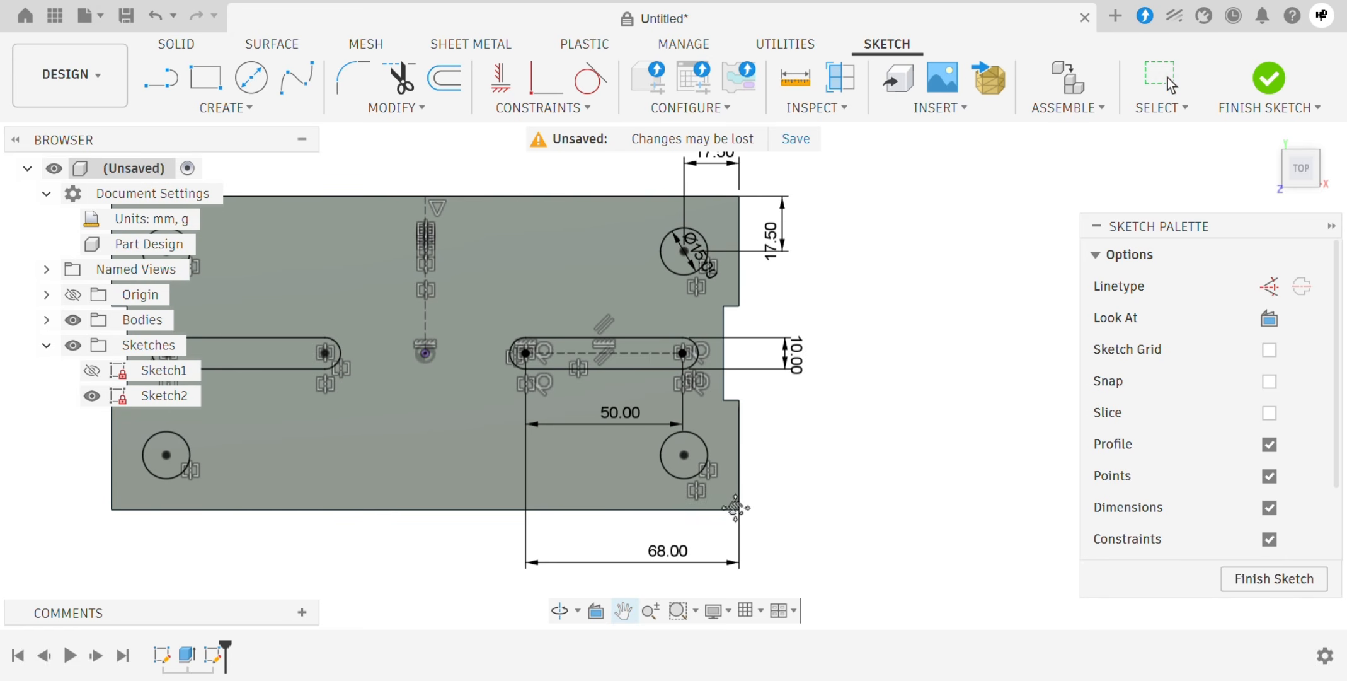
{"action": "left_click_drag", "start_coordinate": [801, 494], "coordinate": [964, 492]}
{"action": "key", "text": "Escape"}
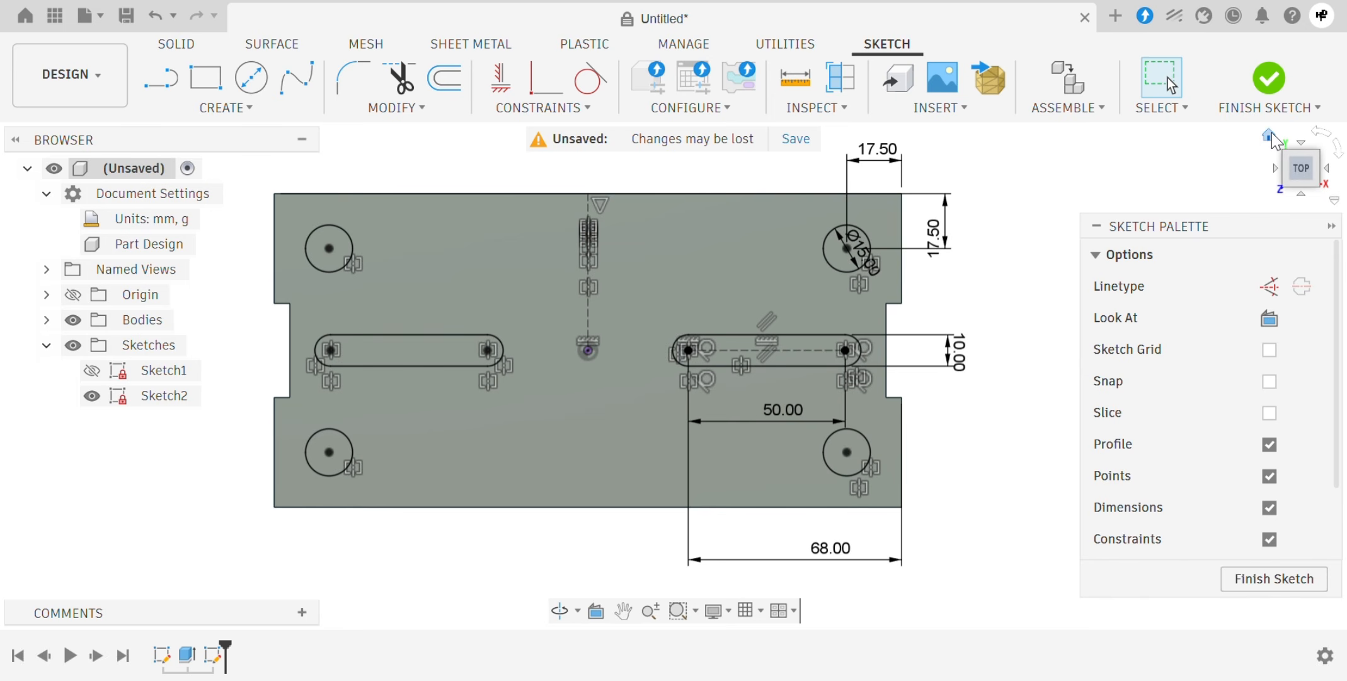
{"action": "left_click", "coordinate": [1270, 135]}
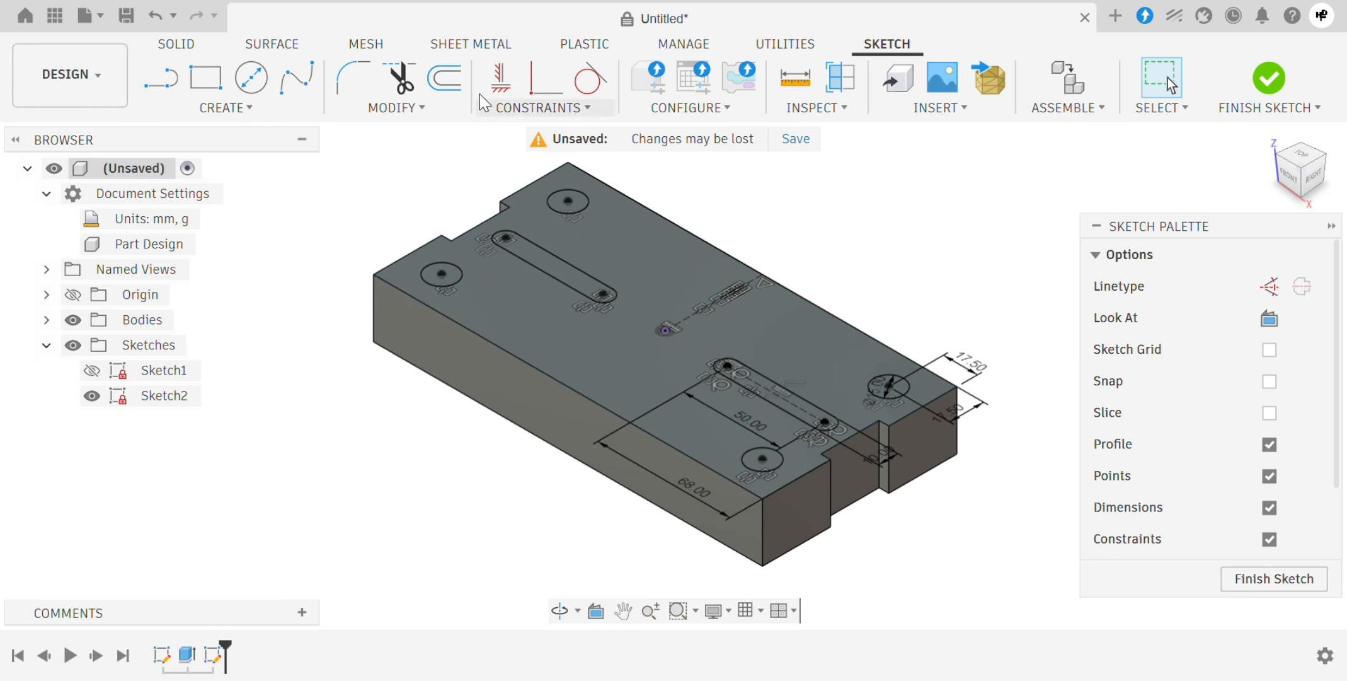
{"action": "left_click", "coordinate": [196, 45]}
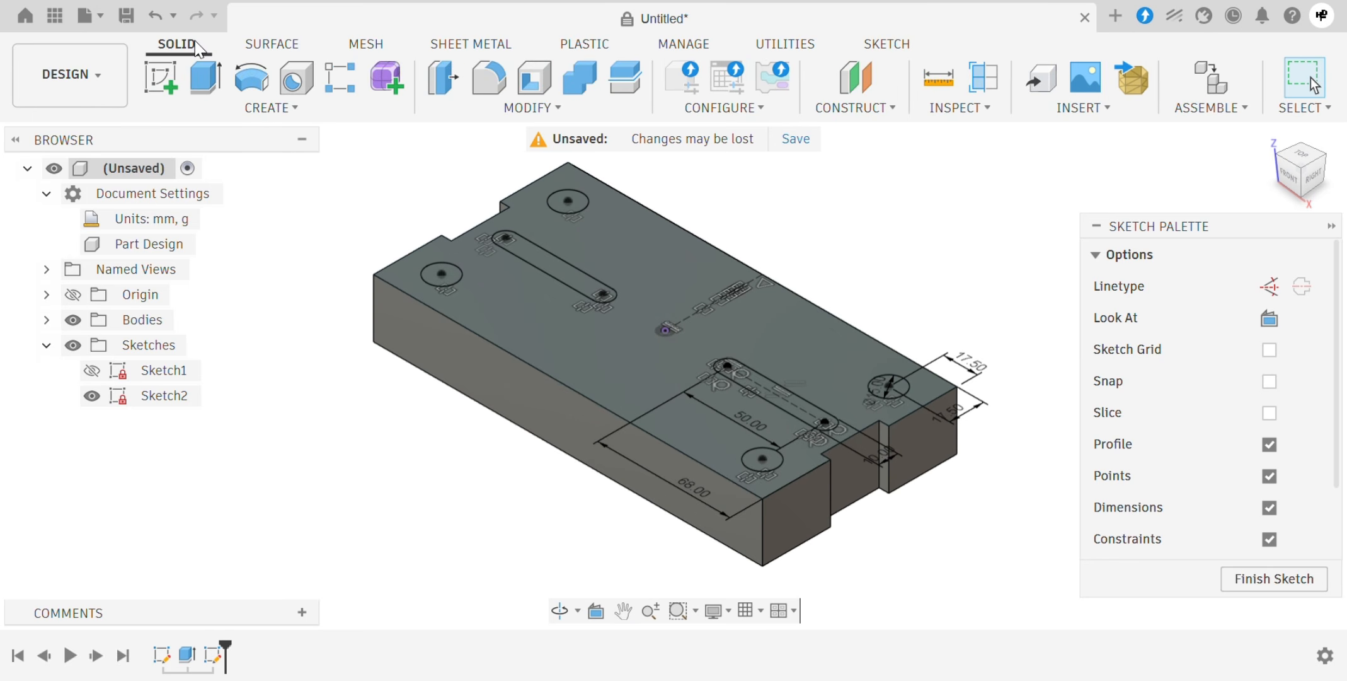
{"action": "left_click", "coordinate": [207, 76]}
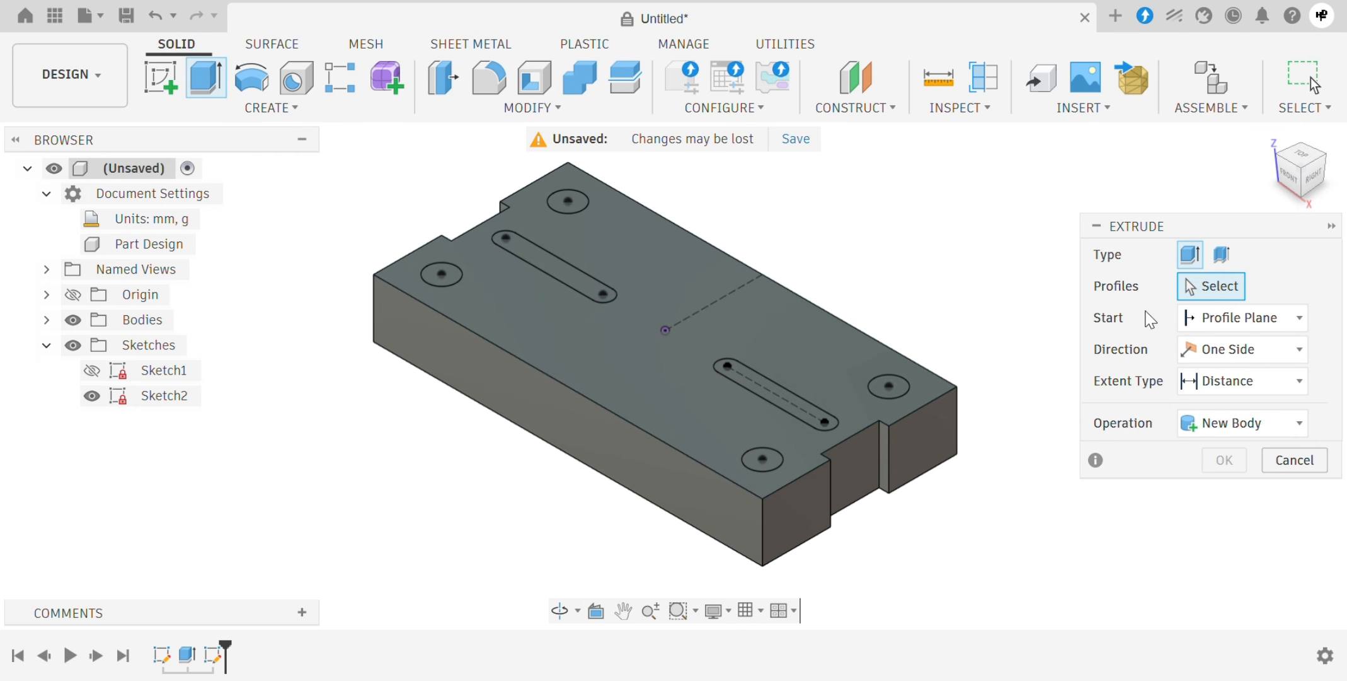
{"action": "left_click", "coordinate": [901, 385]}
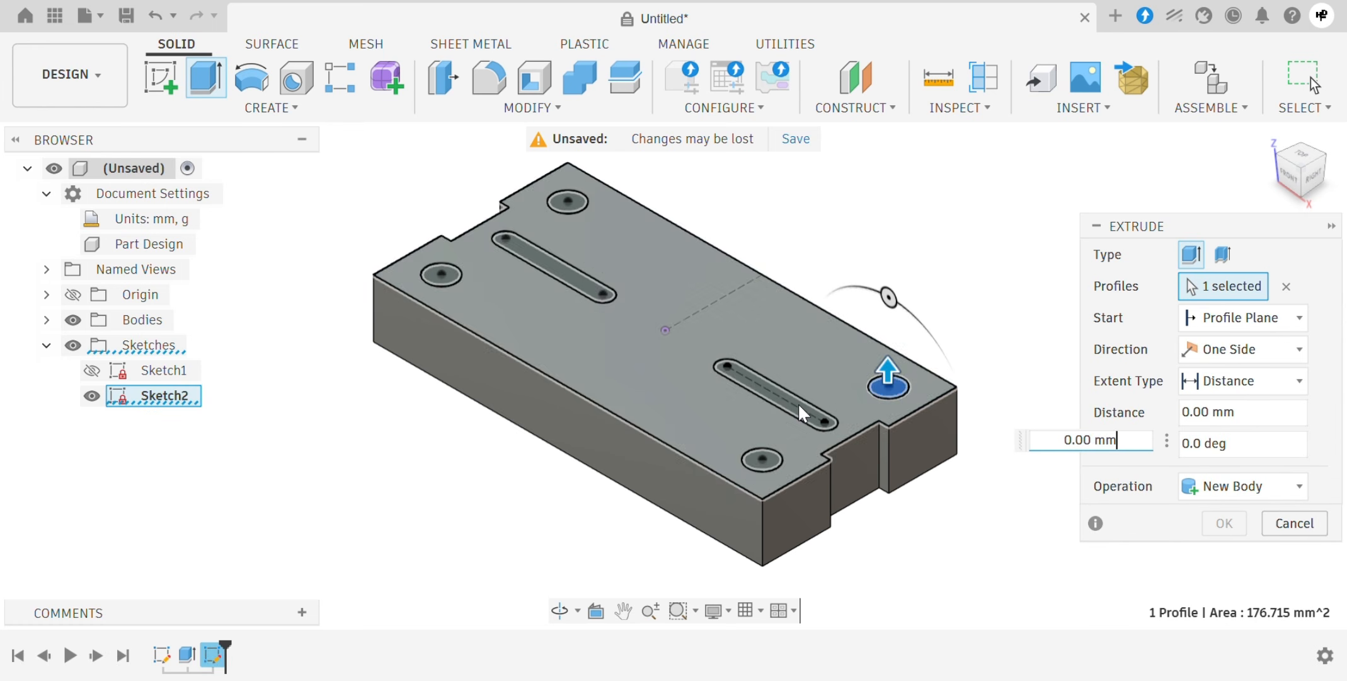
{"action": "left_click", "coordinate": [791, 411]}
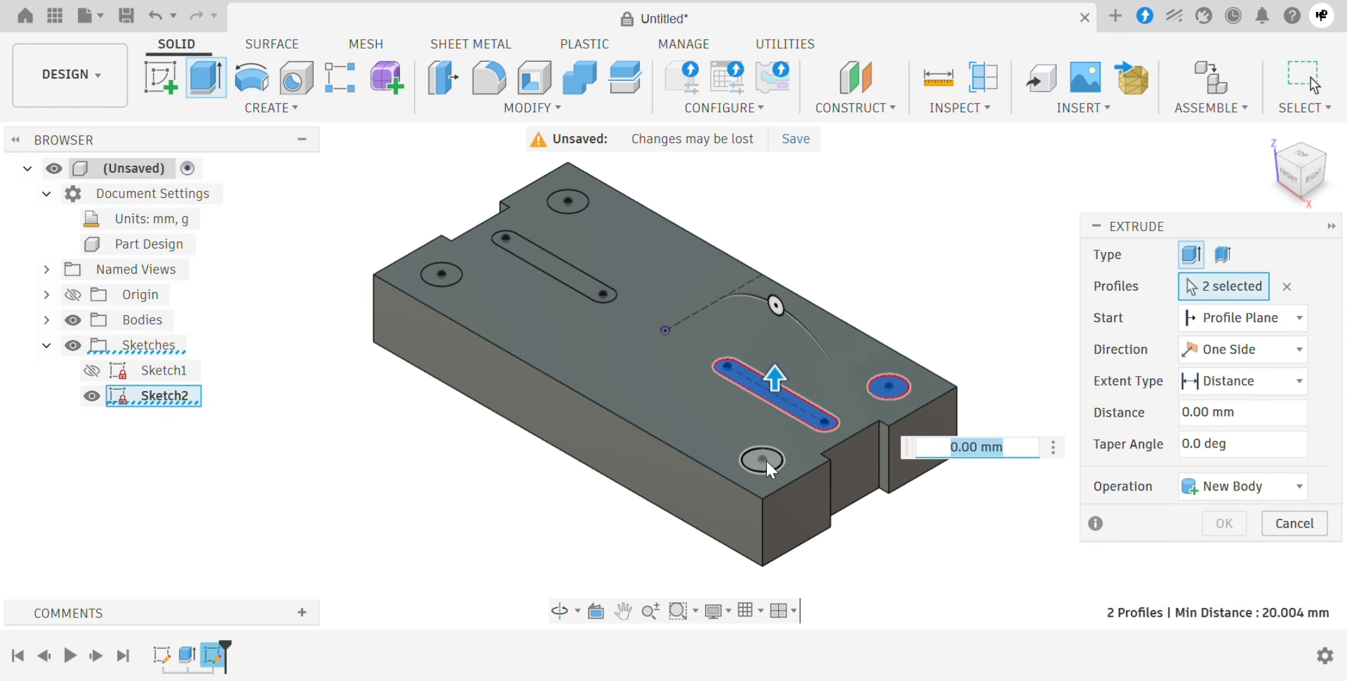
{"action": "left_click", "coordinate": [764, 458]}
{"action": "left_click", "coordinate": [445, 281]}
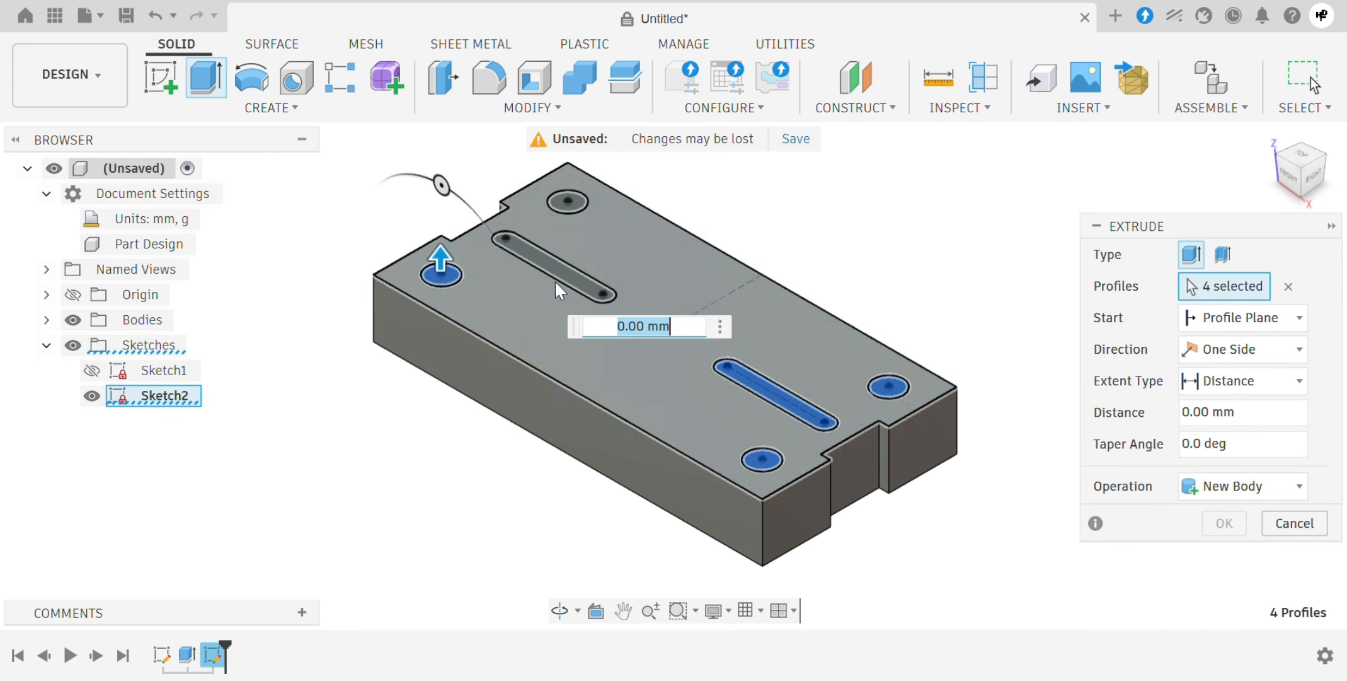
{"action": "left_click", "coordinate": [562, 276]}
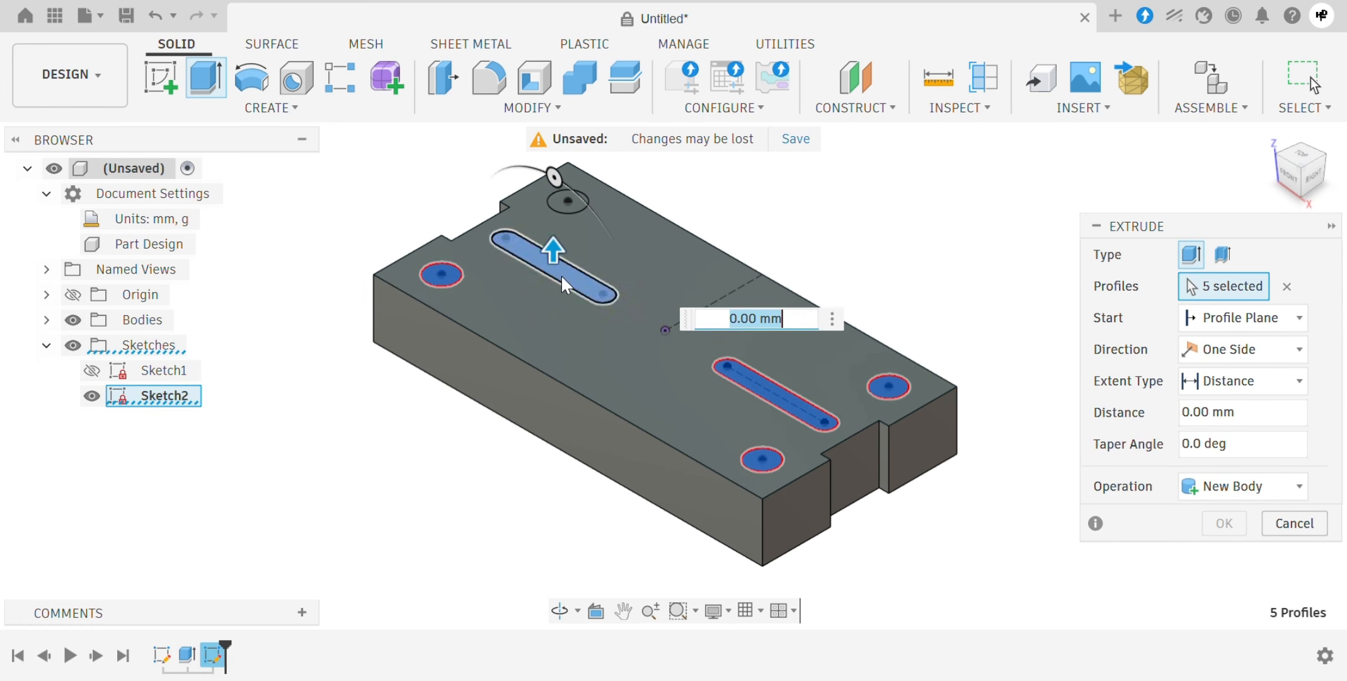
{"action": "left_click", "coordinate": [565, 207]}
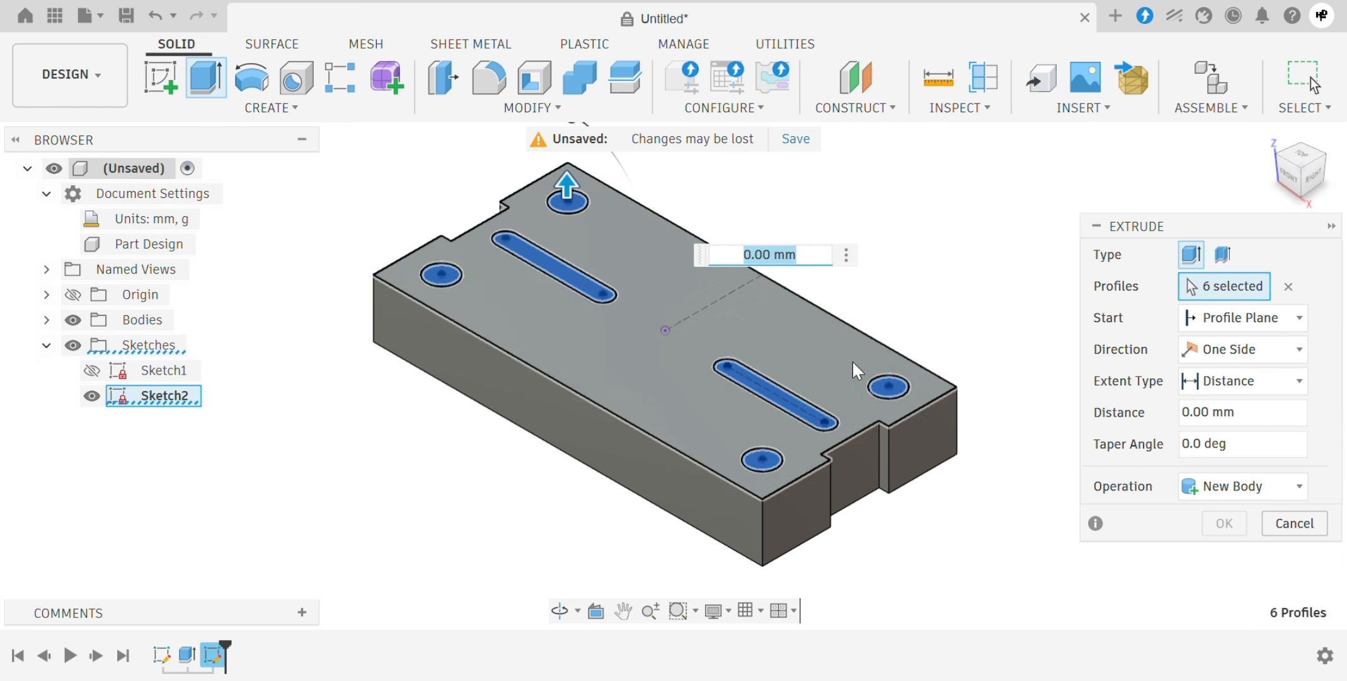
Extrude the circle and slot profiles as a Cut, using the To Object extent with the plate's bottom face as target
{"action": "left_click", "coordinate": [1193, 487]}
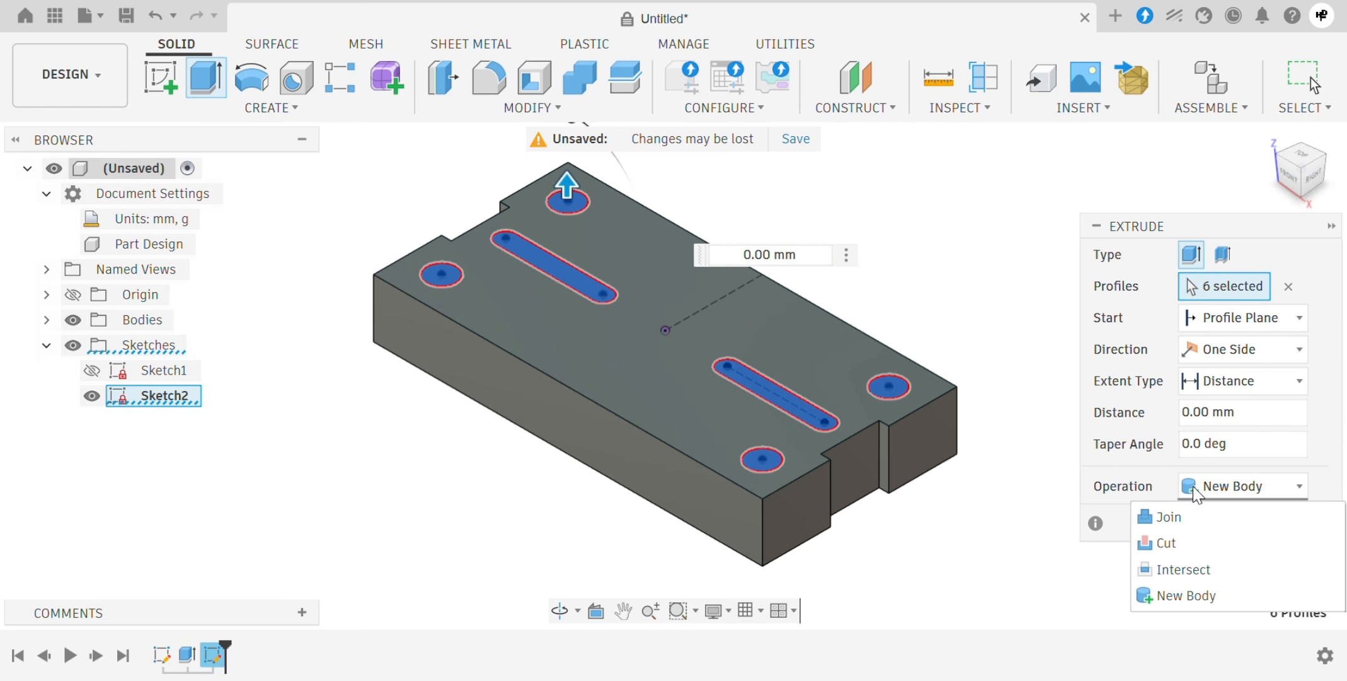
{"action": "left_click", "coordinate": [1190, 542]}
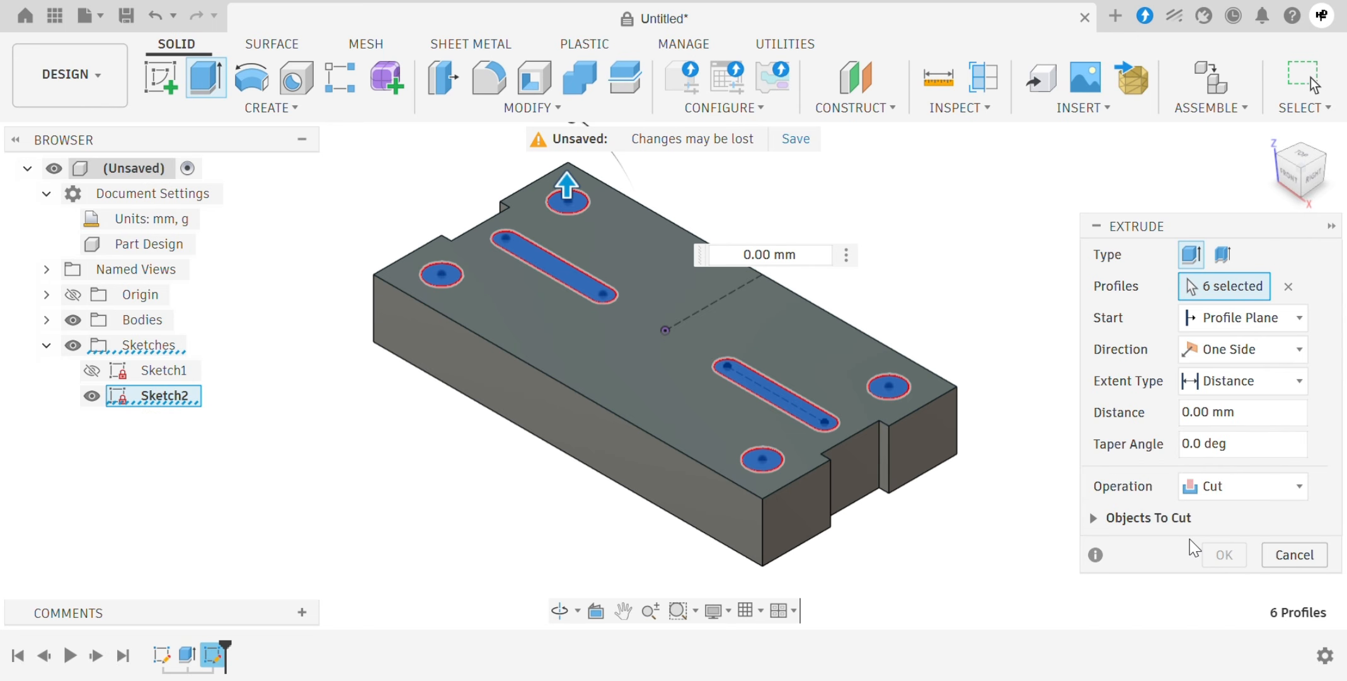
{"action": "left_click", "coordinate": [1236, 382]}
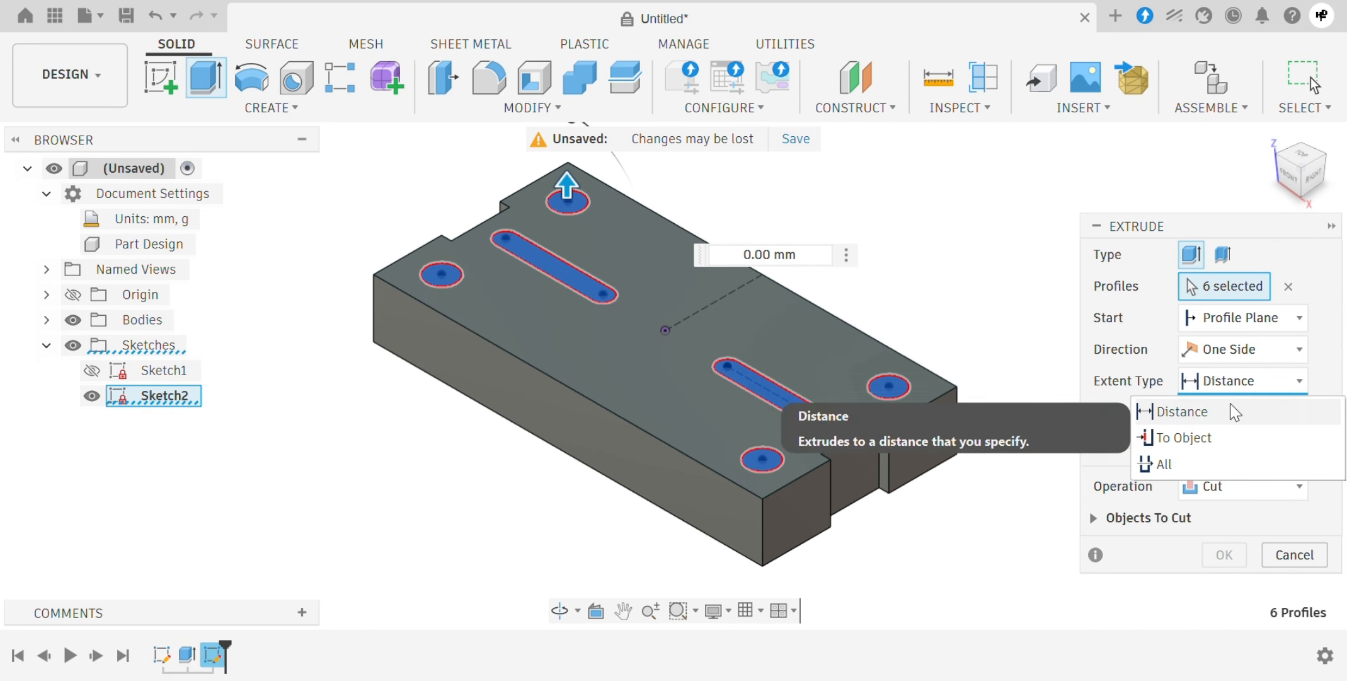
{"action": "left_click", "coordinate": [1236, 444]}
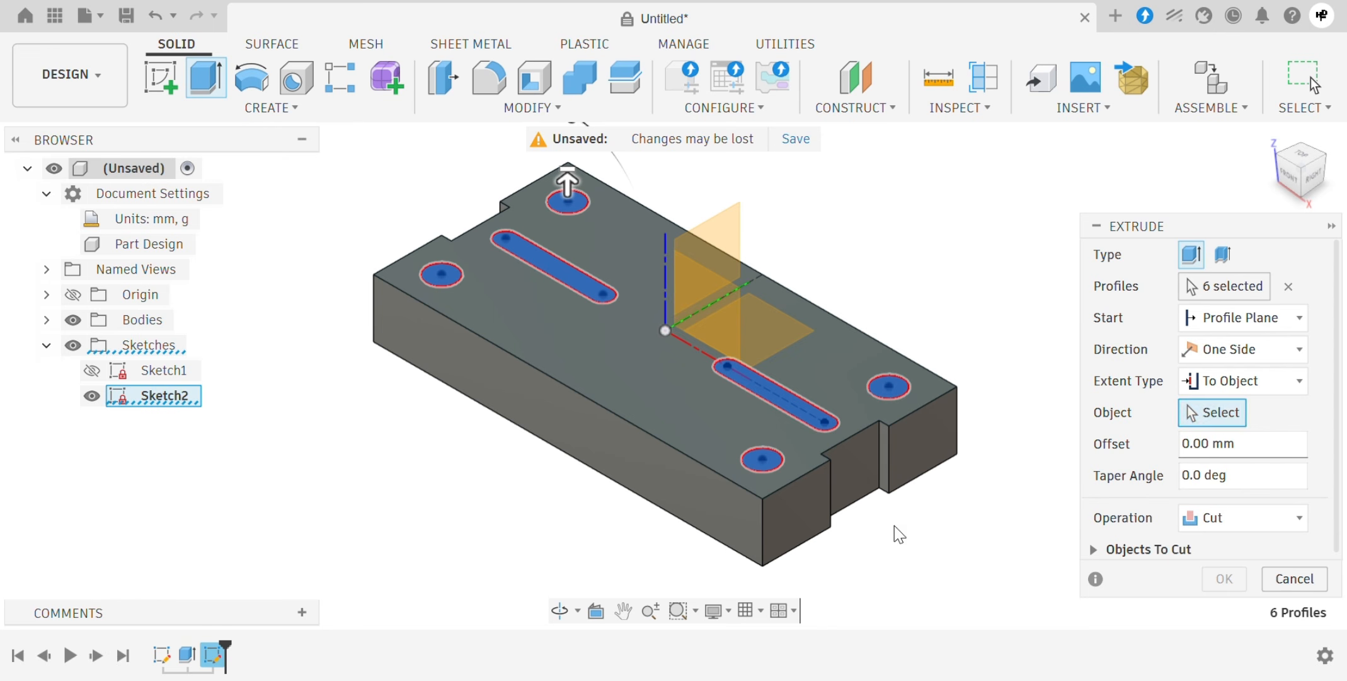
{"action": "middle_click_drag", "start_coordinate": [900, 533], "coordinate": [864, 409], "text": "shift"}
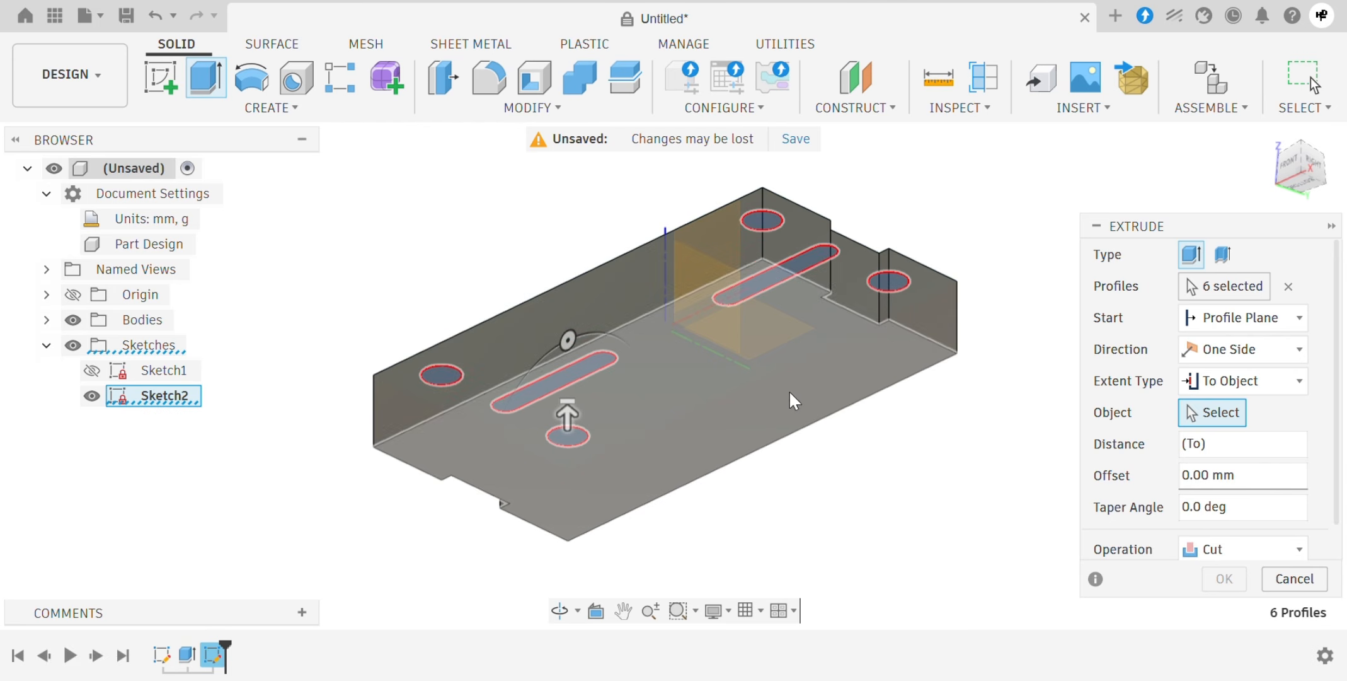
{"action": "left_click", "coordinate": [758, 399]}
{"action": "middle_click_drag", "start_coordinate": [810, 464], "coordinate": [815, 552], "text": "shift"}
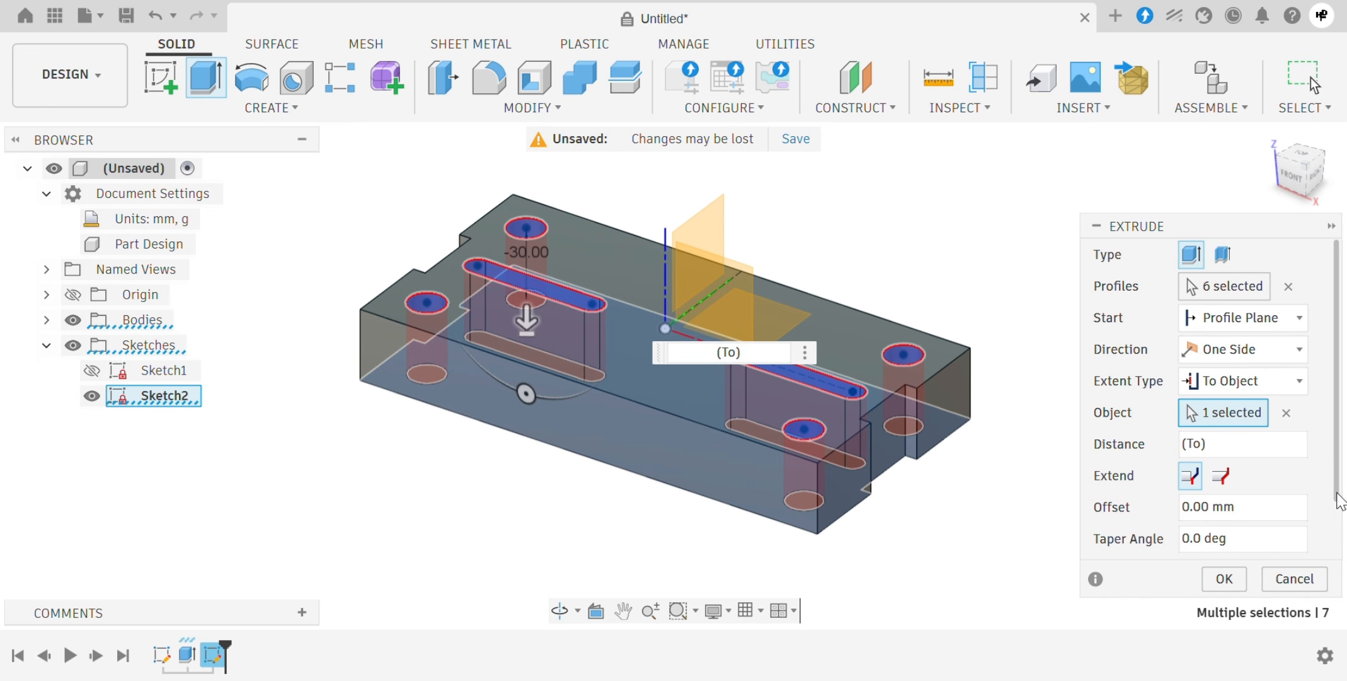
{"action": "scroll", "coordinate": [1339, 501], "scroll_direction": "down", "scroll_amount": 3}
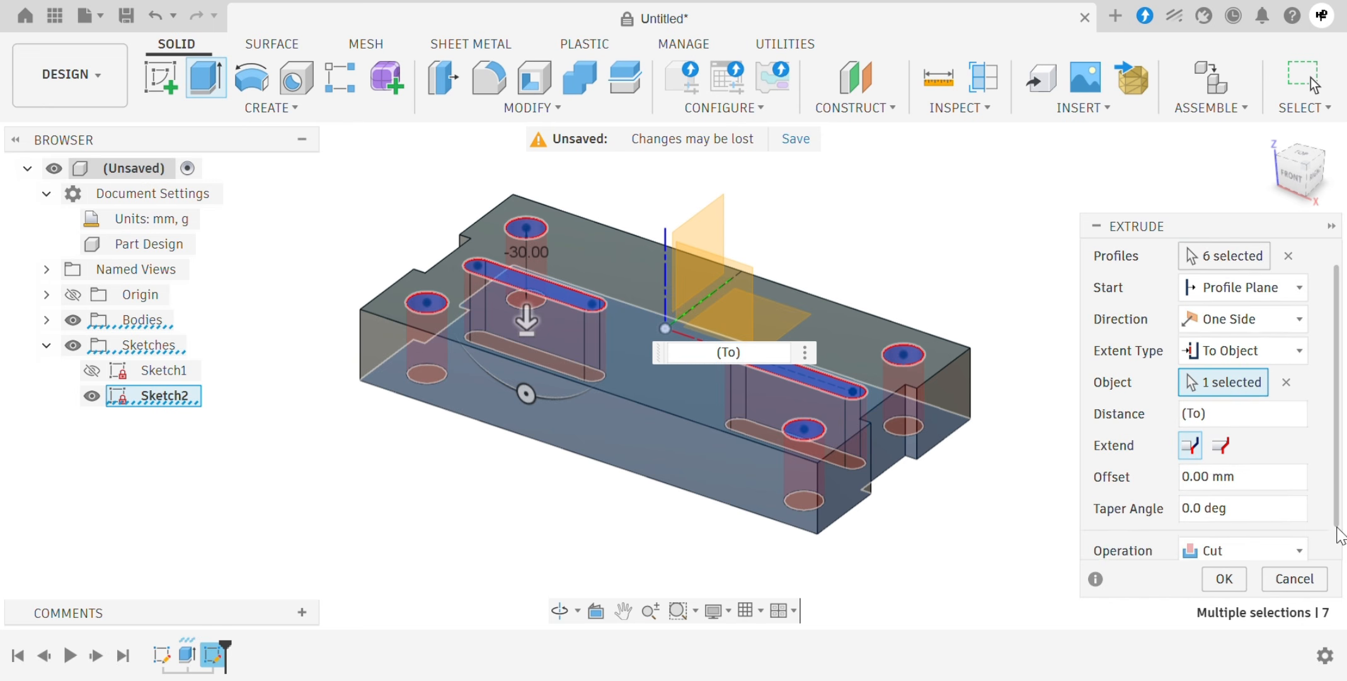
{"action": "left_click", "coordinate": [1225, 579]}
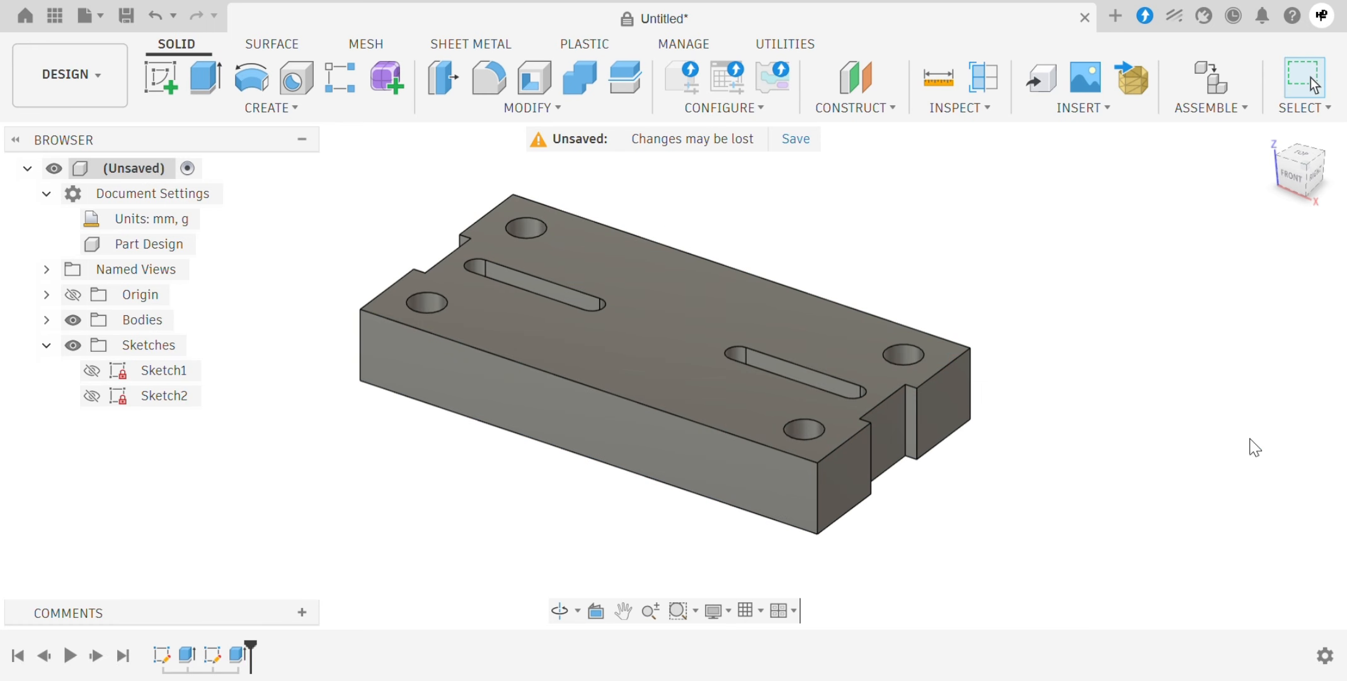
Start a new sketch on the plate's bottom face
{"action": "left_click", "coordinate": [1269, 136]}
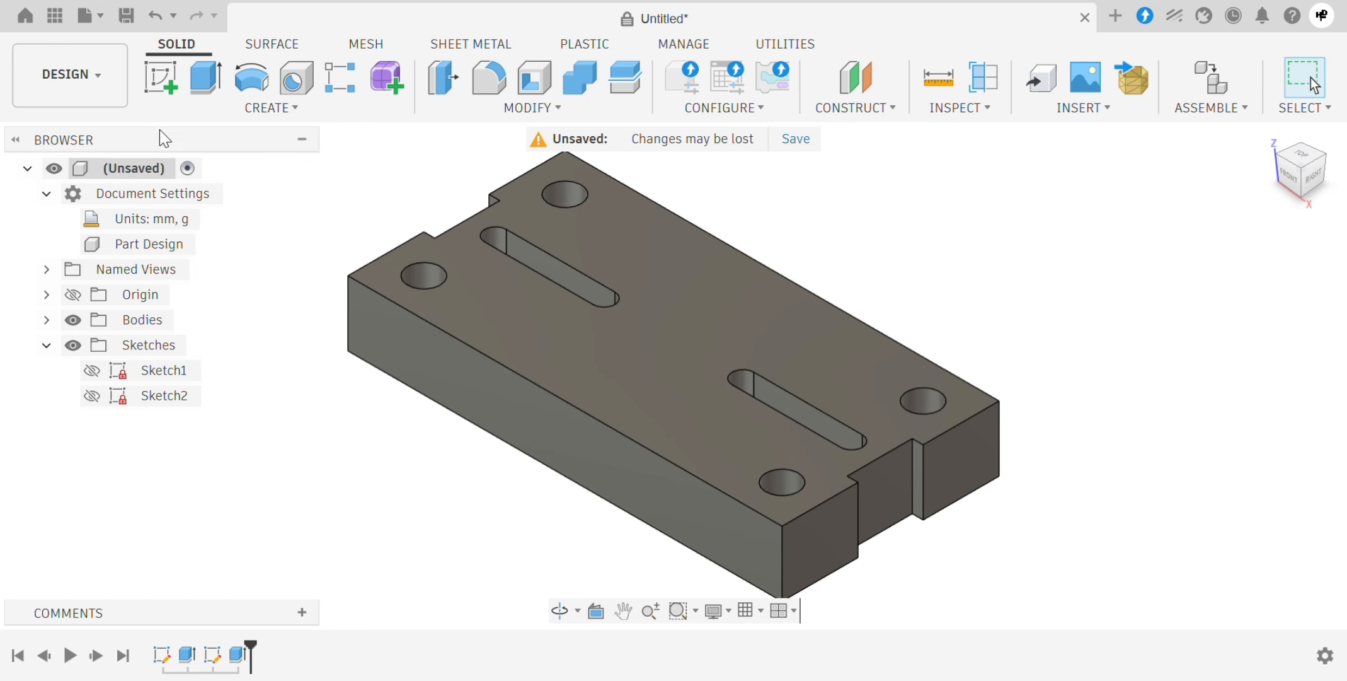
{"action": "left_click", "coordinate": [165, 87]}
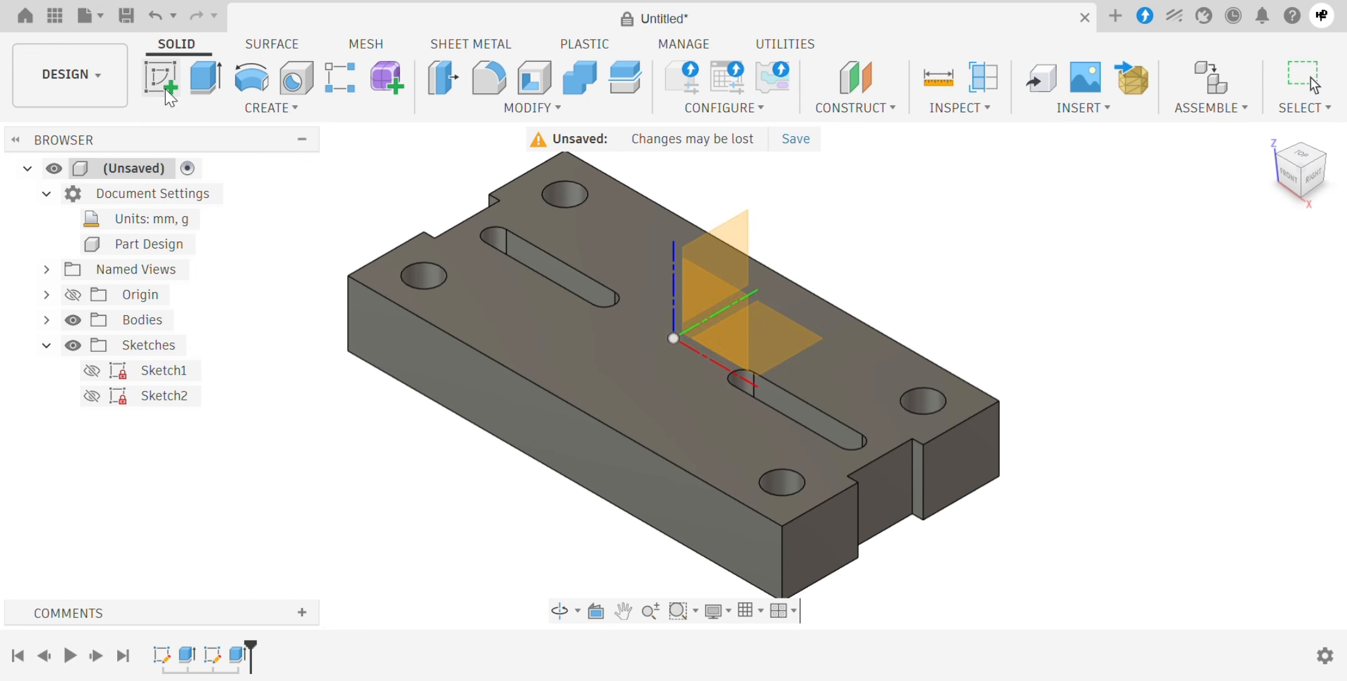
{"action": "middle_click_drag", "start_coordinate": [454, 418], "coordinate": [484, 282], "text": "shift"}
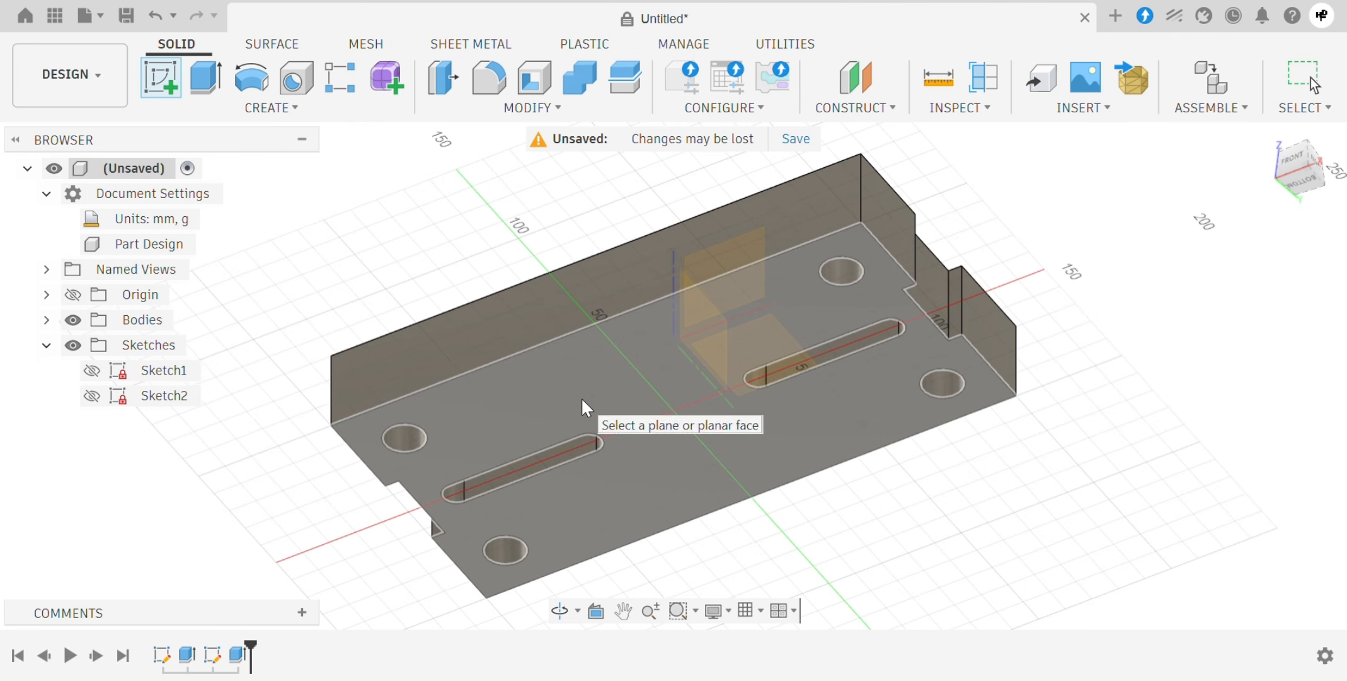
{"action": "left_click", "coordinate": [583, 401]}
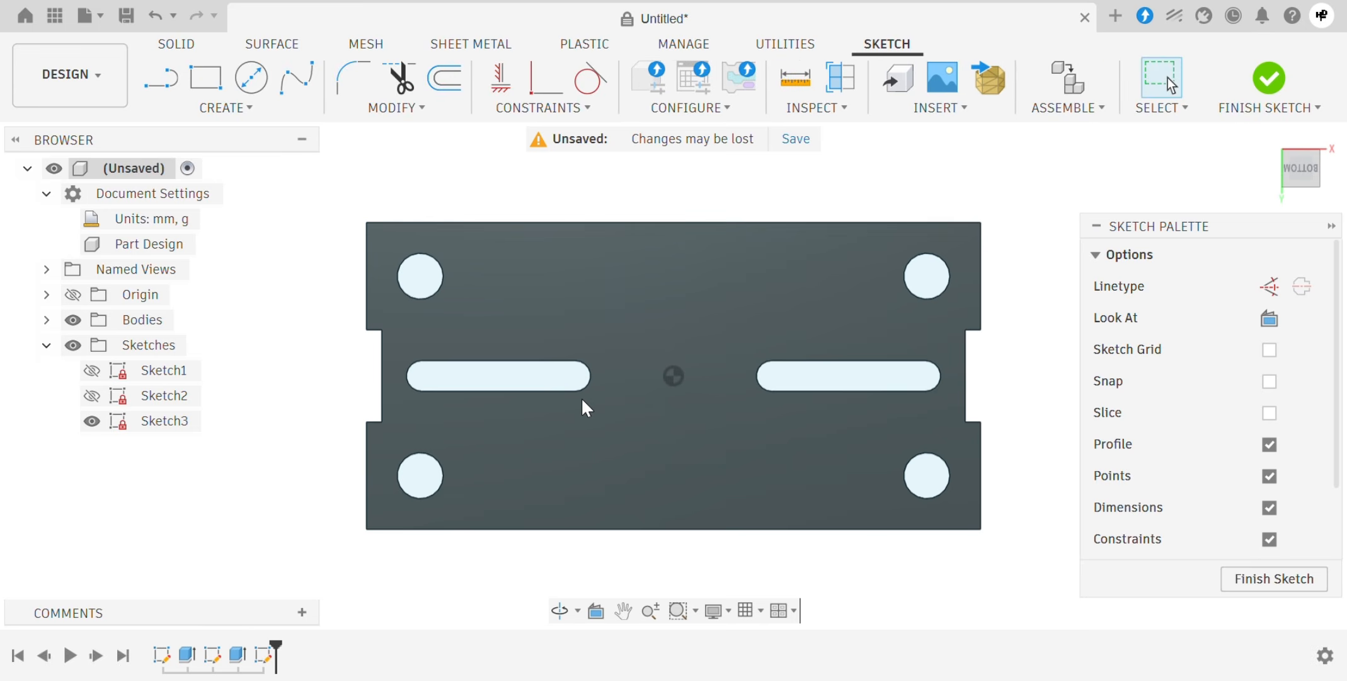
Draw a two-point rectangle about 42 by 30 mm from the plate's upper-right corner, enclosing the corner hole
{"action": "left_click", "coordinate": [215, 84]}
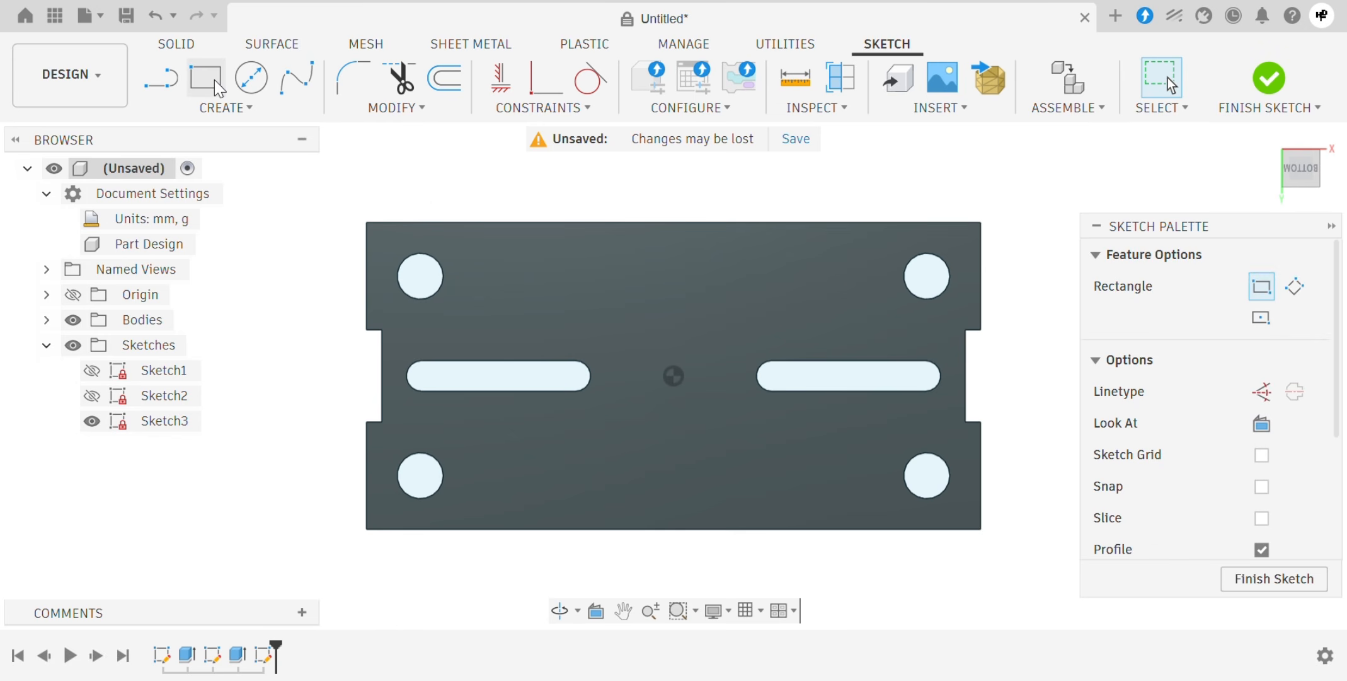
{"action": "left_click", "coordinate": [980, 223]}
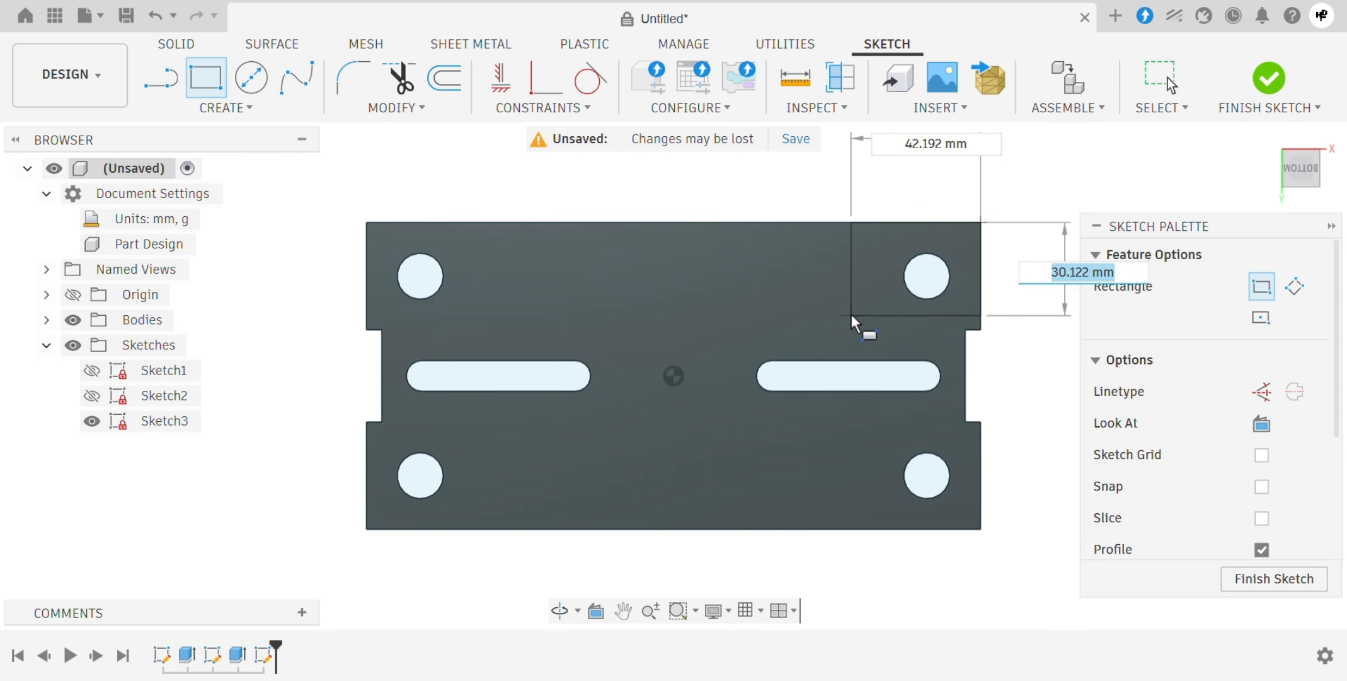
{"action": "left_click", "coordinate": [849, 315]}
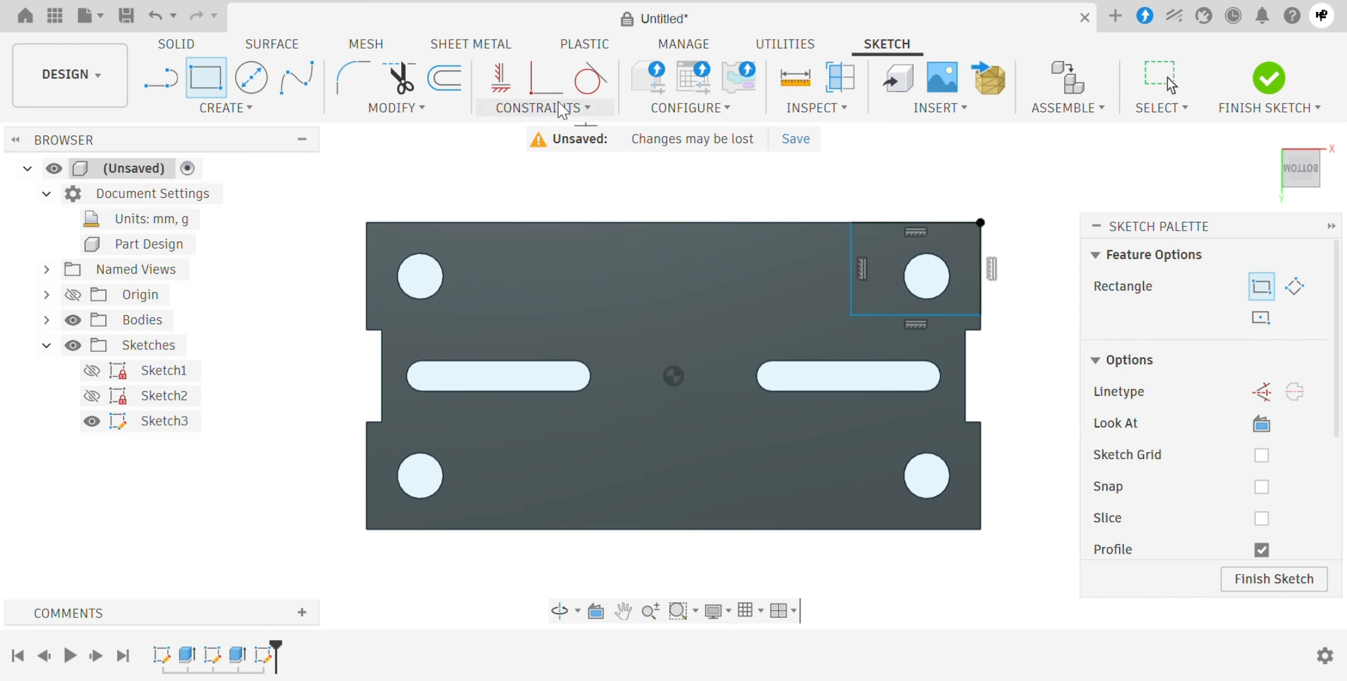
{"action": "key", "text": "Escape"}
Make the rectangle's lower-right corner coincident with the upper outer corner of the plate's right notch
{"action": "left_click", "coordinate": [545, 92]}
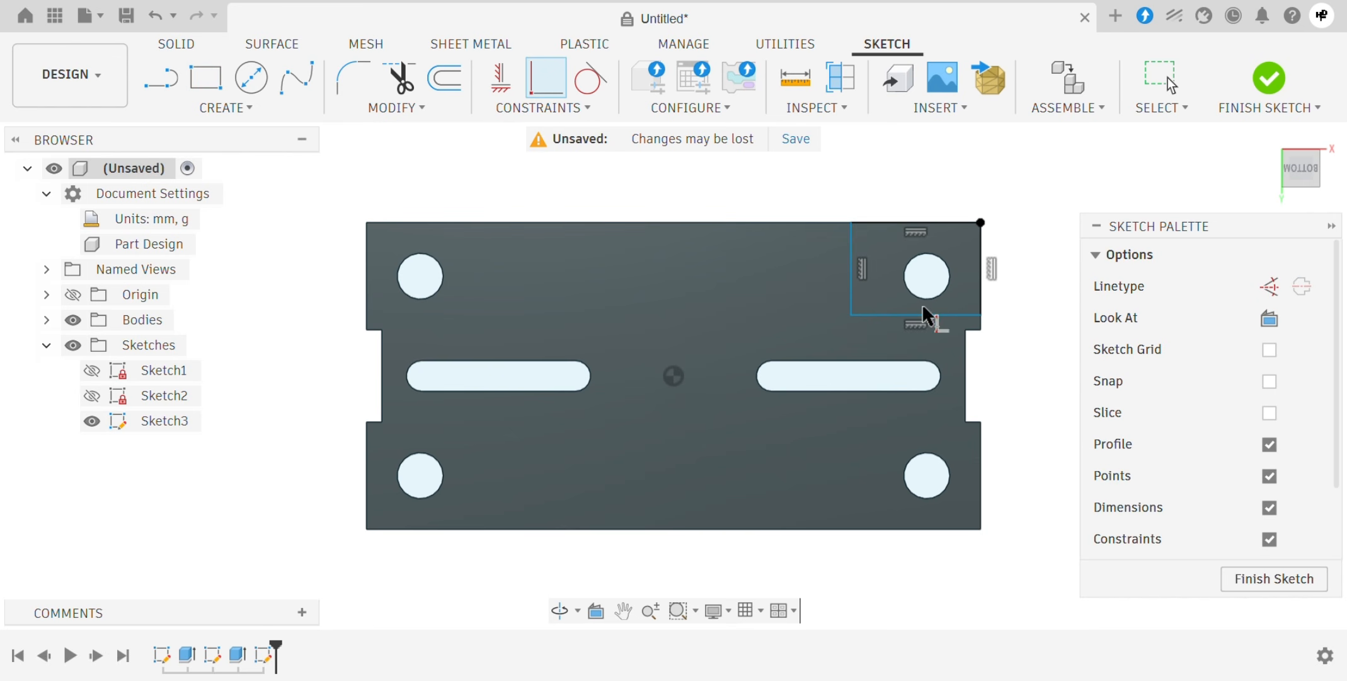
{"action": "left_click", "coordinate": [981, 316]}
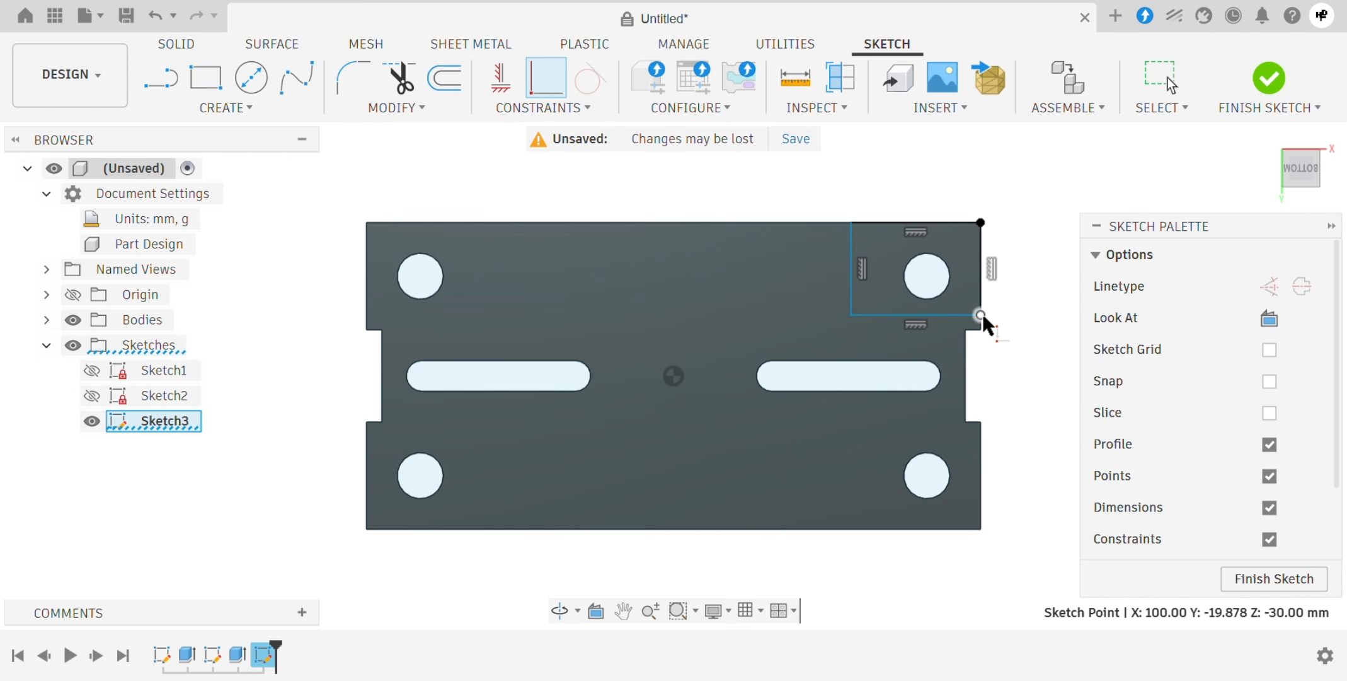
{"action": "left_click", "coordinate": [980, 329]}
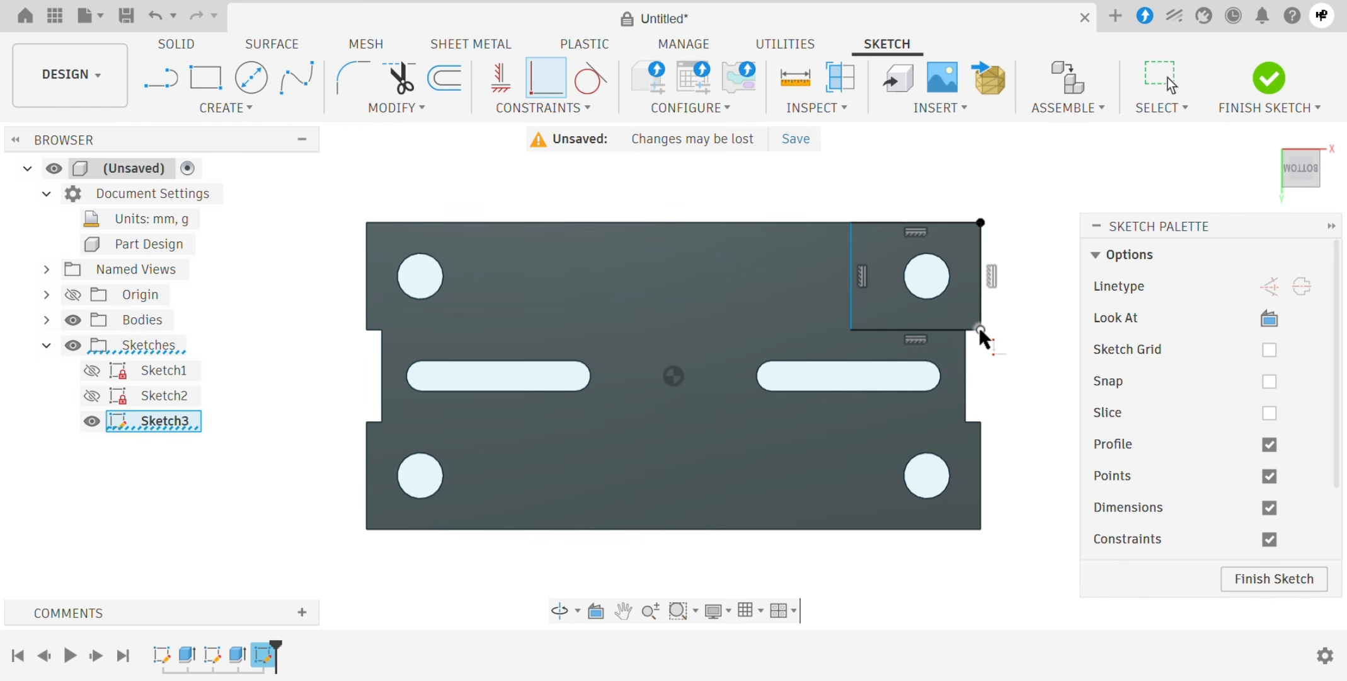
Apply an Equal constraint between the rectangle's lower and right edges, making it a square
{"action": "left_click", "coordinate": [583, 108]}
{"action": "left_click", "coordinate": [581, 201]}
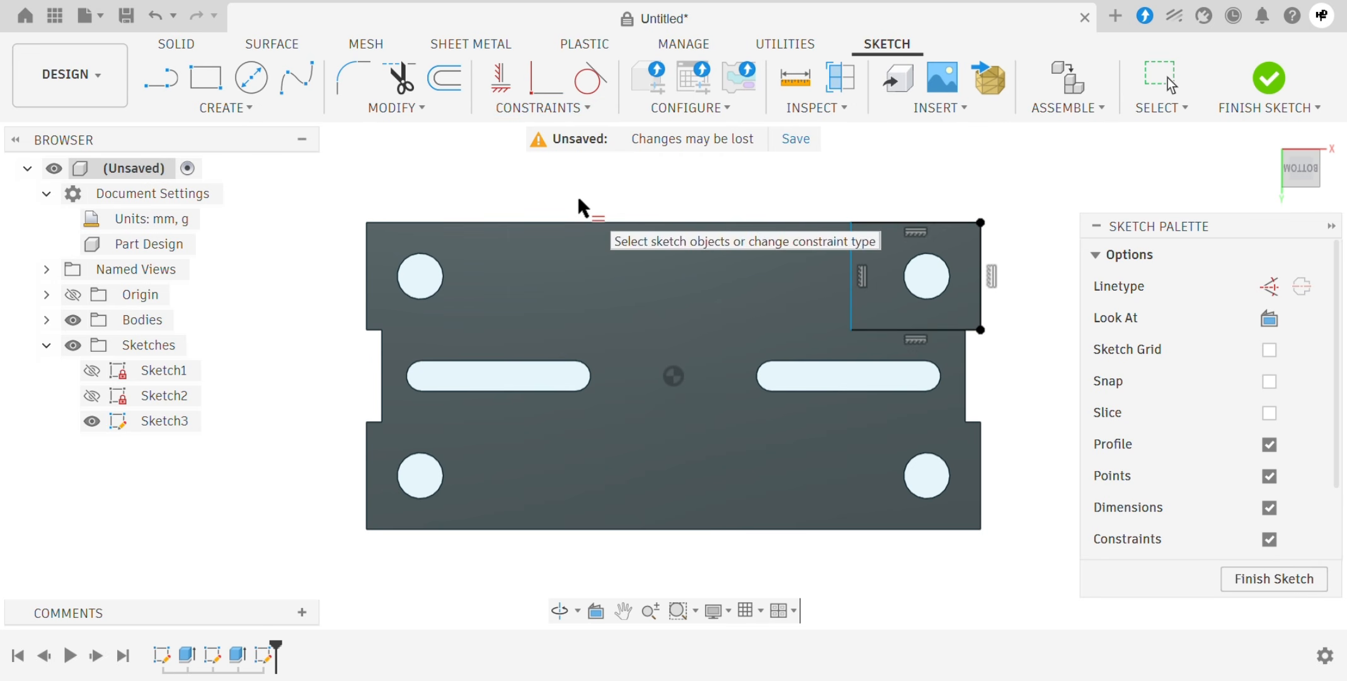
{"action": "left_click", "coordinate": [889, 329]}
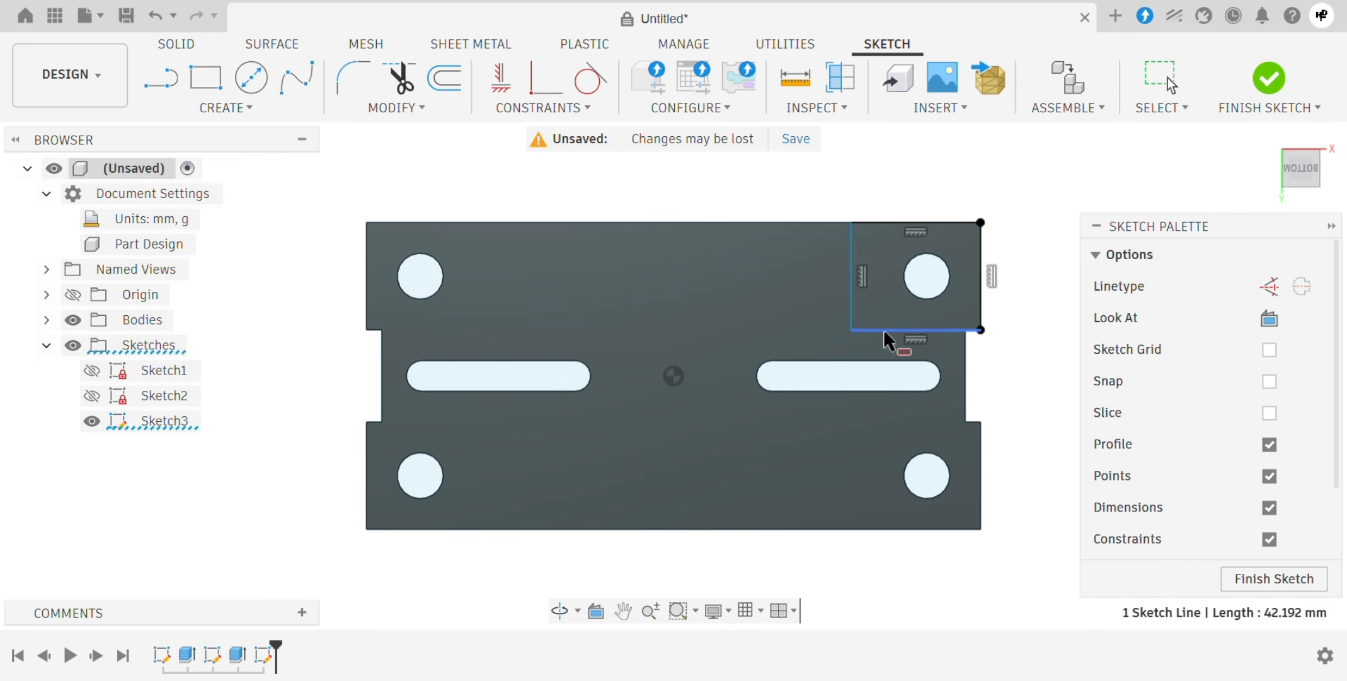
{"action": "left_click", "coordinate": [981, 302]}
{"action": "key", "text": "Escape"}
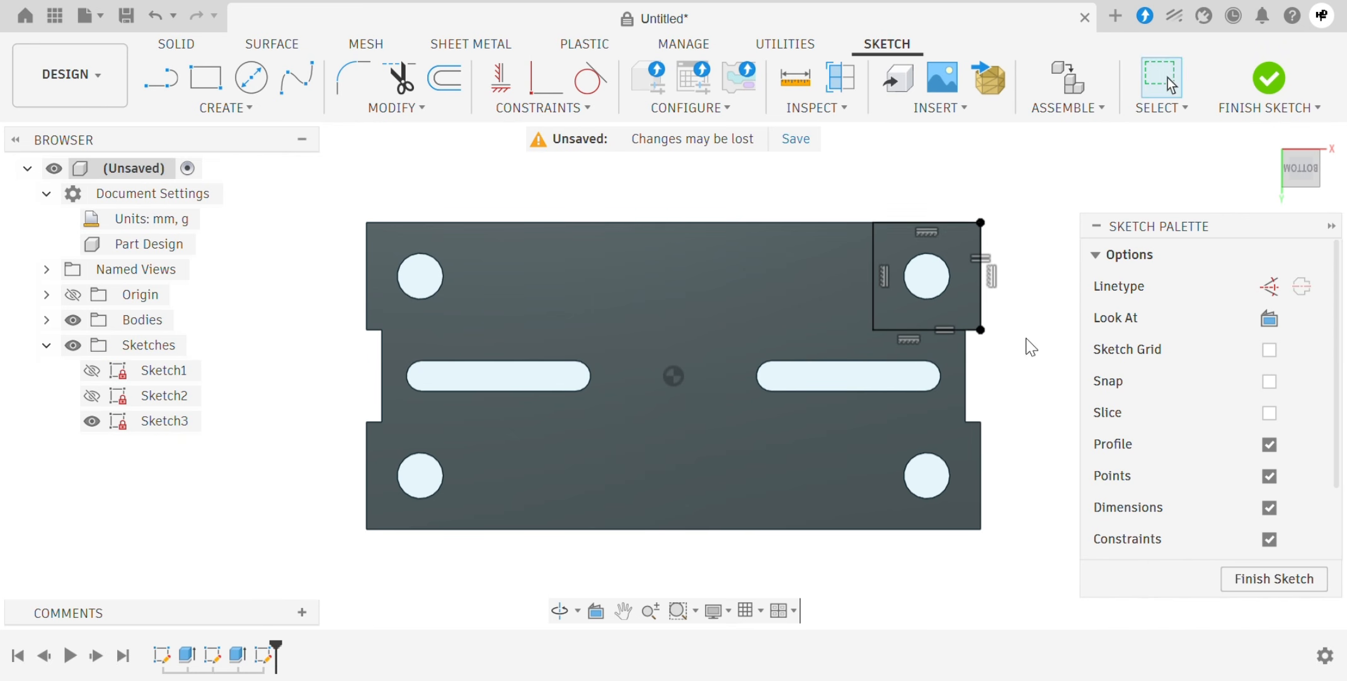
Draw construction lines from the plate's upper edge midpoint to the origin and from there to the right notch edge's midpoint
{"action": "left_click", "coordinate": [169, 89]}
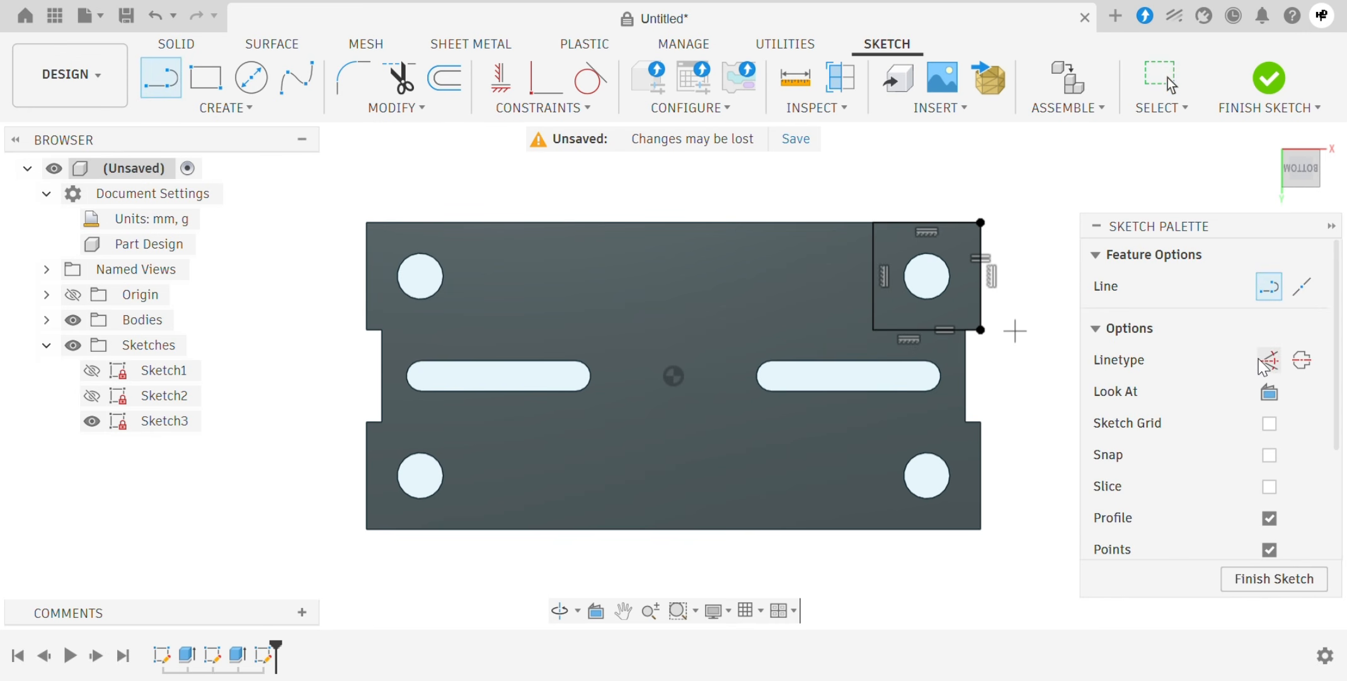
{"action": "left_click", "coordinate": [674, 222]}
{"action": "left_click", "coordinate": [675, 378]}
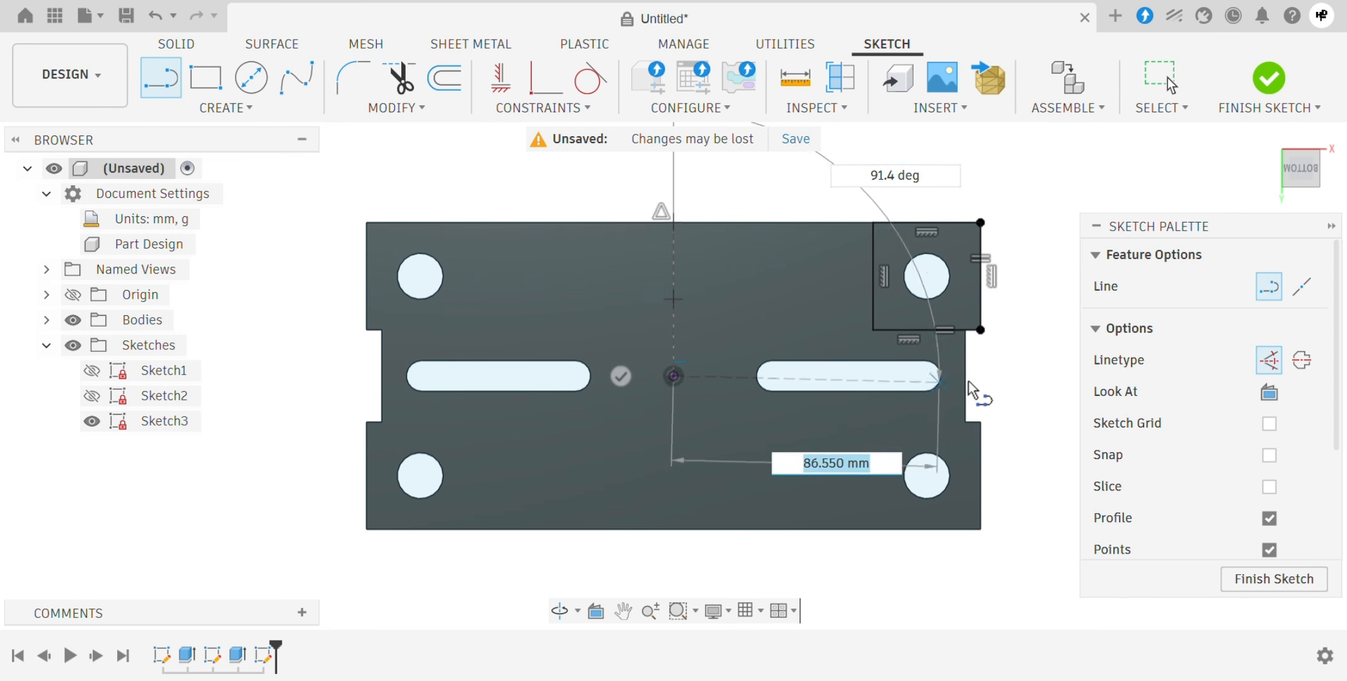
{"action": "scroll", "coordinate": [971, 382], "scroll_direction": "up", "scroll_amount": 2}
{"action": "scroll", "coordinate": [969, 383], "scroll_direction": "up", "scroll_amount": 1}
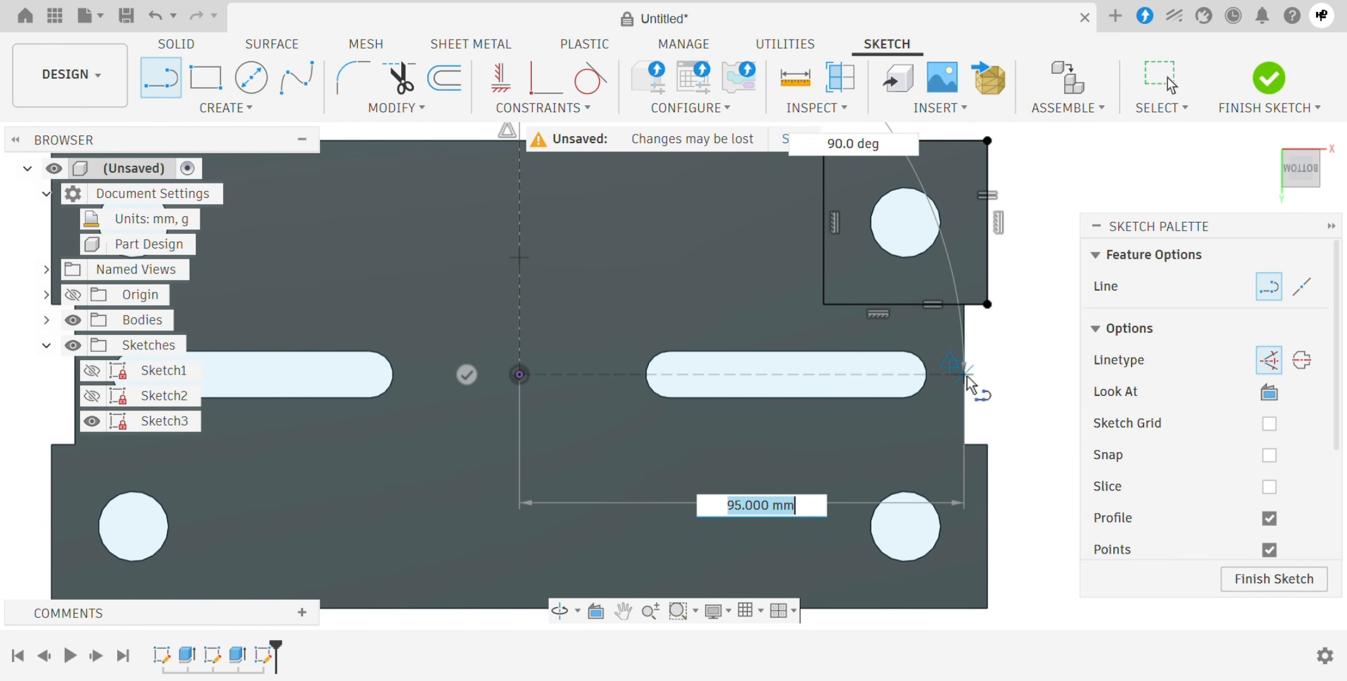
{"action": "key", "text": "Escape"}
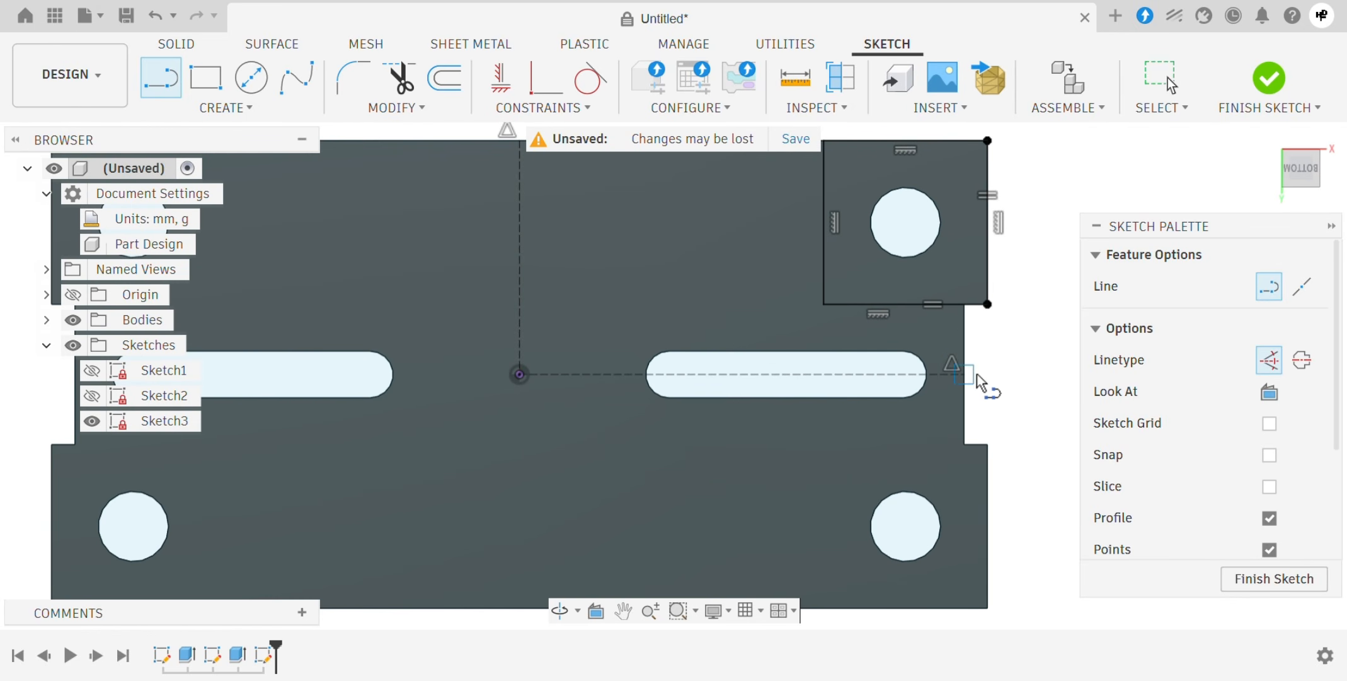
Mirror the four sides of the upper-right corner square across the vertical construction line
{"action": "key", "text": "Escape"}
{"action": "scroll", "coordinate": [996, 395], "scroll_direction": "down", "scroll_amount": 4}
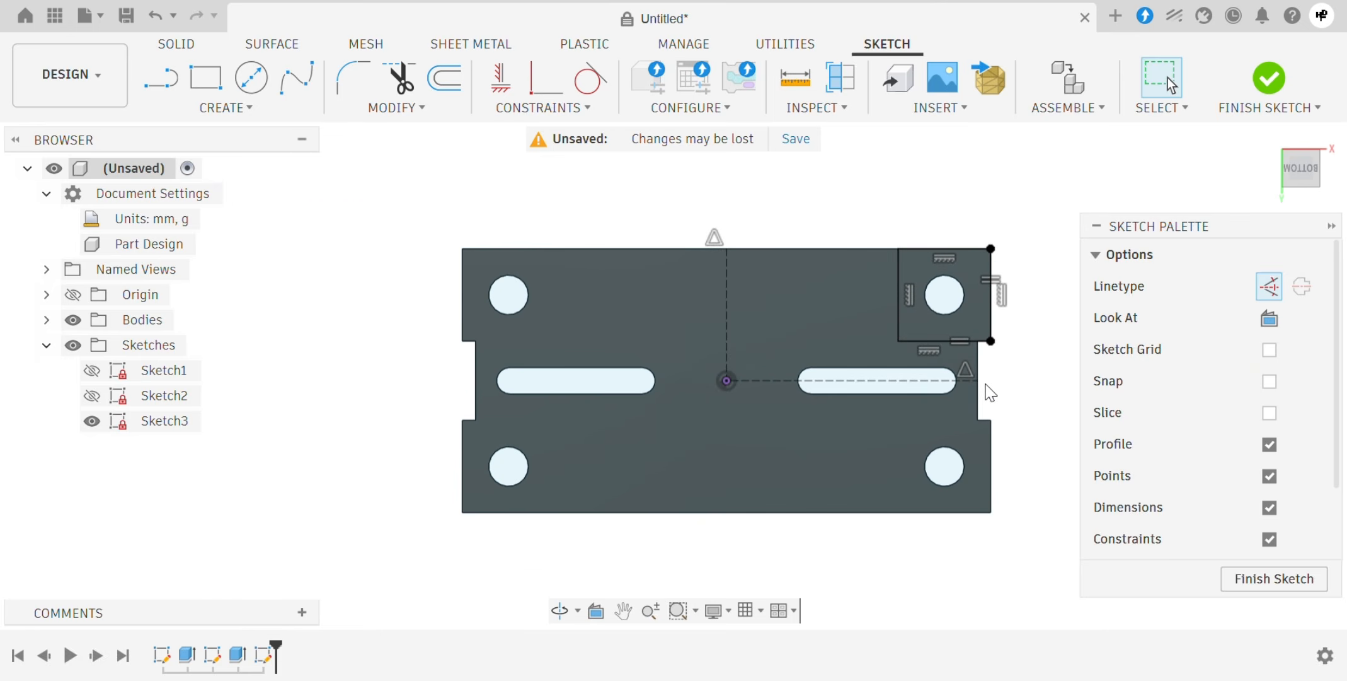
{"action": "scroll", "coordinate": [824, 473], "scroll_direction": "up", "scroll_amount": 1}
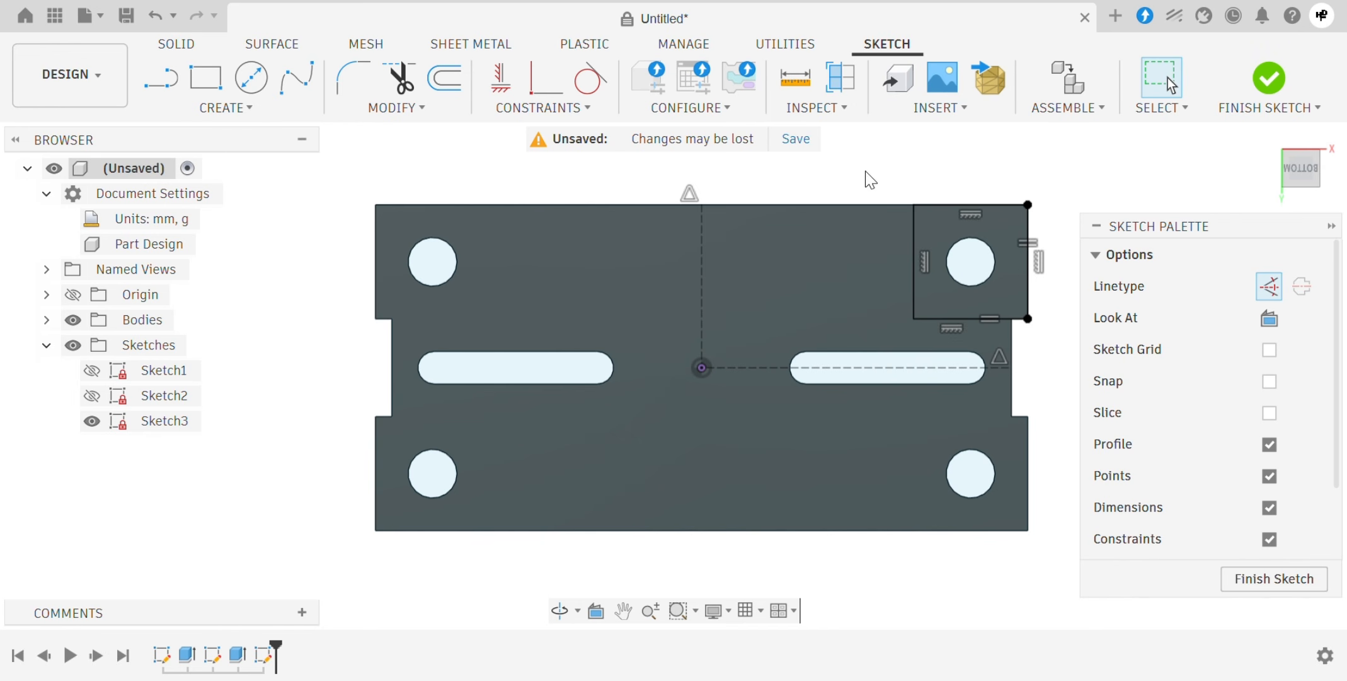
{"action": "left_click", "coordinate": [249, 107]}
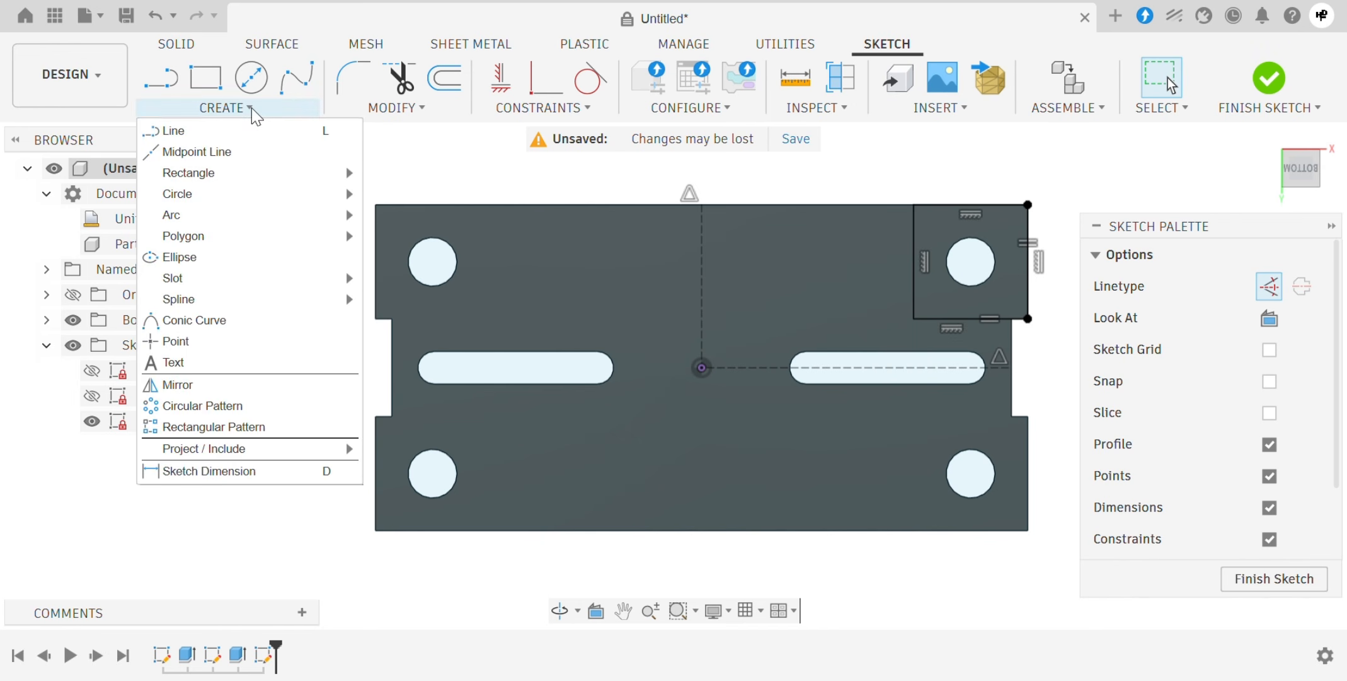
{"action": "left_click", "coordinate": [221, 385]}
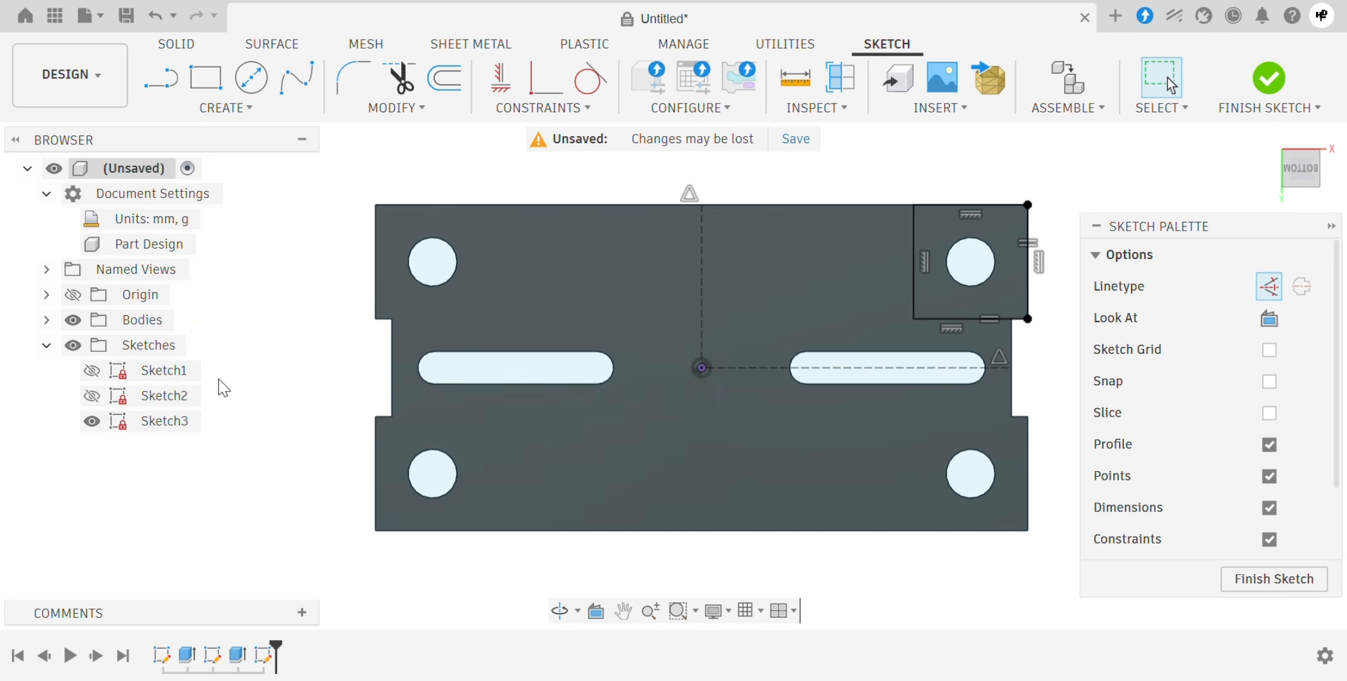
{"action": "scroll", "coordinate": [148, 523], "scroll_direction": "down", "scroll_amount": 4}
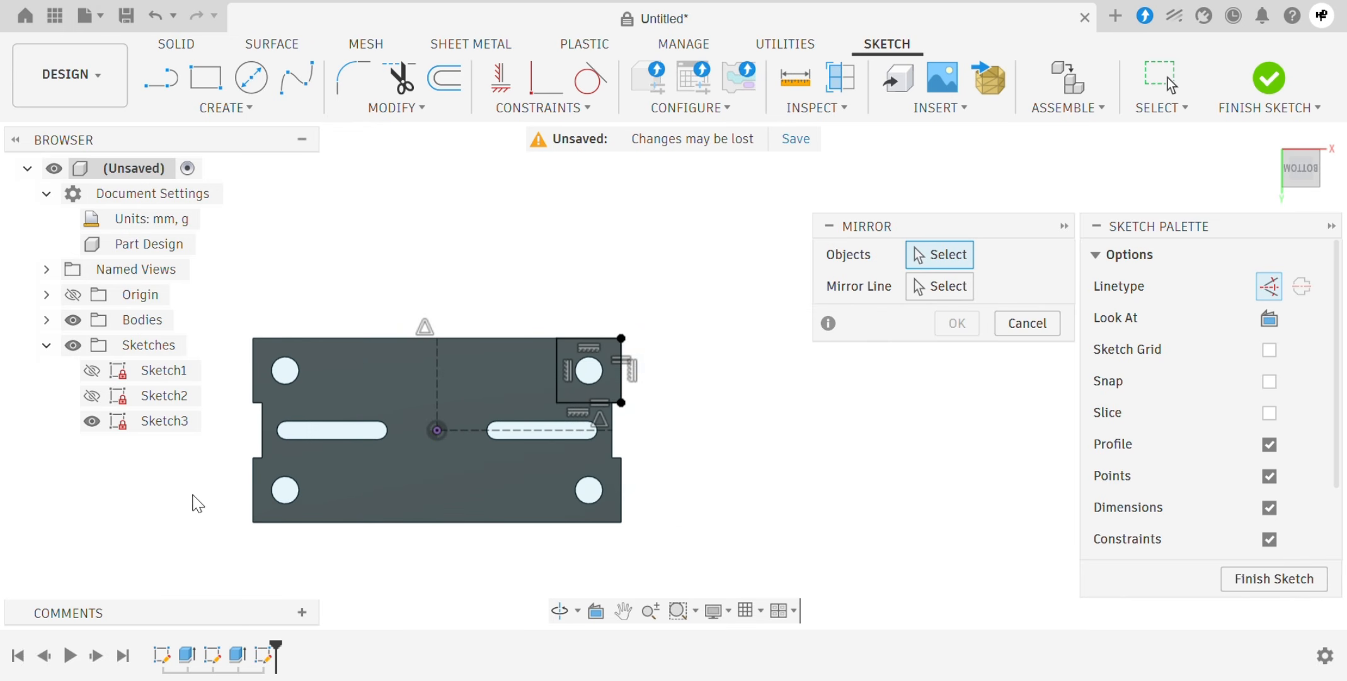
{"action": "scroll", "coordinate": [199, 501], "scroll_direction": "up", "scroll_amount": 3}
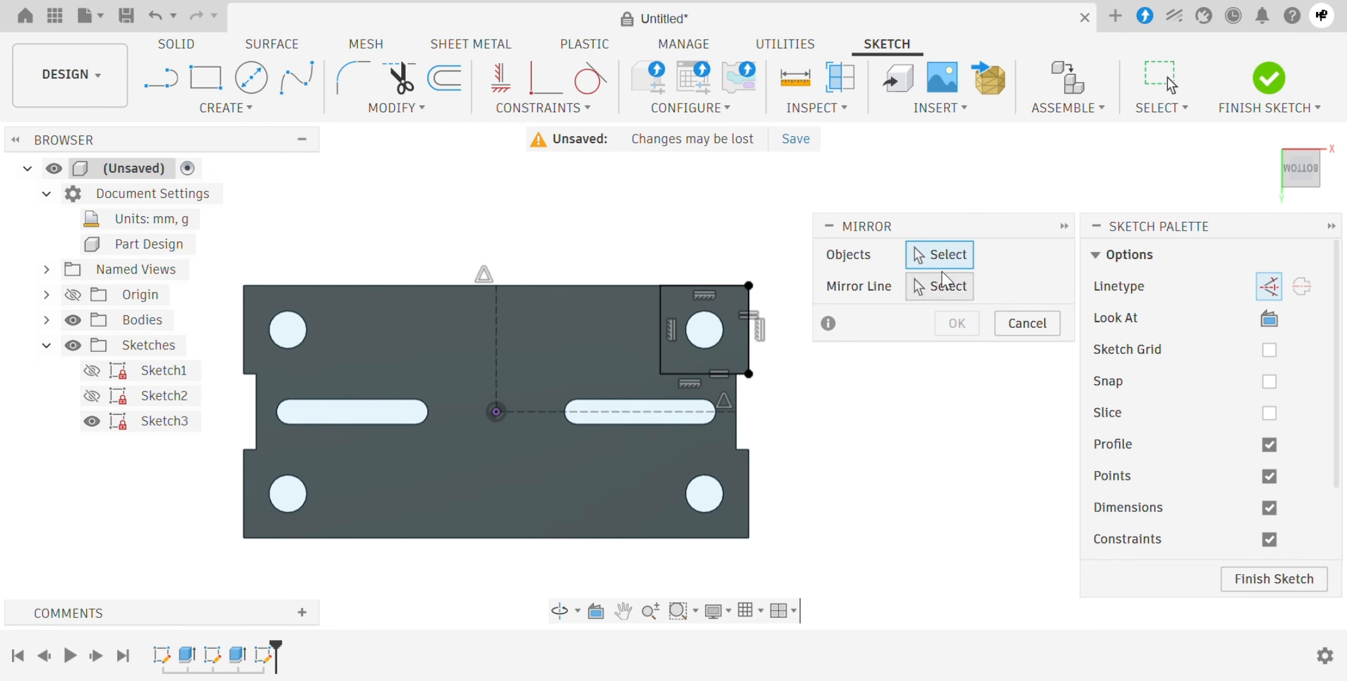
{"action": "left_click", "coordinate": [660, 338]}
{"action": "left_click", "coordinate": [693, 294]}
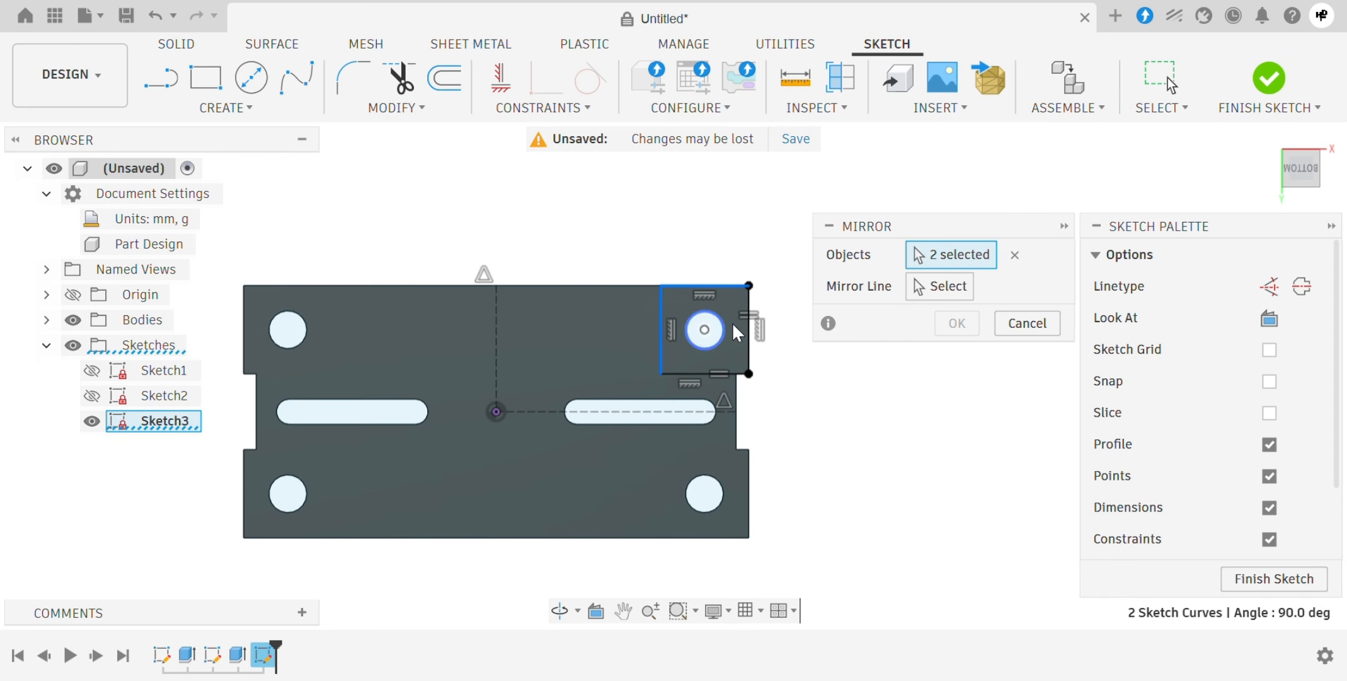
{"action": "left_click", "coordinate": [748, 355]}
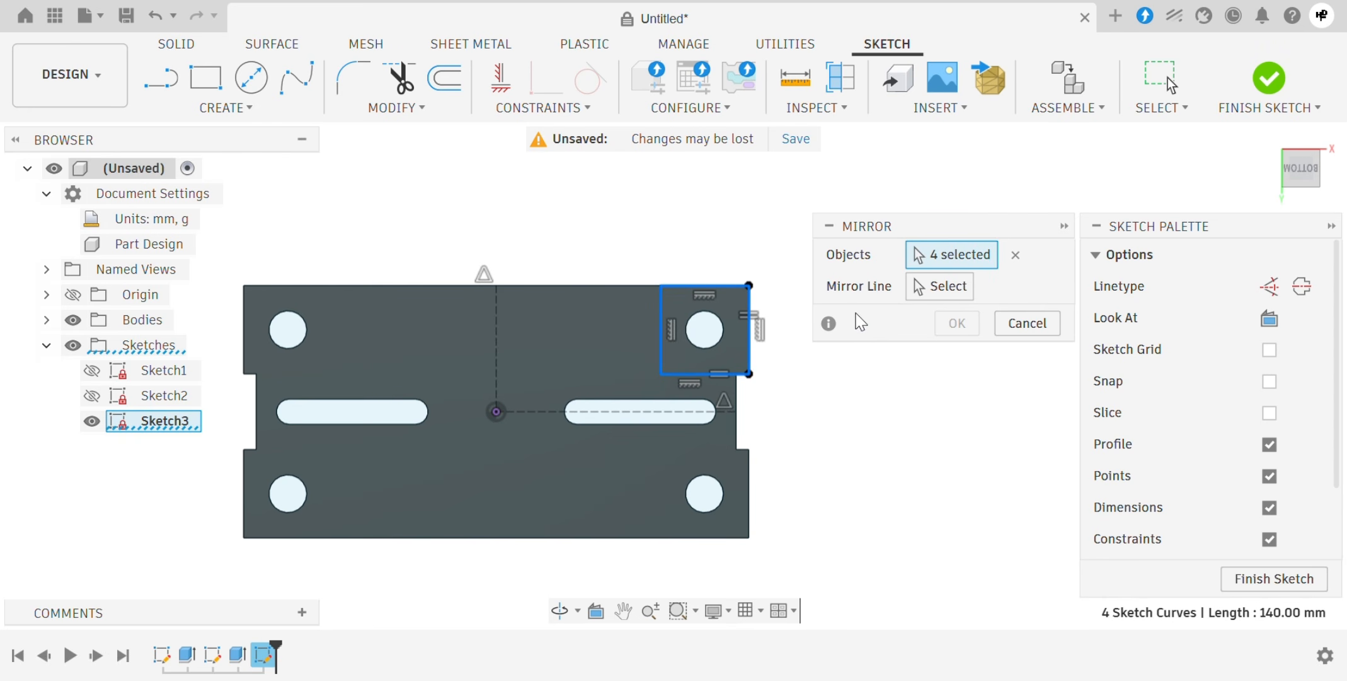
{"action": "left_click", "coordinate": [931, 287]}
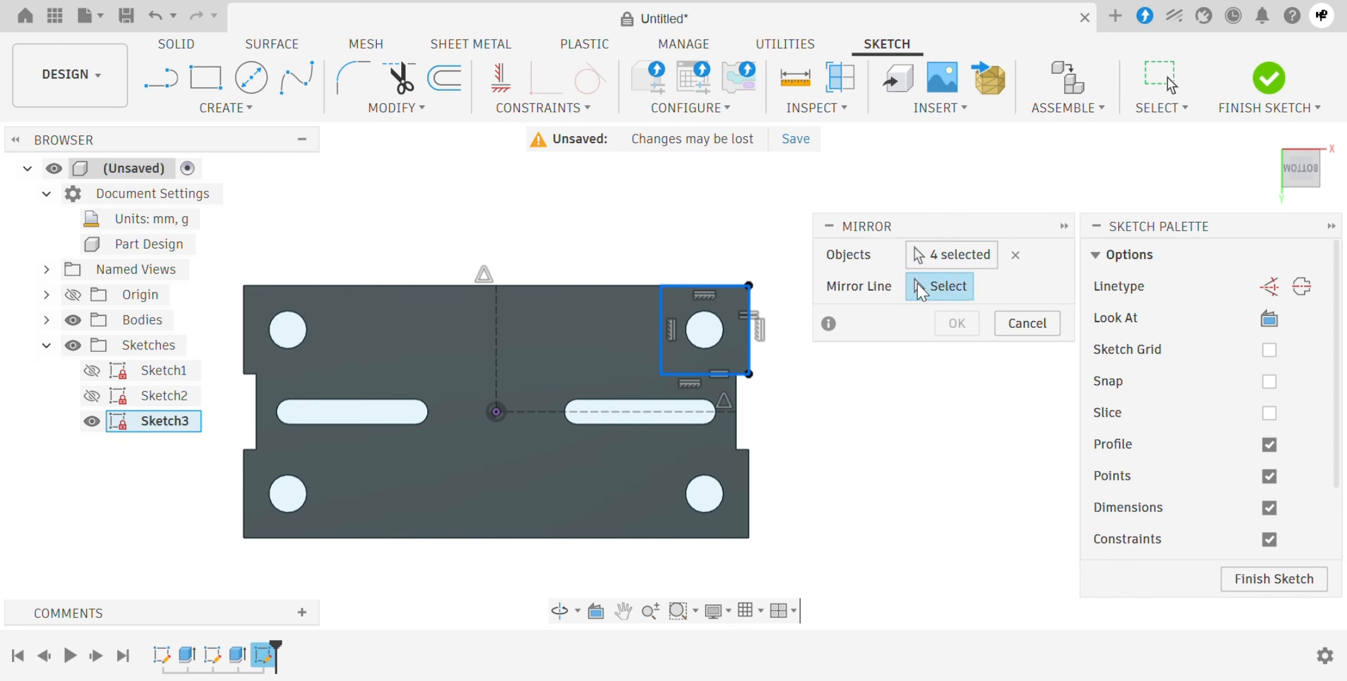
{"action": "left_click", "coordinate": [498, 359]}
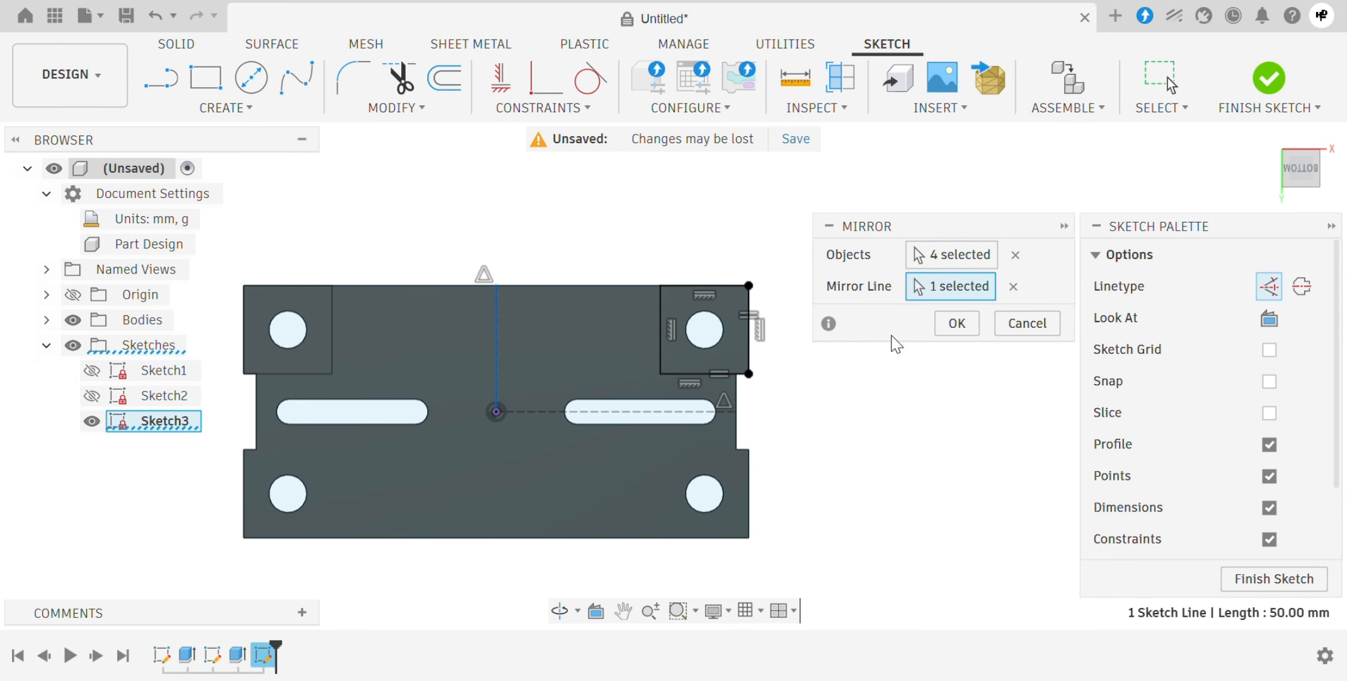
{"action": "left_click", "coordinate": [952, 325]}
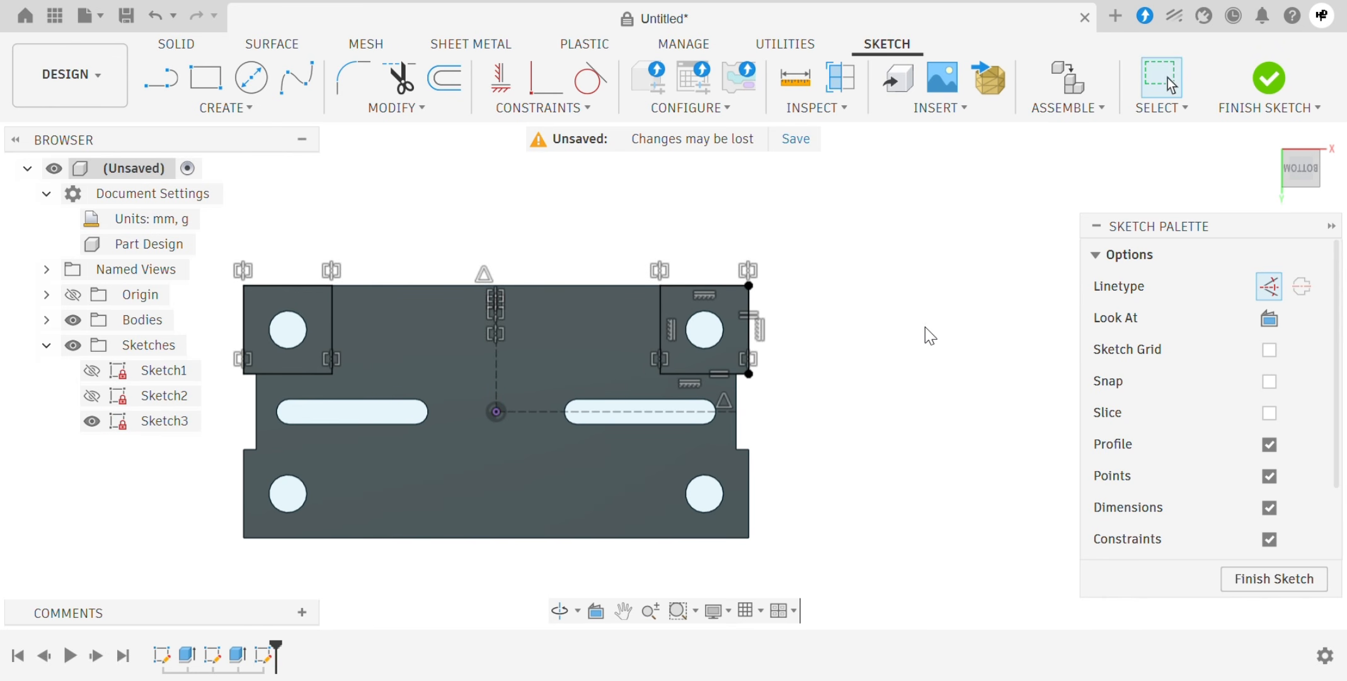
Mirror both upper corner squares across the horizontal construction line onto the plate's lower corners
{"action": "left_click", "coordinate": [292, 125]}
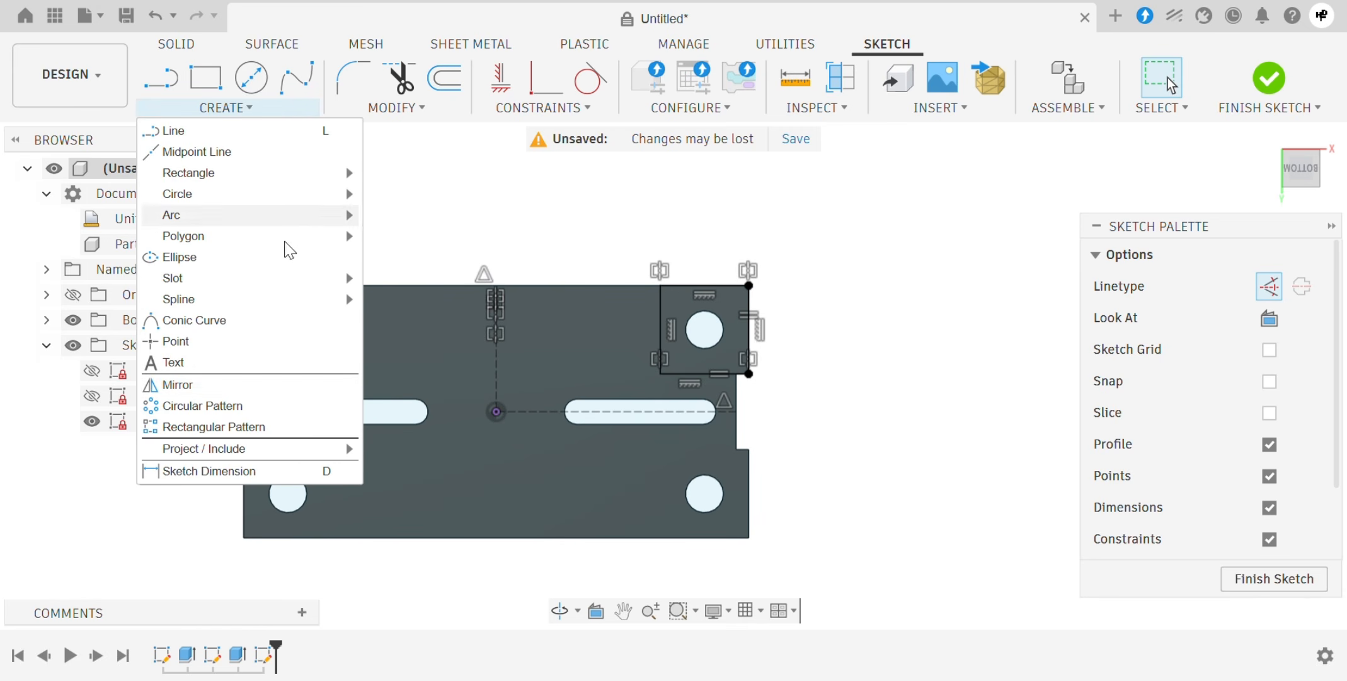
{"action": "left_click", "coordinate": [254, 391]}
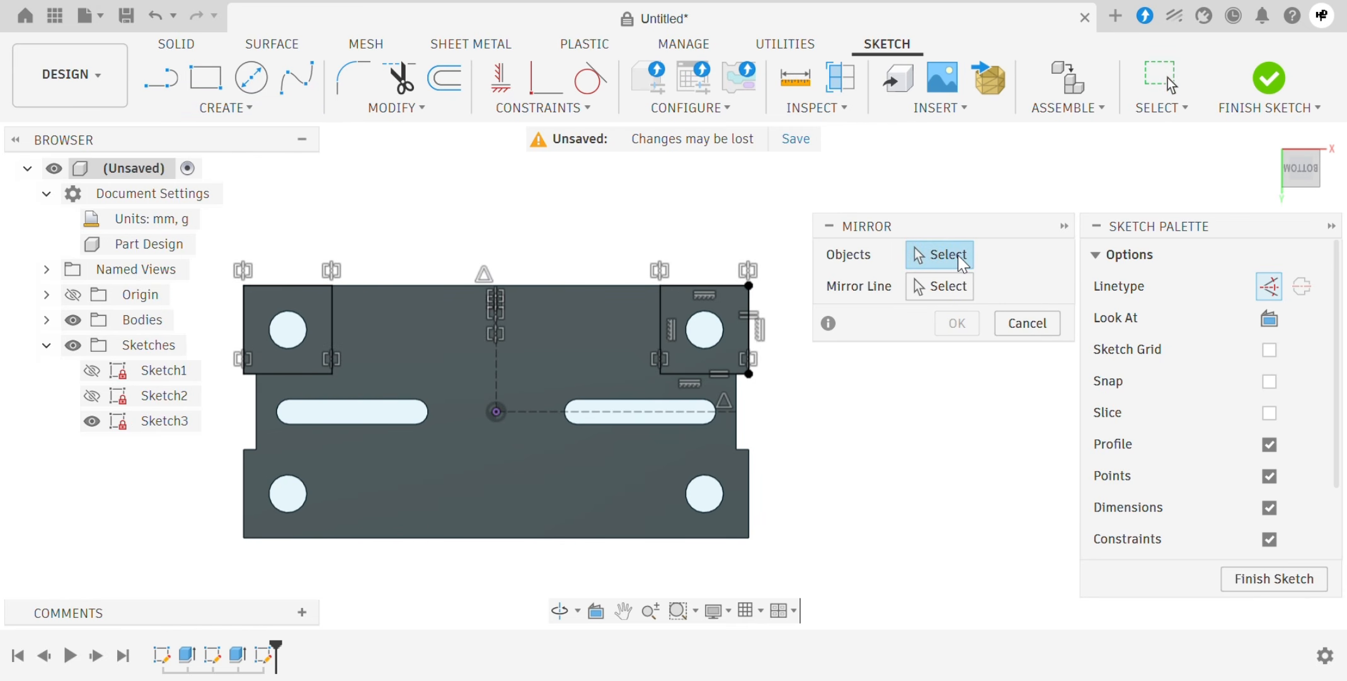
{"action": "left_click", "coordinate": [702, 373]}
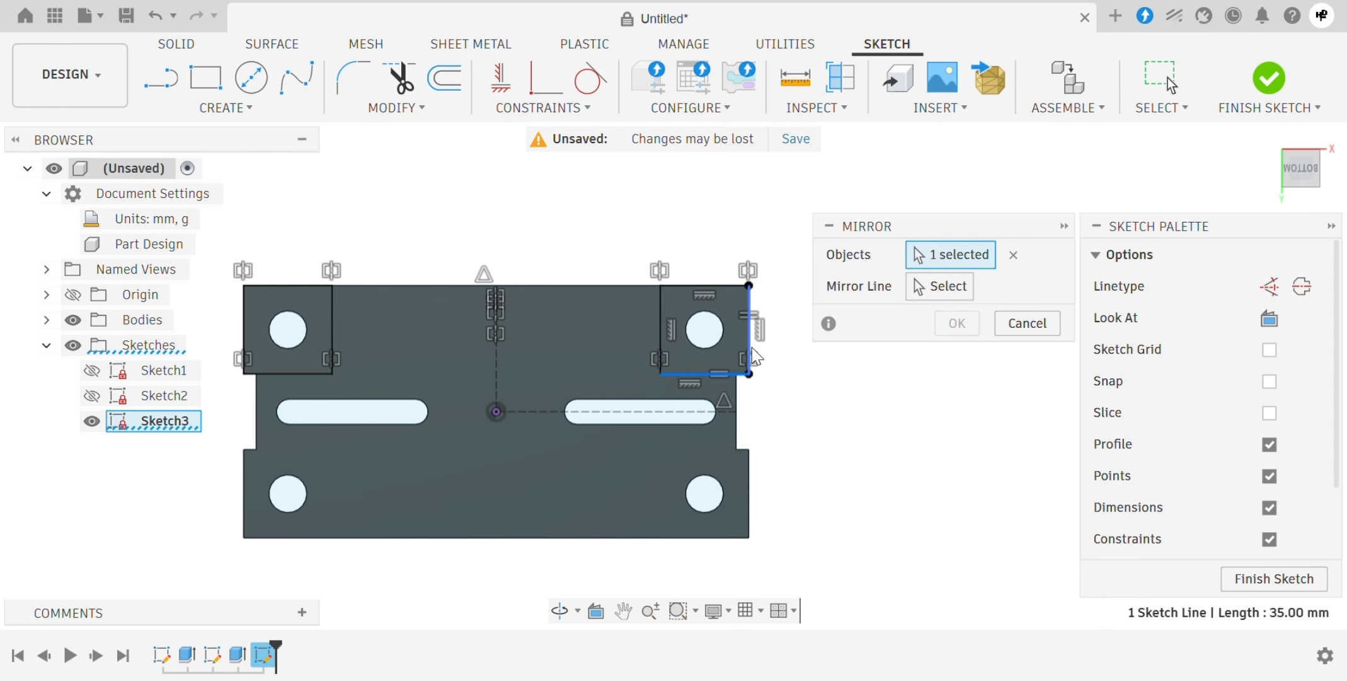
{"action": "left_click", "coordinate": [742, 331]}
{"action": "left_click", "coordinate": [717, 287]}
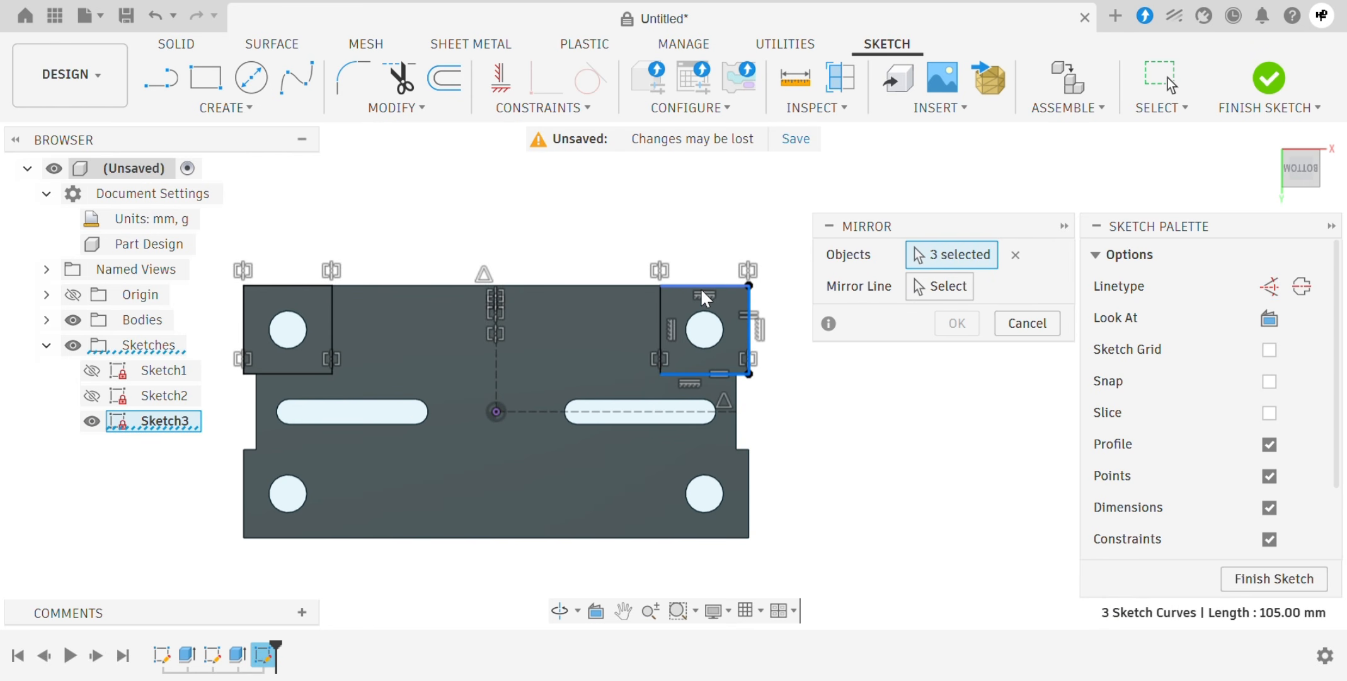
{"action": "left_click", "coordinate": [662, 321]}
{"action": "left_click", "coordinate": [333, 329]}
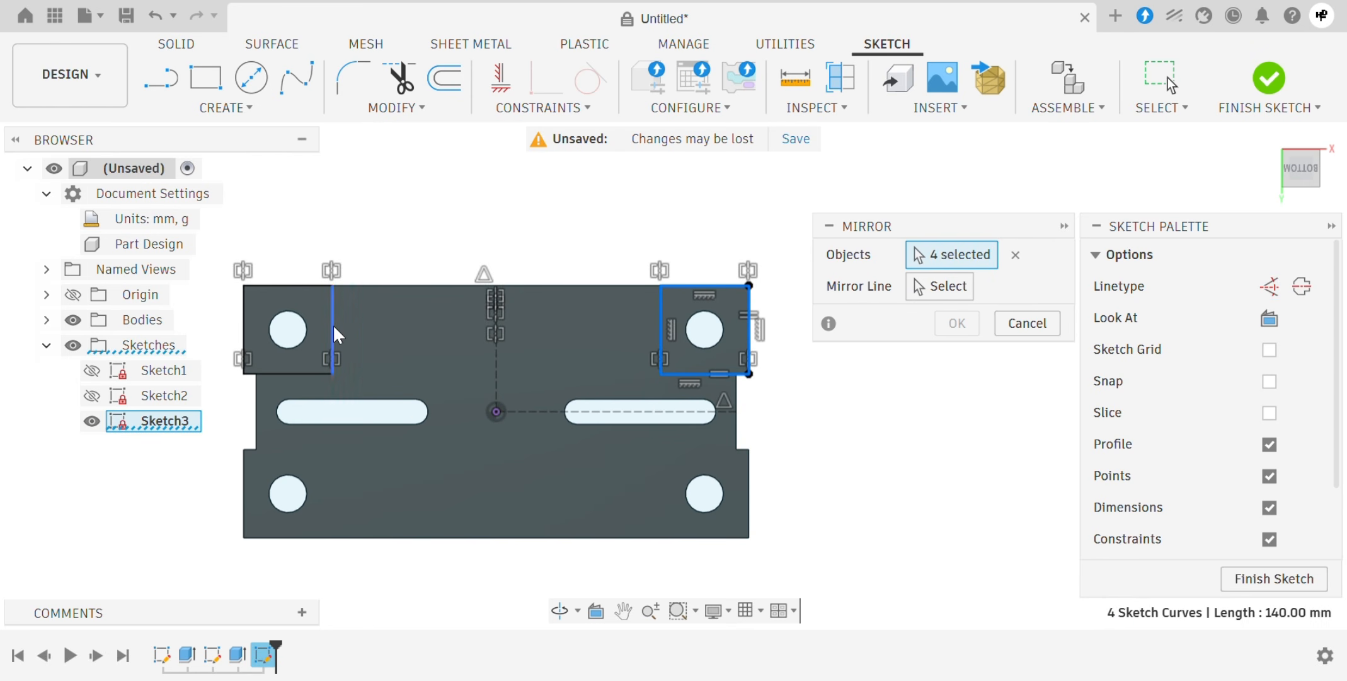
{"action": "left_click", "coordinate": [303, 286]}
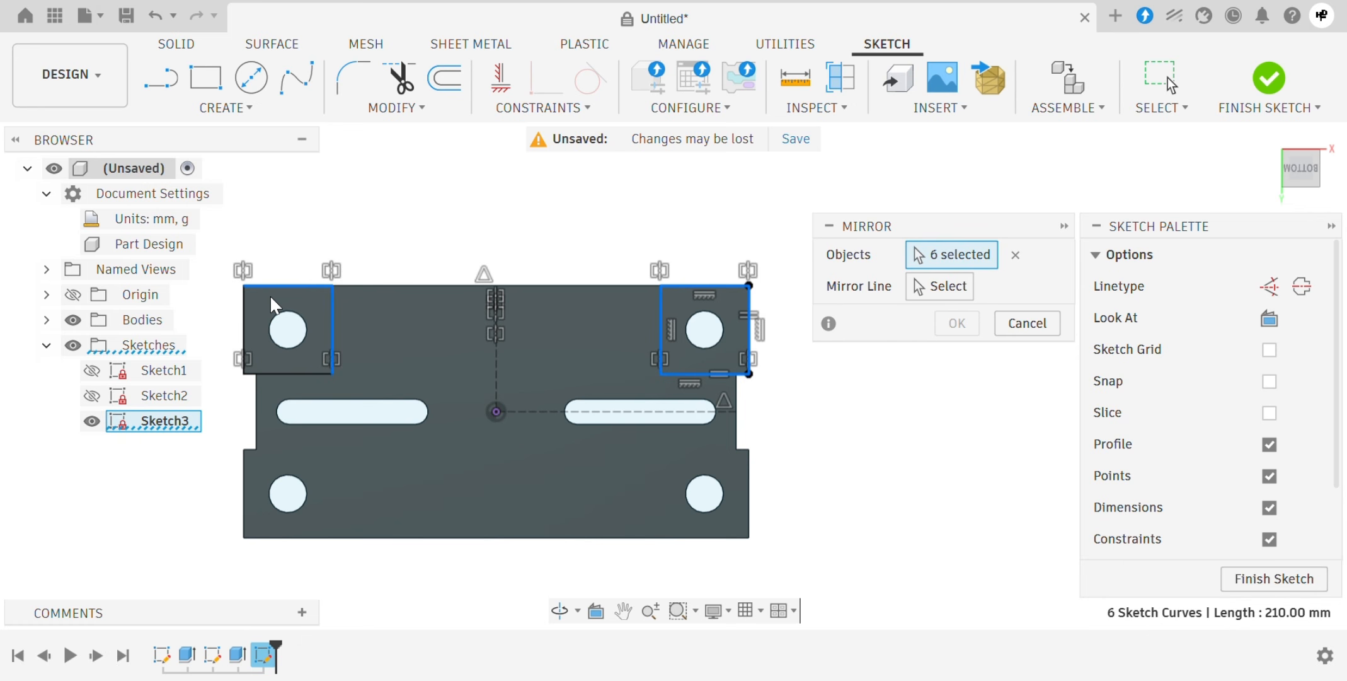
{"action": "left_click", "coordinate": [244, 318]}
{"action": "left_click", "coordinate": [286, 374]}
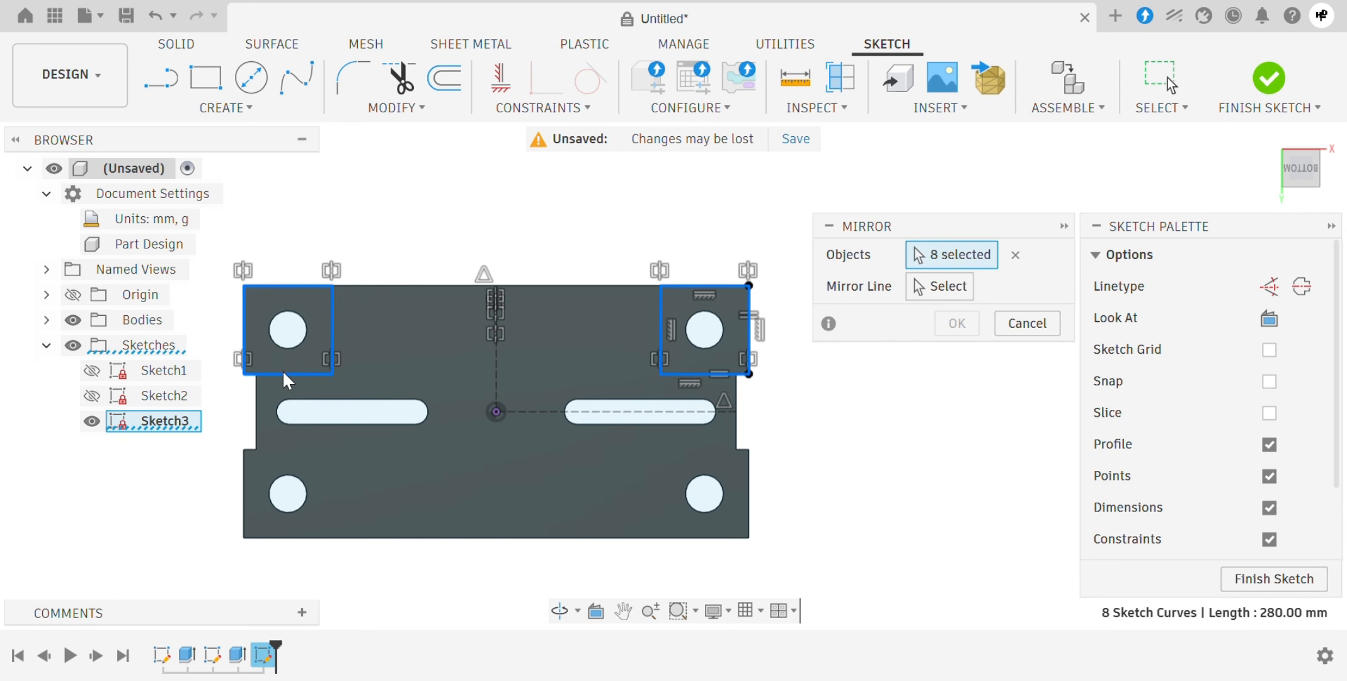
{"action": "left_click", "coordinate": [940, 290]}
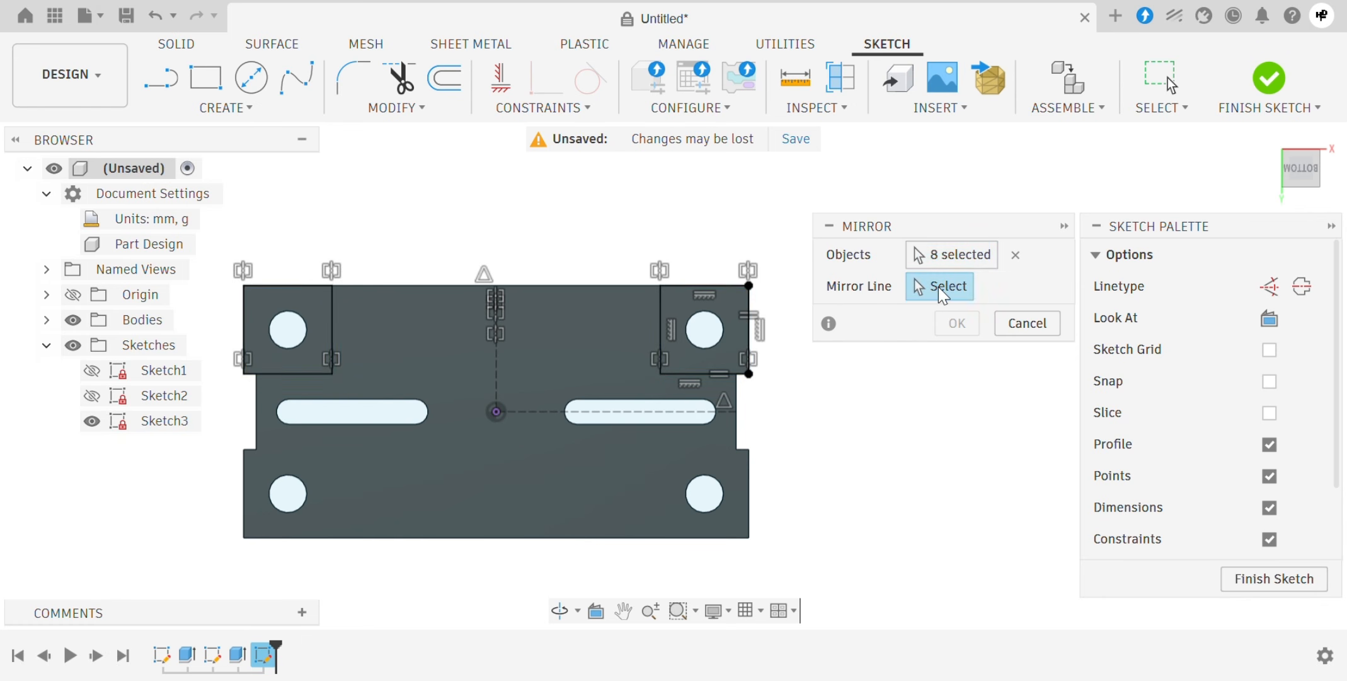
{"action": "left_click", "coordinate": [687, 412]}
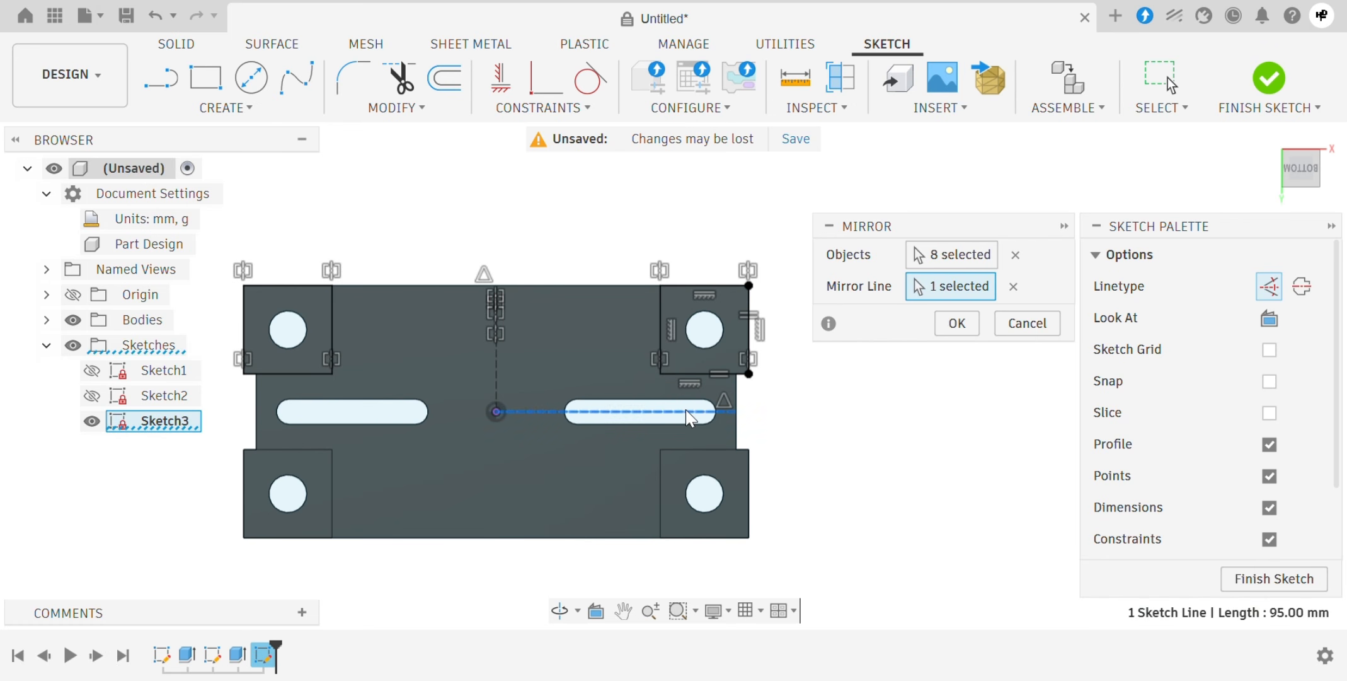
{"action": "left_click", "coordinate": [943, 326]}
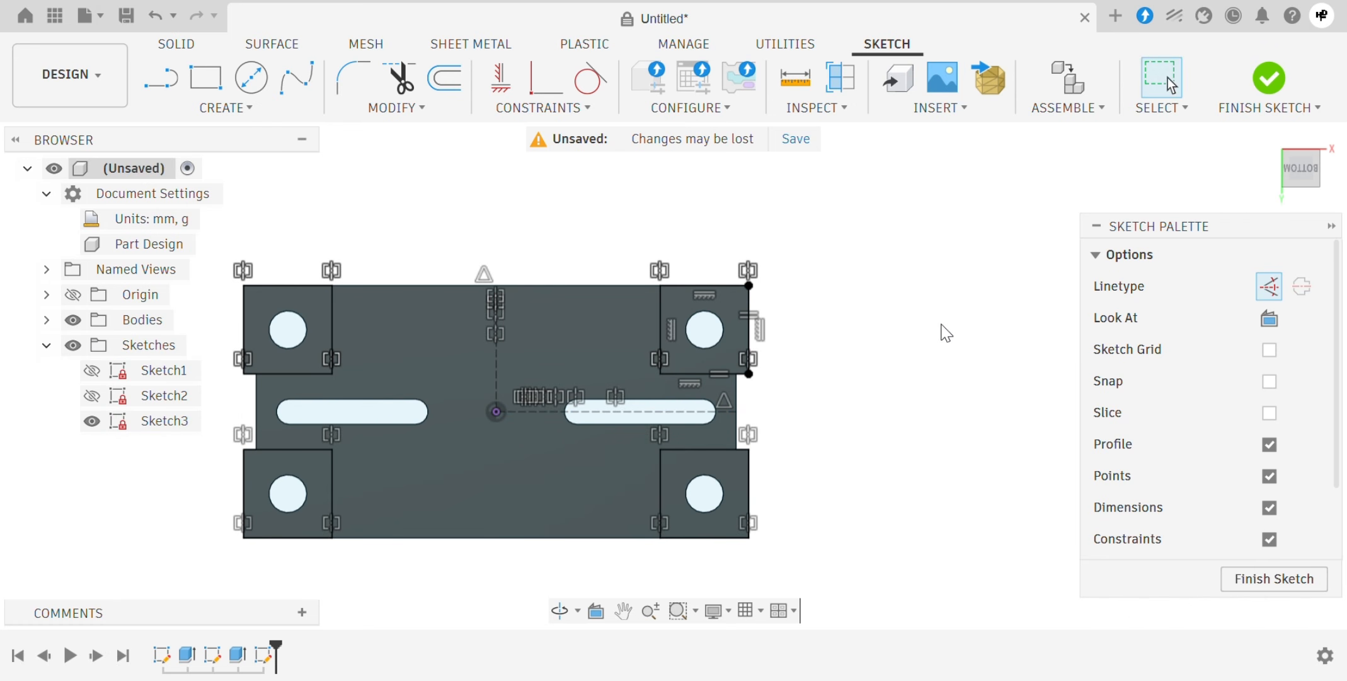
Set up an Extrude of the central profile between the four corner squares, with the Cut operation
{"action": "left_click", "coordinate": [622, 610]}
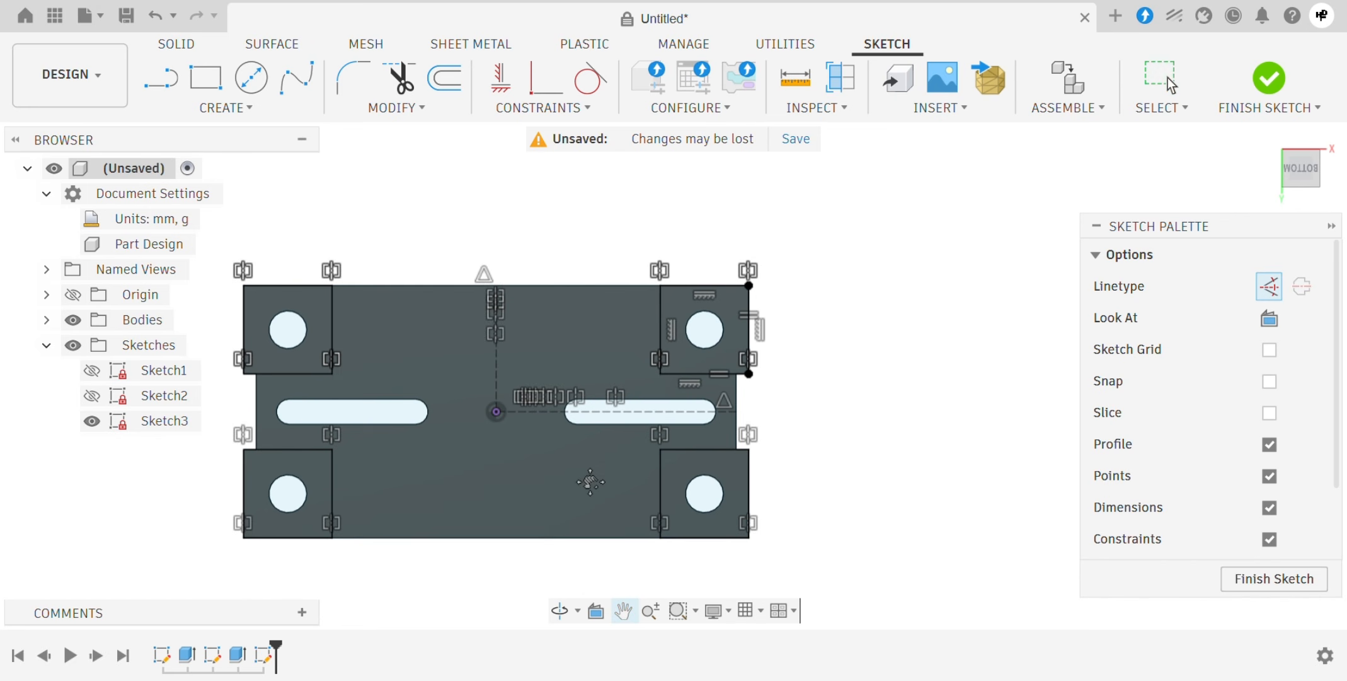
{"action": "left_click_drag", "start_coordinate": [587, 483], "coordinate": [708, 461]}
{"action": "scroll", "coordinate": [574, 373], "scroll_direction": "up", "scroll_amount": 1}
{"action": "left_click_drag", "start_coordinate": [589, 359], "coordinate": [603, 364]}
{"action": "scroll", "coordinate": [606, 361], "scroll_direction": "up", "scroll_amount": 1}
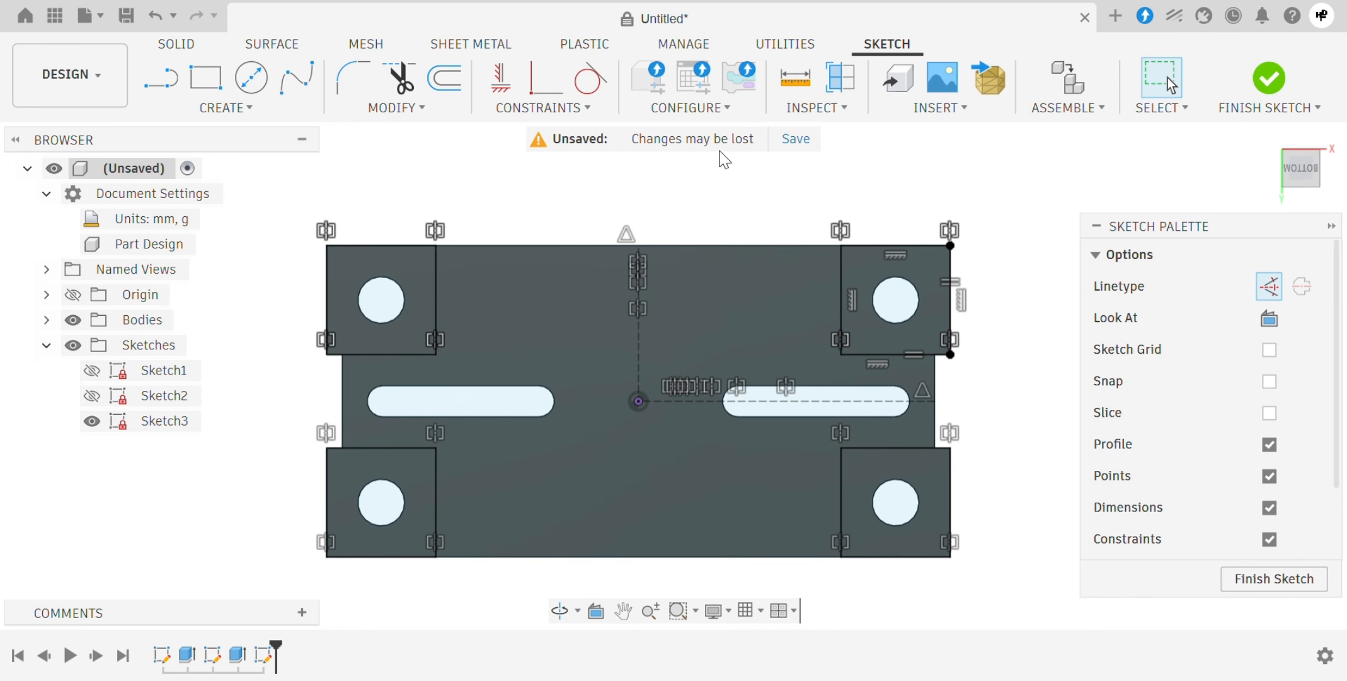
{"action": "left_click", "coordinate": [189, 51]}
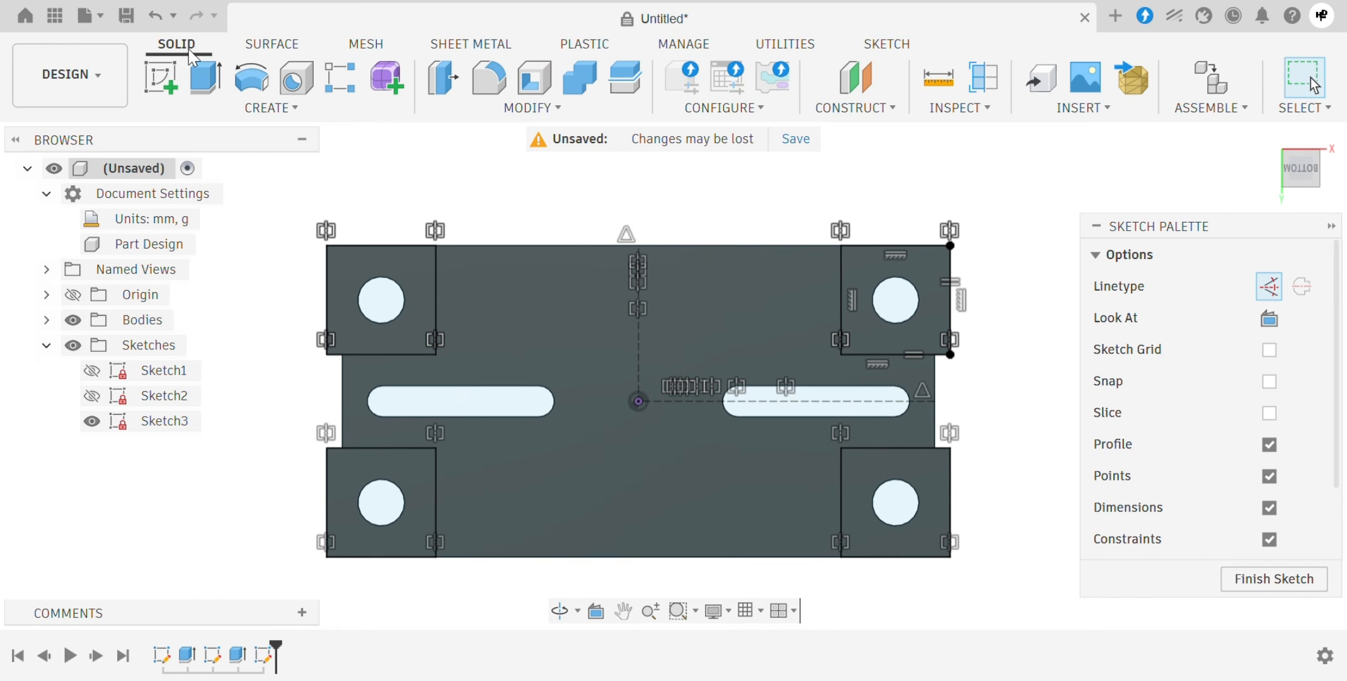
{"action": "left_click", "coordinate": [206, 79]}
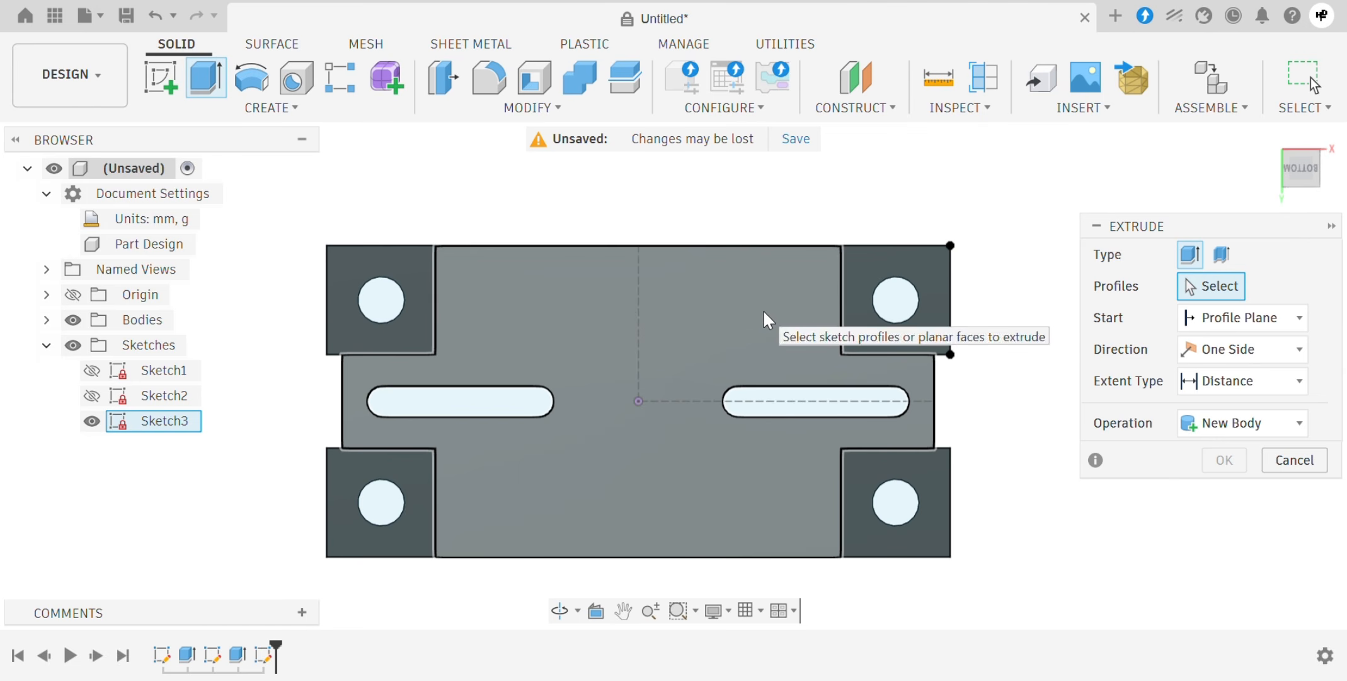
{"action": "left_click", "coordinate": [764, 312]}
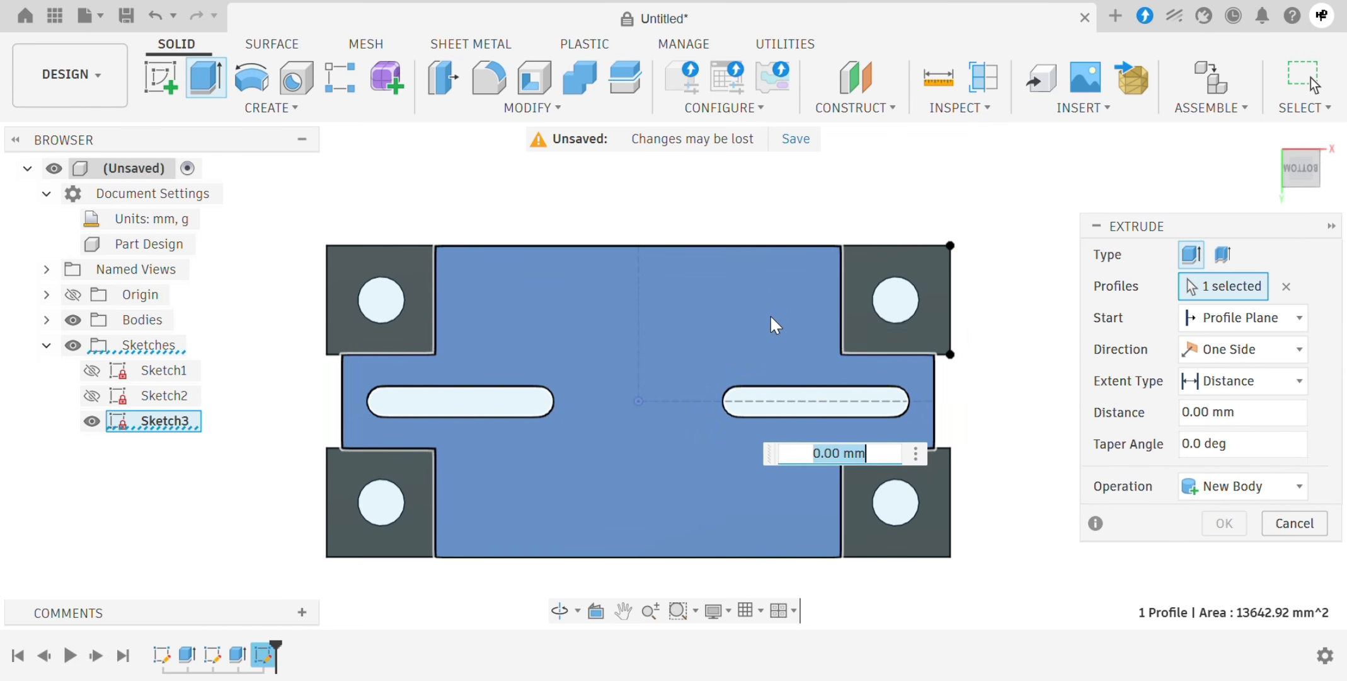
{"action": "left_click", "coordinate": [1196, 488]}
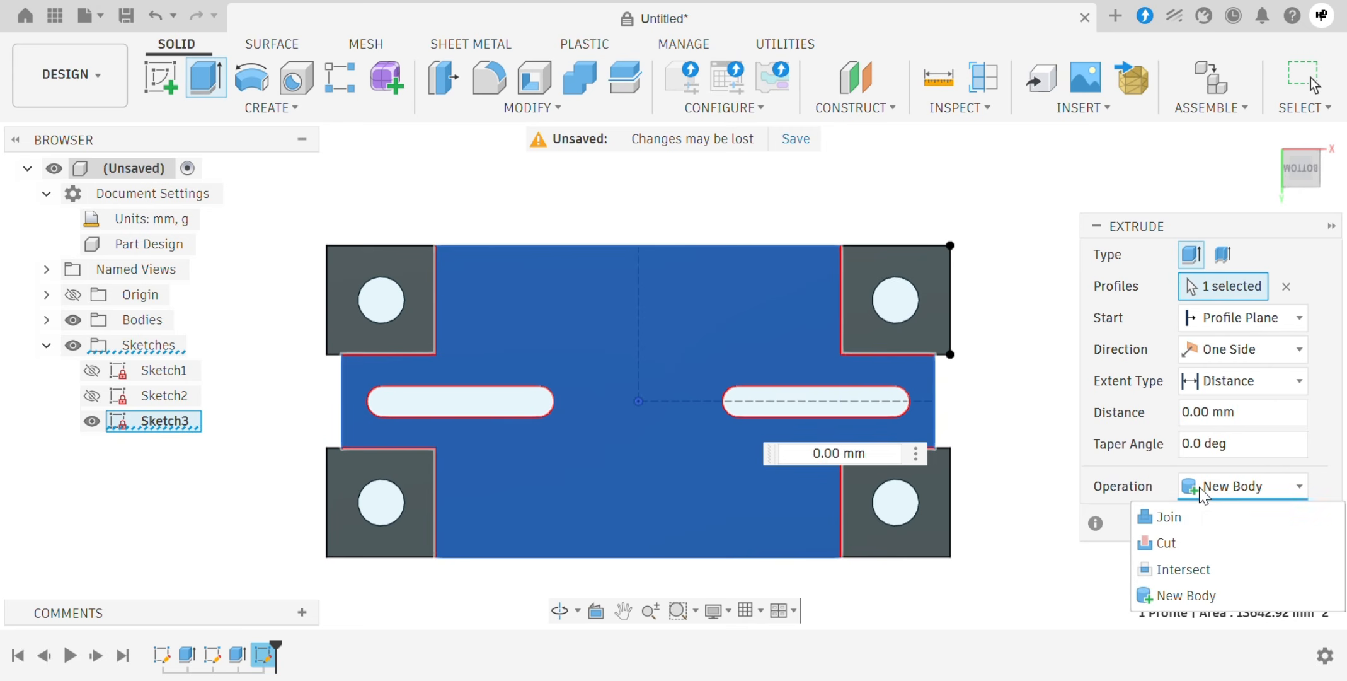
{"action": "left_click", "coordinate": [1192, 543]}
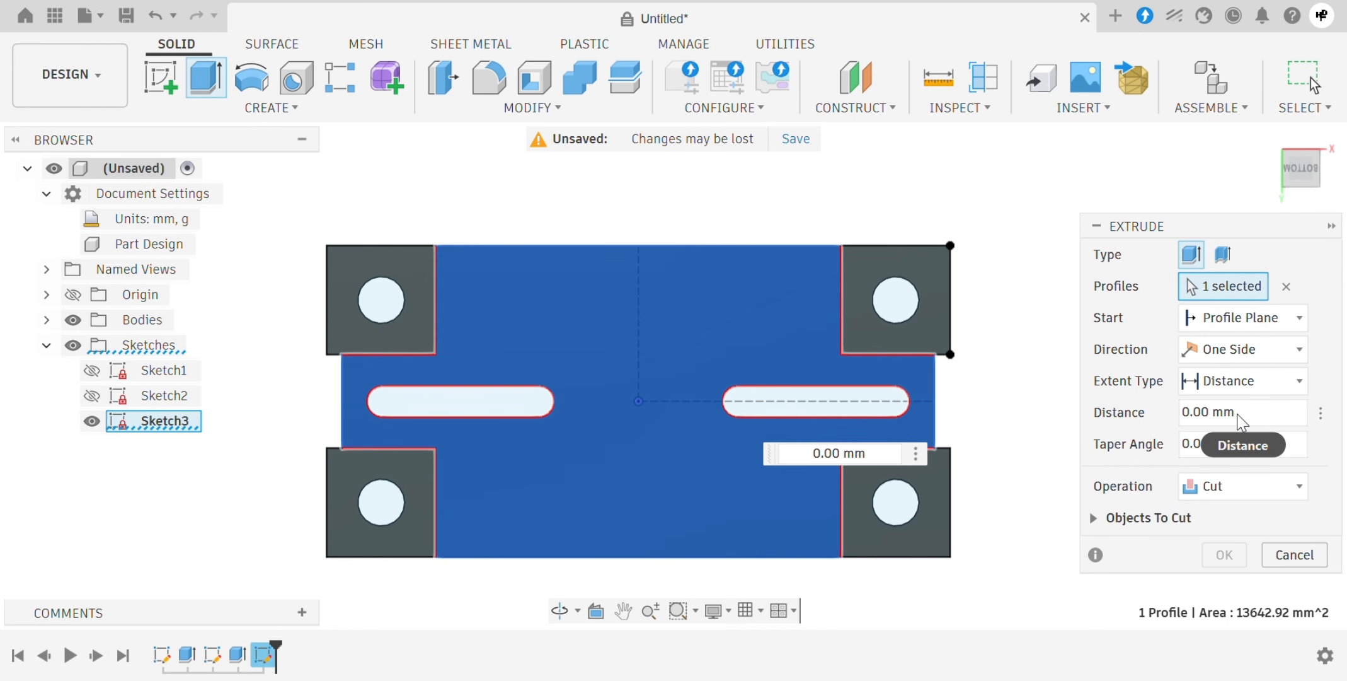
Set the cut distance to -5 mm, complete the extrusion, and show the part in an isometric view
{"action": "middle_click_drag", "start_coordinate": [999, 392], "coordinate": [1008, 544], "text": "shift"}
{"action": "scroll", "coordinate": [774, 274], "scroll_direction": "down", "scroll_amount": 1}
{"action": "middle_click_drag", "start_coordinate": [762, 317], "coordinate": [765, 335], "text": "shift"}
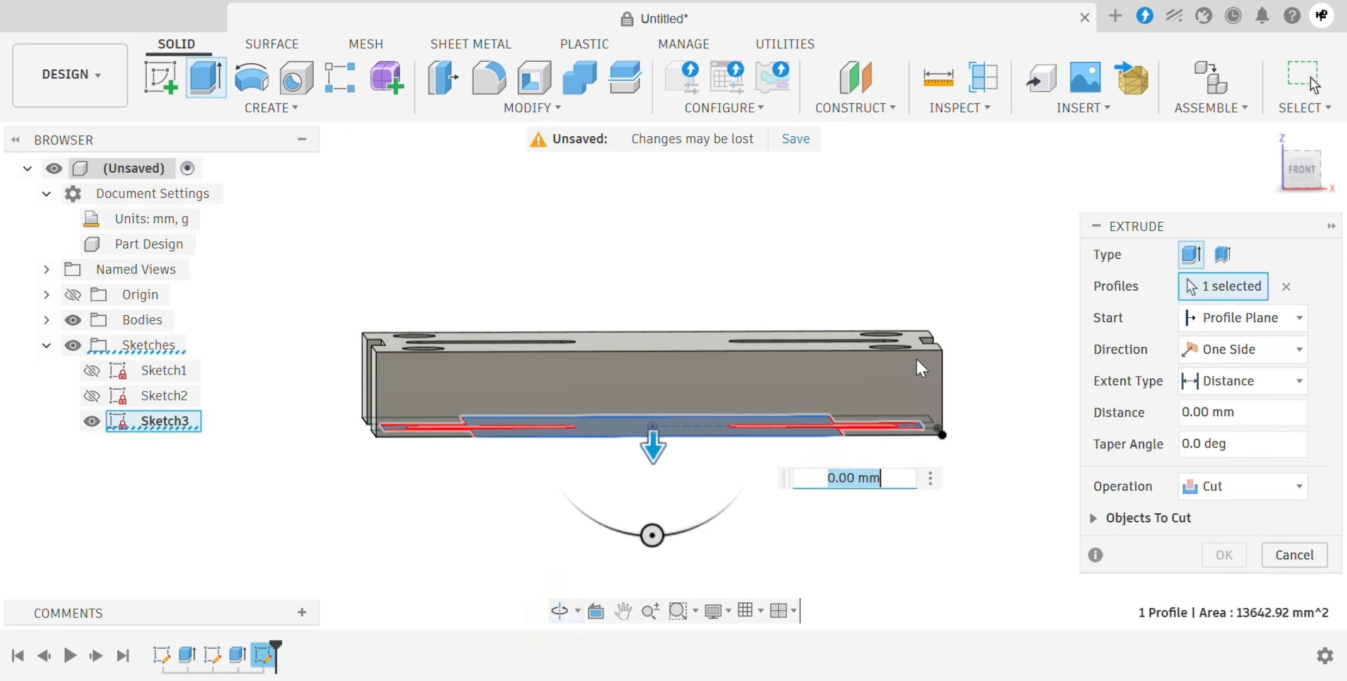
{"action": "middle_click_drag", "start_coordinate": [922, 368], "coordinate": [941, 337], "text": "shift"}
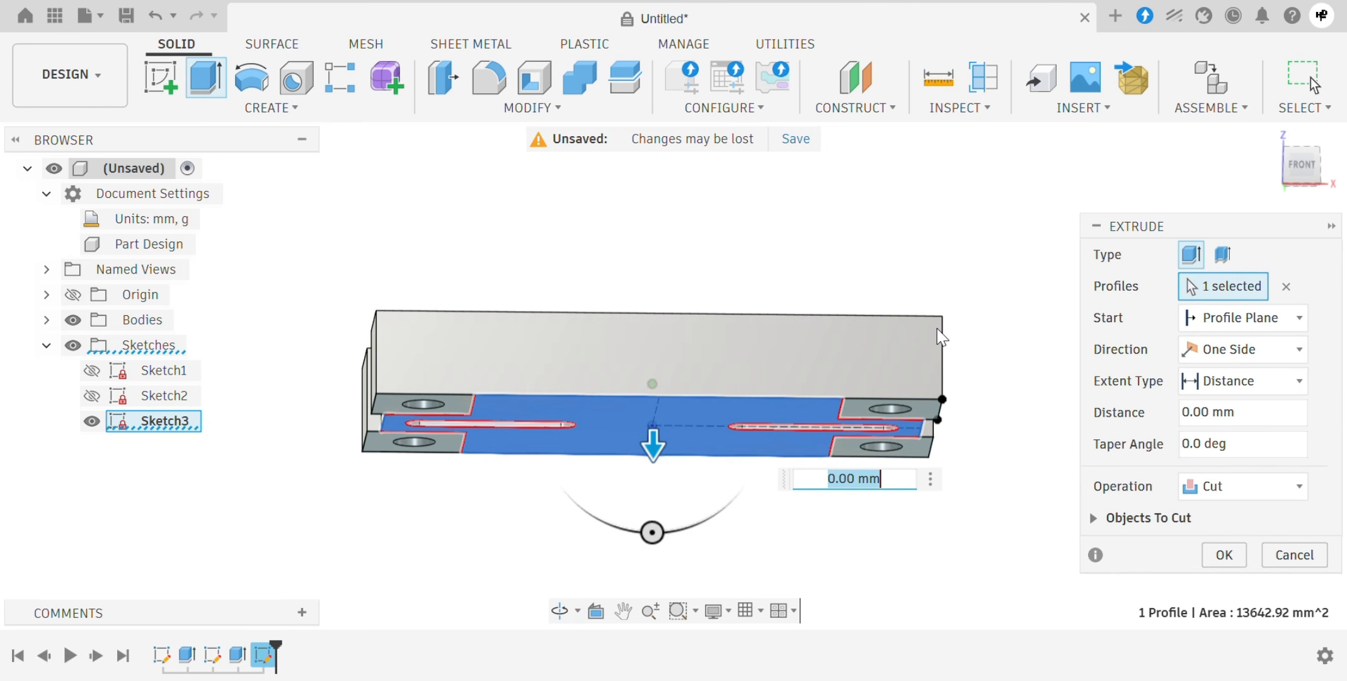
{"action": "left_click", "coordinate": [1209, 413]}
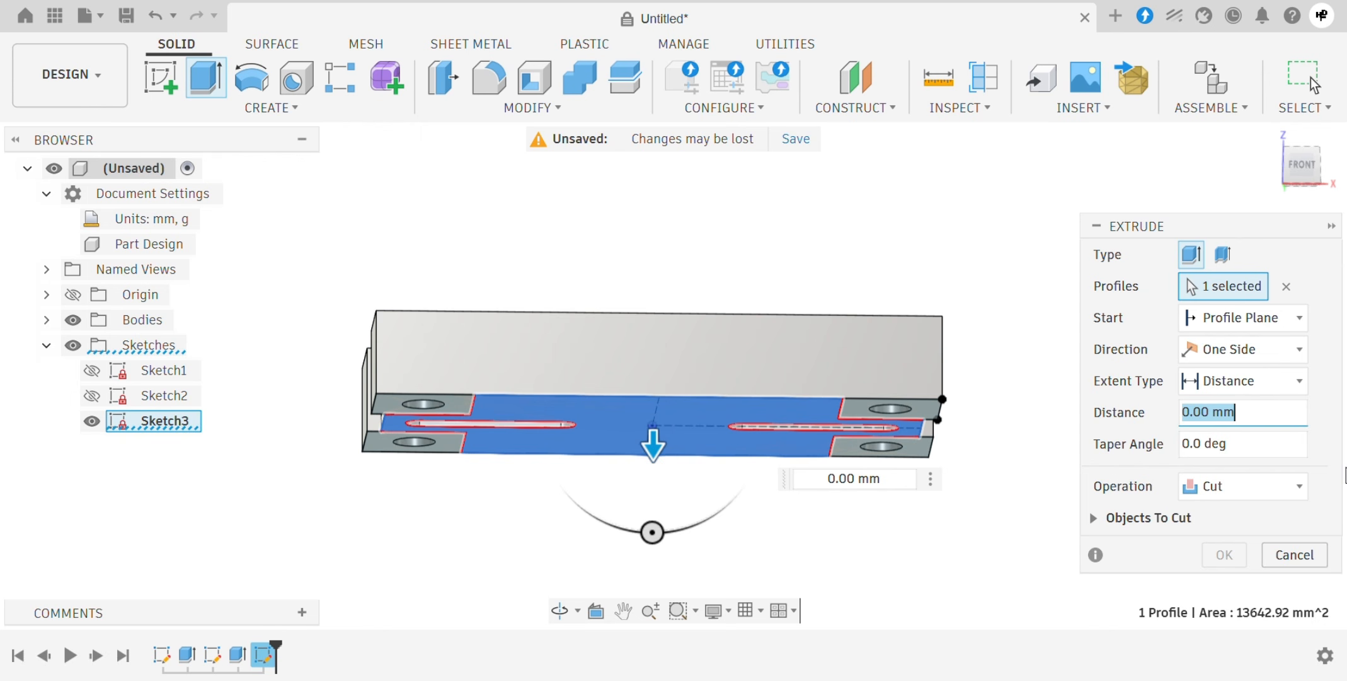
{"action": "type", "text": "5"}
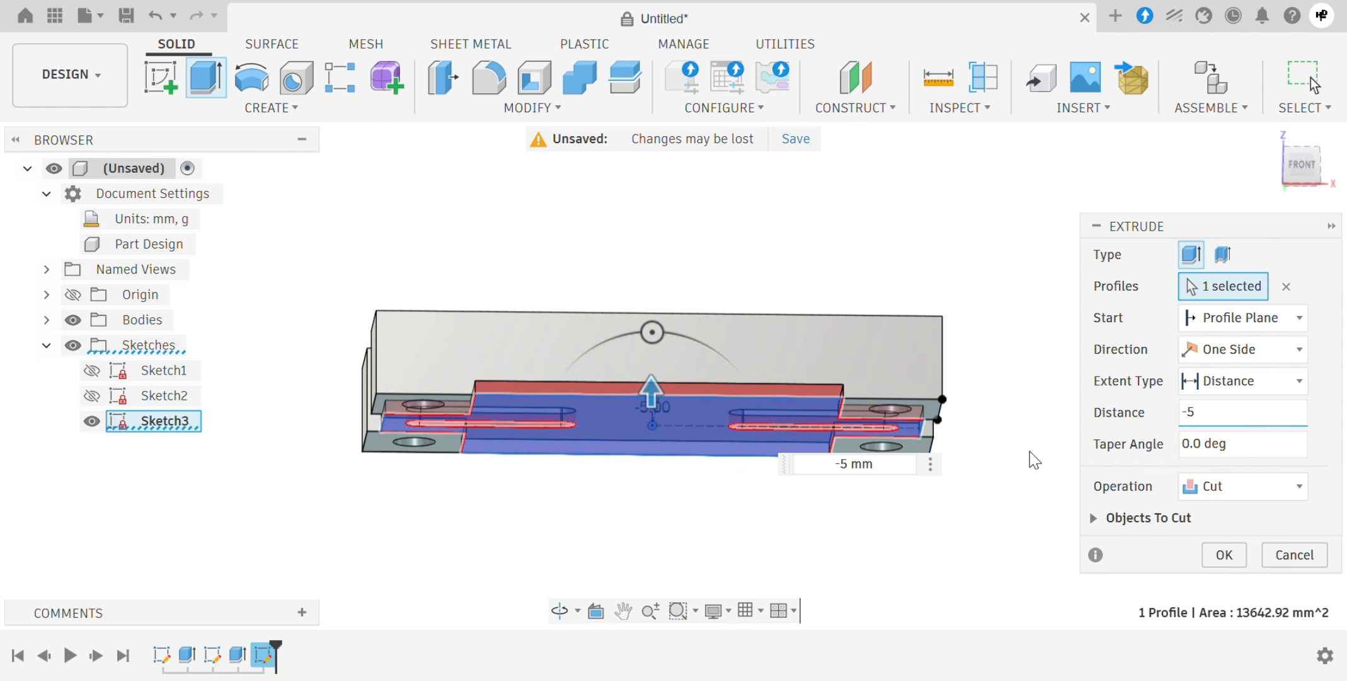
{"action": "middle_click_drag", "start_coordinate": [1001, 460], "coordinate": [1054, 516], "text": "shift"}
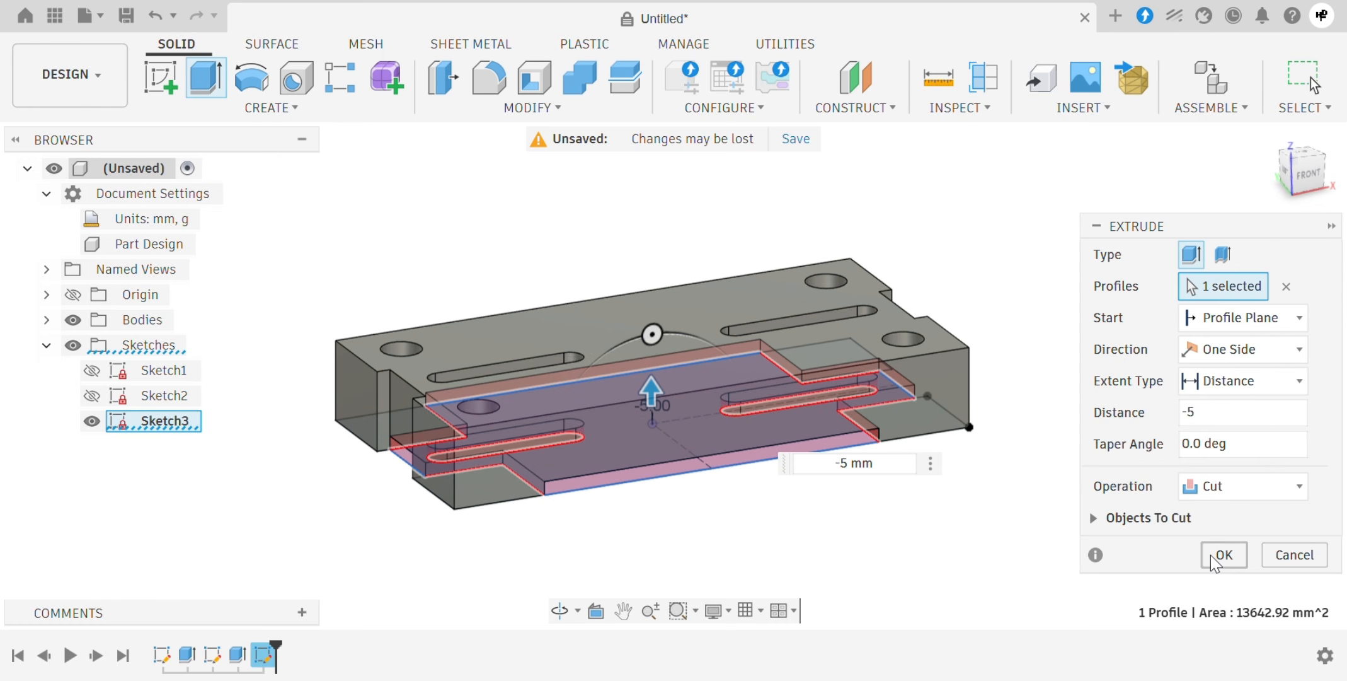
{"action": "left_click", "coordinate": [1210, 554]}
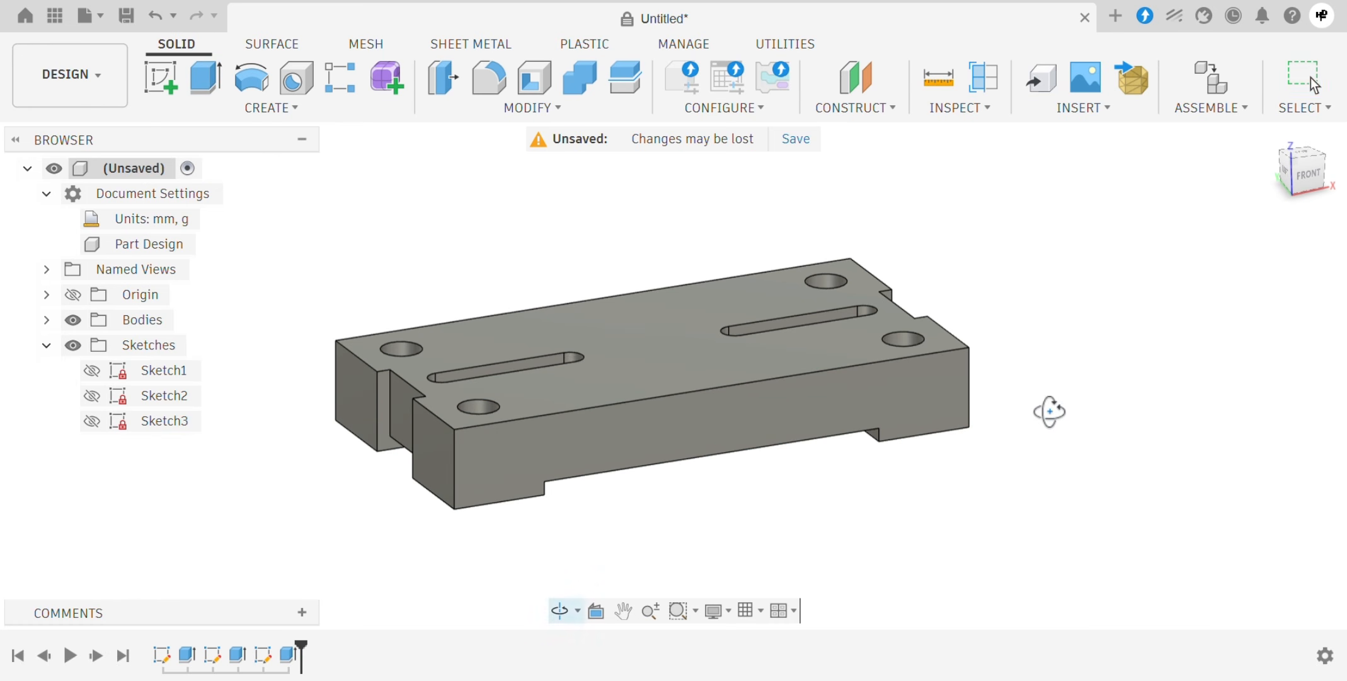
{"action": "middle_click_drag", "start_coordinate": [1050, 412], "coordinate": [1103, 371], "text": "shift"}
{"action": "left_click", "coordinate": [1272, 136]}
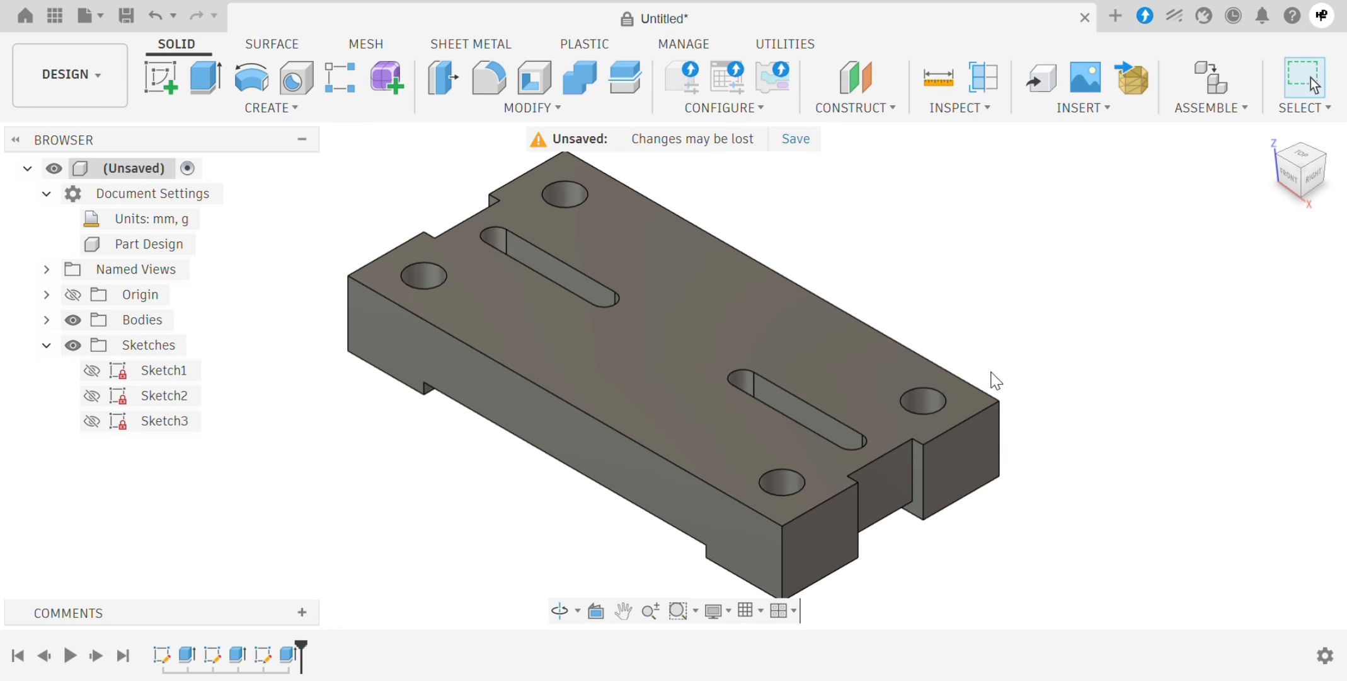
Start a sketch on the vertical YZ plane and draw a rectangle 47.5 mm wide and 50 mm high above the plate
{"action": "left_click", "coordinate": [163, 79]}
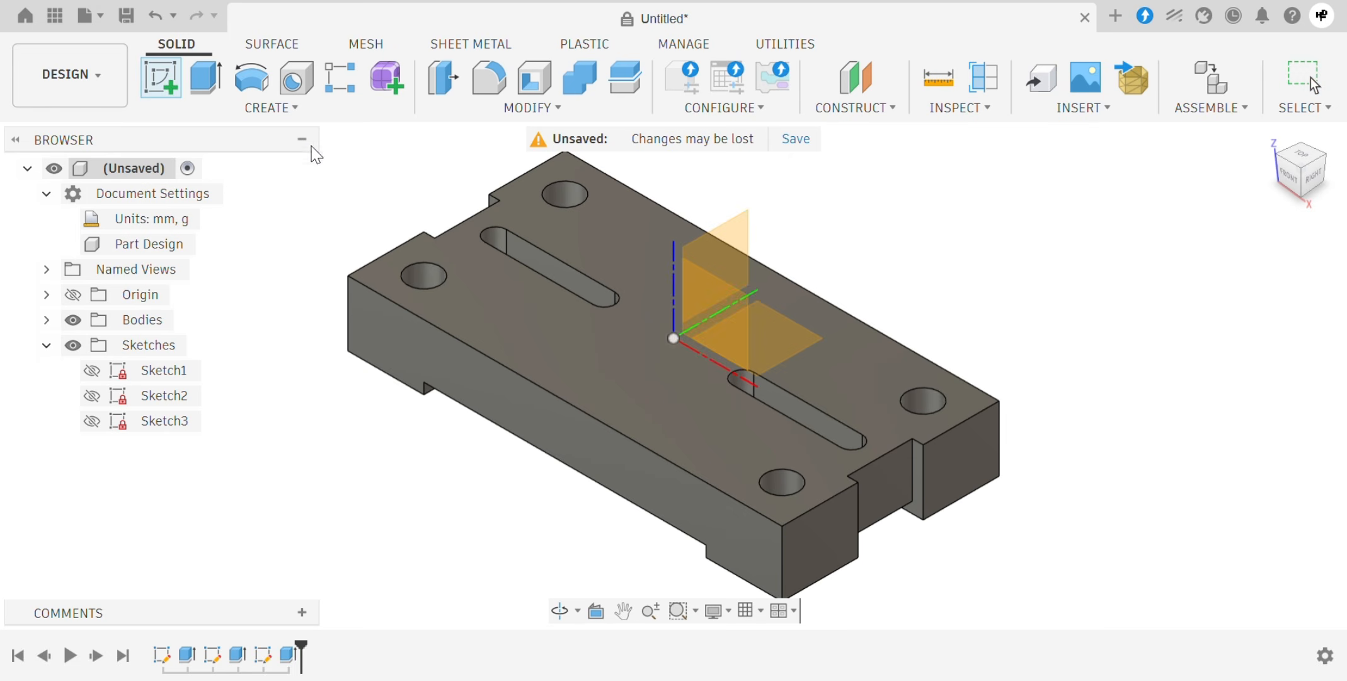
{"action": "left_click", "coordinate": [716, 251]}
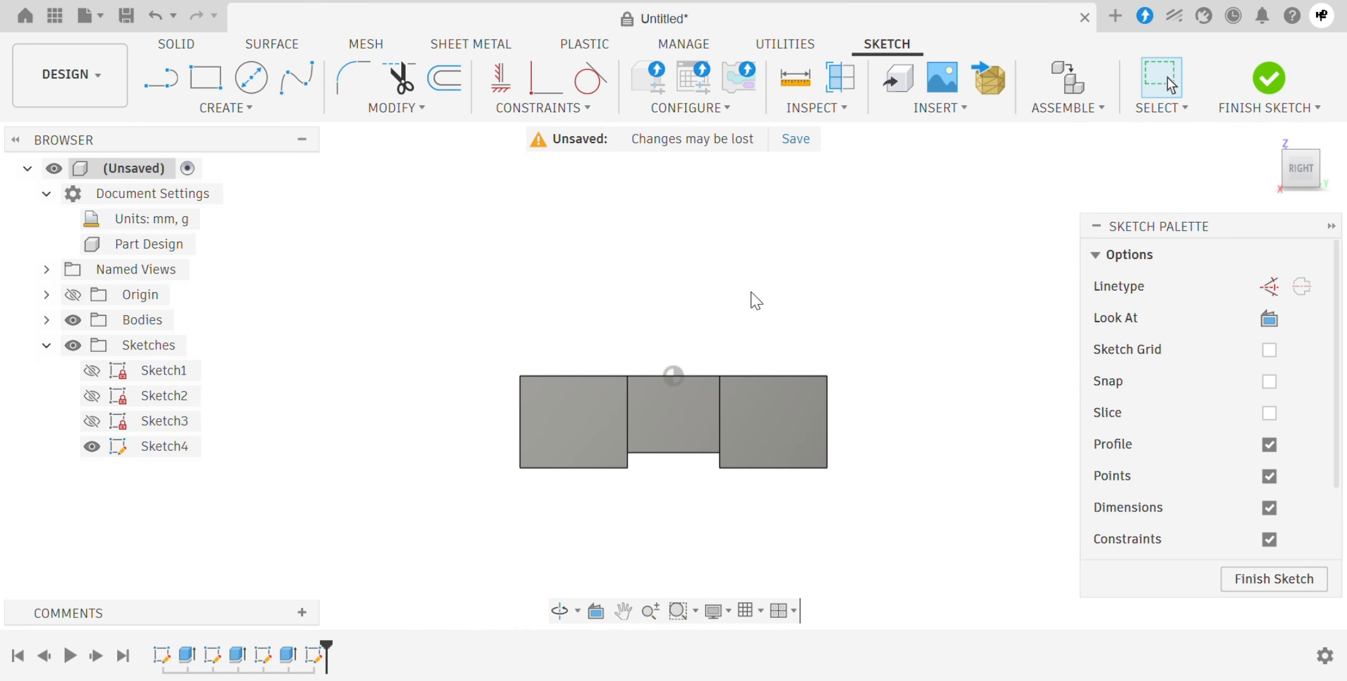
{"action": "left_click", "coordinate": [207, 79]}
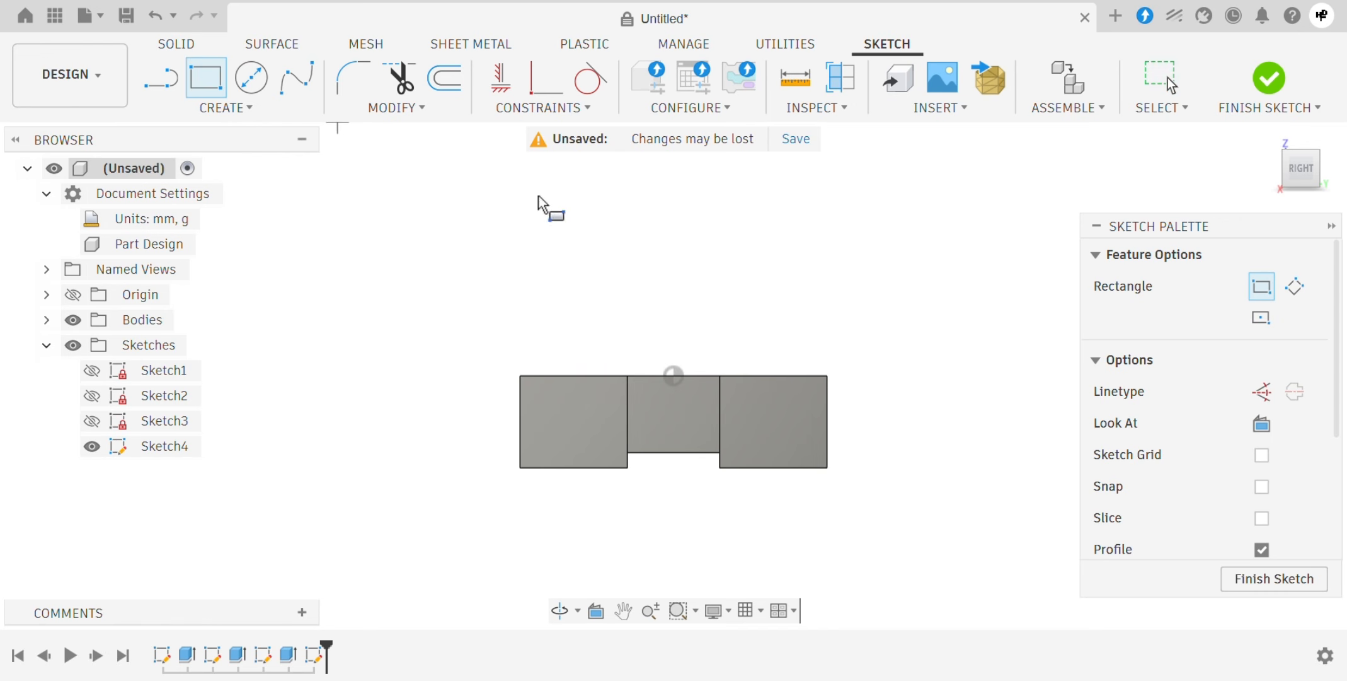
{"action": "left_click", "coordinate": [741, 257]}
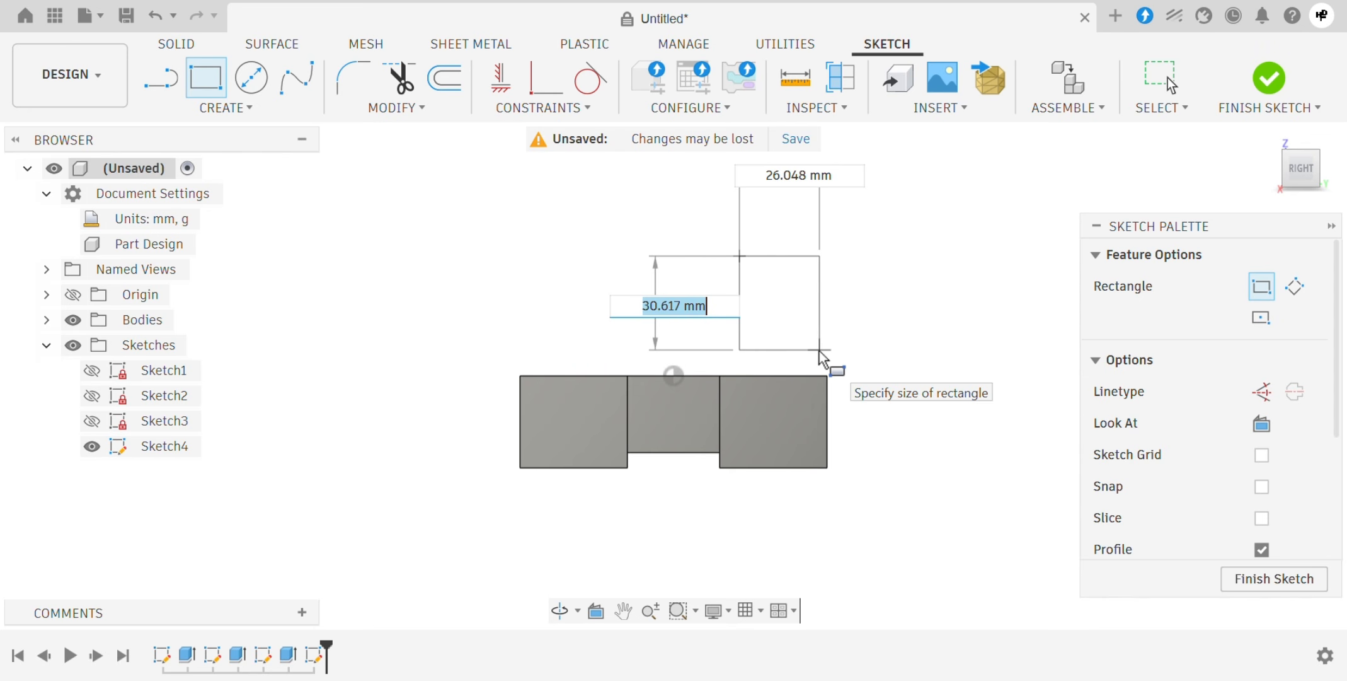
{"action": "type", "text": "50"}
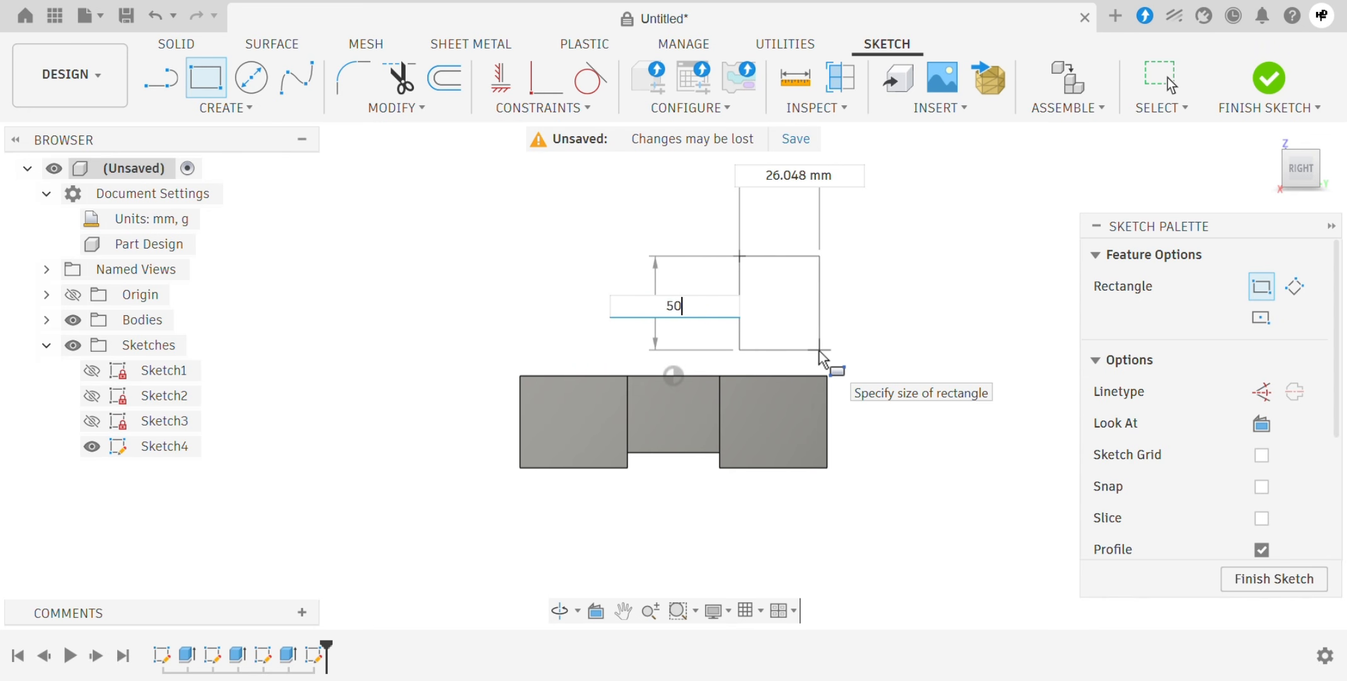
{"action": "key", "text": "Tab"}
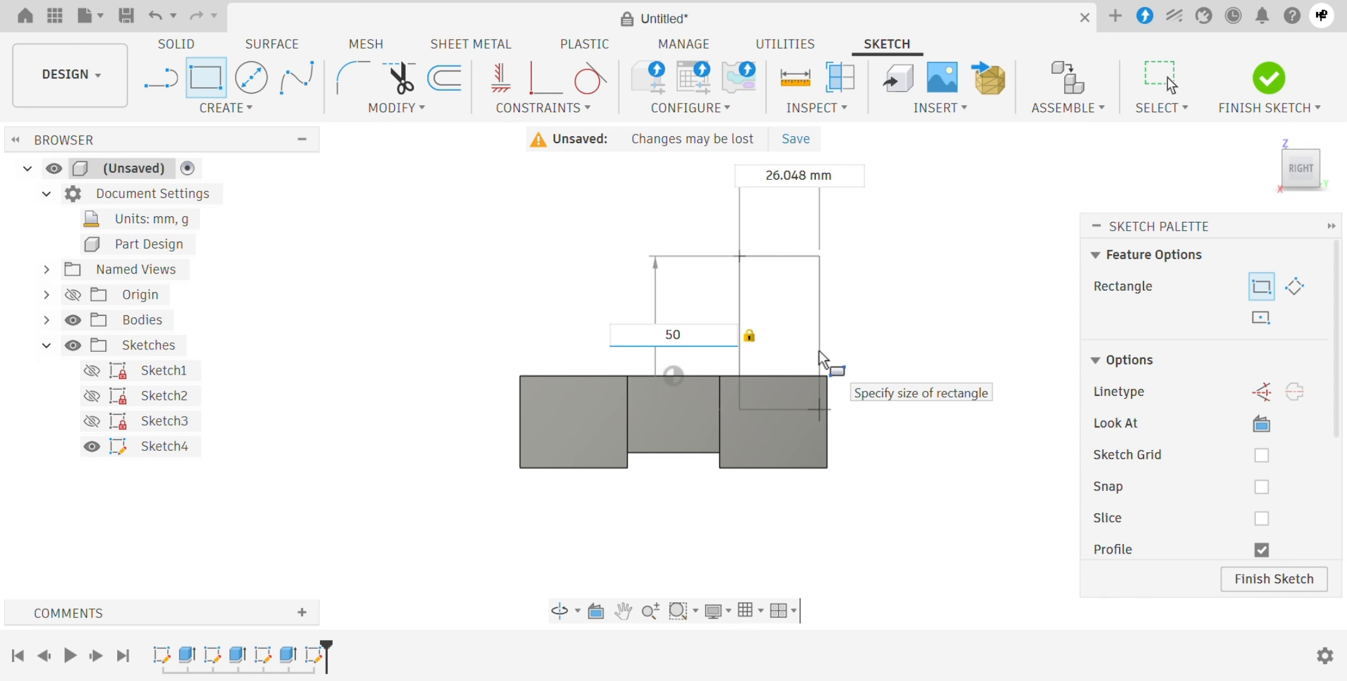
{"action": "key", "text": "Tab"}
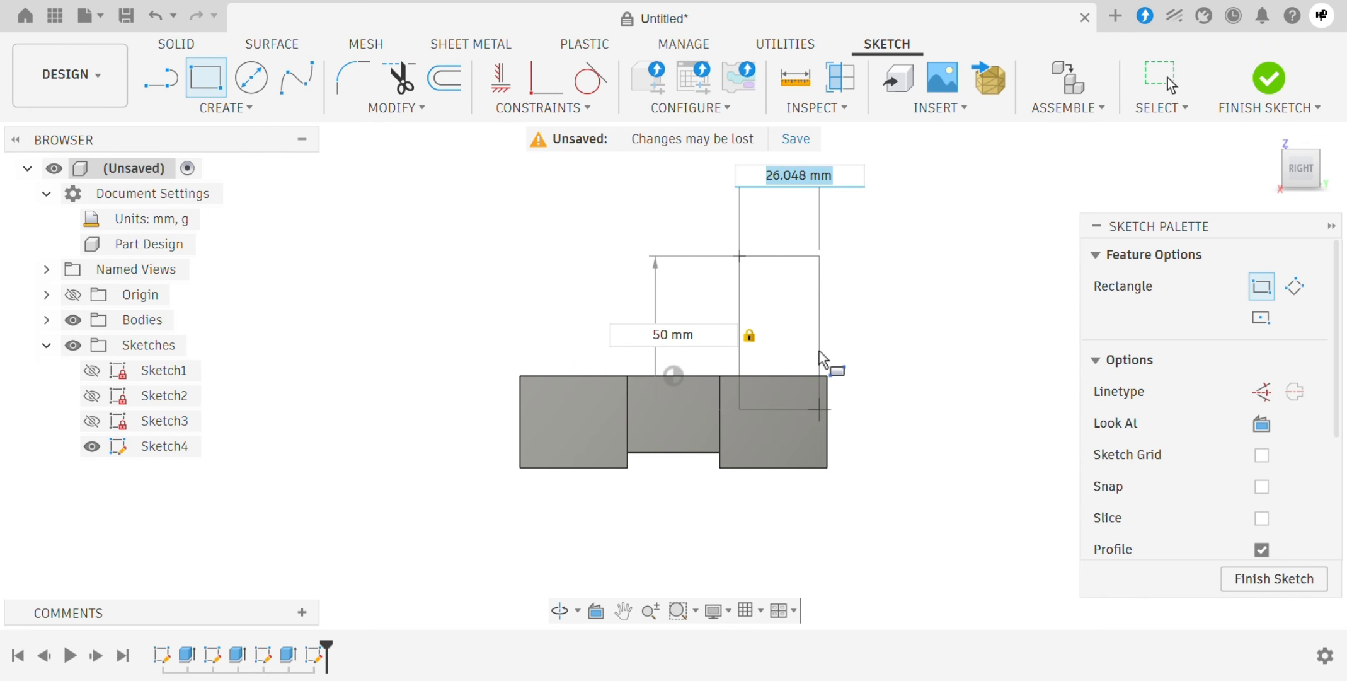
{"action": "type", "text": "47"}
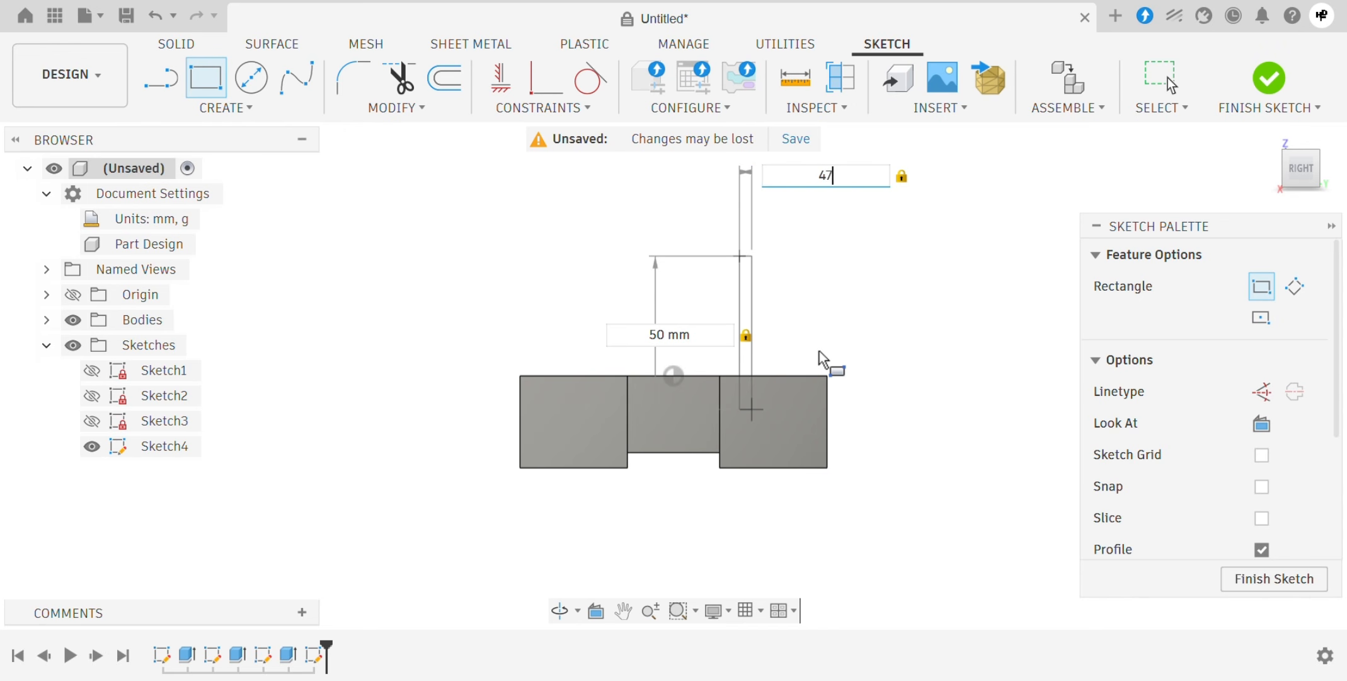
{"action": "type", "text": ".5"}
{"action": "key", "text": "Return"}
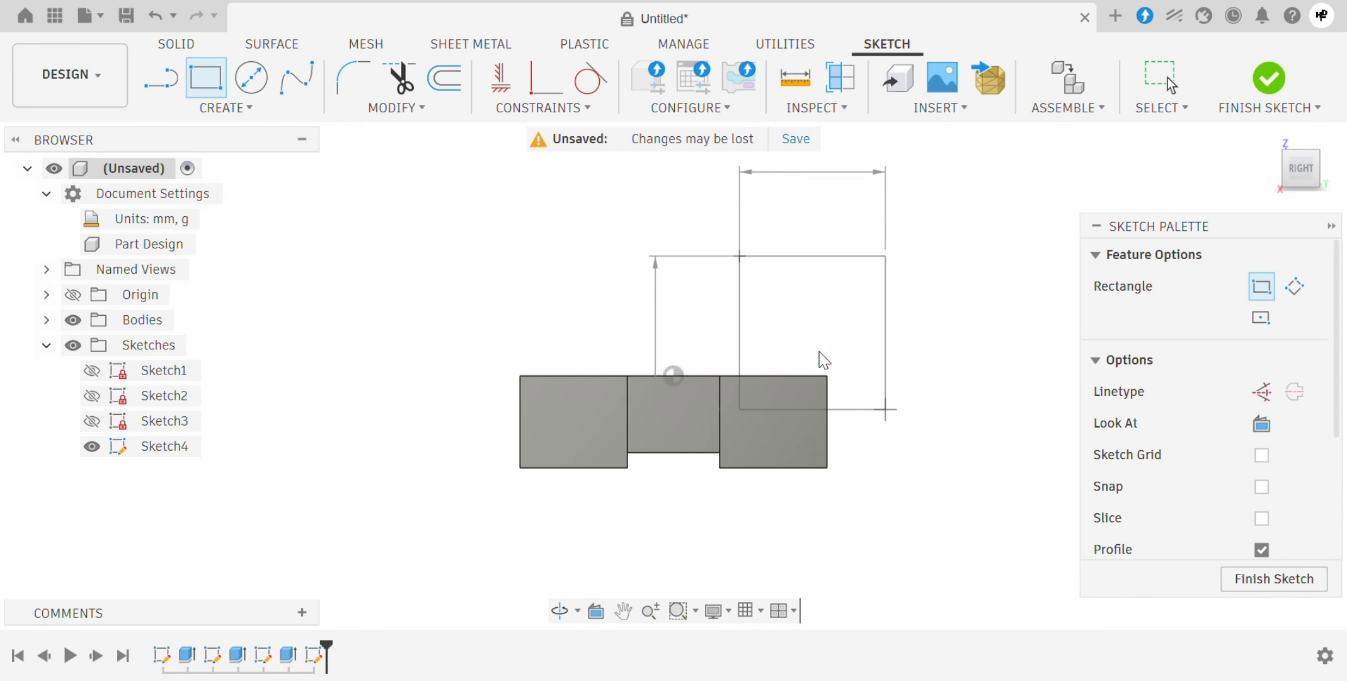
{"action": "key", "text": "Escape"}
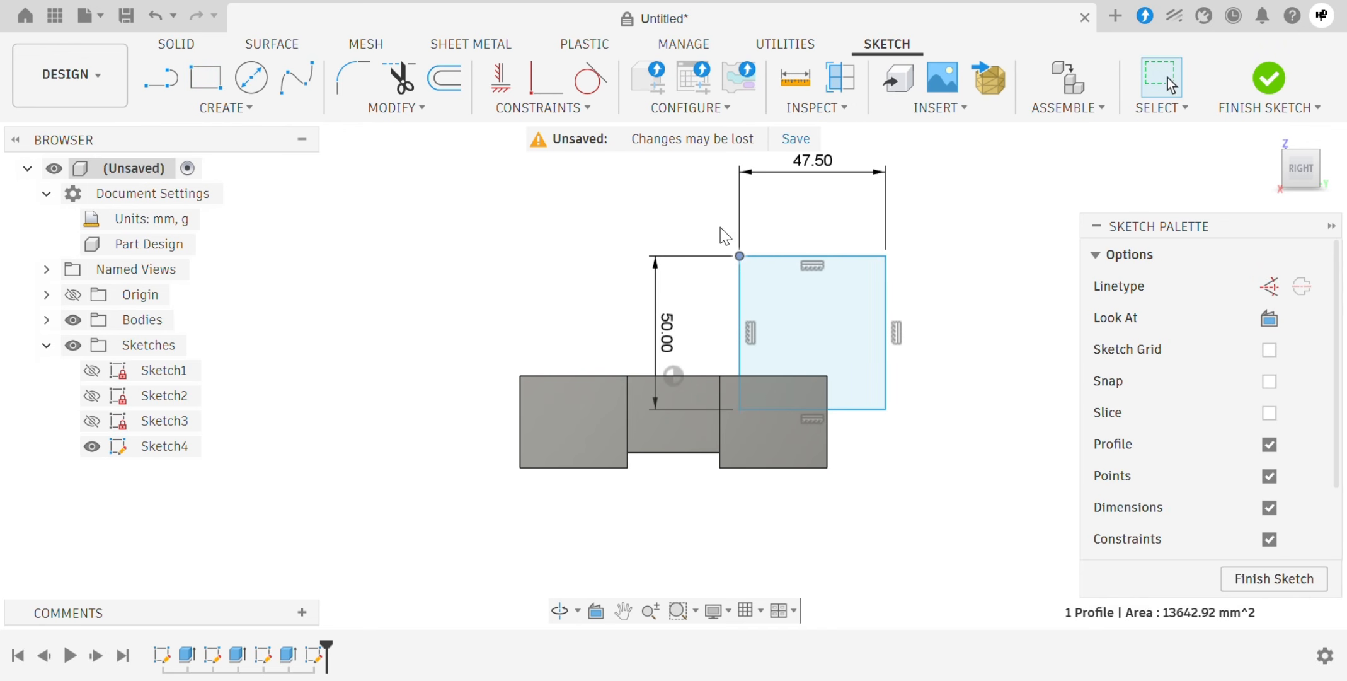
Reposition the rectangle above the plate and make its lower-right corner coincident with the plate's upper-right corner
{"action": "left_click_drag", "start_coordinate": [740, 256], "coordinate": [683, 201]}
{"action": "scroll", "coordinate": [710, 351], "scroll_direction": "down", "scroll_amount": 2}
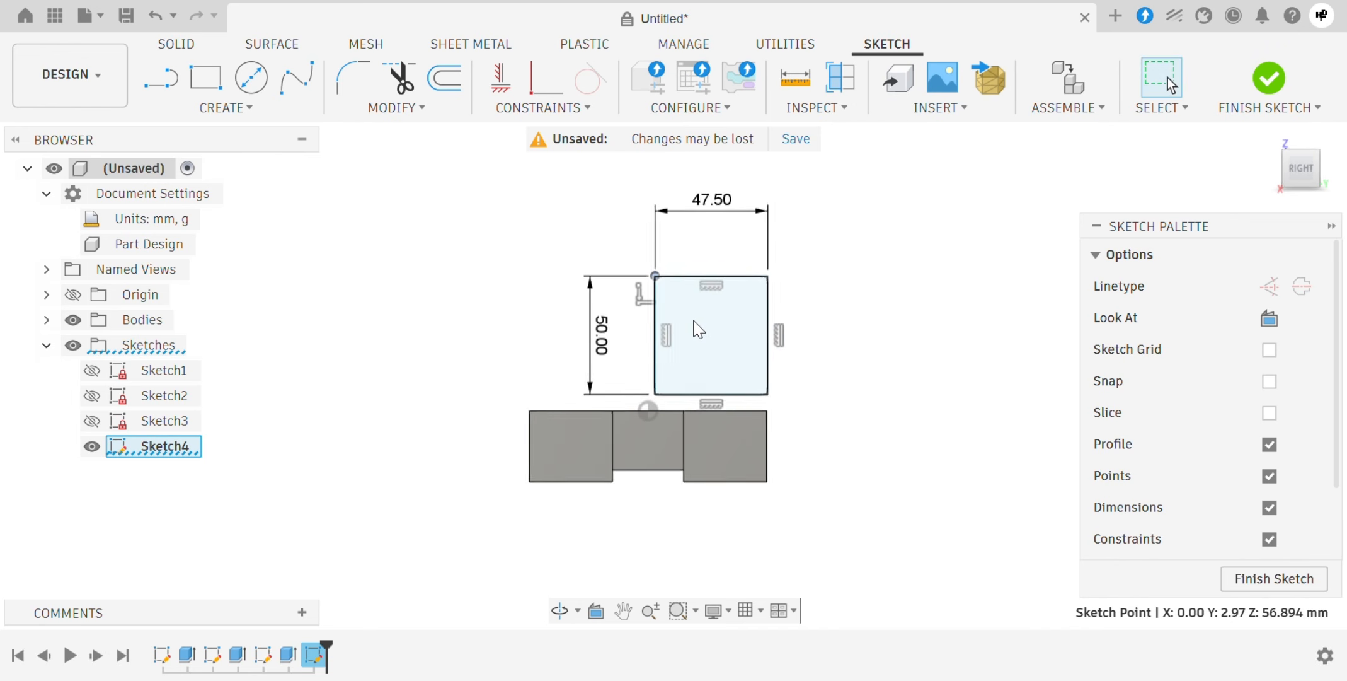
{"action": "scroll", "coordinate": [694, 320], "scroll_direction": "up", "scroll_amount": 1}
{"action": "left_click", "coordinate": [822, 349]}
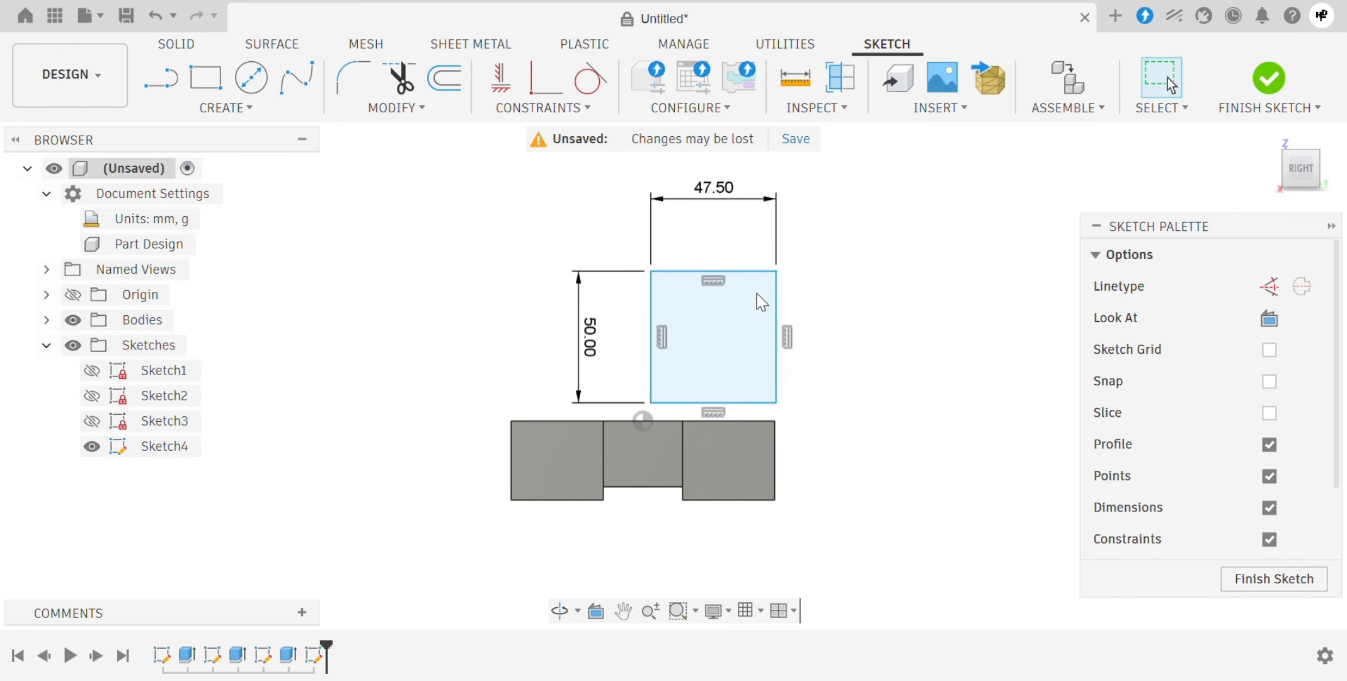
{"action": "left_click", "coordinate": [555, 89]}
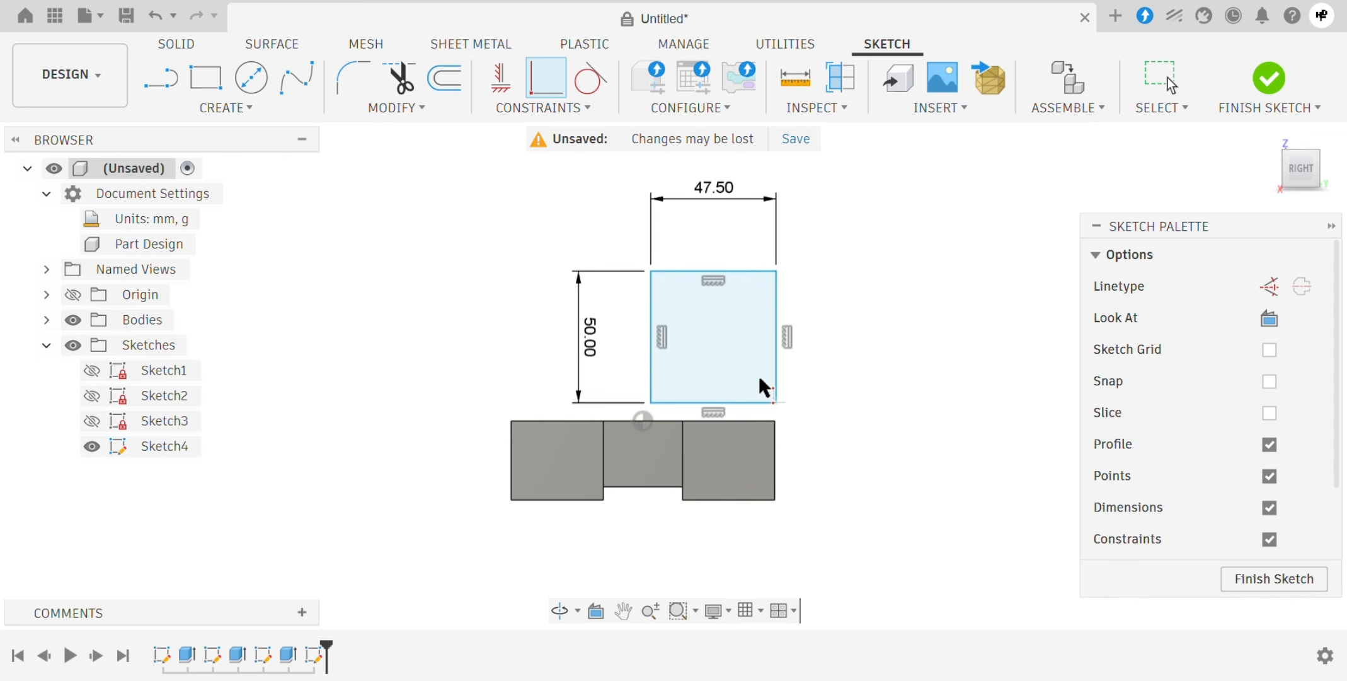
{"action": "left_click", "coordinate": [776, 403]}
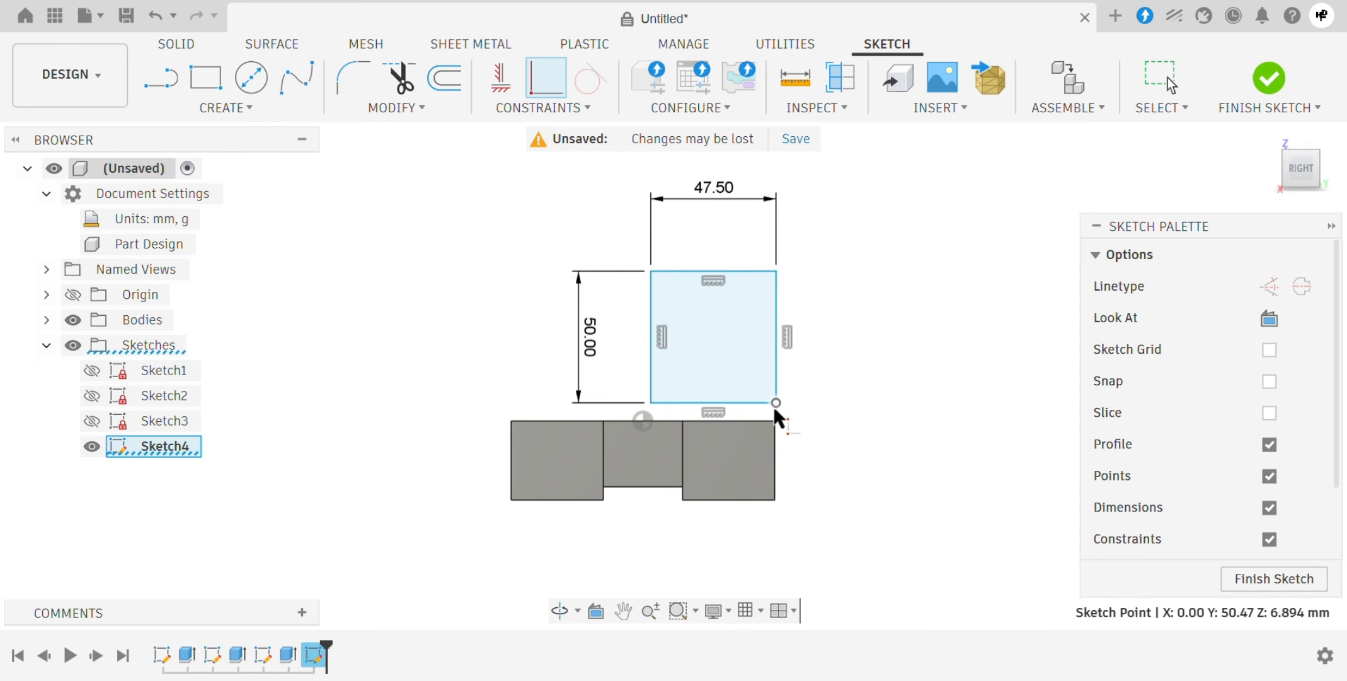
{"action": "left_click", "coordinate": [774, 421]}
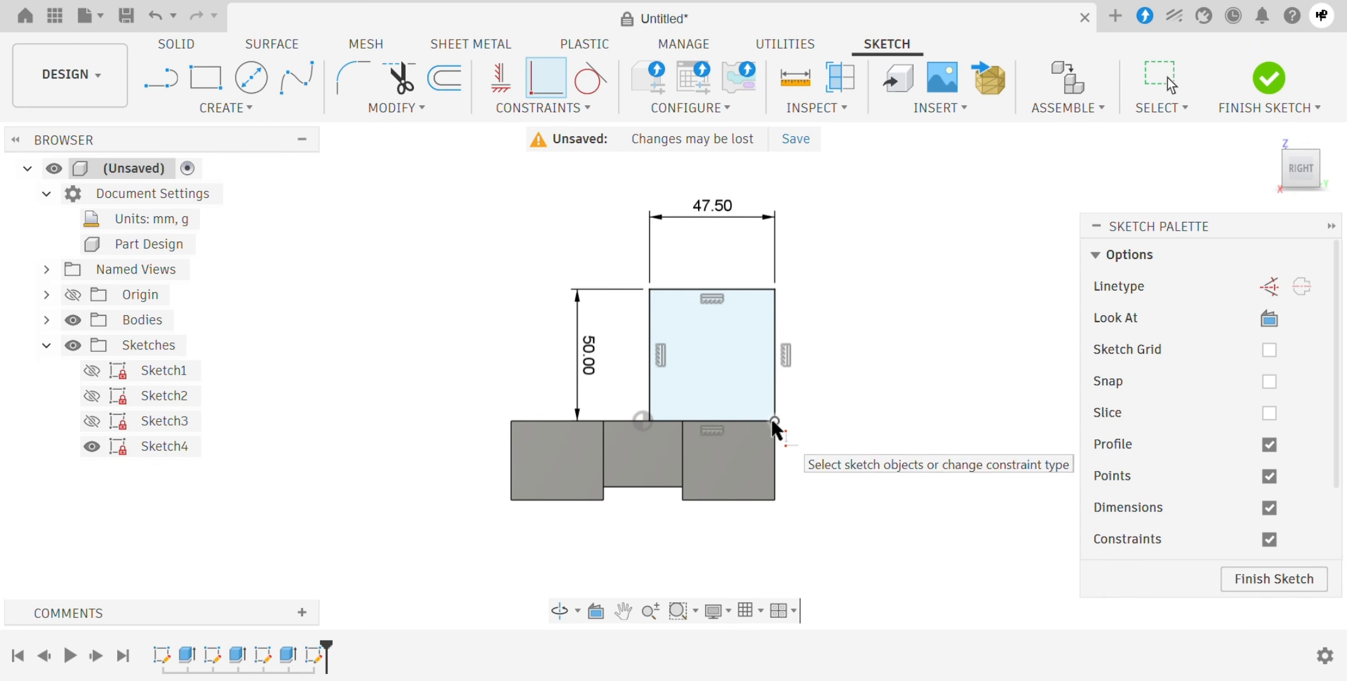
Draw a vertical construction line about 47.5 mm long upward from the origin
{"action": "left_click", "coordinate": [177, 93]}
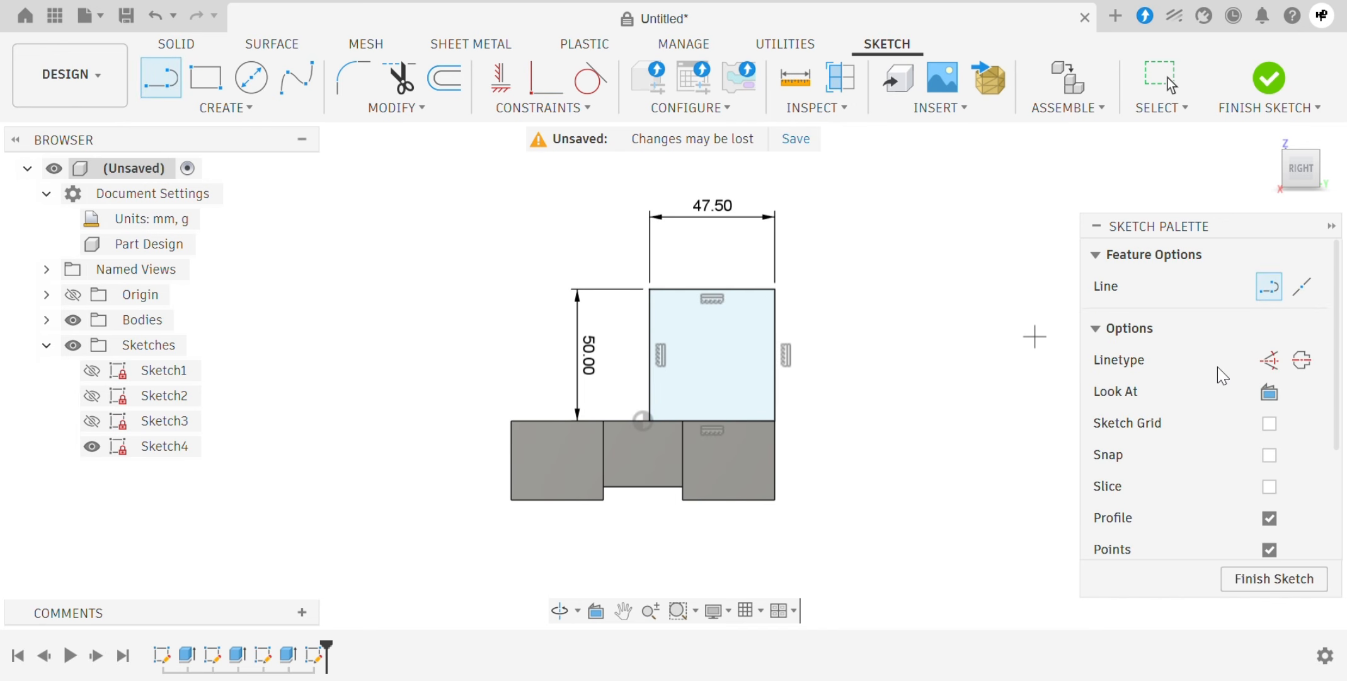
{"action": "left_click", "coordinate": [1268, 363]}
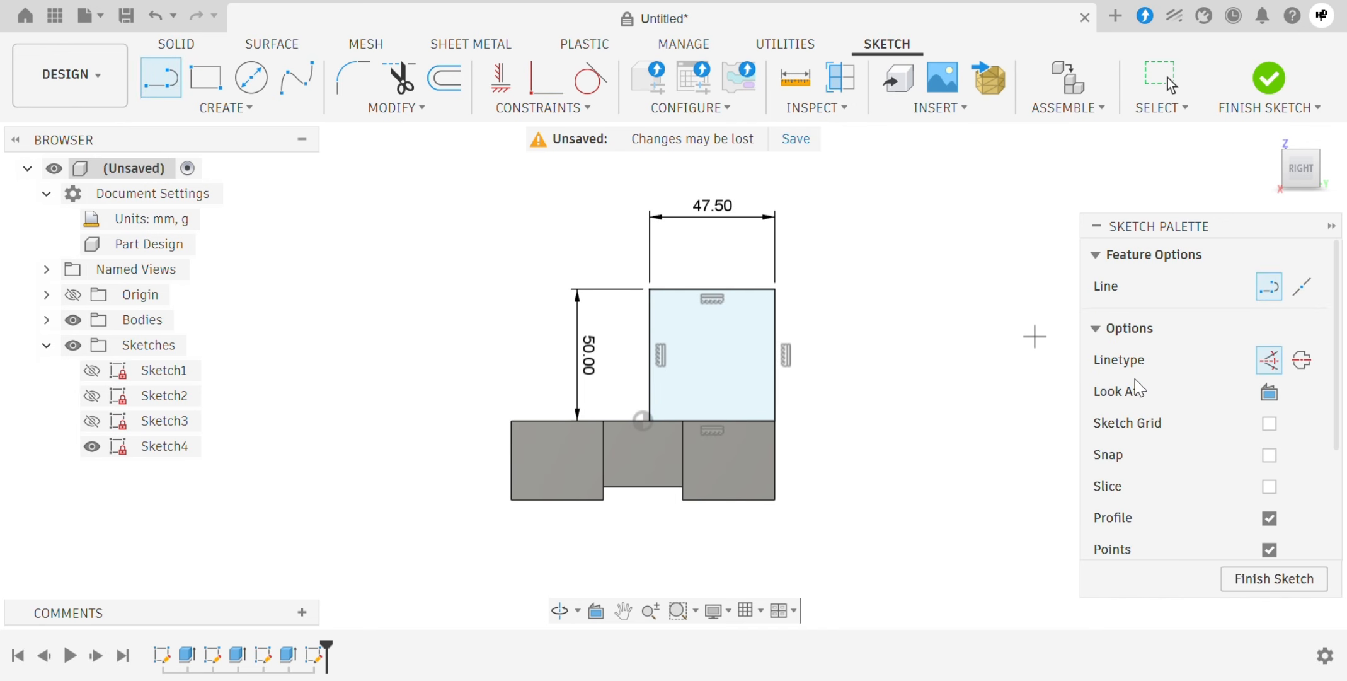
{"action": "scroll", "coordinate": [687, 424], "scroll_direction": "up", "scroll_amount": 4}
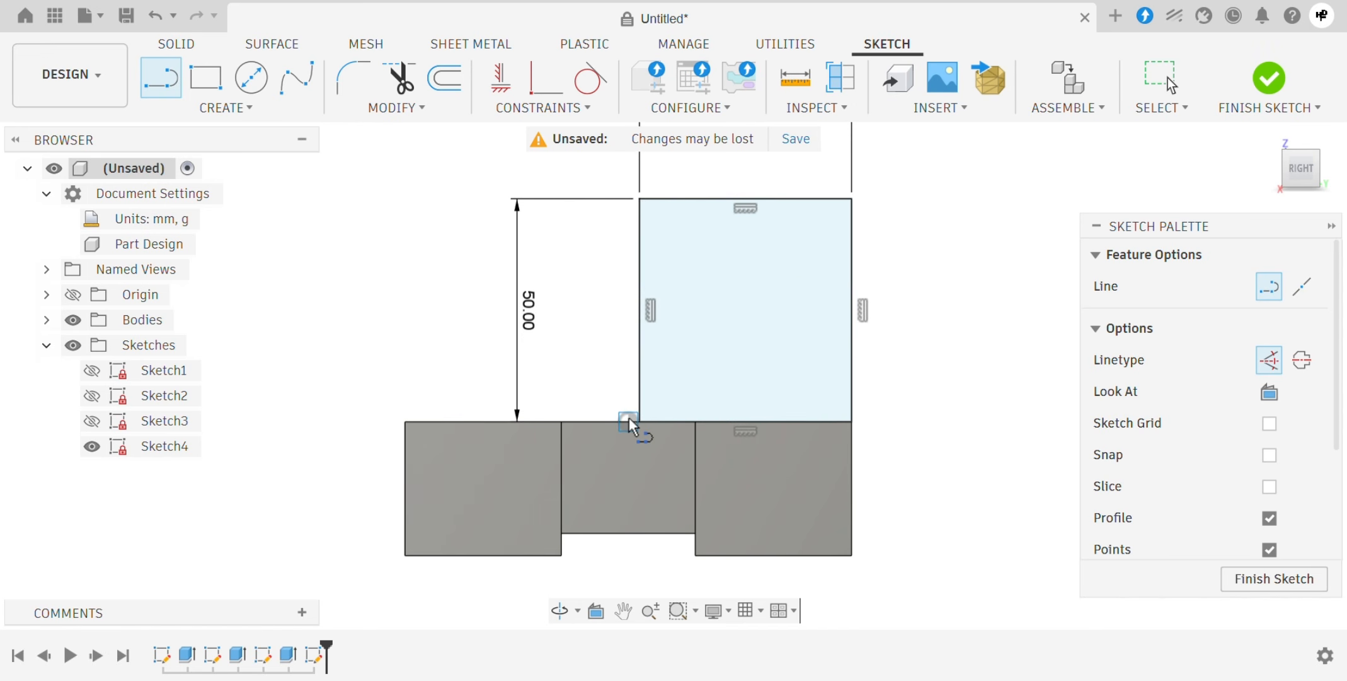
{"action": "left_click", "coordinate": [629, 420]}
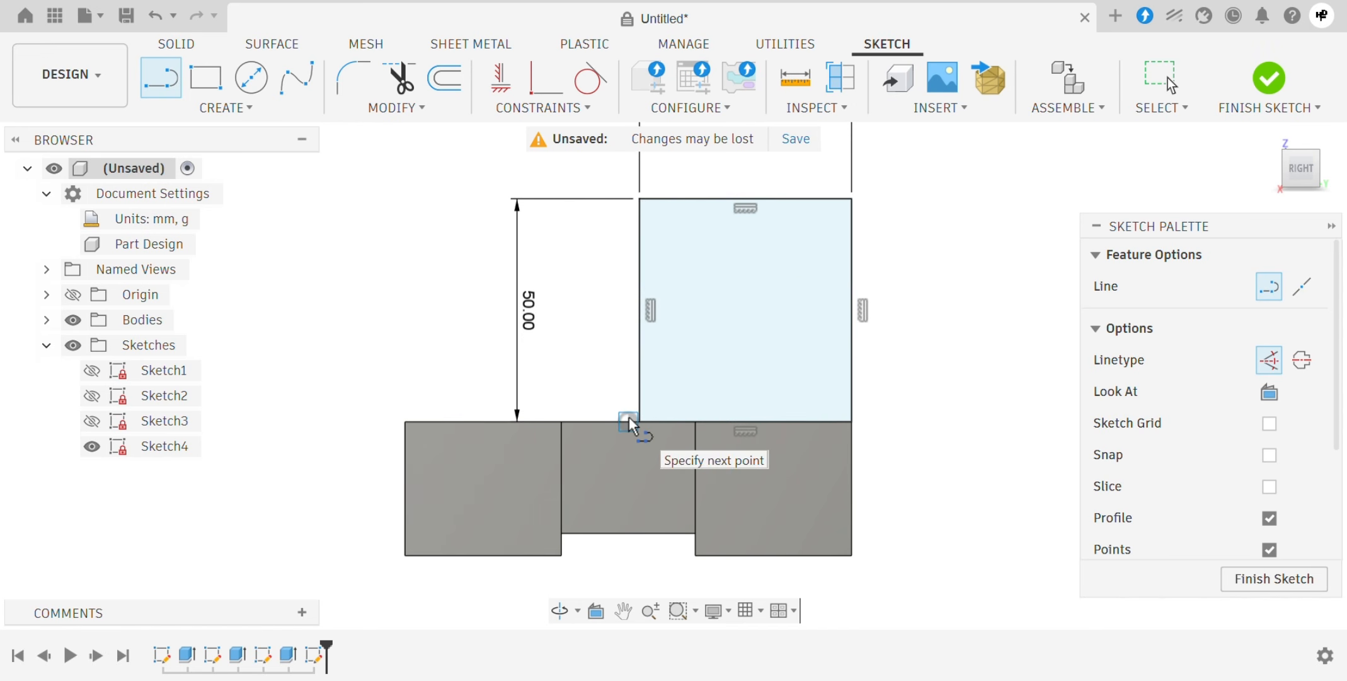
{"action": "left_click", "coordinate": [628, 210]}
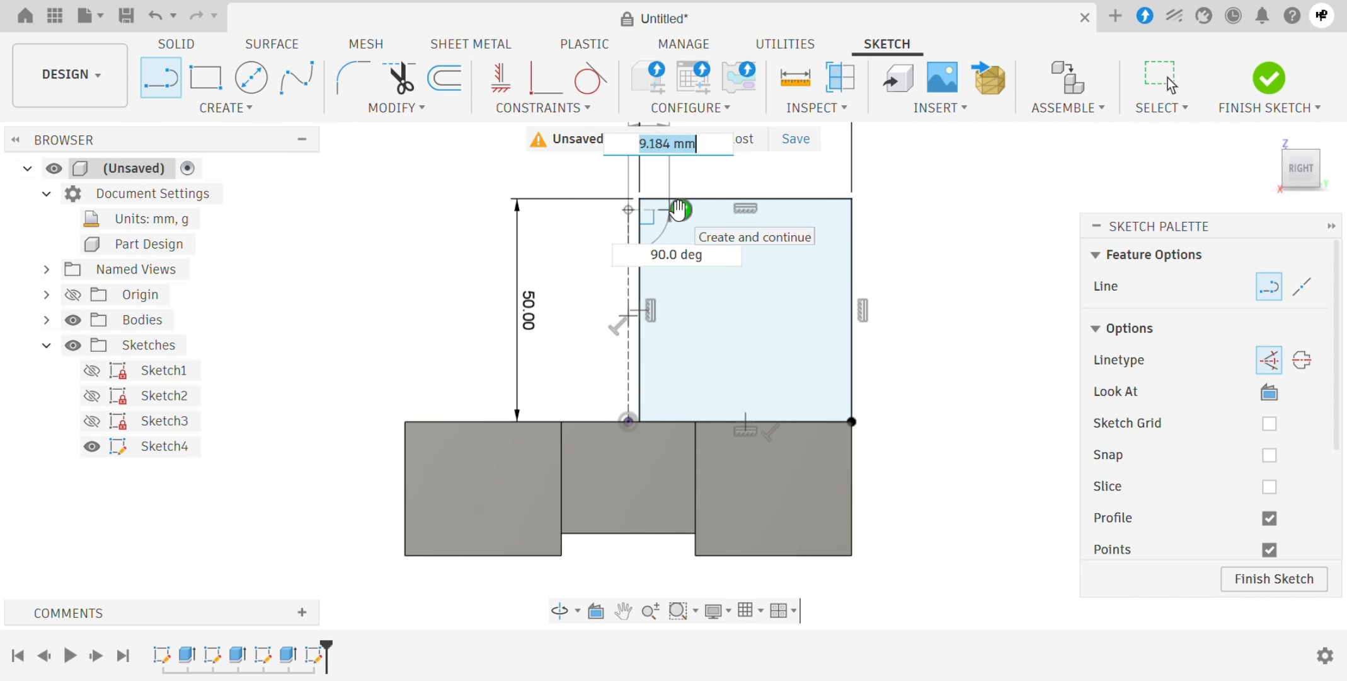
{"action": "key", "text": "Escape"}
{"action": "key", "text": "Escape"}
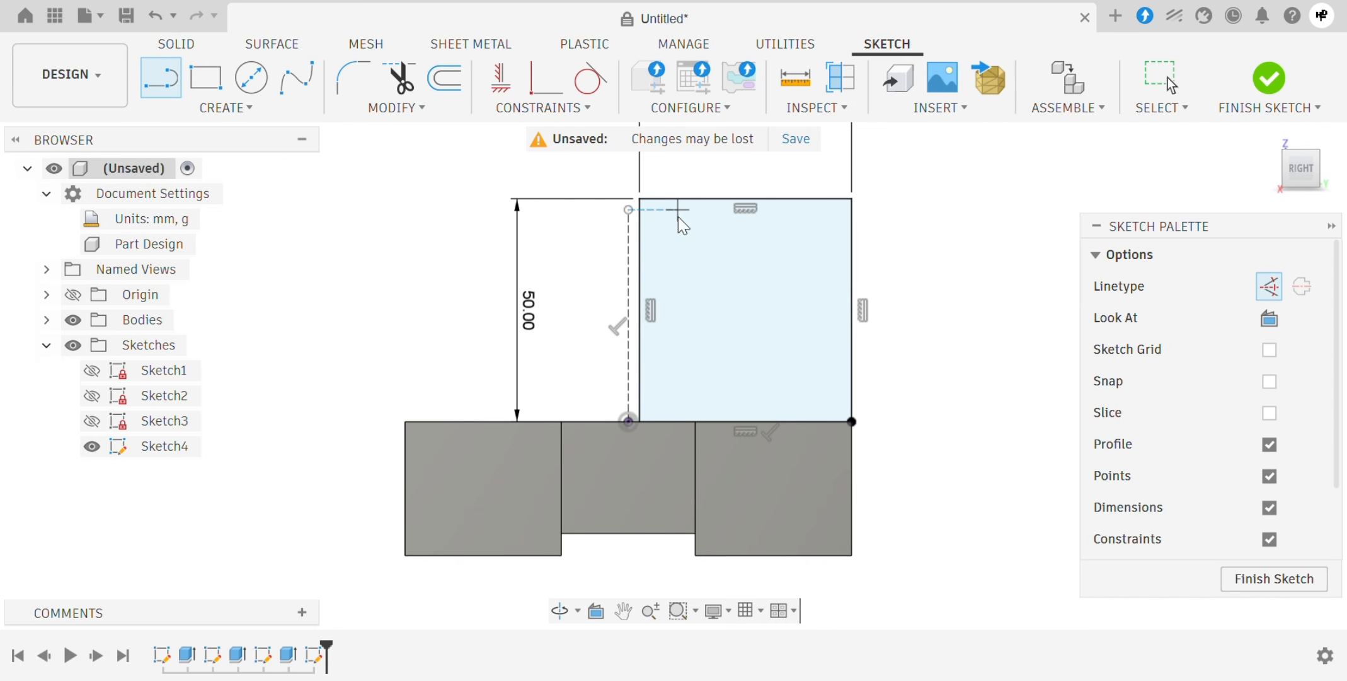
Place the 50 mm dimension right of the rectangle and align the construction line's top end horizontally with the rectangle's upper-left corner
{"action": "left_click_drag", "start_coordinate": [531, 318], "coordinate": [939, 324]}
{"action": "scroll", "coordinate": [567, 542], "scroll_direction": "down", "scroll_amount": 5}
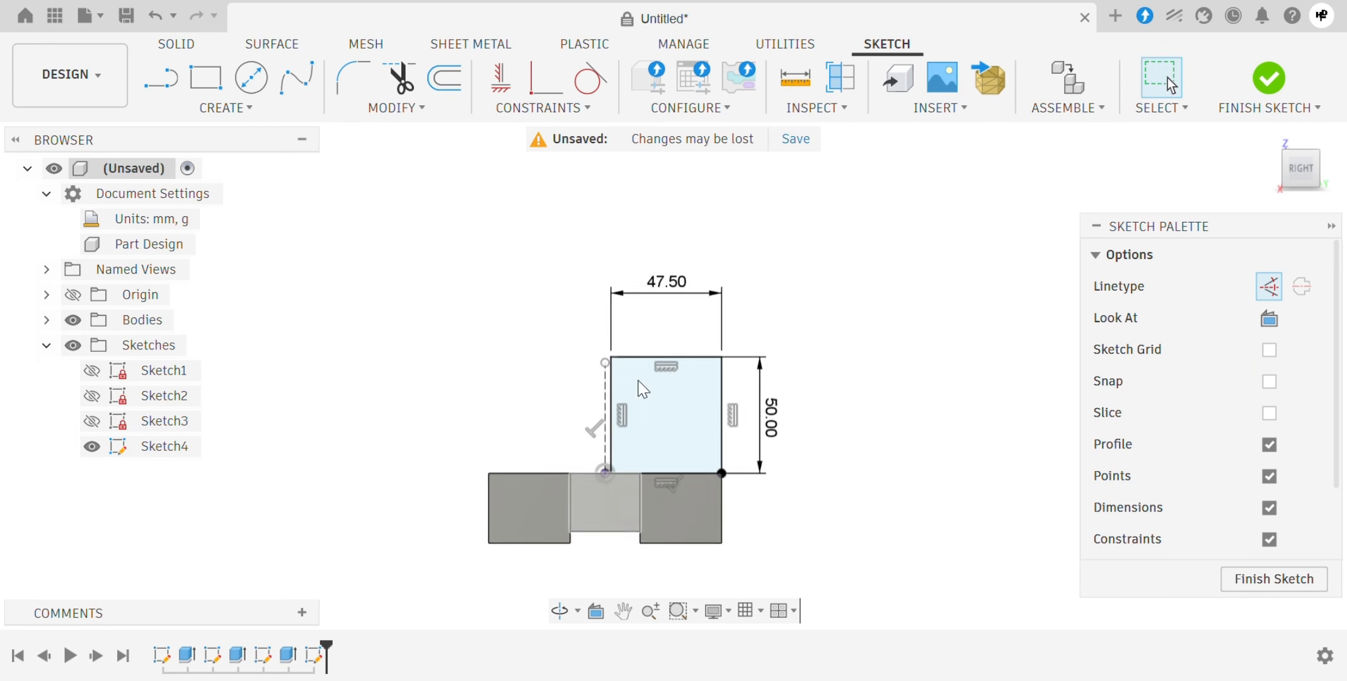
{"action": "scroll", "coordinate": [641, 346], "scroll_direction": "up", "scroll_amount": 3}
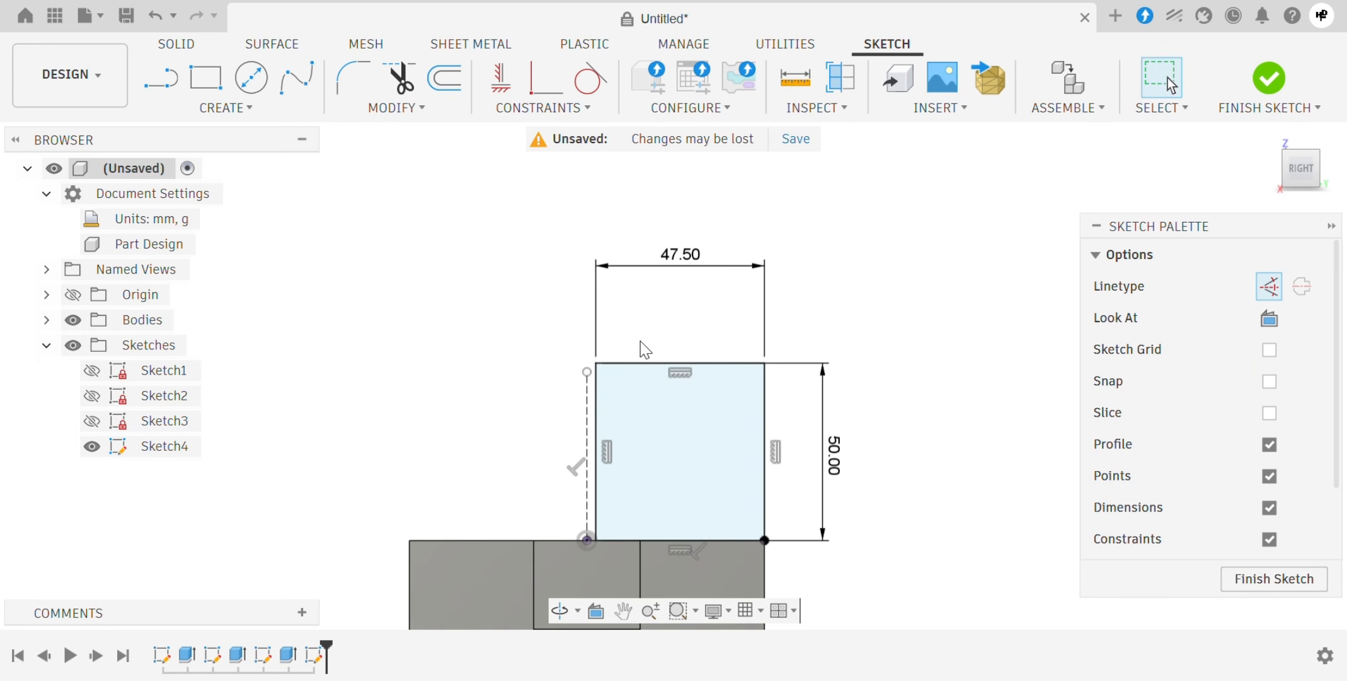
{"action": "left_click", "coordinate": [507, 88]}
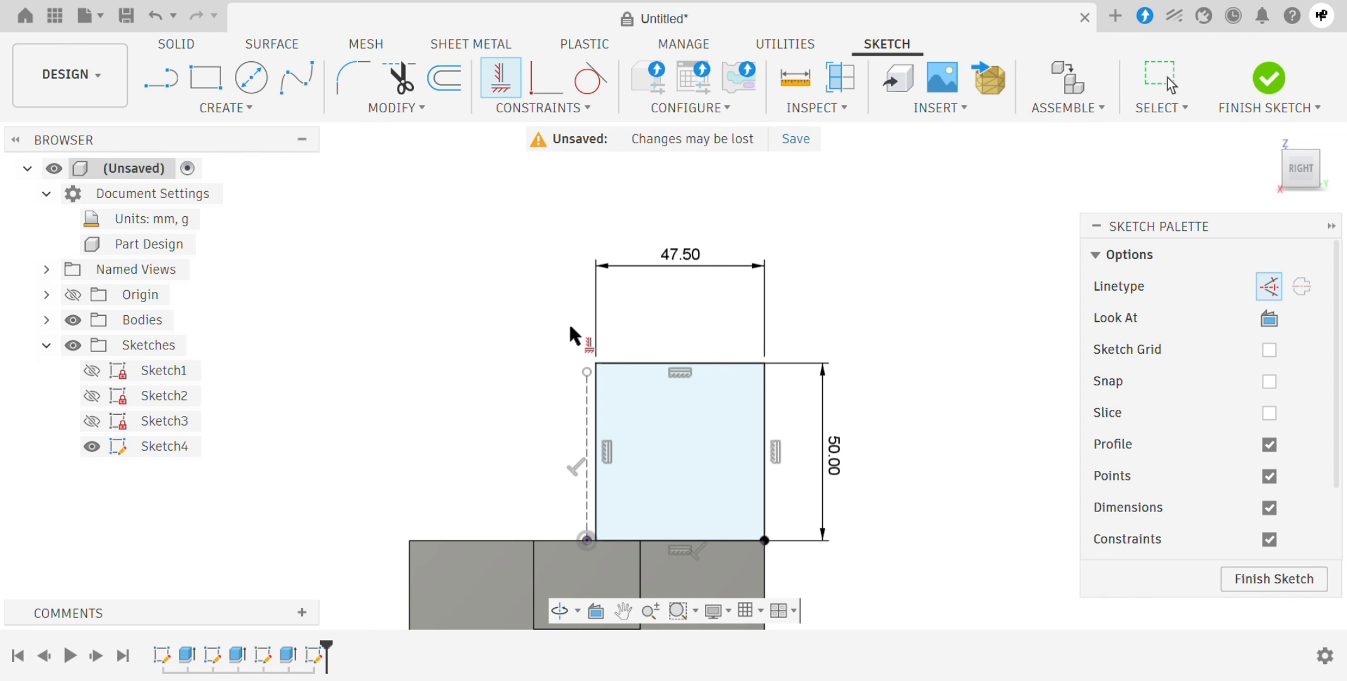
{"action": "left_click", "coordinate": [587, 370]}
{"action": "left_click", "coordinate": [593, 370]}
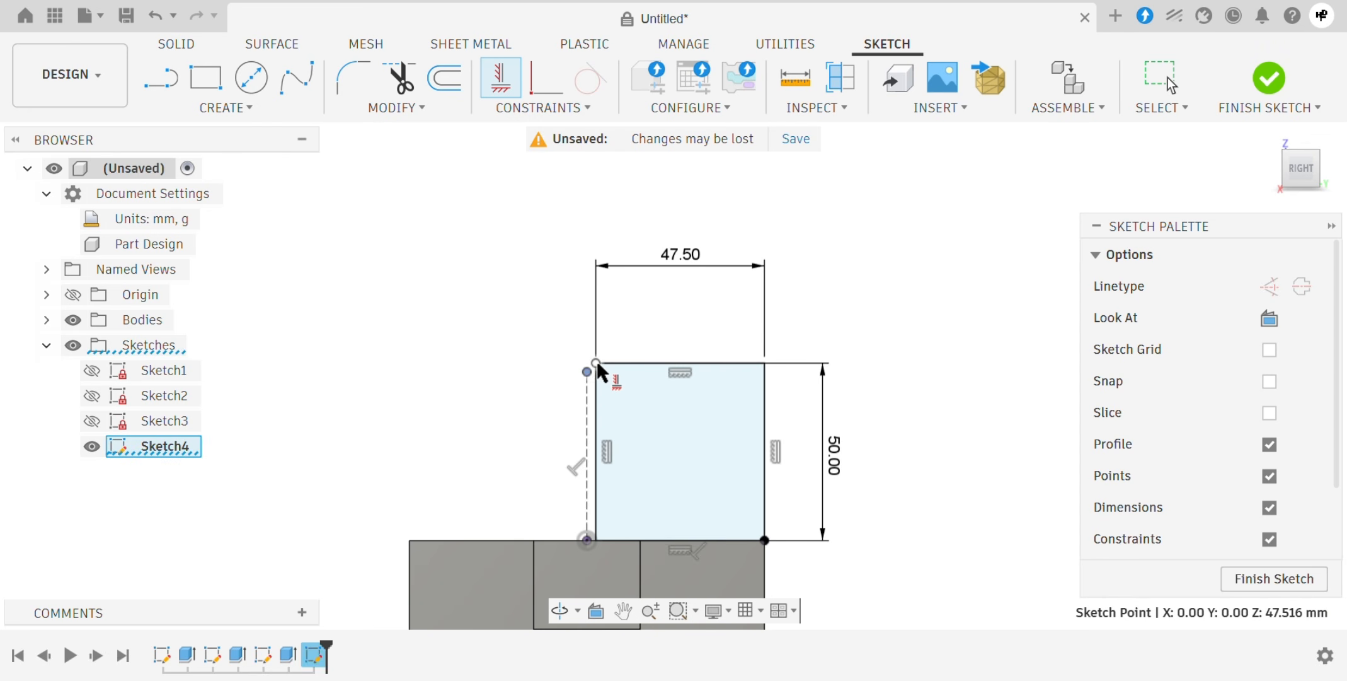
{"action": "key", "text": "Escape"}
{"action": "scroll", "coordinate": [780, 320], "scroll_direction": "down", "scroll_amount": 4}
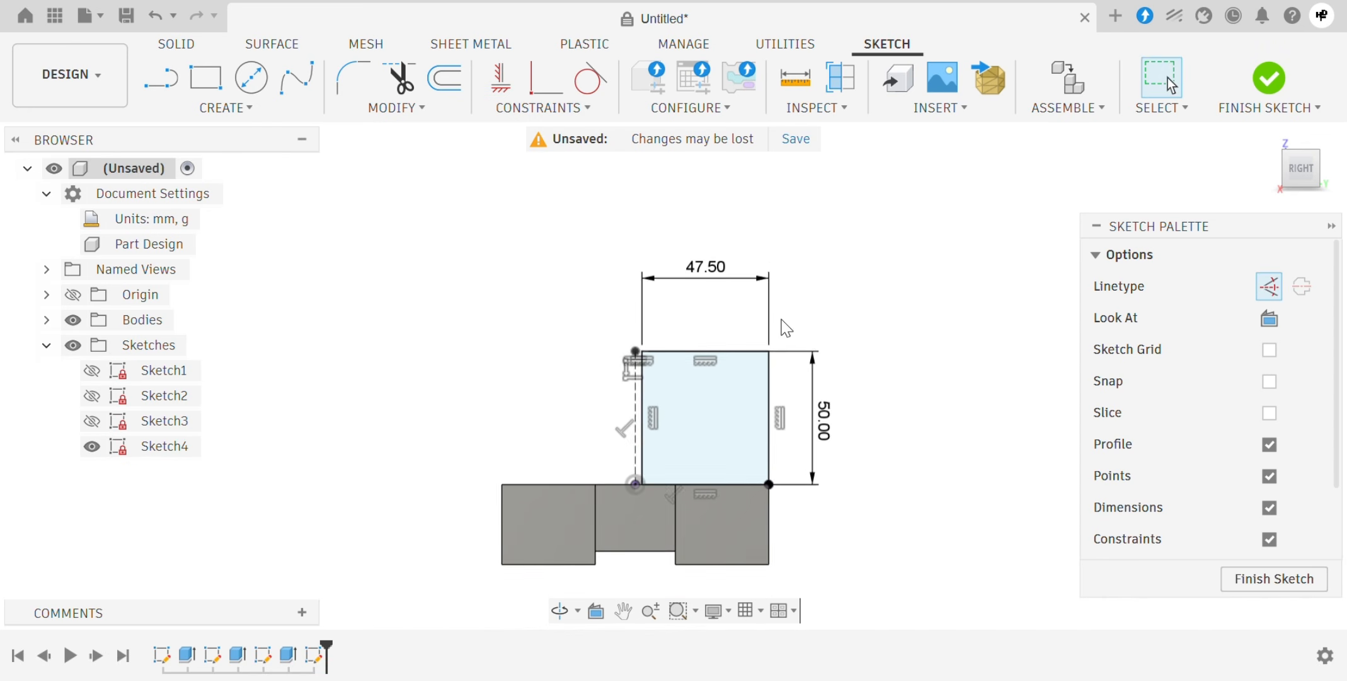
Mirror the four sides of the 47.5 by 50 mm rectangle across the vertical construction line
{"action": "scroll", "coordinate": [789, 501], "scroll_direction": "up", "scroll_amount": 3}
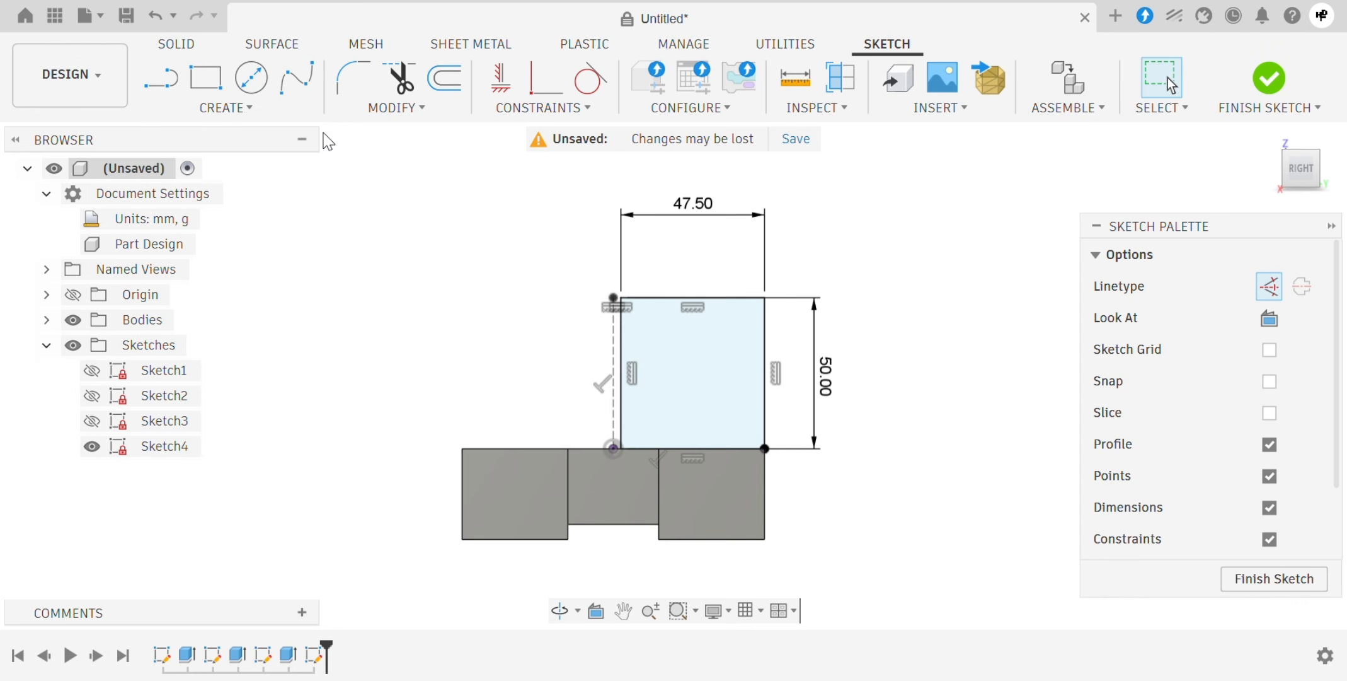
{"action": "left_click", "coordinate": [302, 110]}
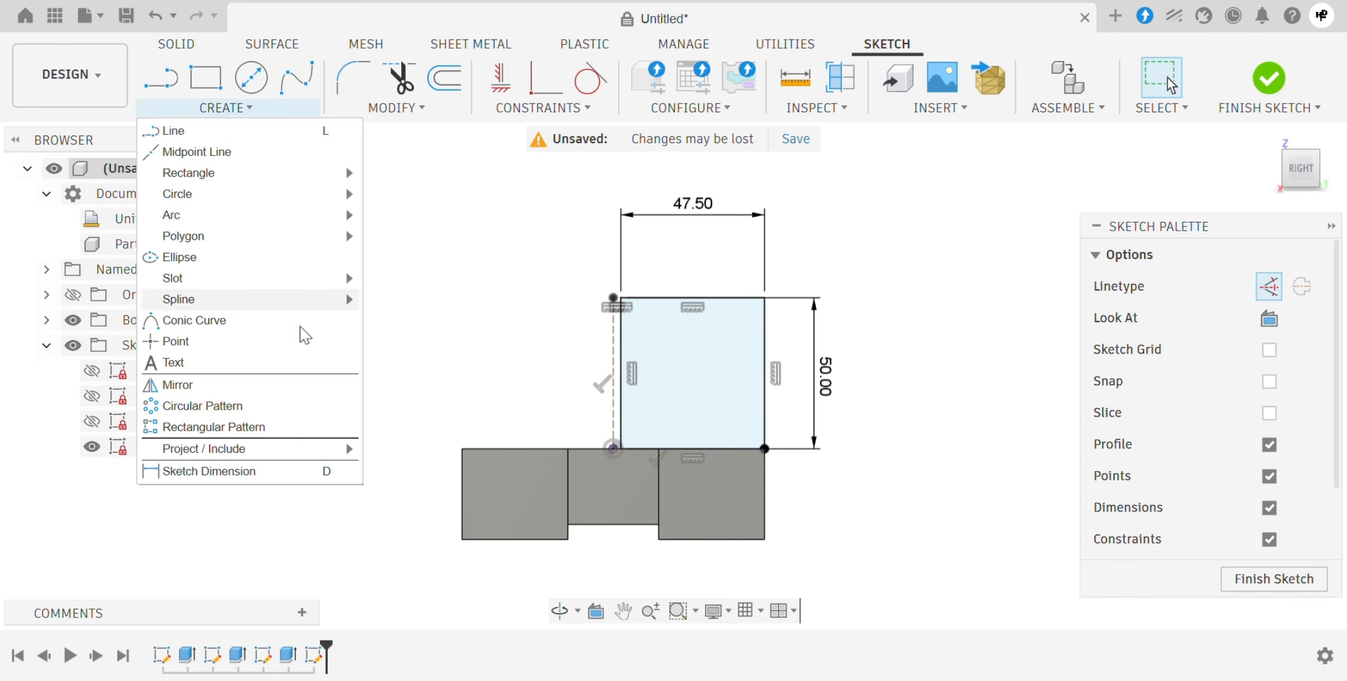
{"action": "left_click", "coordinate": [297, 391]}
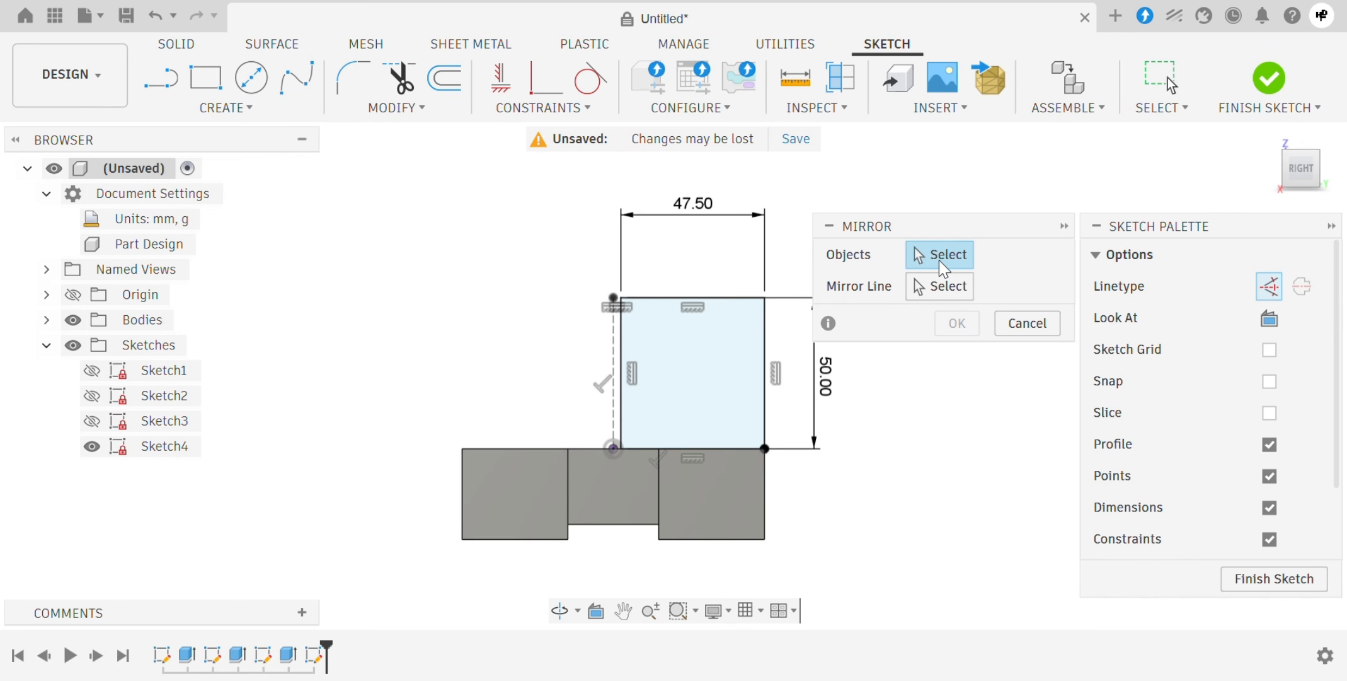
{"action": "left_click", "coordinate": [765, 344]}
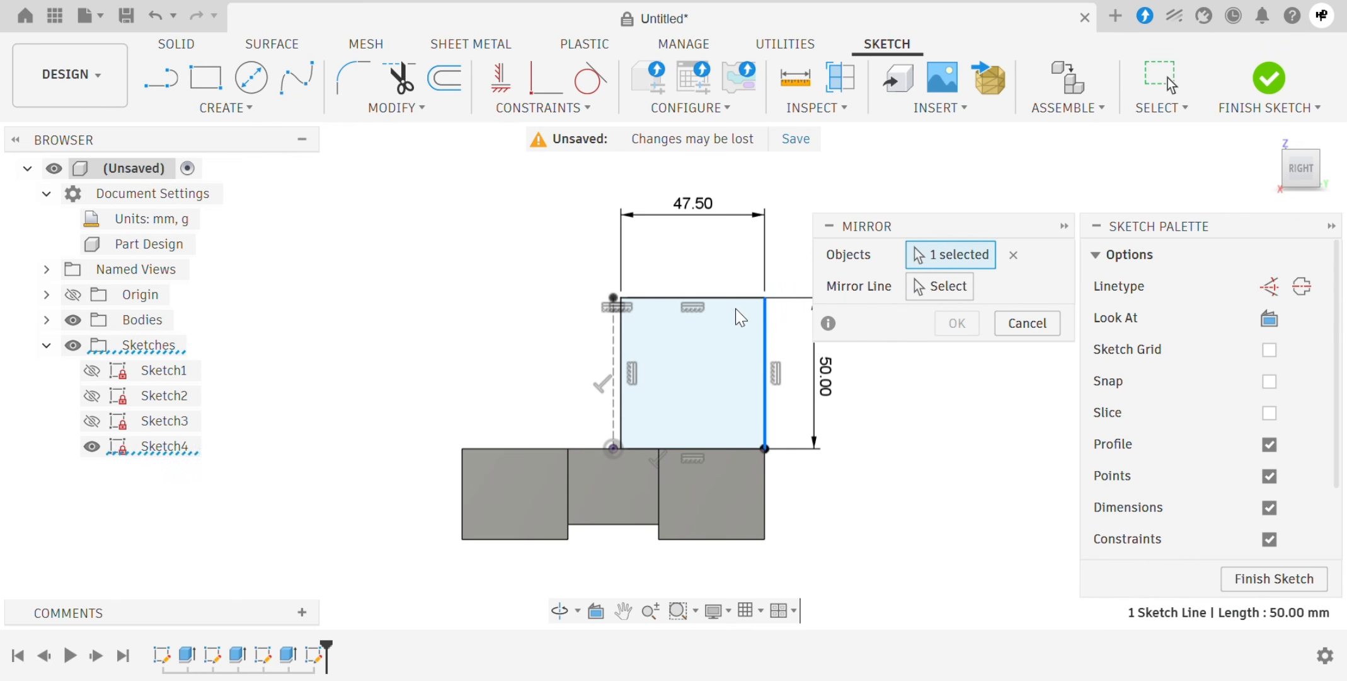
{"action": "left_click", "coordinate": [623, 329]}
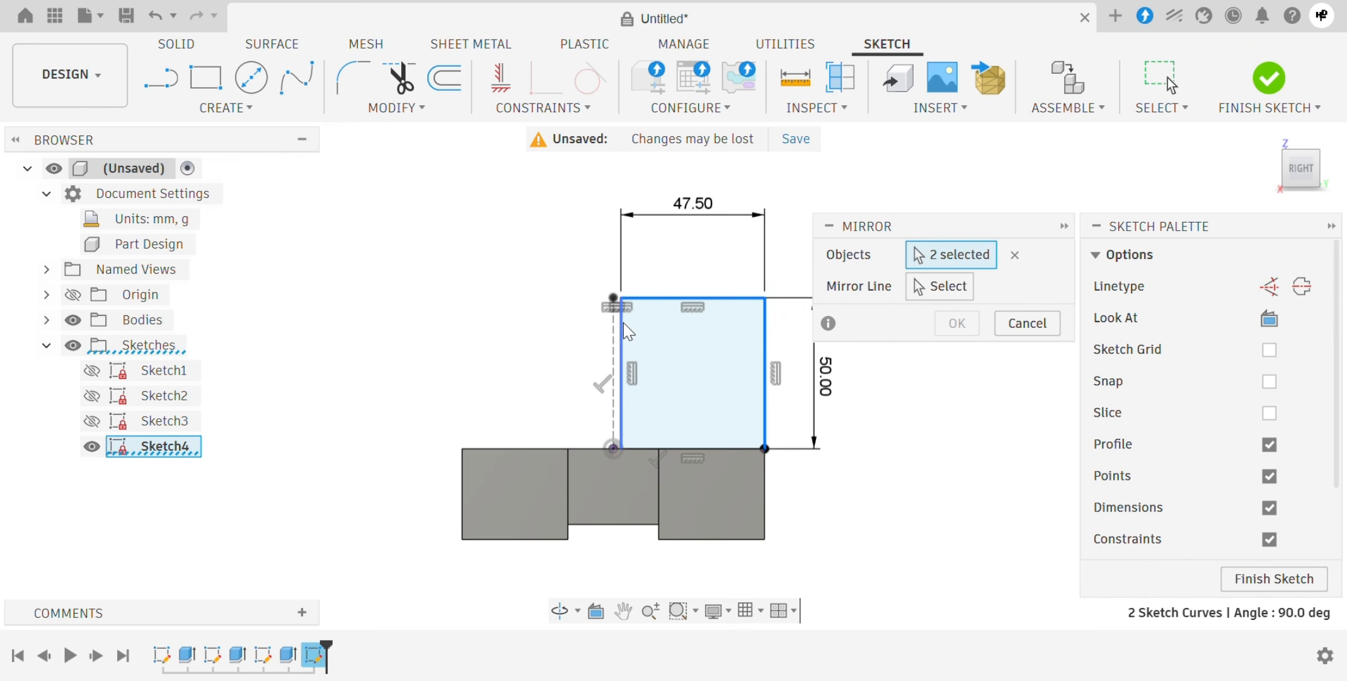
{"action": "left_click", "coordinate": [623, 323]}
{"action": "left_click", "coordinate": [705, 448]}
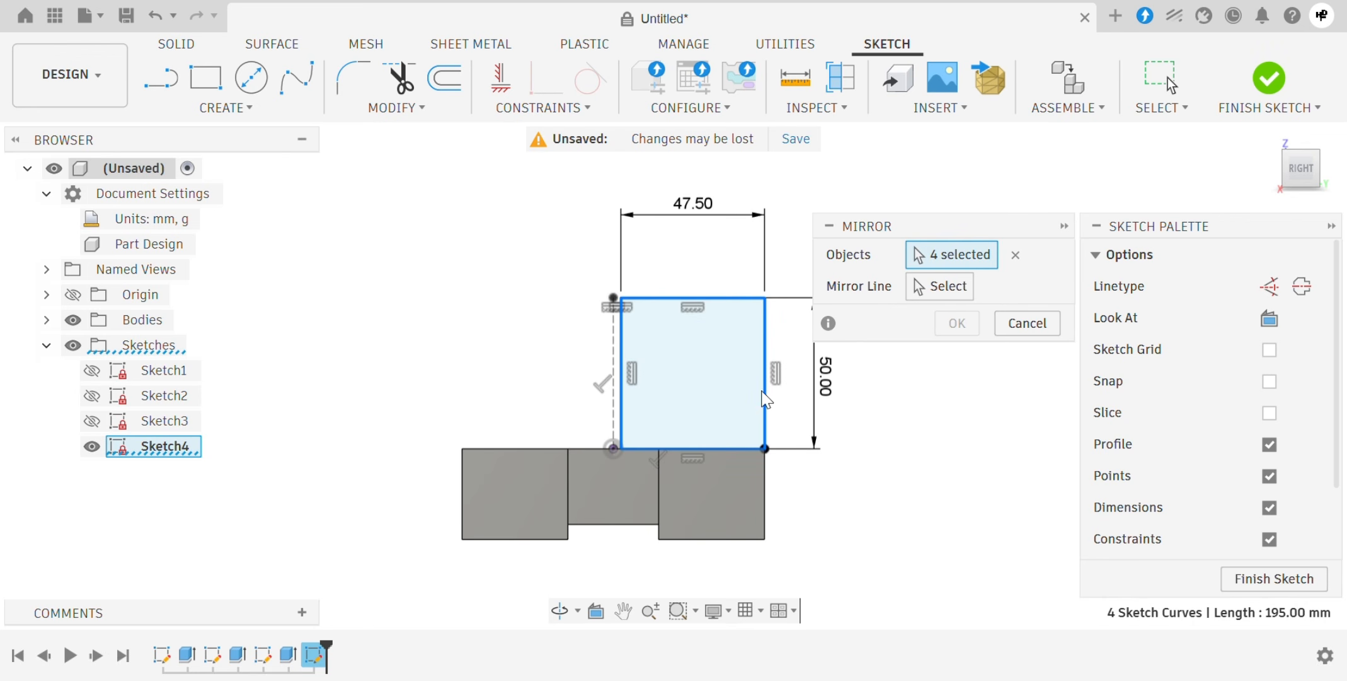
{"action": "left_click", "coordinate": [917, 289]}
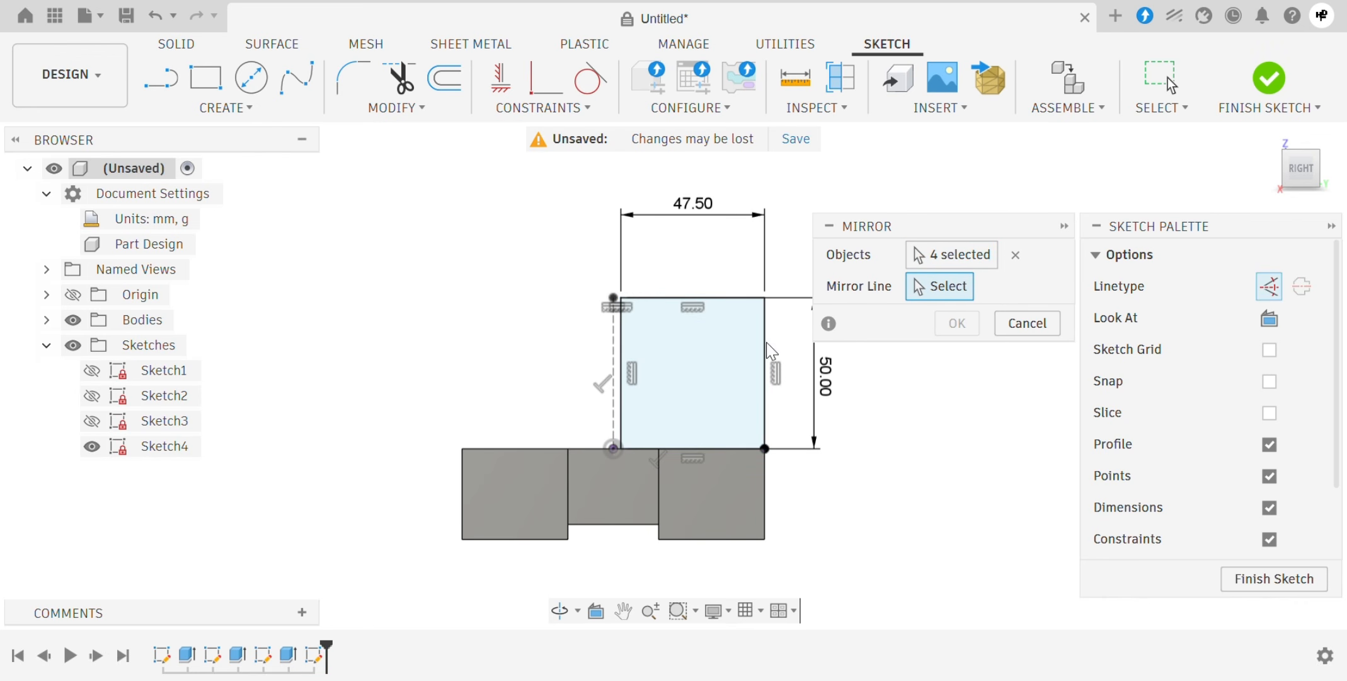
{"action": "left_click", "coordinate": [617, 343]}
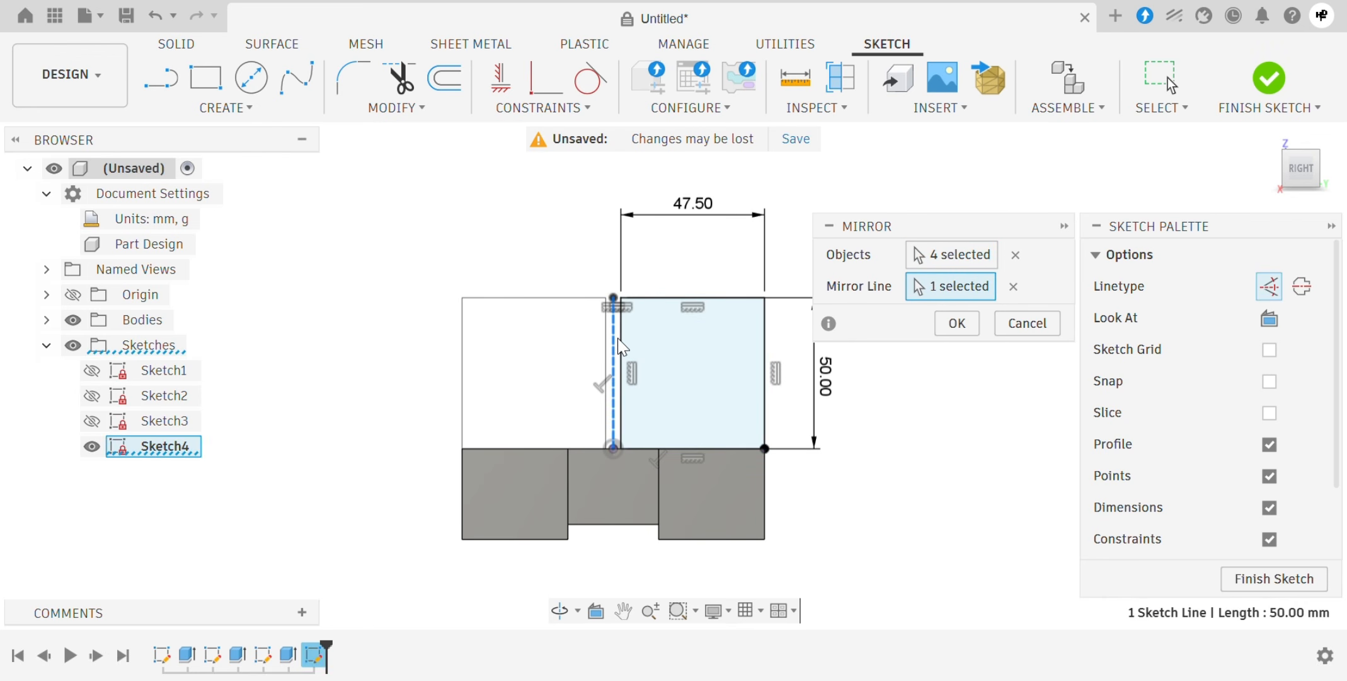
{"action": "left_click", "coordinate": [953, 327]}
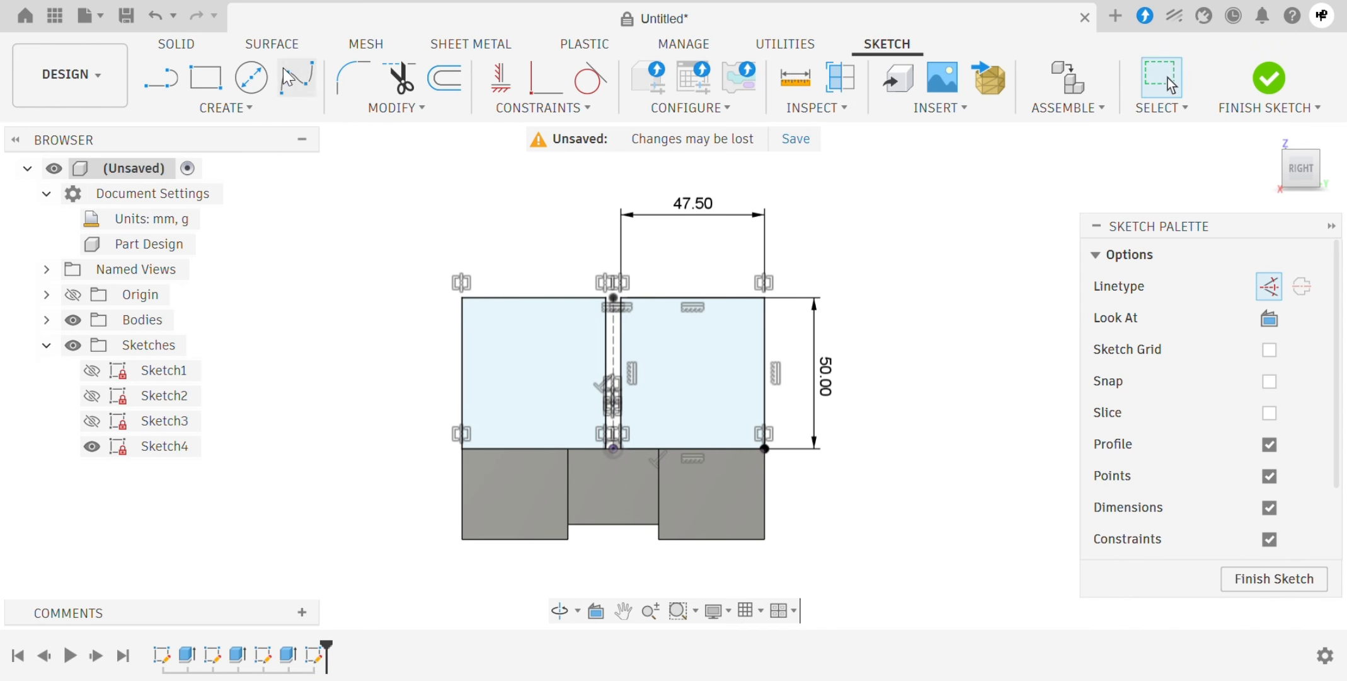
Draw a 30 mm diameter circle centred on the midpoint of the vertical construction line
{"action": "left_click", "coordinate": [254, 80]}
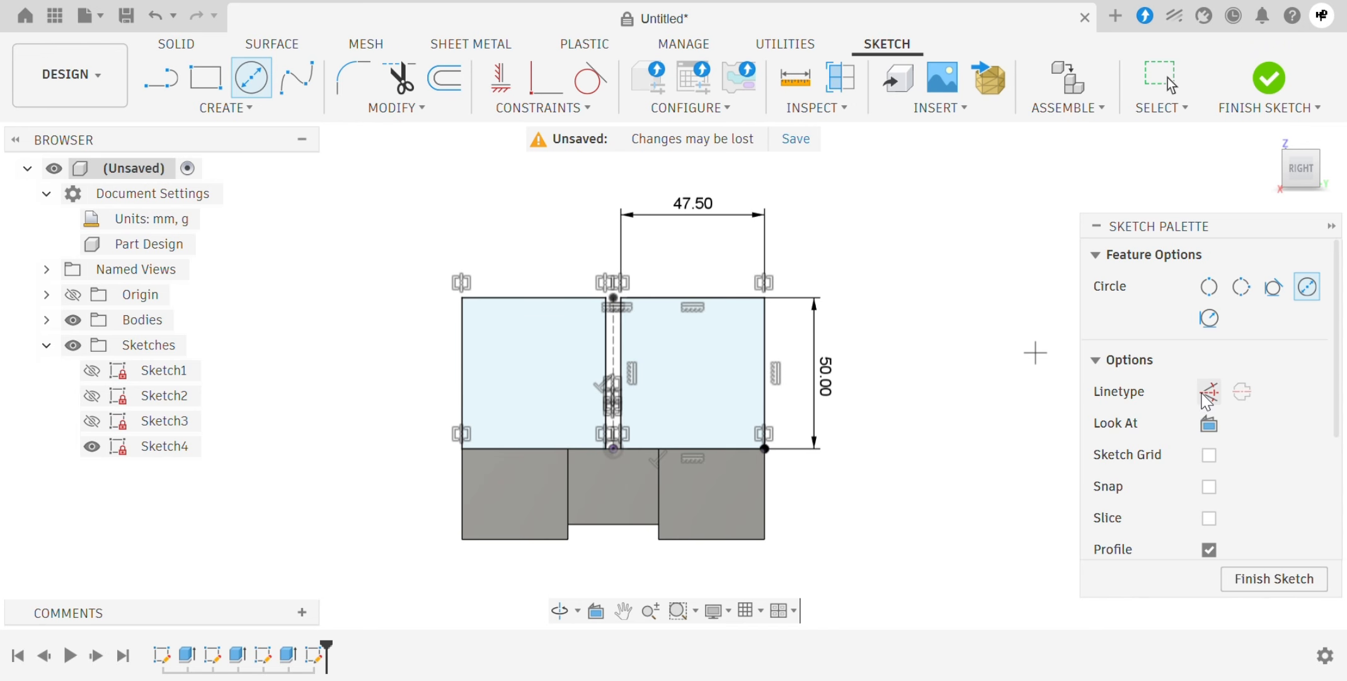
{"action": "scroll", "coordinate": [613, 375], "scroll_direction": "up", "scroll_amount": 4}
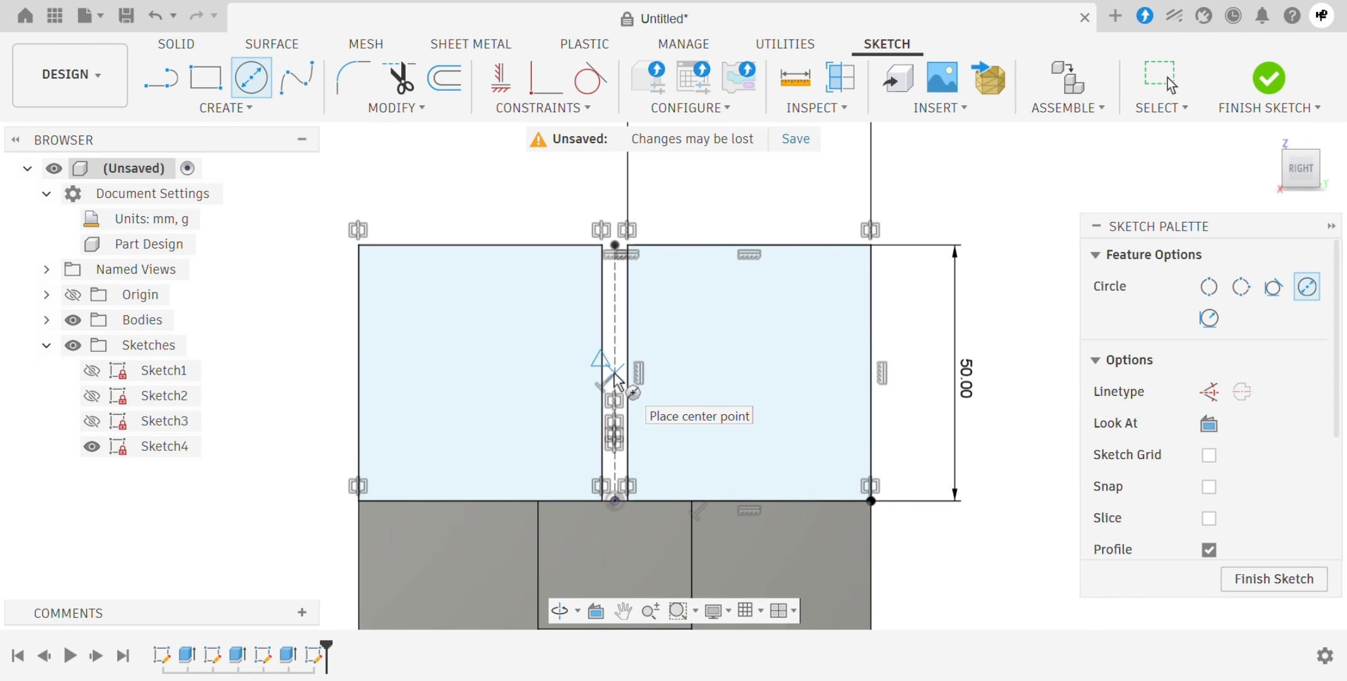
{"action": "left_click", "coordinate": [614, 373]}
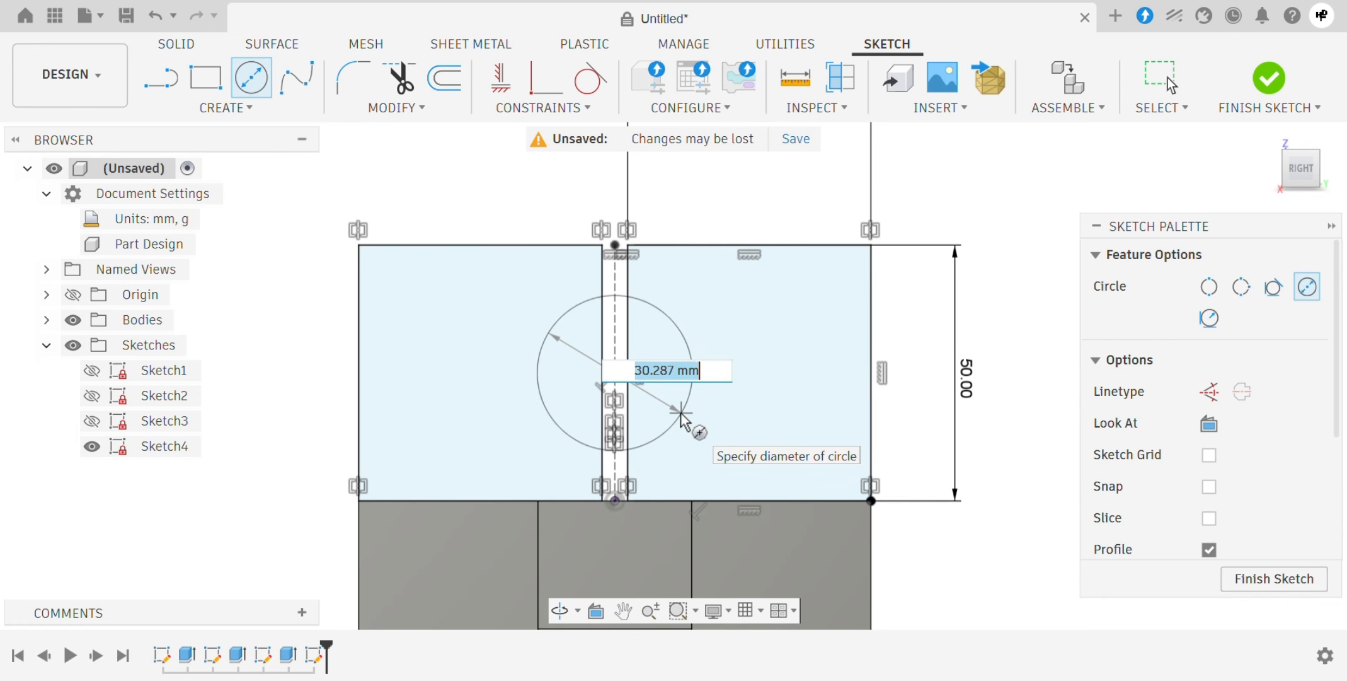
{"action": "type", "text": "30"}
{"action": "key", "text": "Tab"}
{"action": "key", "text": "Return"}
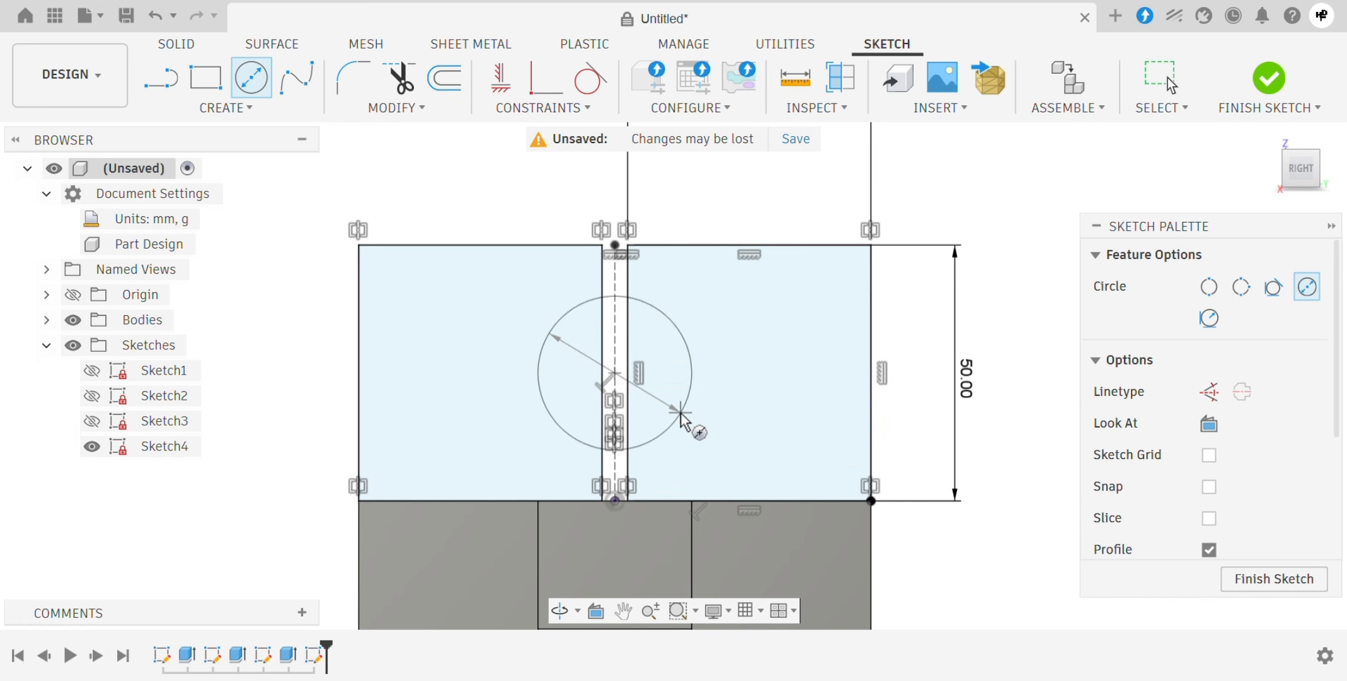
{"action": "key", "text": "Escape"}
{"action": "scroll", "coordinate": [724, 431], "scroll_direction": "down", "scroll_amount": 3}
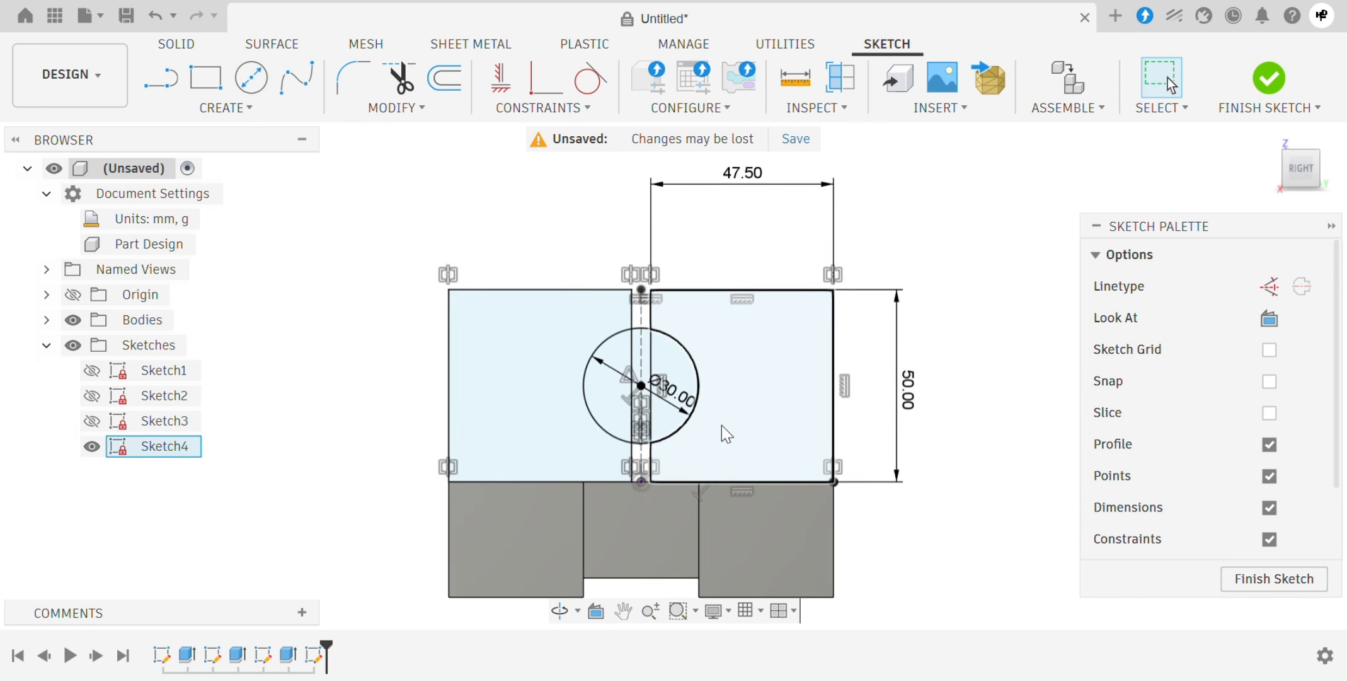
{"action": "scroll", "coordinate": [734, 441], "scroll_direction": "down", "scroll_amount": 2}
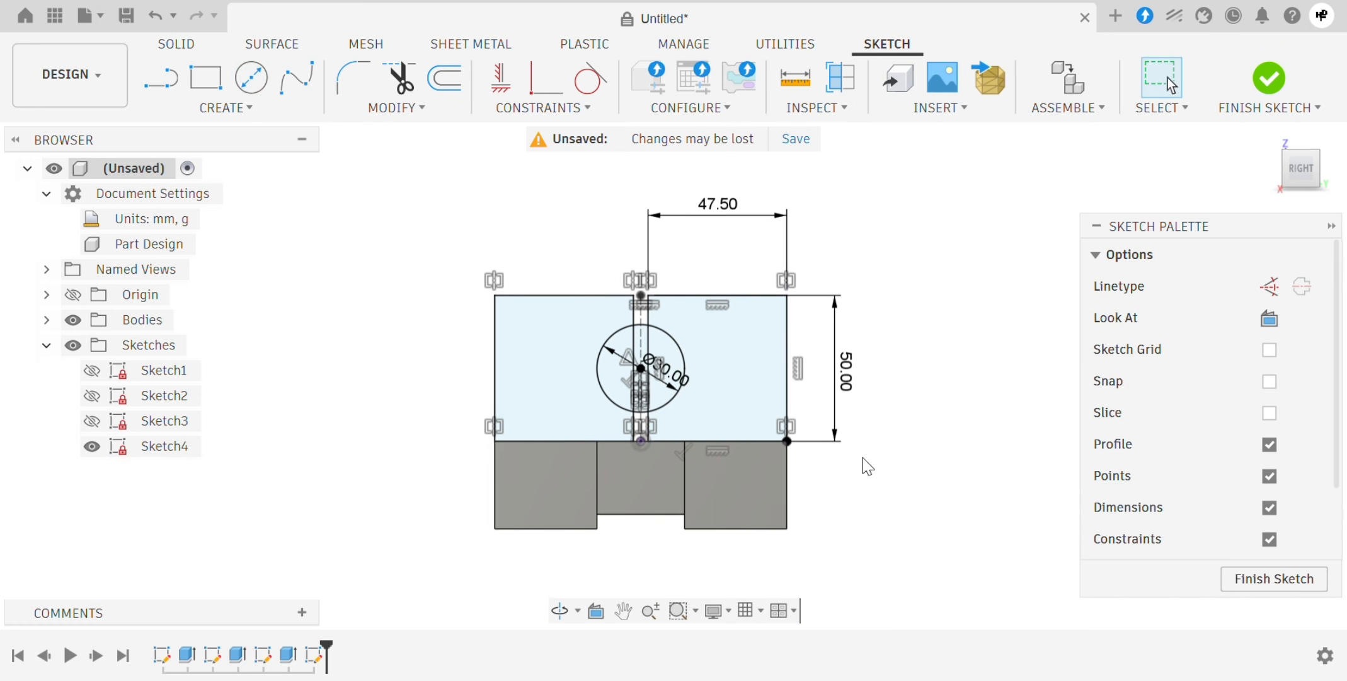
Move the 47.5 mm dimension closer to the rectangle and place the circle's diameter dimension outside the circle
{"action": "left_click_drag", "start_coordinate": [712, 218], "coordinate": [712, 245]}
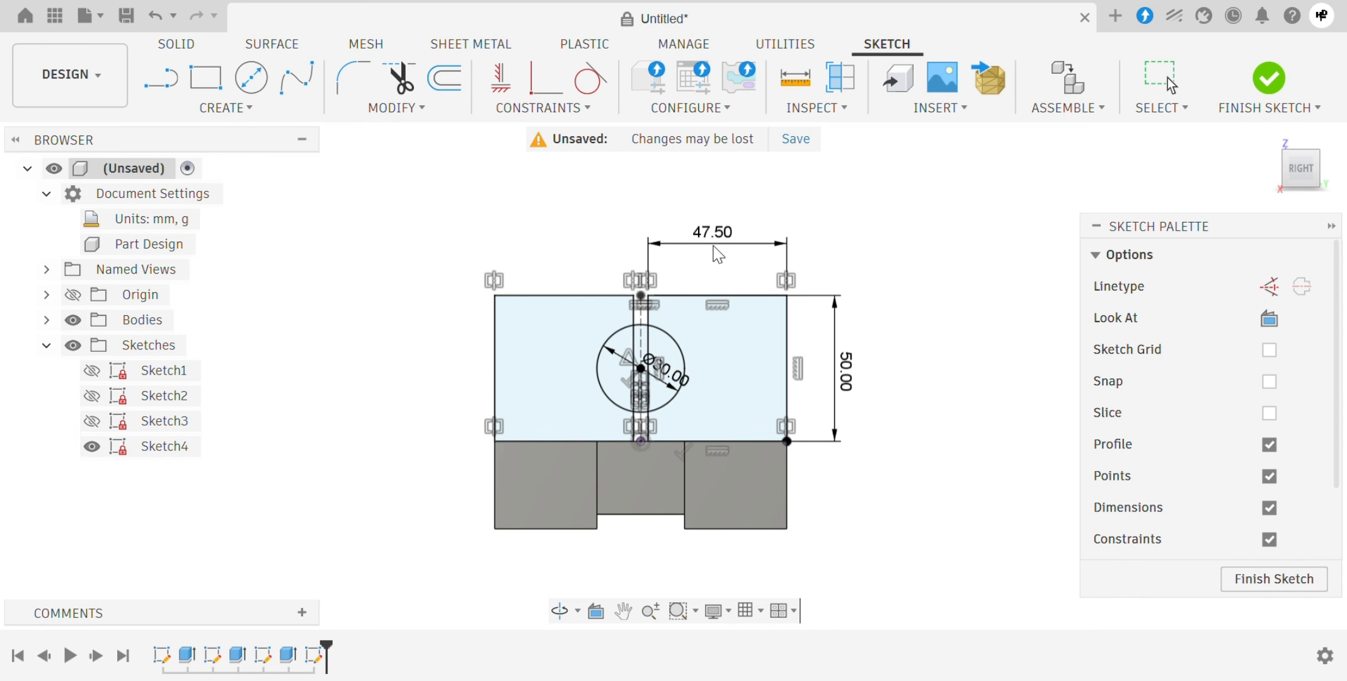
{"action": "left_click", "coordinate": [686, 383]}
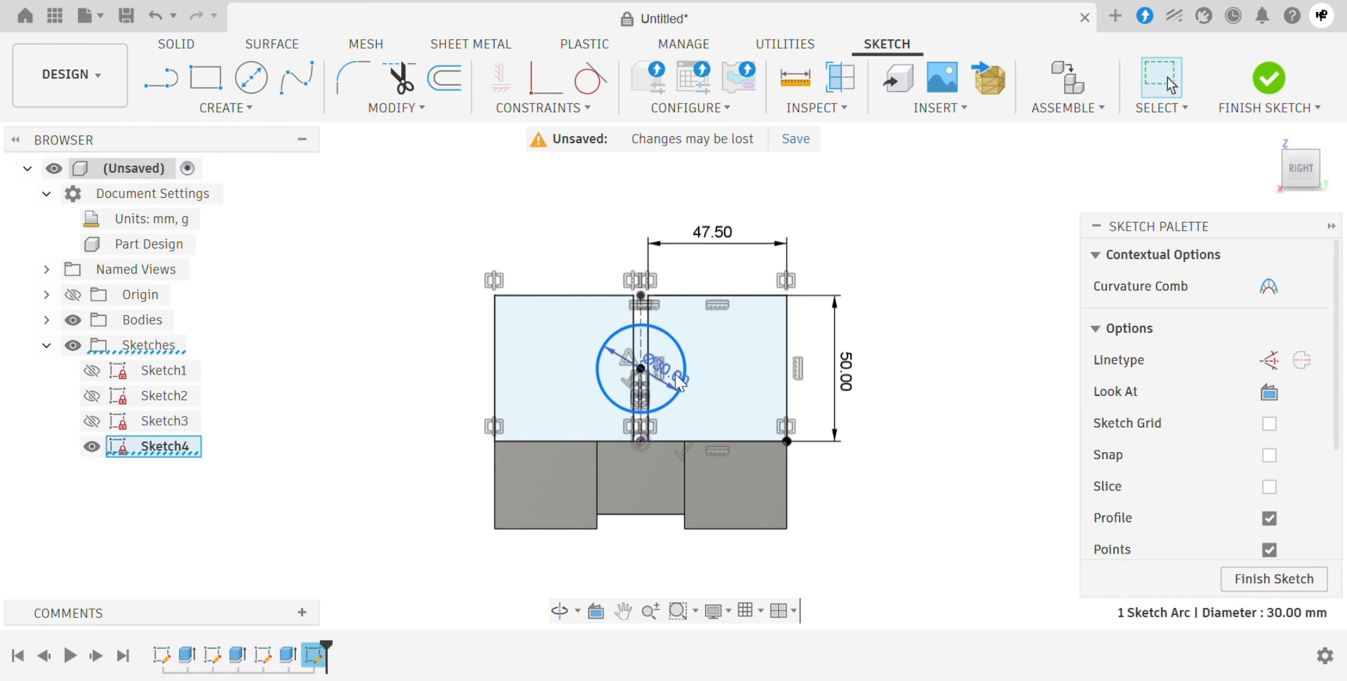
{"action": "left_click_drag", "start_coordinate": [679, 381], "coordinate": [725, 386]}
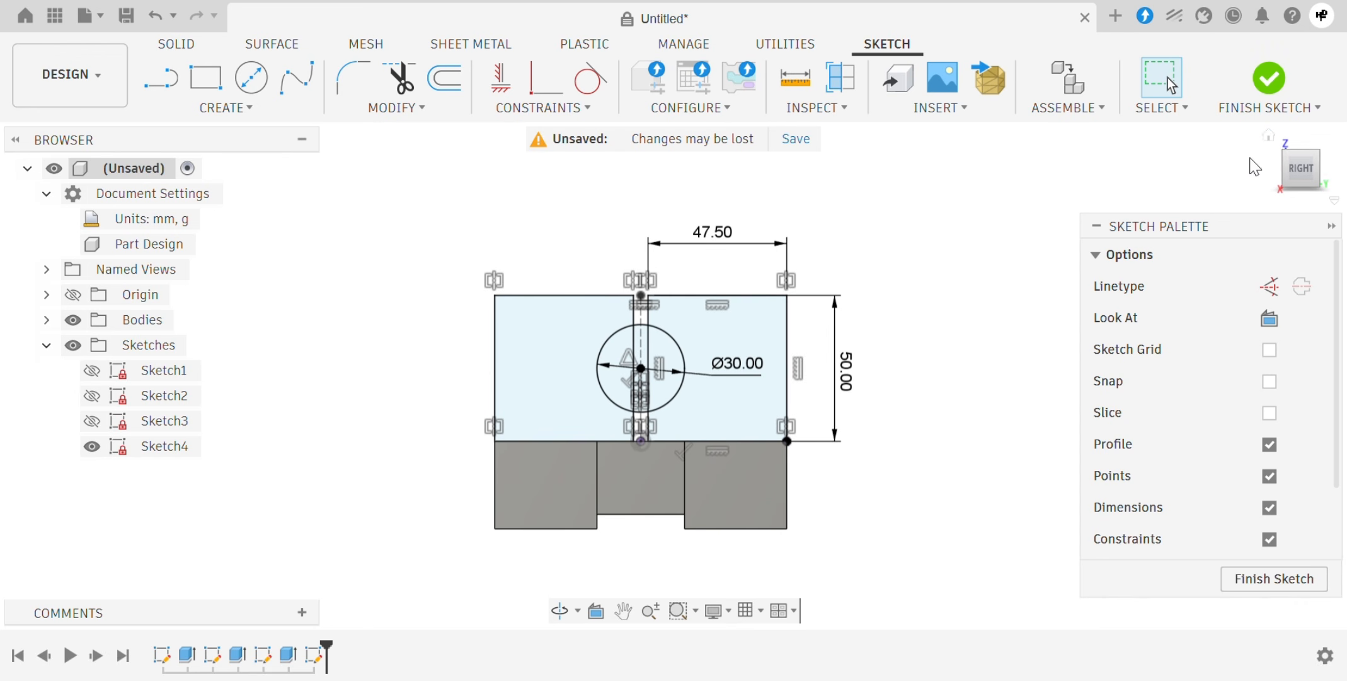
Extrude the two rectangle profiles outside the circle in two directions, with a Side 1 distance of 20 mm
{"action": "left_click", "coordinate": [1269, 134]}
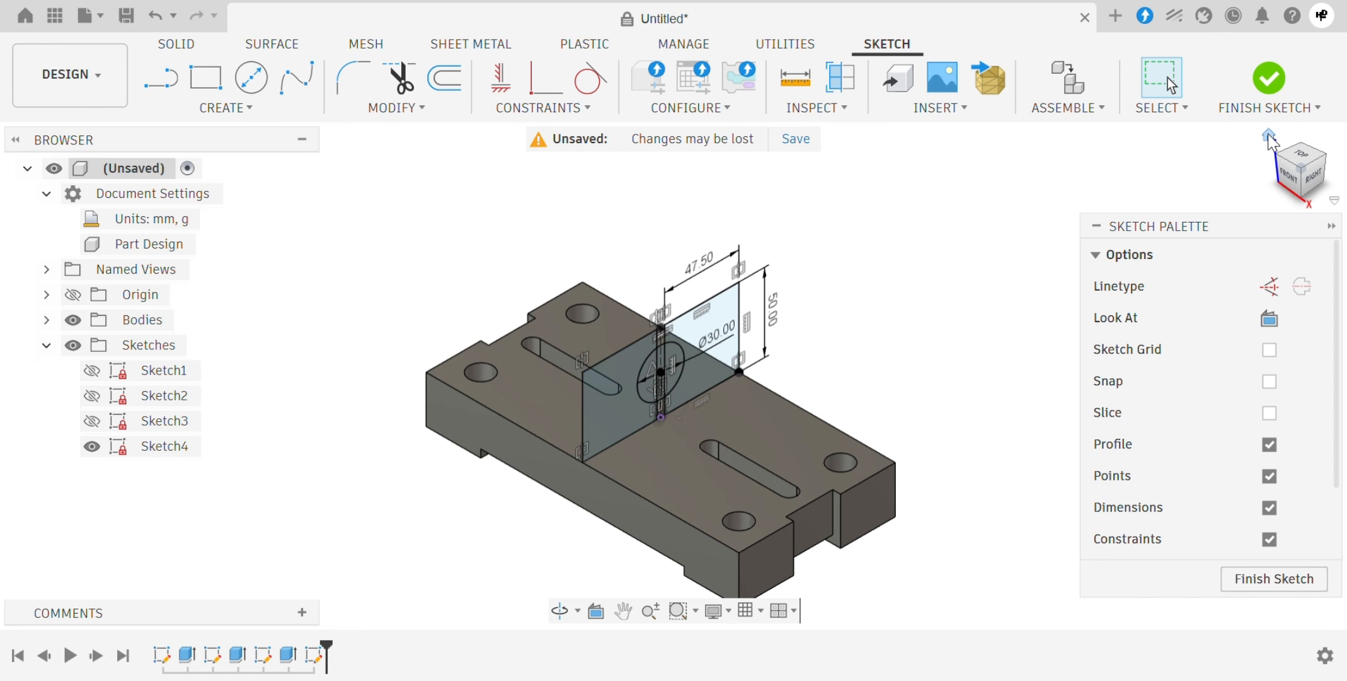
{"action": "left_click", "coordinate": [191, 47]}
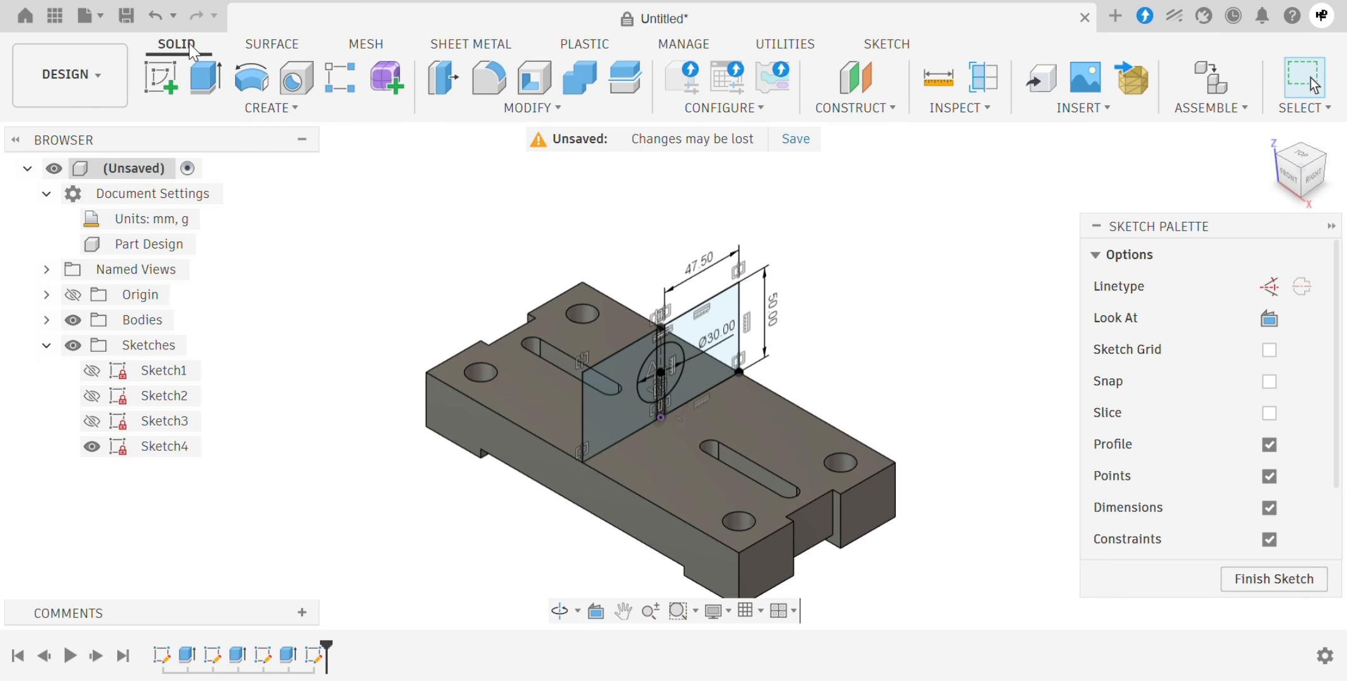
{"action": "left_click", "coordinate": [206, 76]}
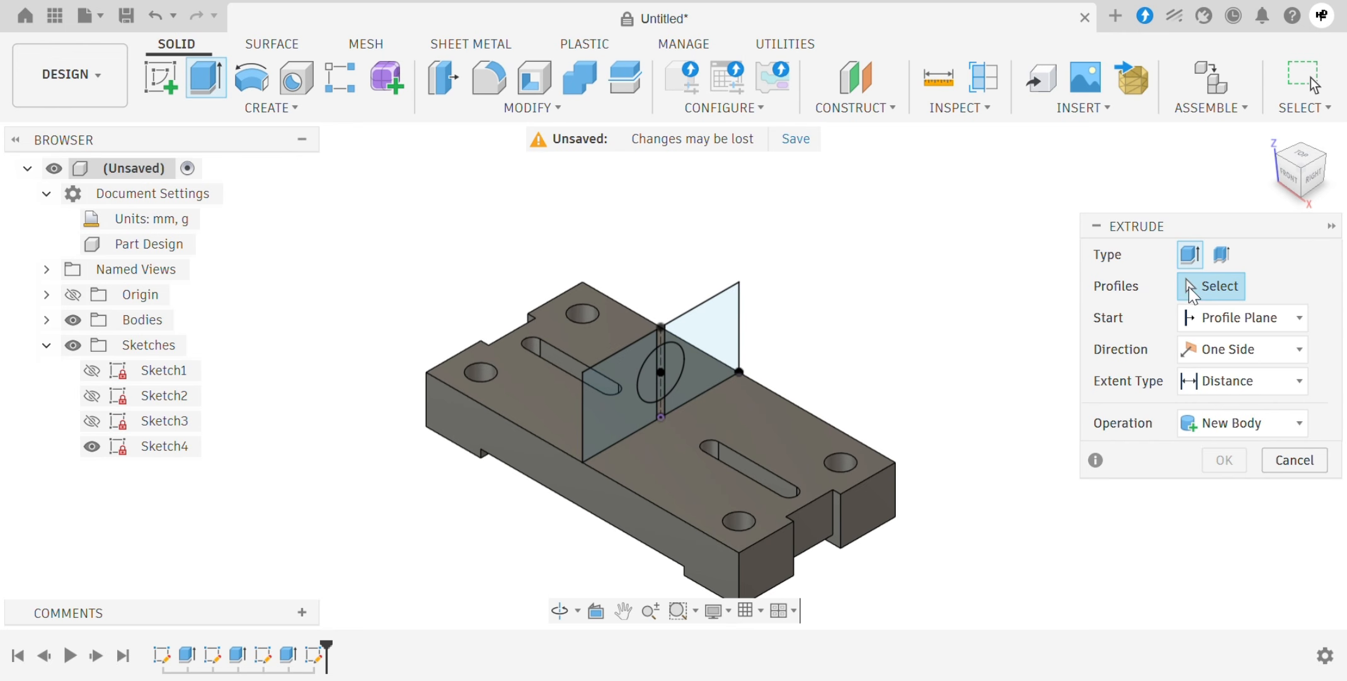
{"action": "scroll", "coordinate": [709, 353], "scroll_direction": "up", "scroll_amount": 5}
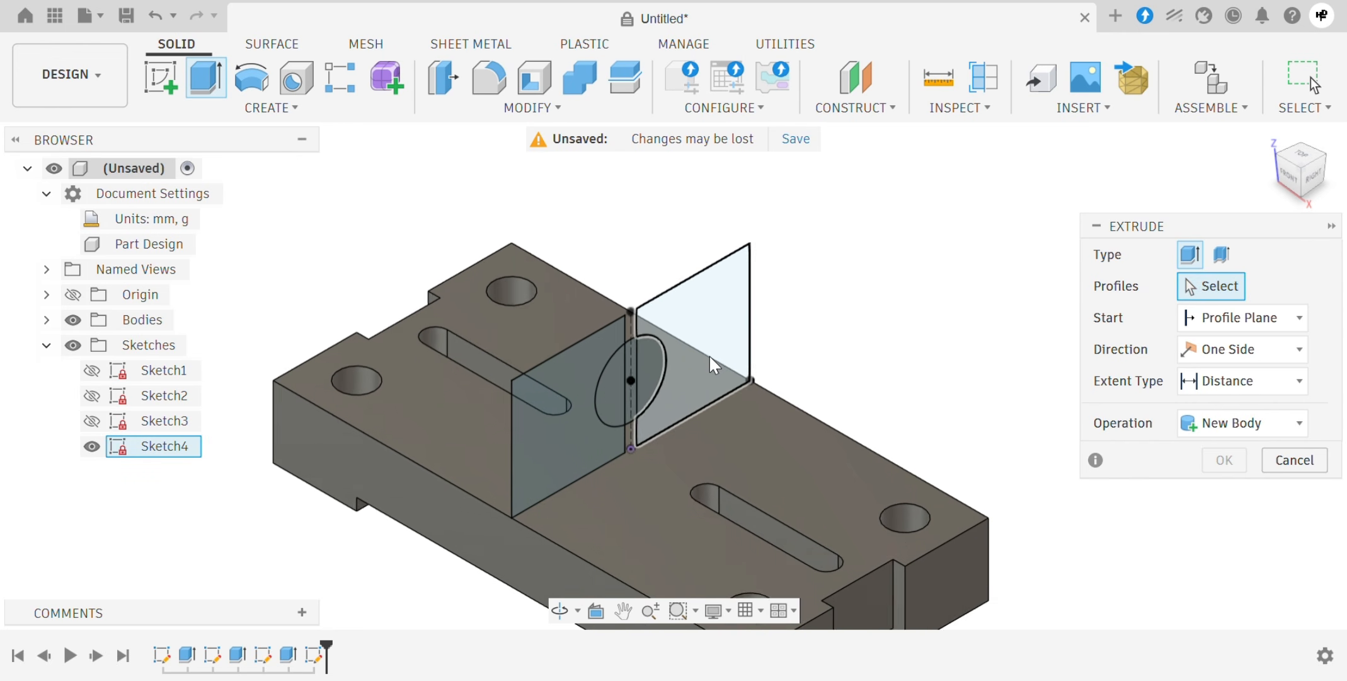
{"action": "left_click", "coordinate": [709, 355]}
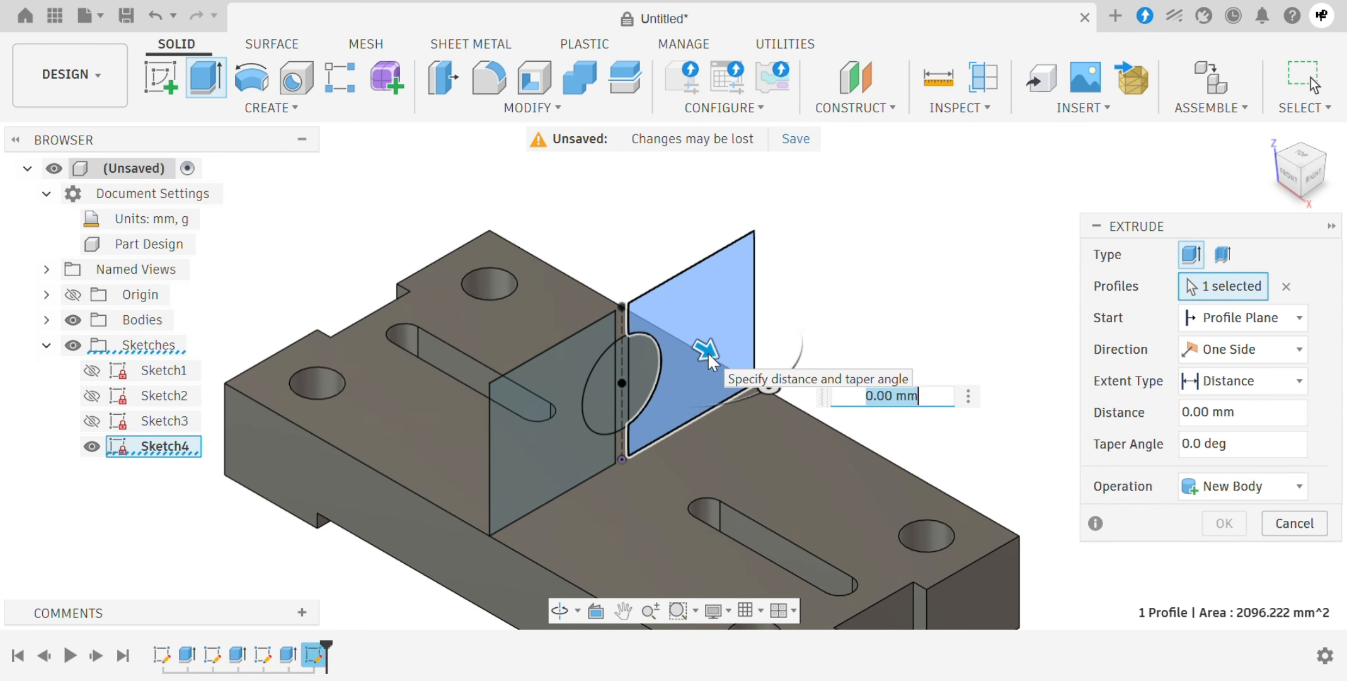
{"action": "left_click", "coordinate": [545, 413]}
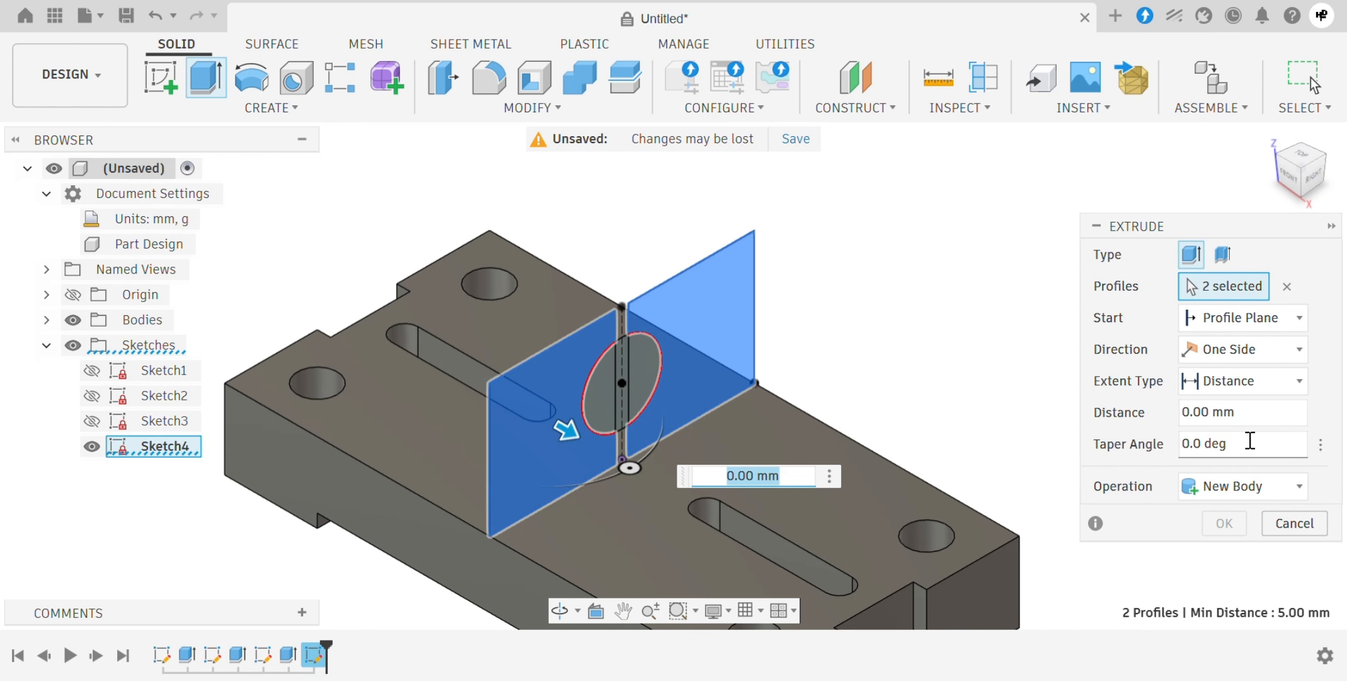
{"action": "left_click", "coordinate": [1298, 350]}
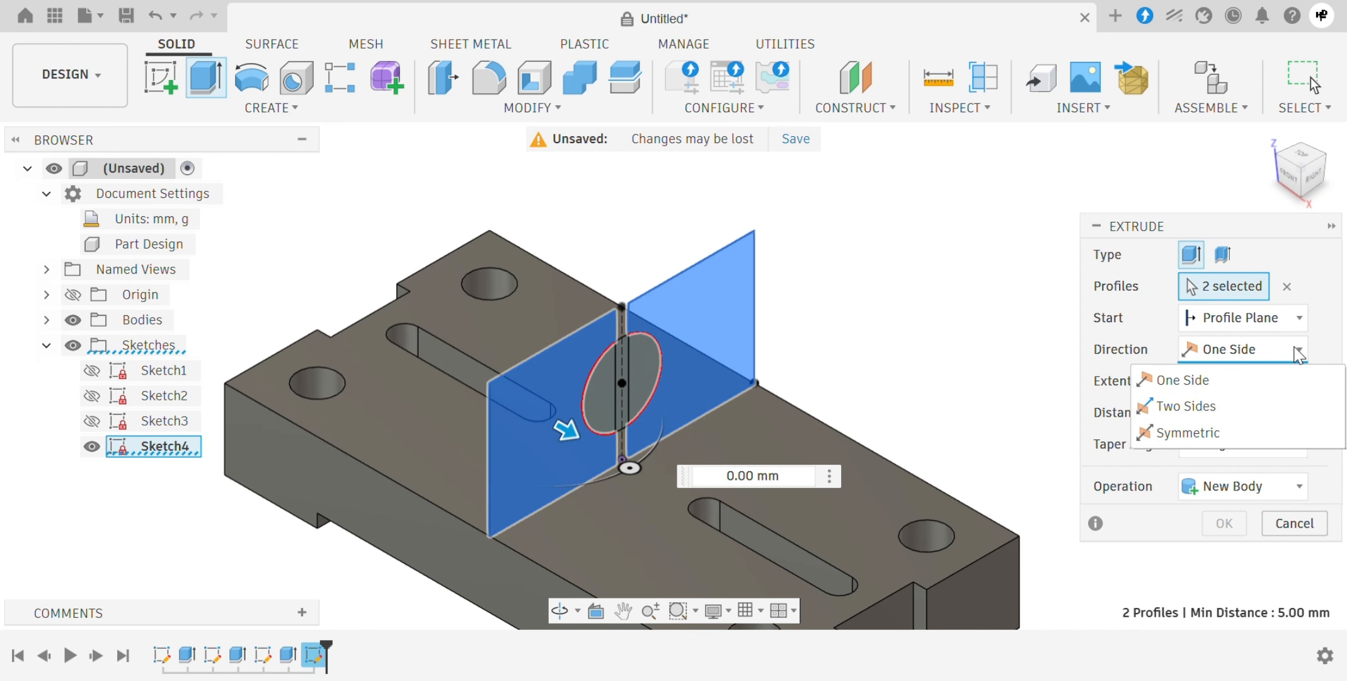
{"action": "left_click", "coordinate": [1283, 407]}
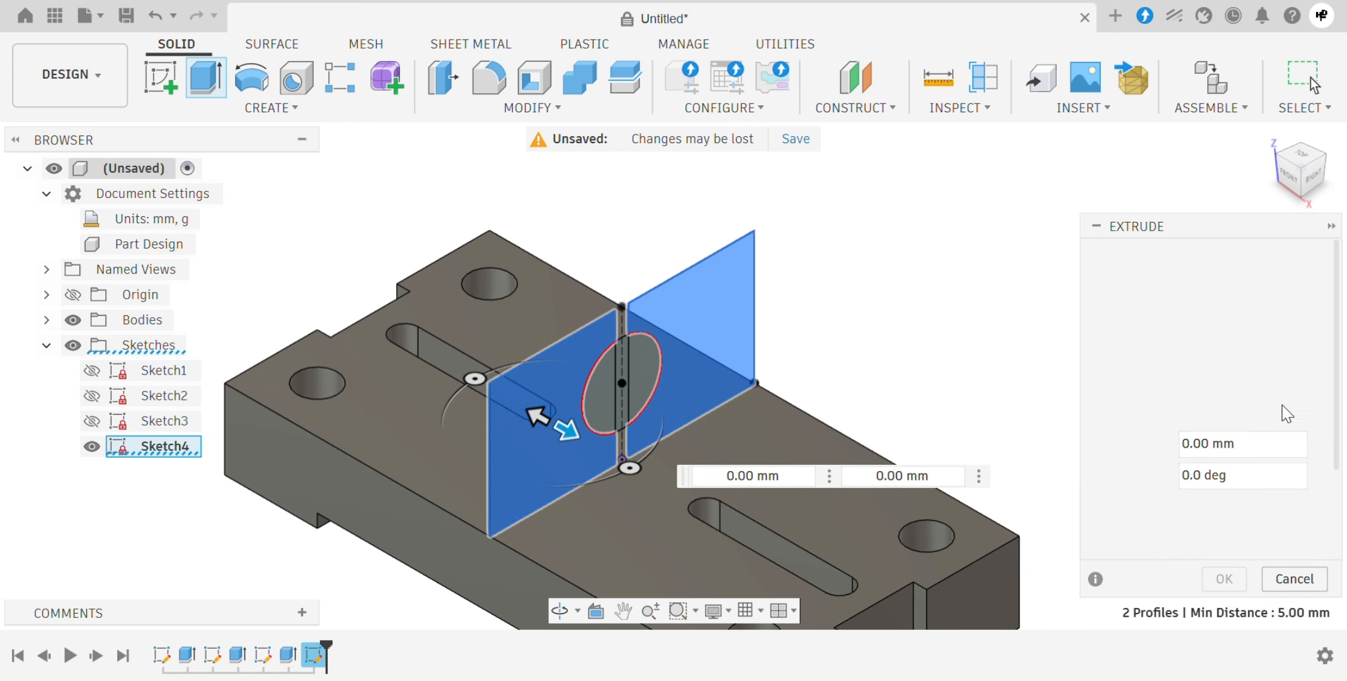
{"action": "left_click", "coordinate": [1270, 442]}
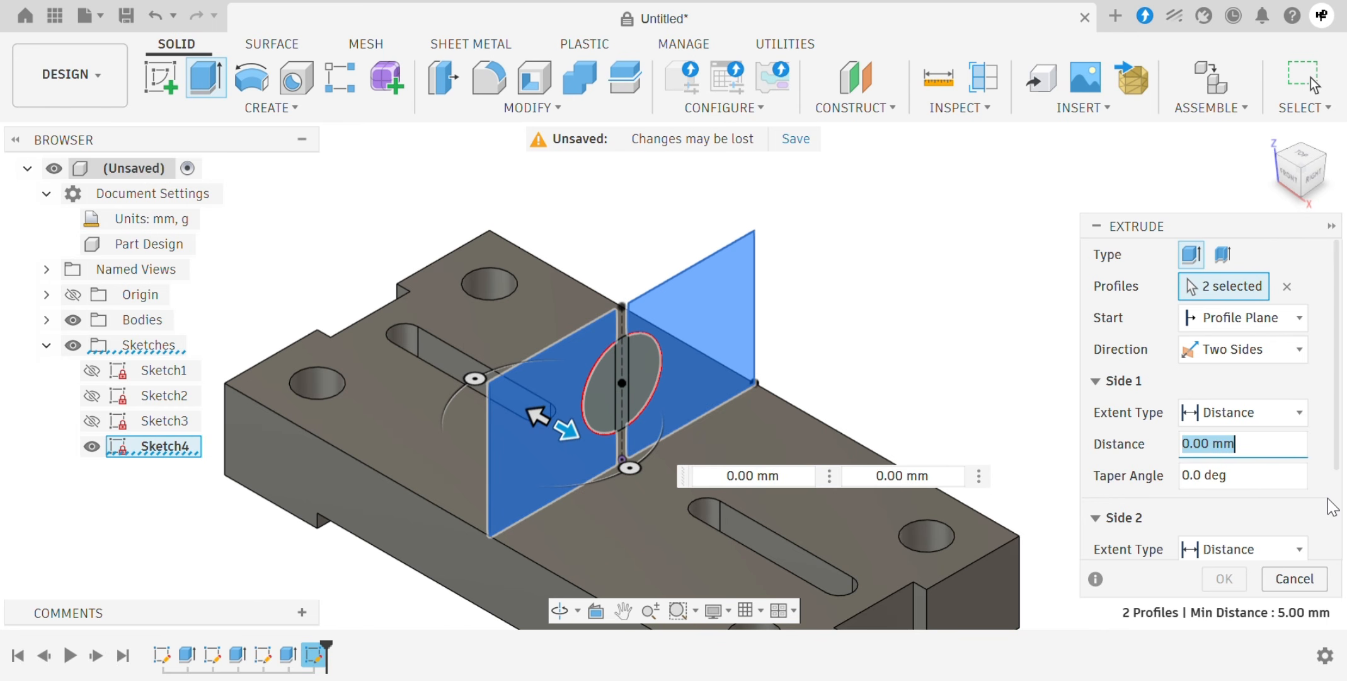
{"action": "type", "text": "20"}
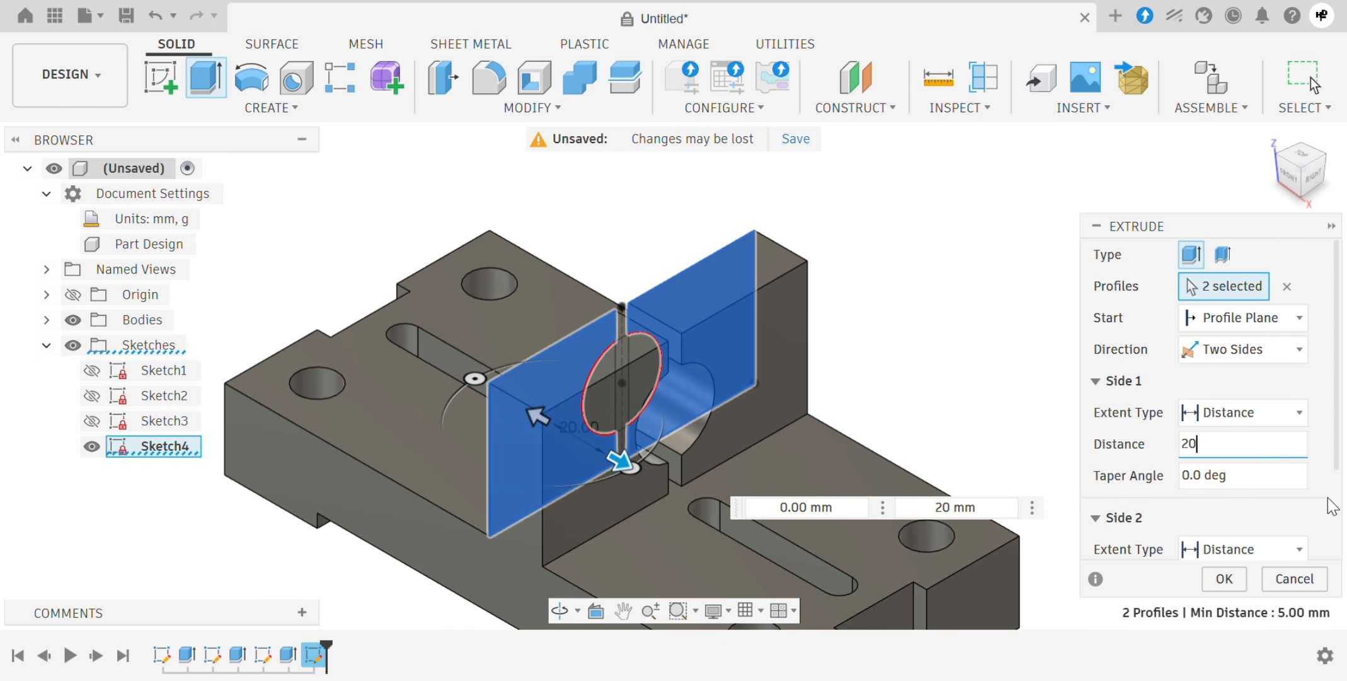
Set the Side 2 distance to 20 mm and complete the extrusion as a Join with the plate
{"action": "scroll", "coordinate": [1336, 463], "scroll_direction": "down", "scroll_amount": 3}
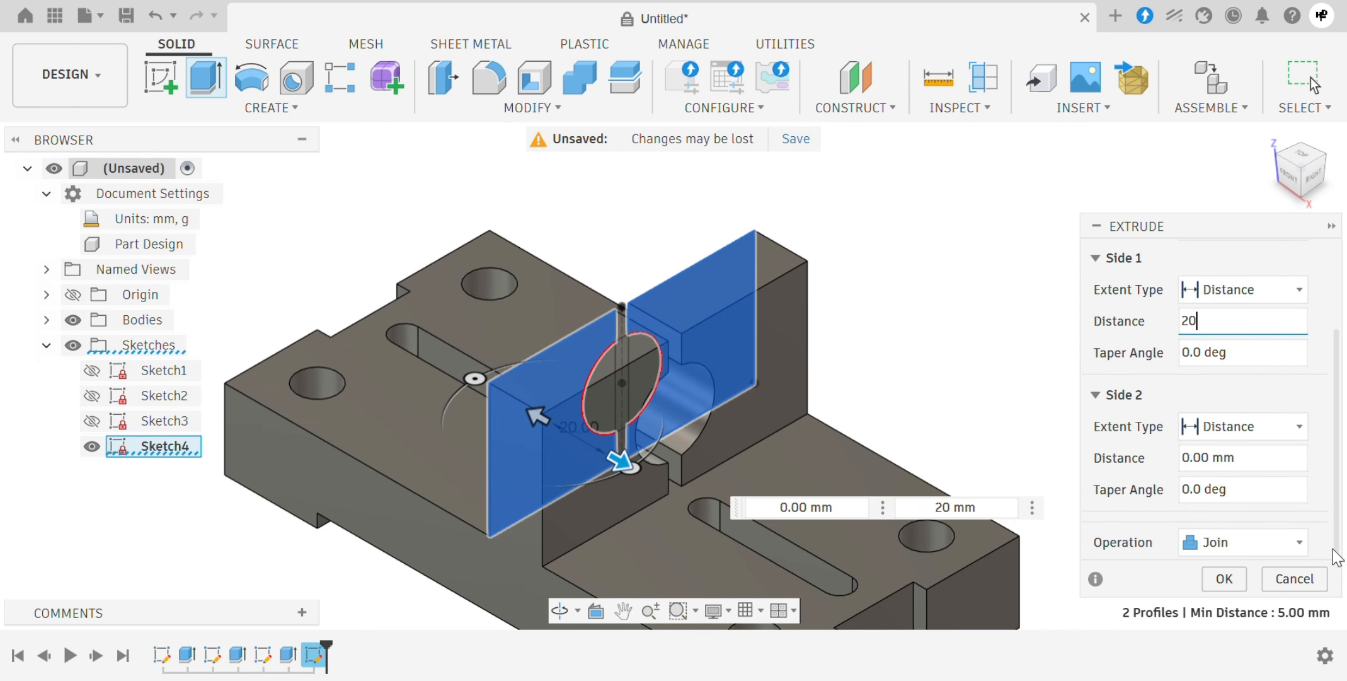
{"action": "left_click", "coordinate": [1272, 460]}
{"action": "left_click", "coordinate": [1272, 463]}
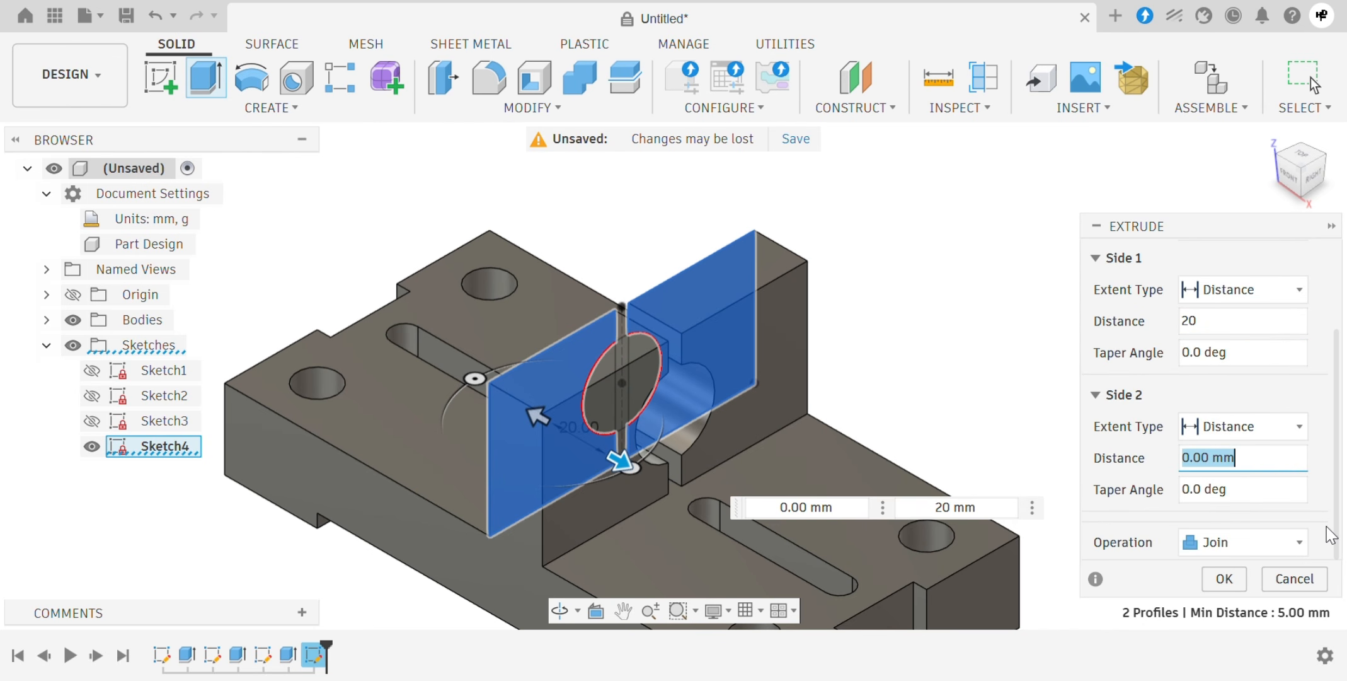
{"action": "type", "text": "20"}
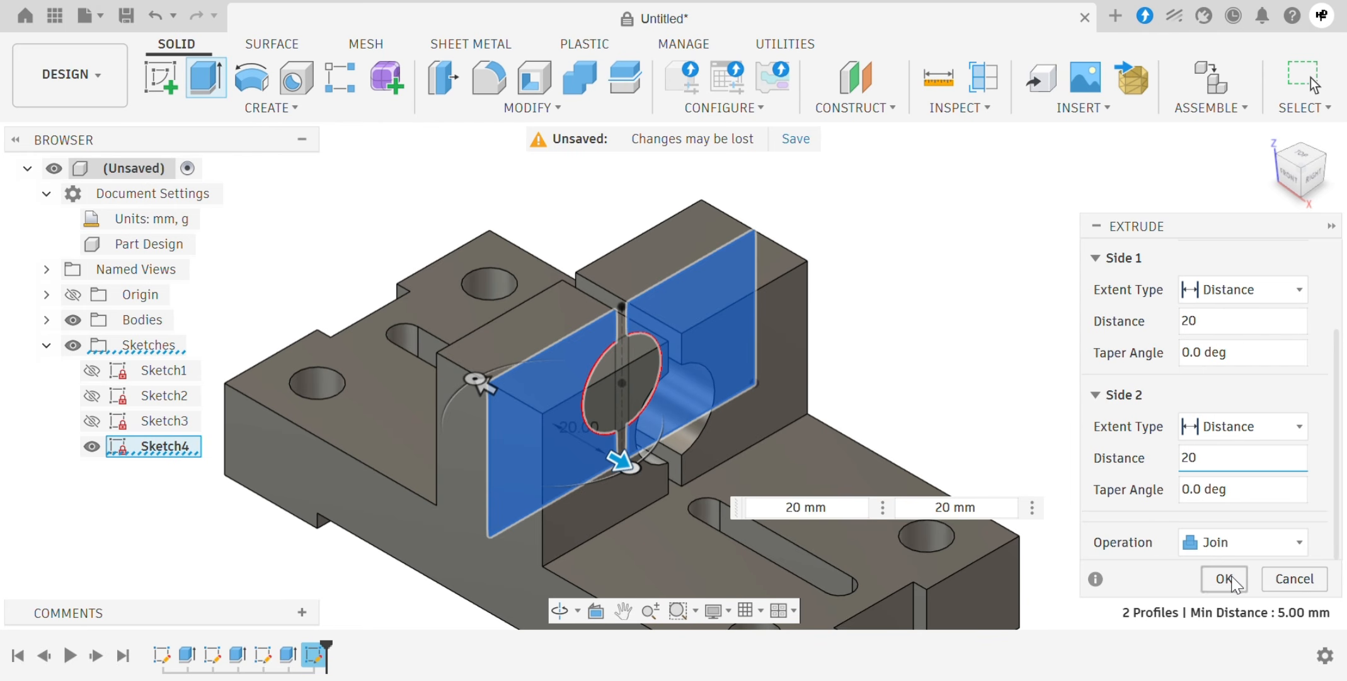
{"action": "left_click", "coordinate": [1228, 579]}
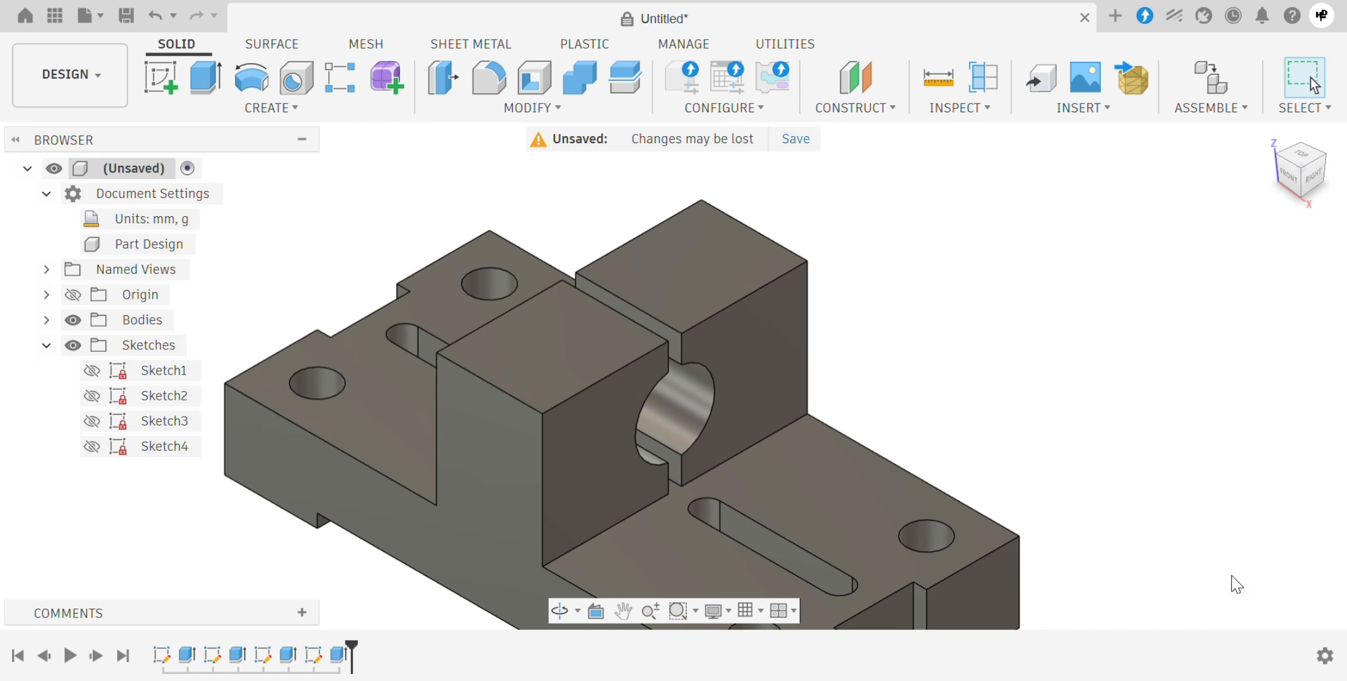
Start a Distance and Angle chamfer and select the two vertical outer edges of the notch at the plate's front-right end
{"action": "left_click", "coordinate": [1268, 135]}
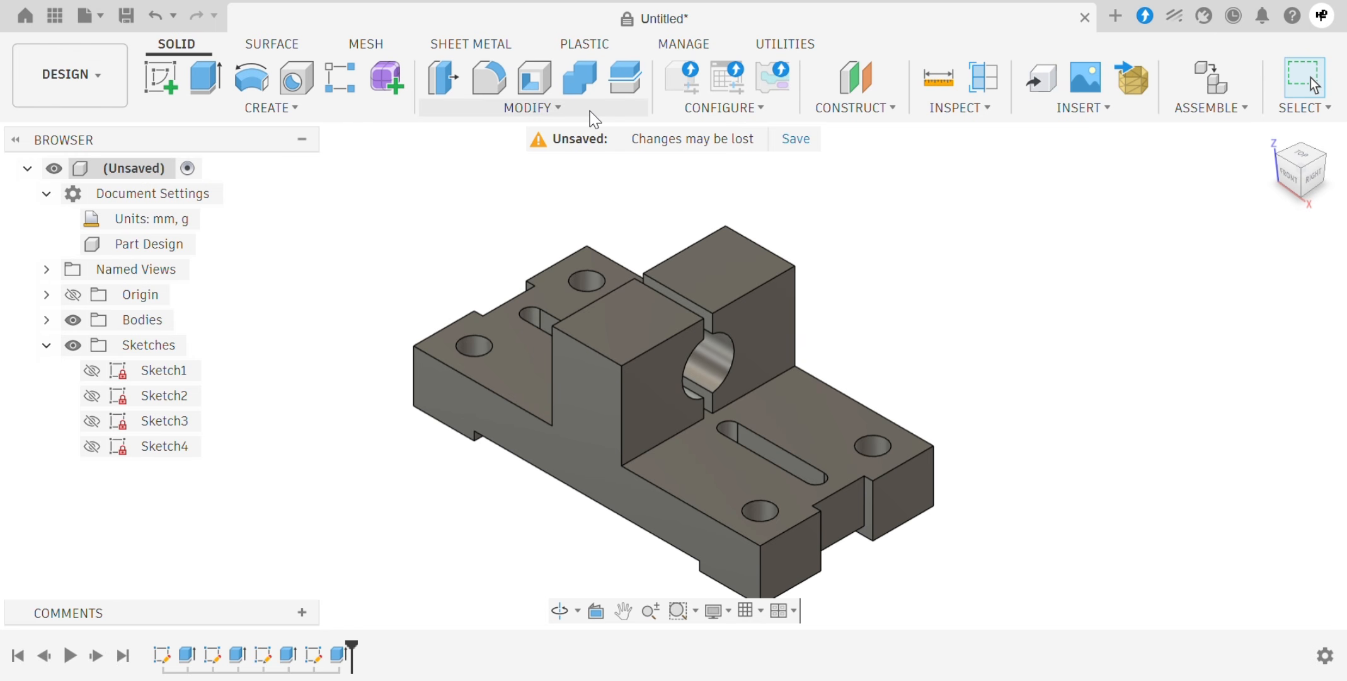
{"action": "left_click", "coordinate": [592, 111]}
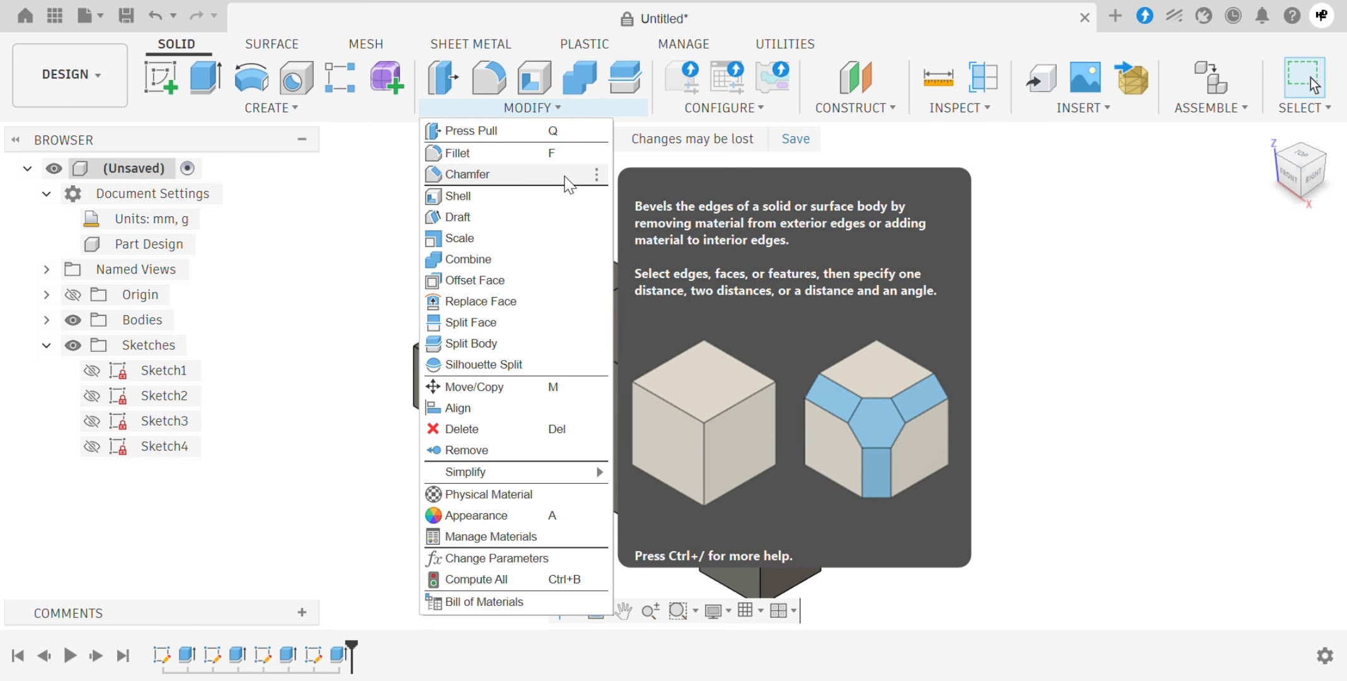
{"action": "left_click", "coordinate": [567, 181]}
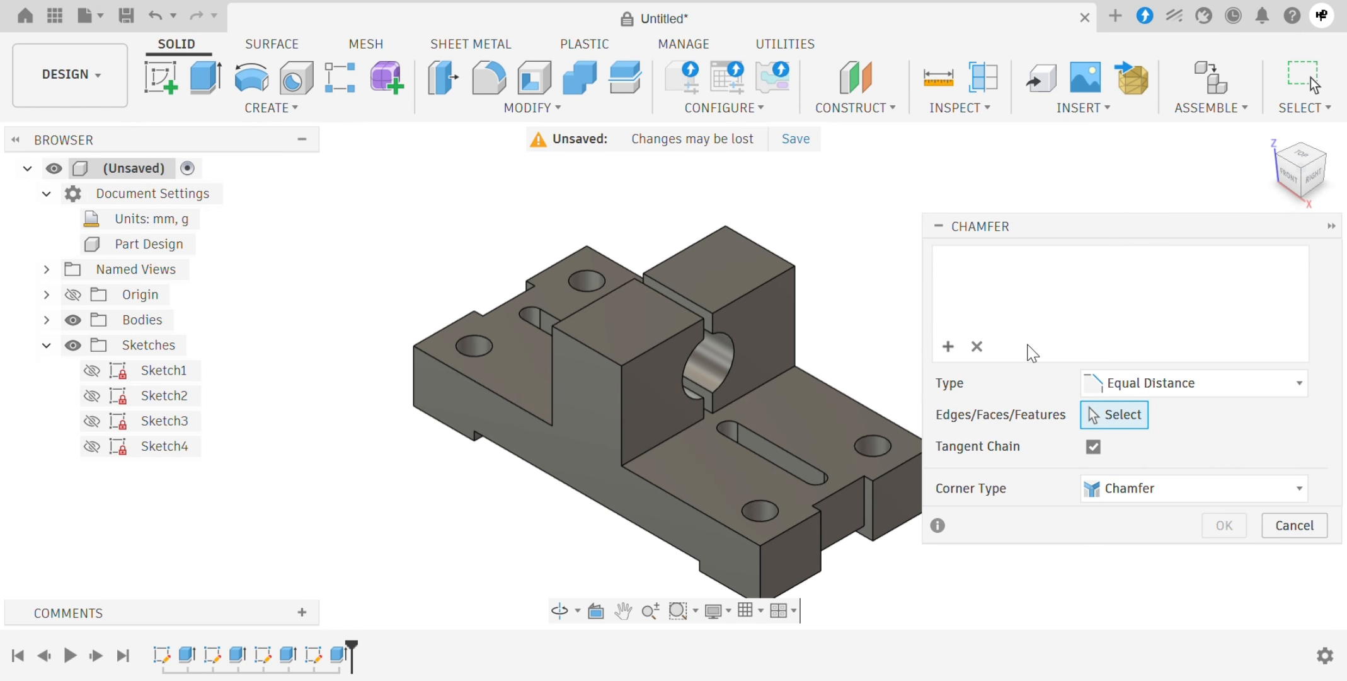
{"action": "left_click", "coordinate": [1097, 388]}
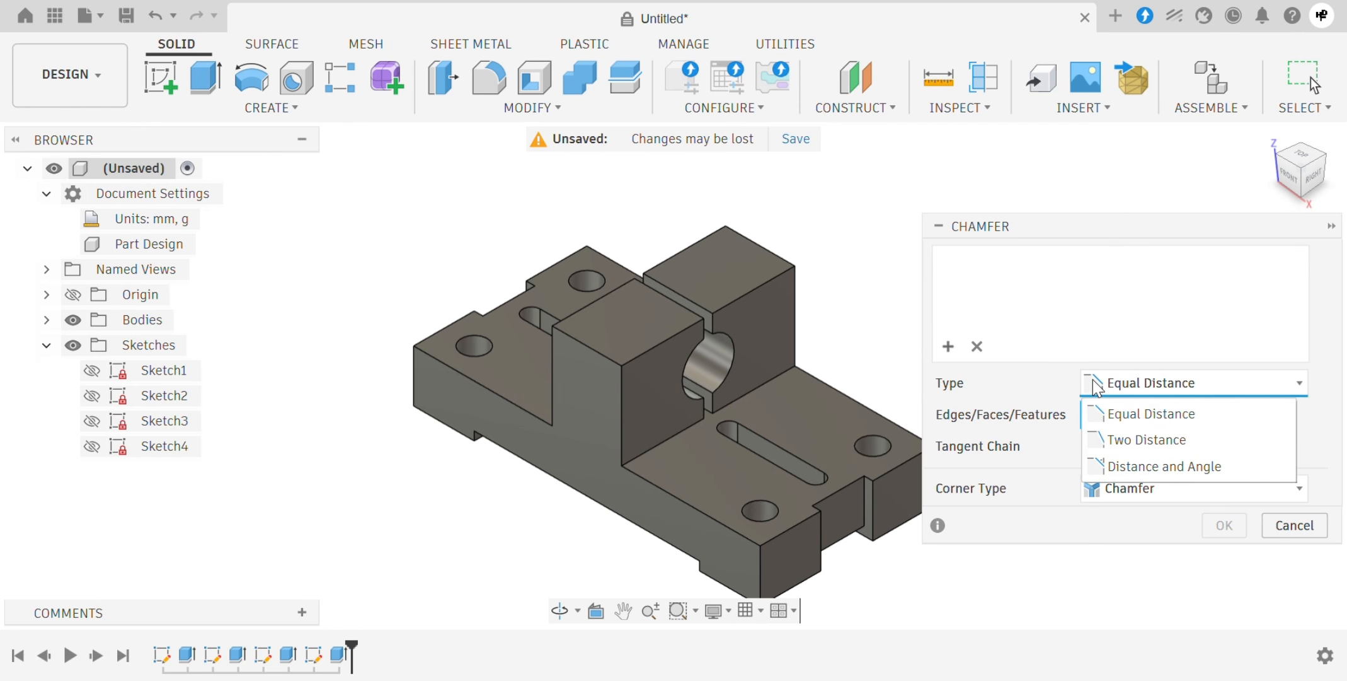
{"action": "left_click", "coordinate": [1124, 468]}
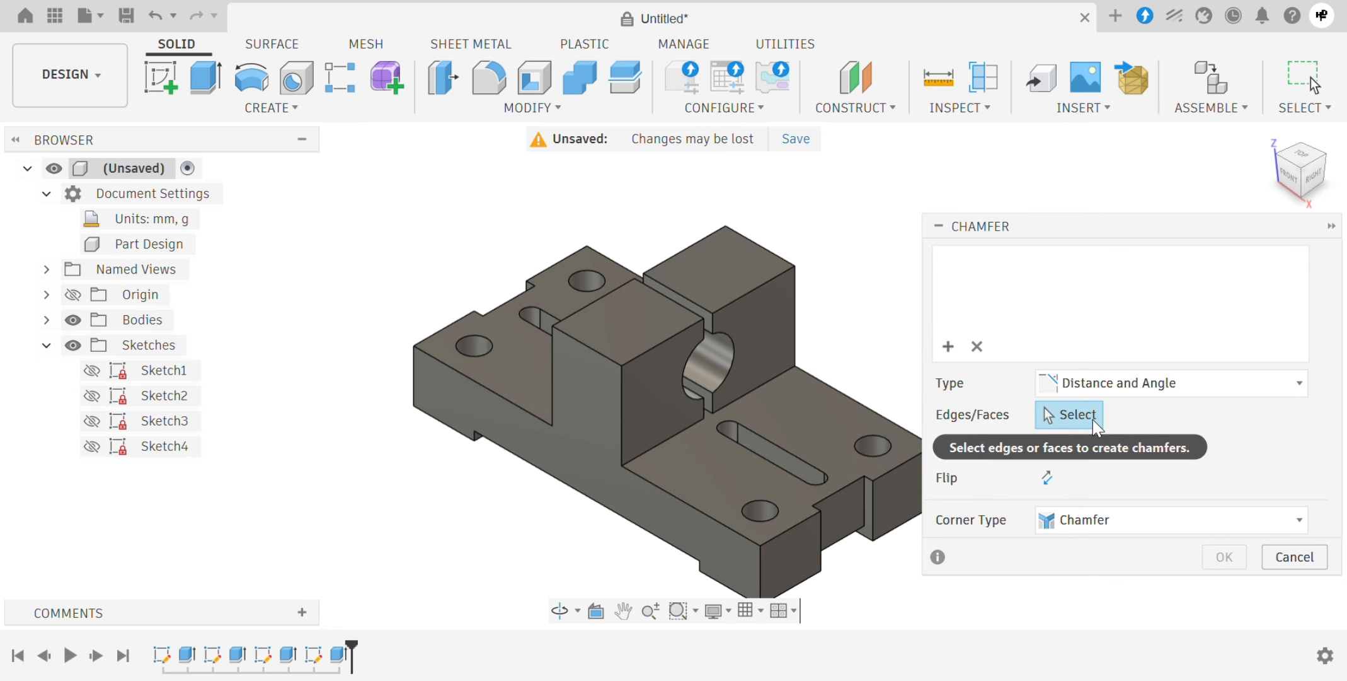
{"action": "left_click", "coordinate": [872, 506]}
{"action": "scroll", "coordinate": [694, 401], "scroll_direction": "down", "scroll_amount": 2}
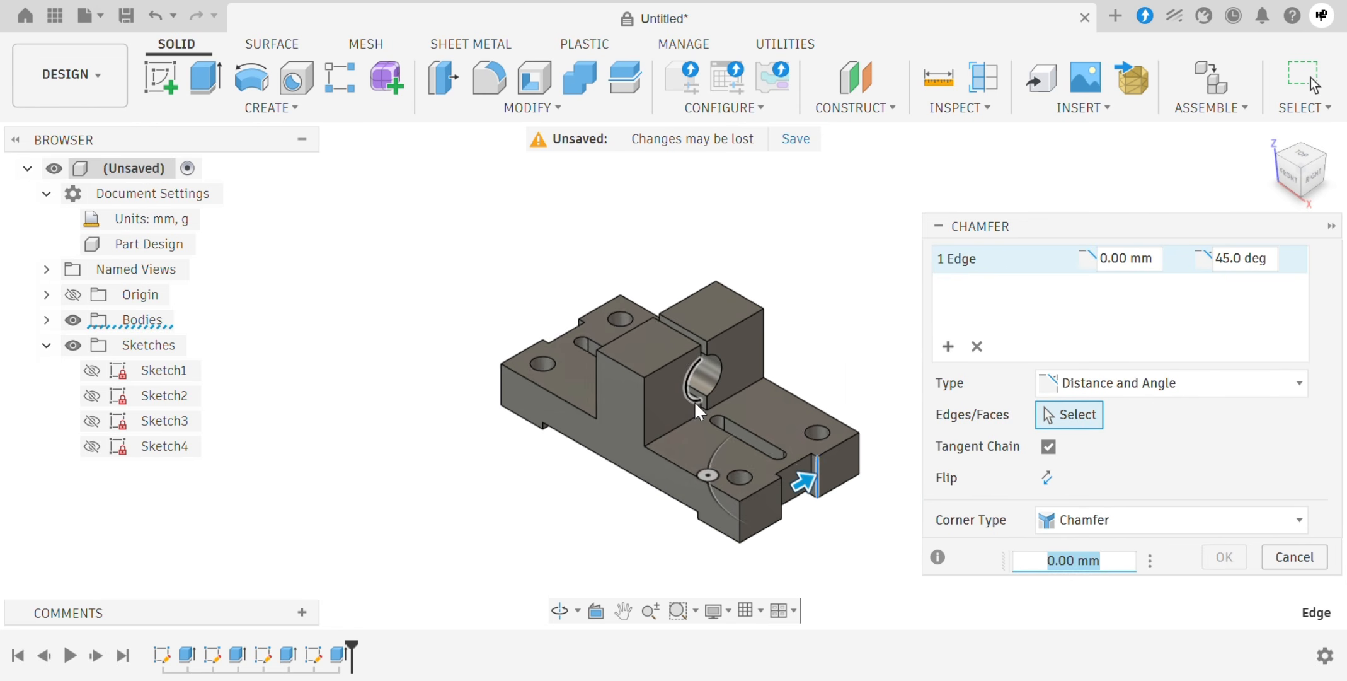
{"action": "middle_click_drag", "start_coordinate": [772, 495], "coordinate": [713, 511], "text": "shift"}
{"action": "scroll", "coordinate": [713, 511], "scroll_direction": "up", "scroll_amount": 2}
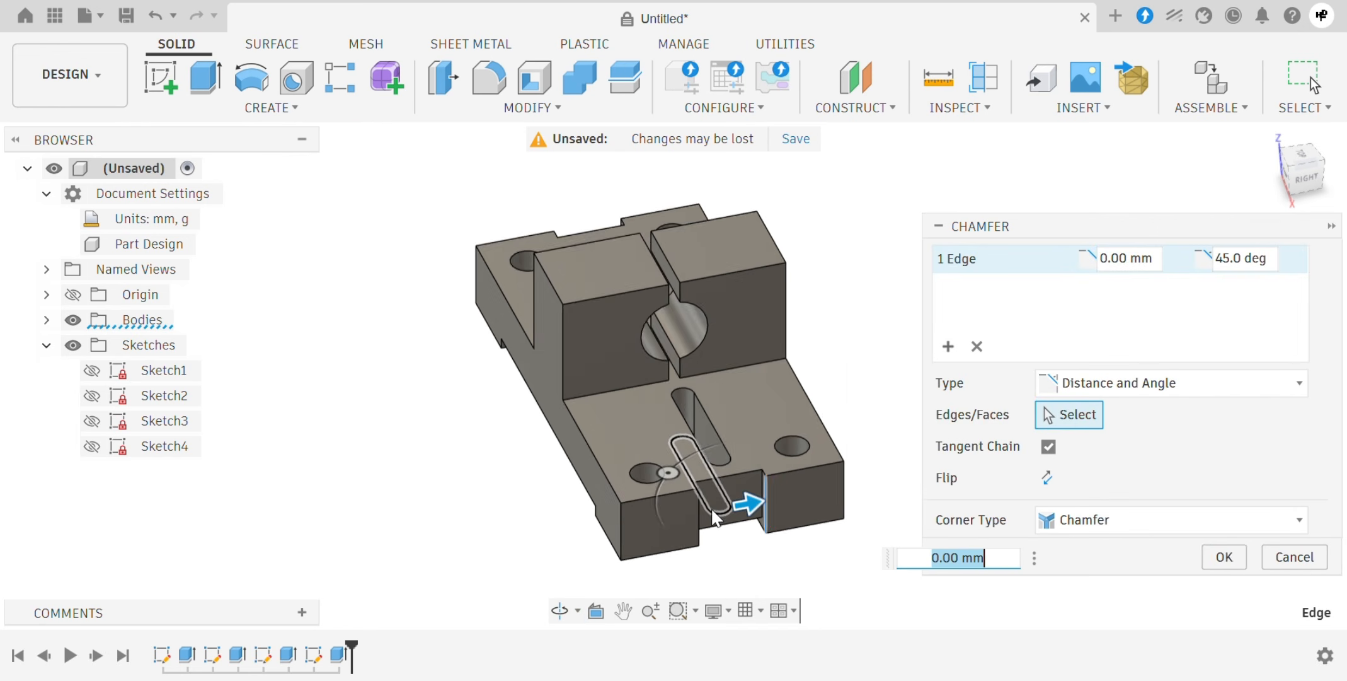
{"action": "scroll", "coordinate": [714, 517], "scroll_direction": "up", "scroll_amount": 2}
{"action": "left_click", "coordinate": [689, 542]}
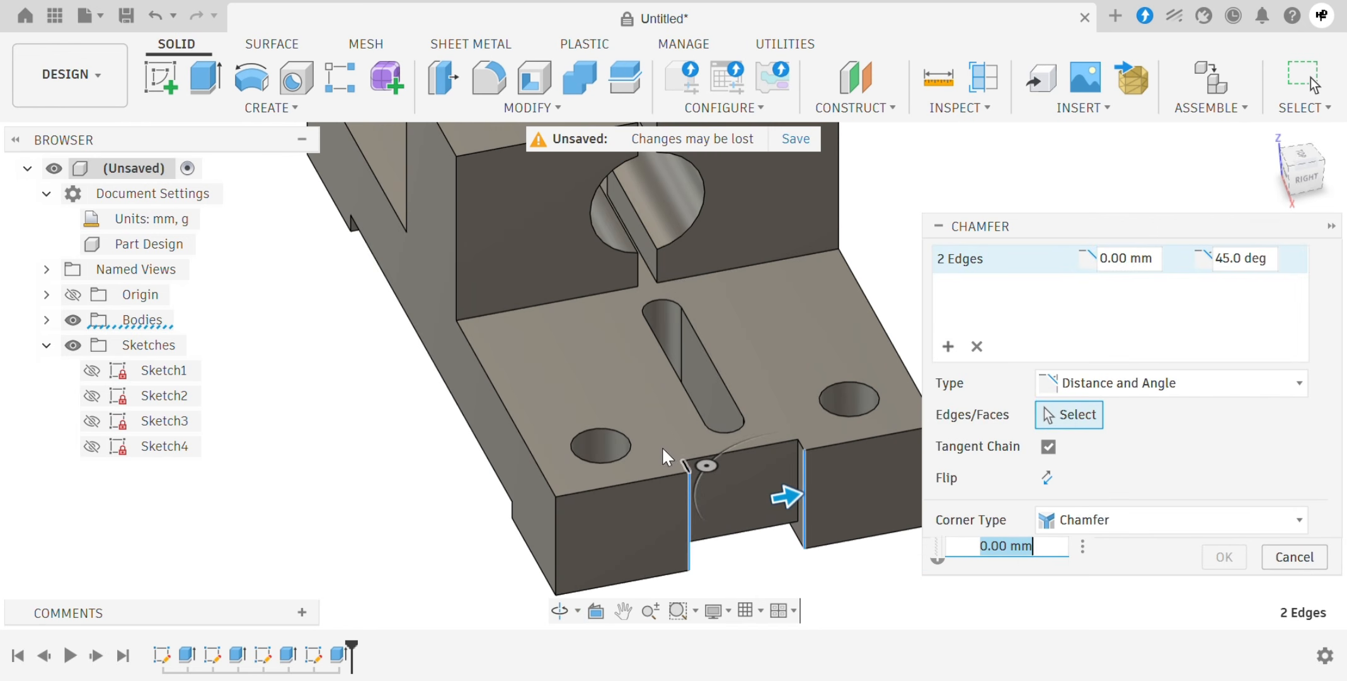
Add the two vertical outer edges of the notch at the plate's opposite end to the chamfer selection
{"action": "scroll", "coordinate": [616, 446], "scroll_direction": "down", "scroll_amount": 3}
{"action": "middle_click_drag", "start_coordinate": [615, 445], "coordinate": [707, 446], "text": "shift"}
{"action": "scroll", "coordinate": [491, 221], "scroll_direction": "up", "scroll_amount": 3}
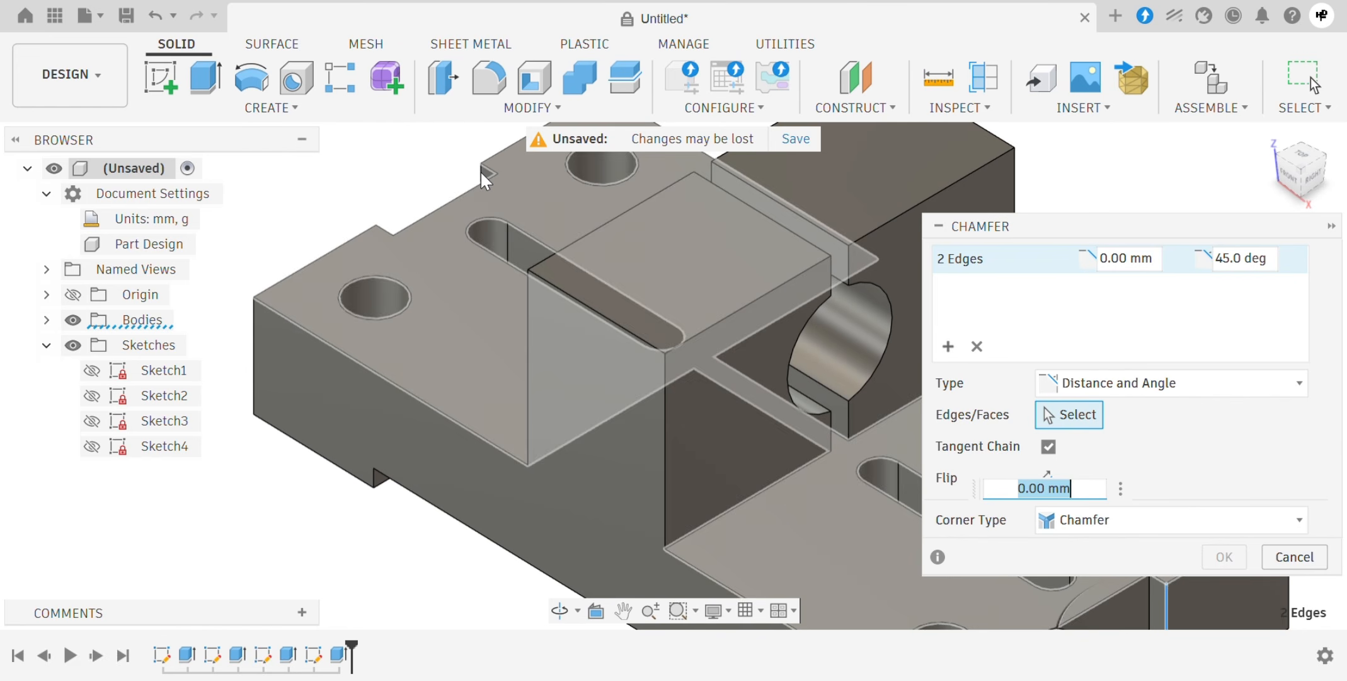
{"action": "middle_click_drag", "start_coordinate": [497, 214], "coordinate": [385, 381], "text": "shift"}
{"action": "left_click", "coordinate": [421, 218]}
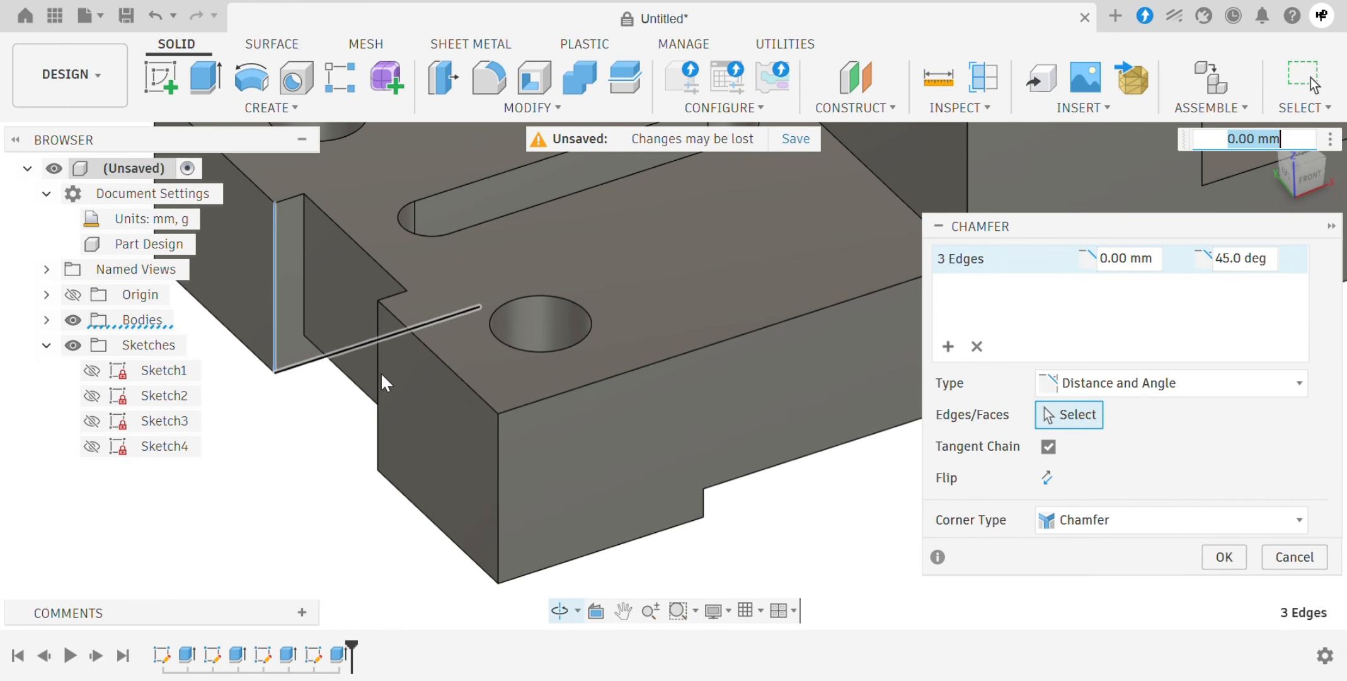
{"action": "left_click", "coordinate": [377, 373]}
{"action": "scroll", "coordinate": [321, 498], "scroll_direction": "down", "scroll_amount": 5}
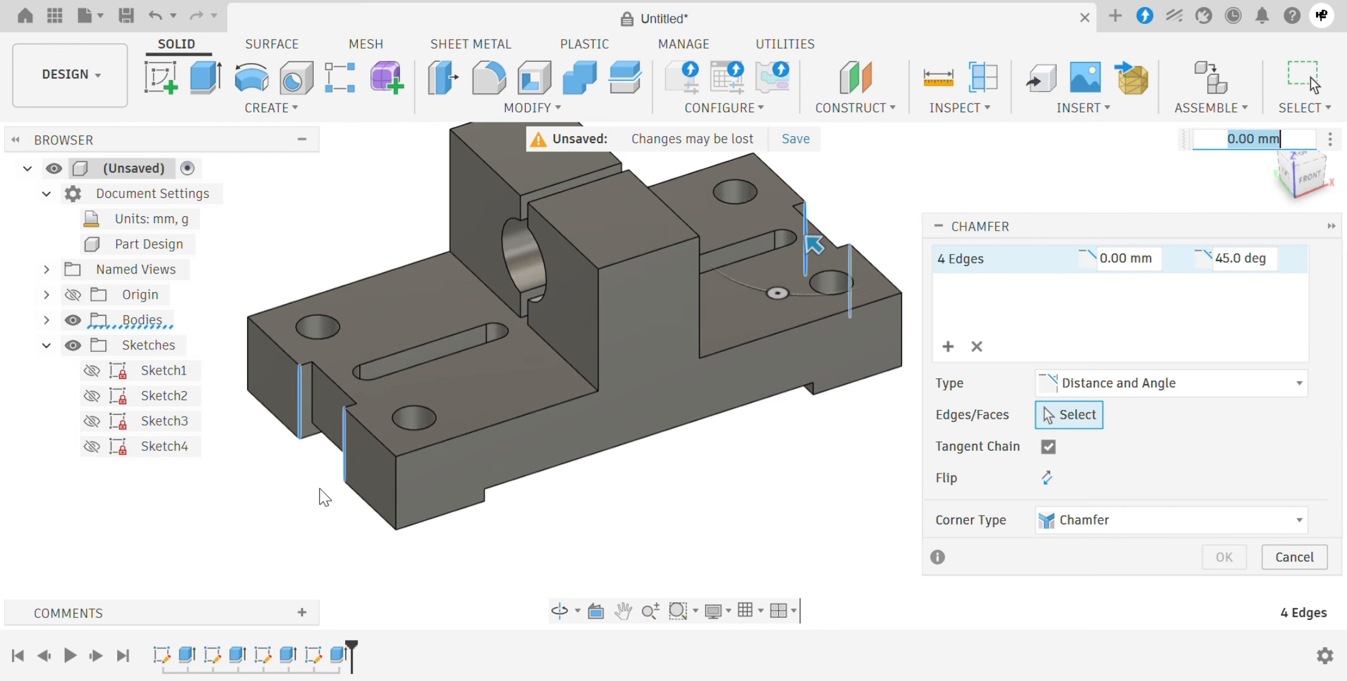
{"action": "scroll", "coordinate": [320, 488], "scroll_direction": "down", "scroll_amount": 1}
{"action": "scroll", "coordinate": [1132, 165], "scroll_direction": "down", "scroll_amount": 2}
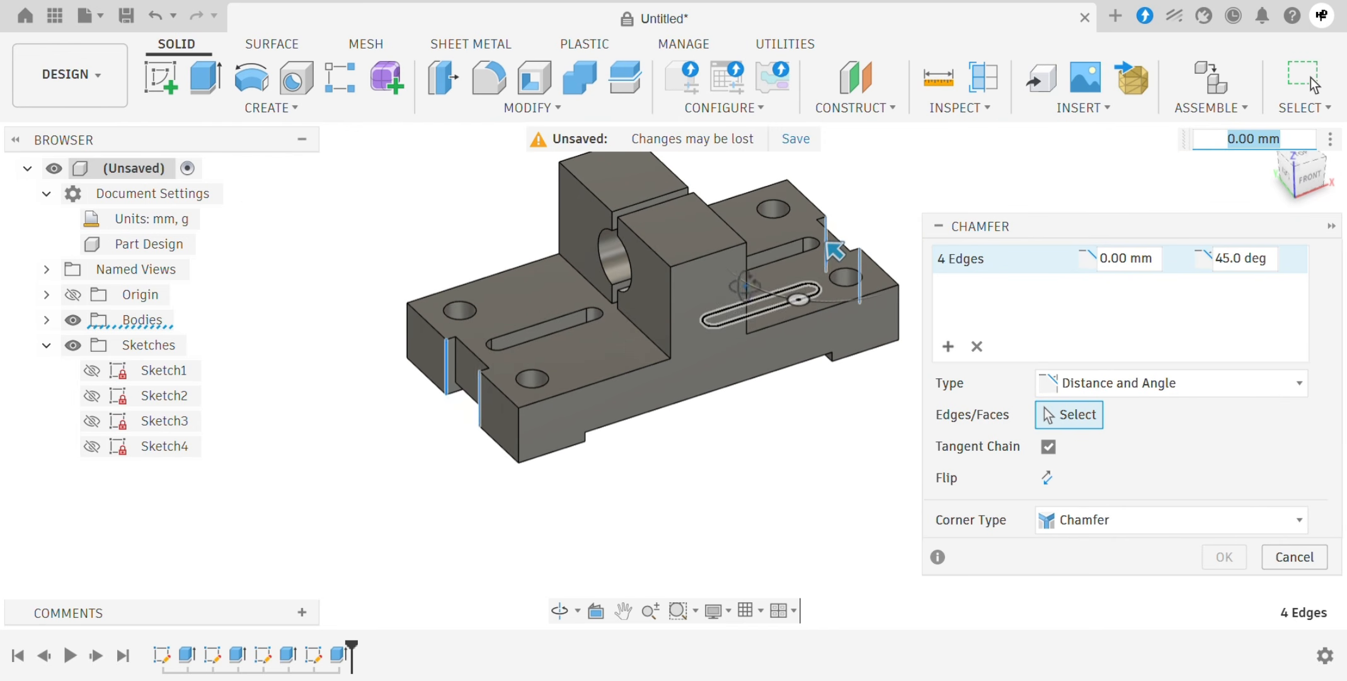
Set the chamfer distance to 5 mm at a 45-degree angle and complete the chamfer on the four notch edges
{"action": "middle_click_drag", "start_coordinate": [745, 285], "coordinate": [675, 356], "text": "shift"}
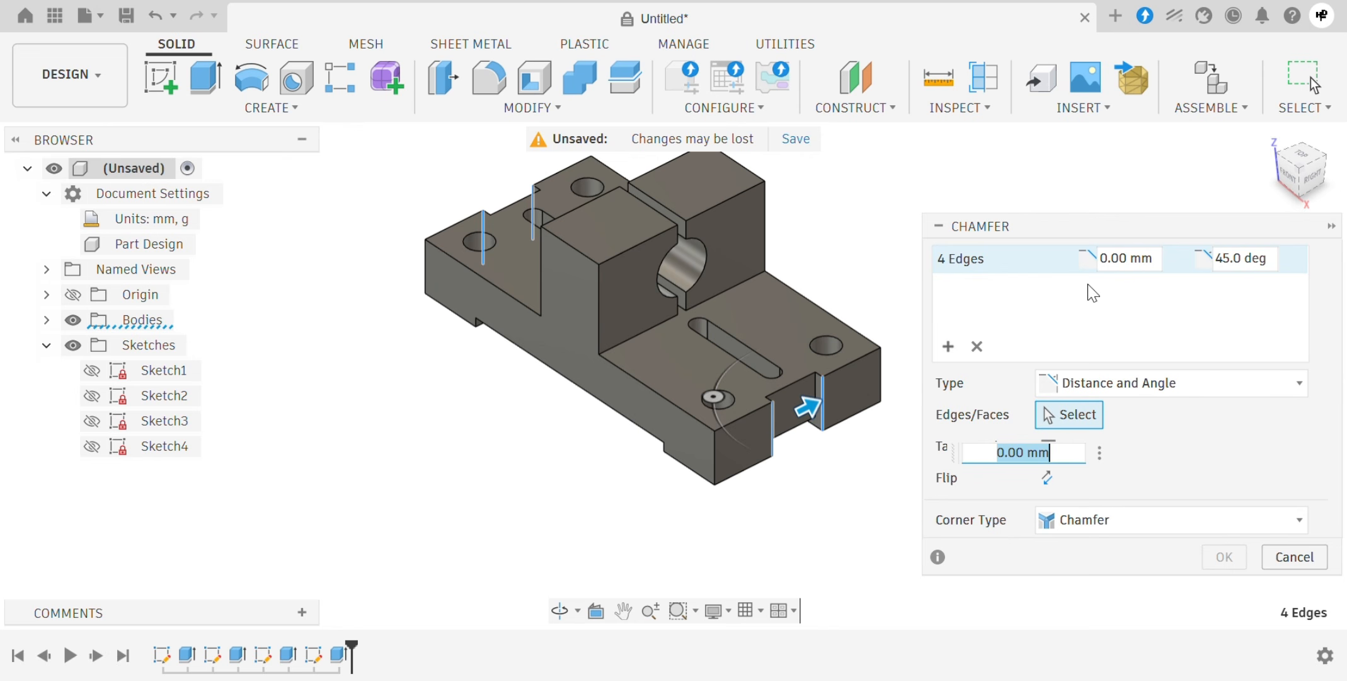
{"action": "left_click", "coordinate": [1118, 258]}
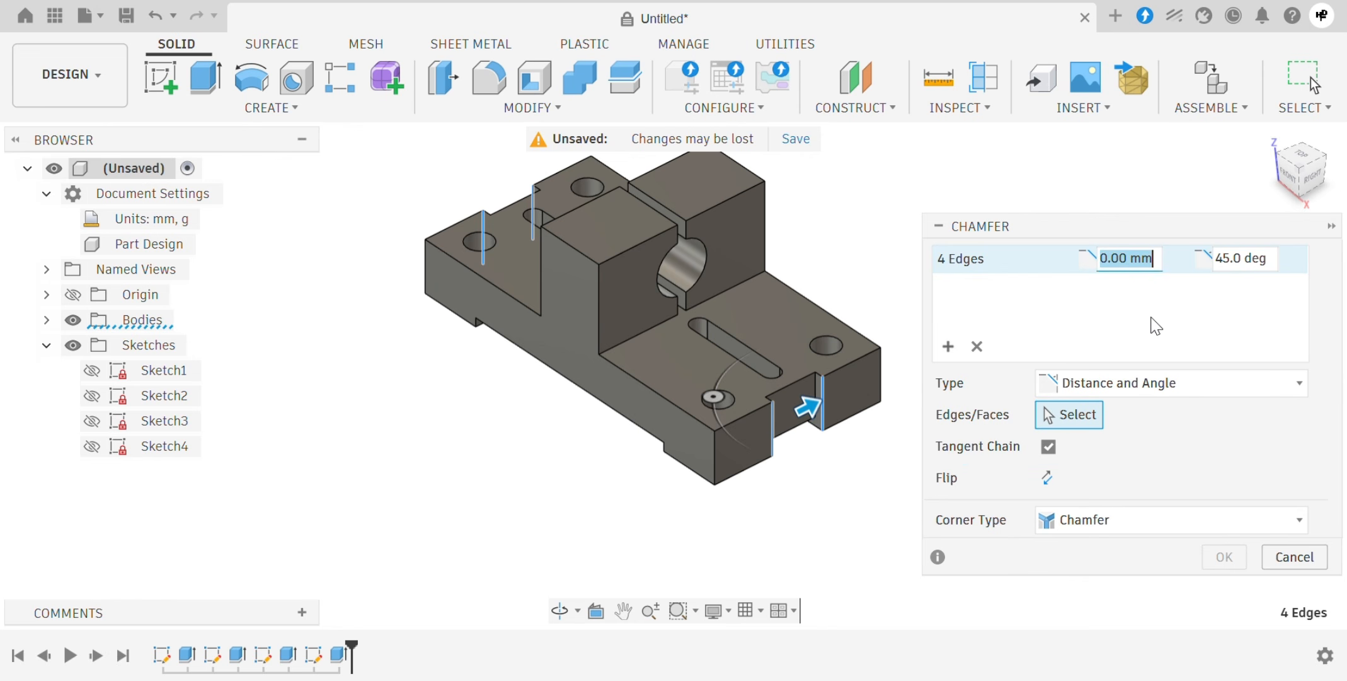
{"action": "type", "text": "5"}
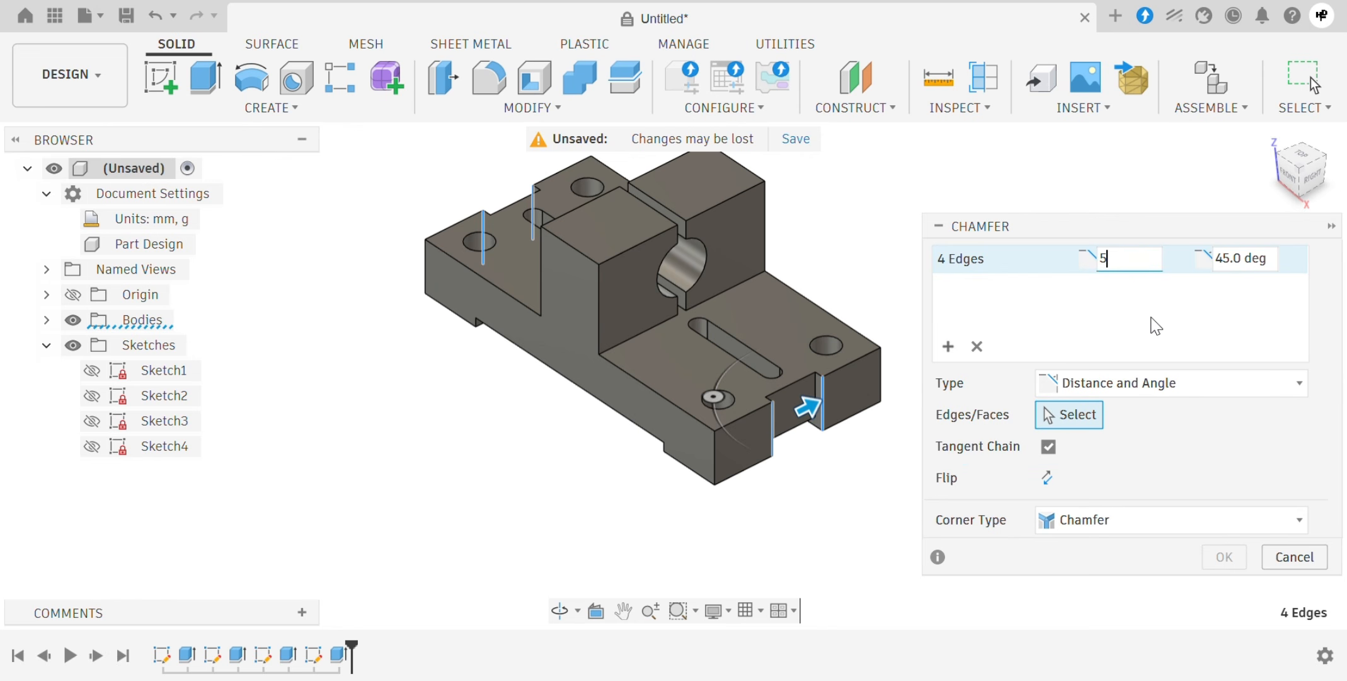
{"action": "left_click", "coordinate": [1241, 258]}
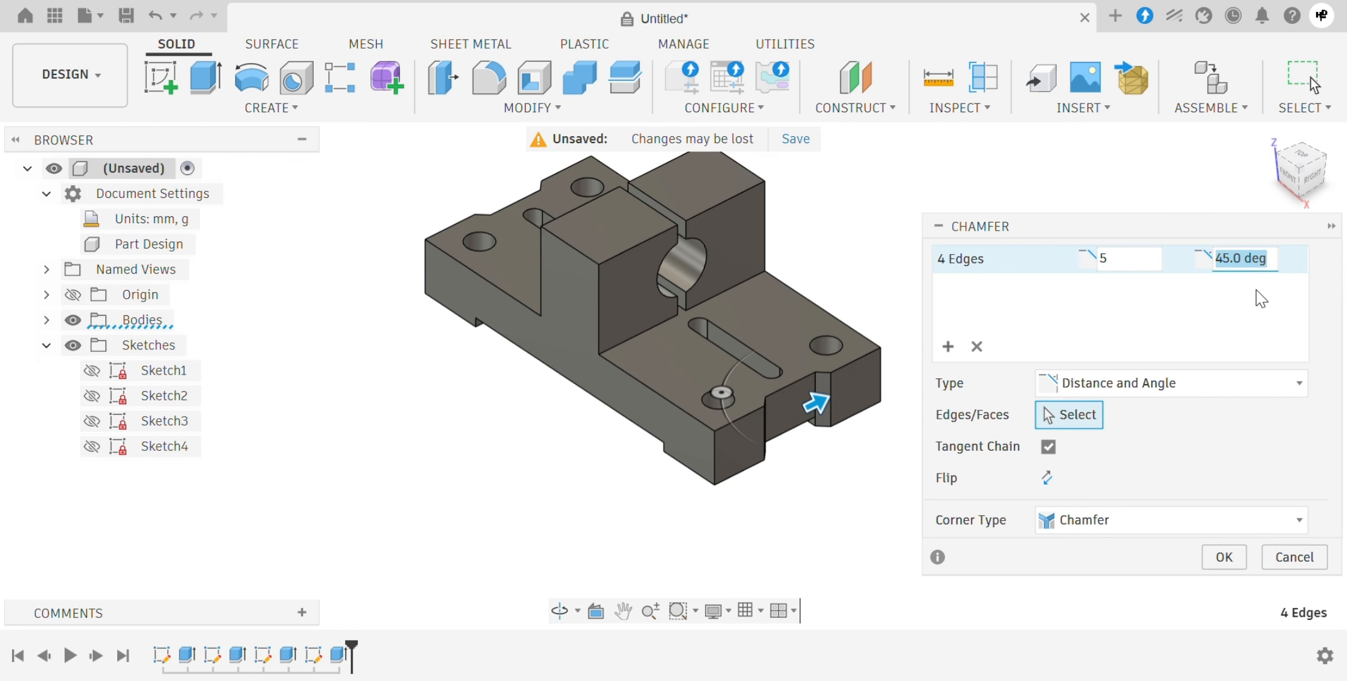
{"action": "left_click", "coordinate": [1226, 558]}
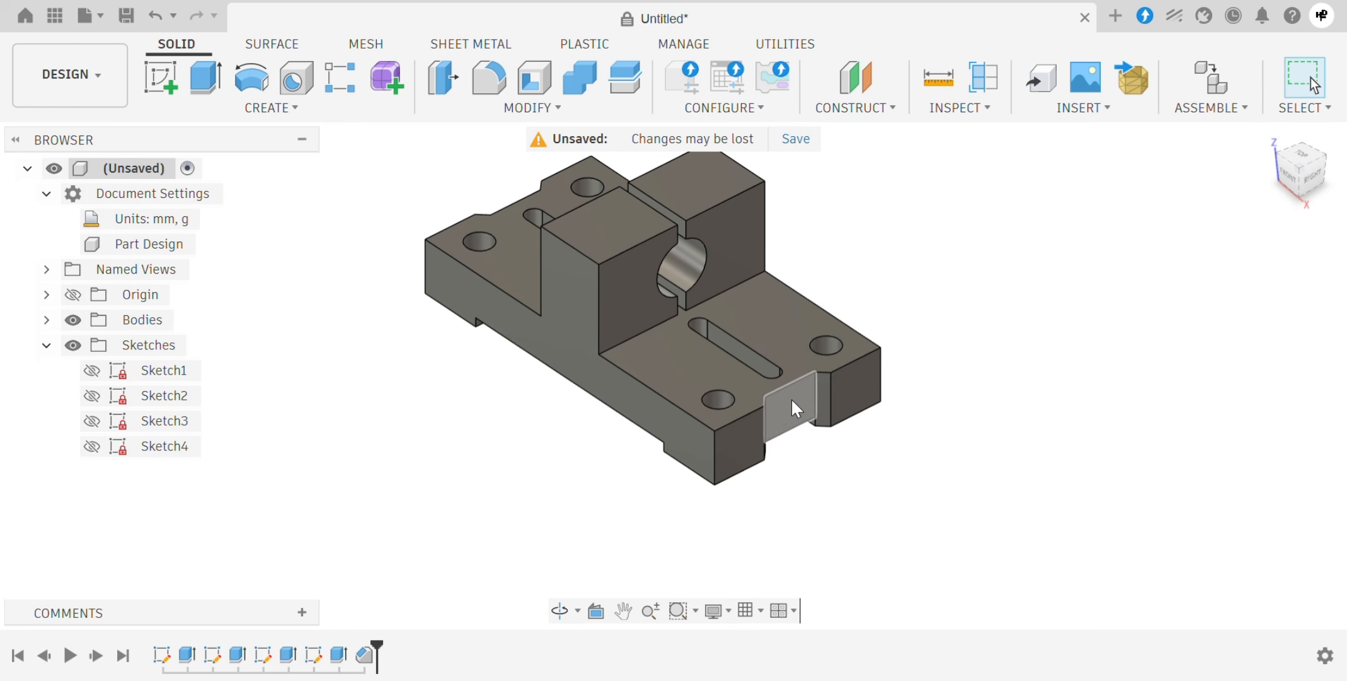
Start a constant-radius fillet and select the two vertical outer corner edges at the plate's right end
{"action": "middle_click_drag", "start_coordinate": [792, 403], "coordinate": [858, 470], "text": "shift"}
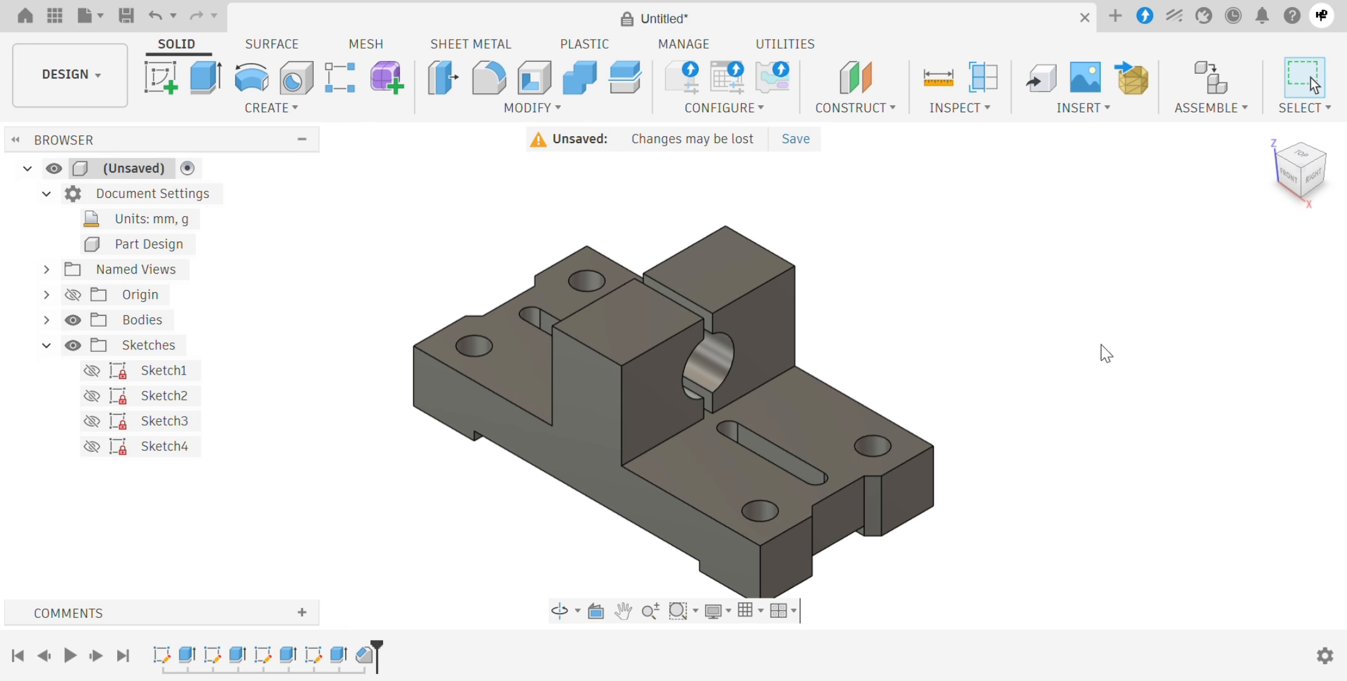
{"action": "left_click", "coordinate": [498, 87]}
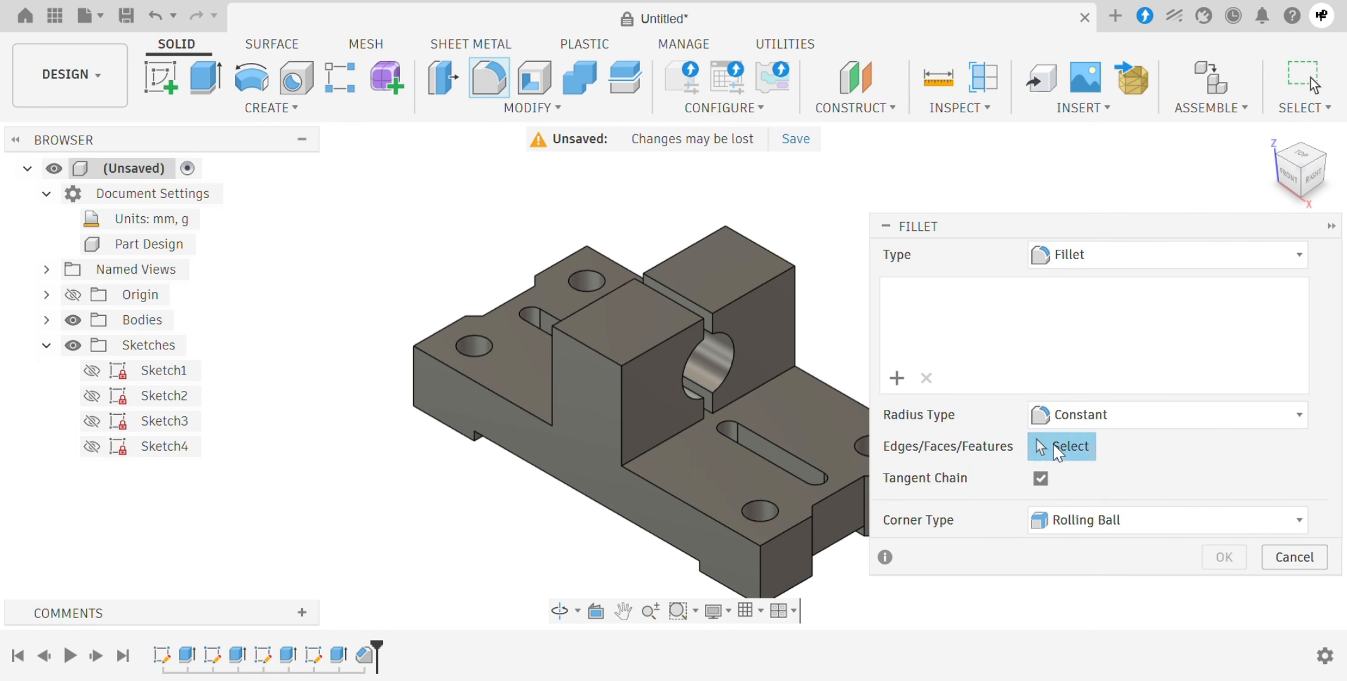
{"action": "scroll", "coordinate": [585, 444], "scroll_direction": "down", "scroll_amount": 3}
{"action": "scroll", "coordinate": [718, 547], "scroll_direction": "up", "scroll_amount": 3}
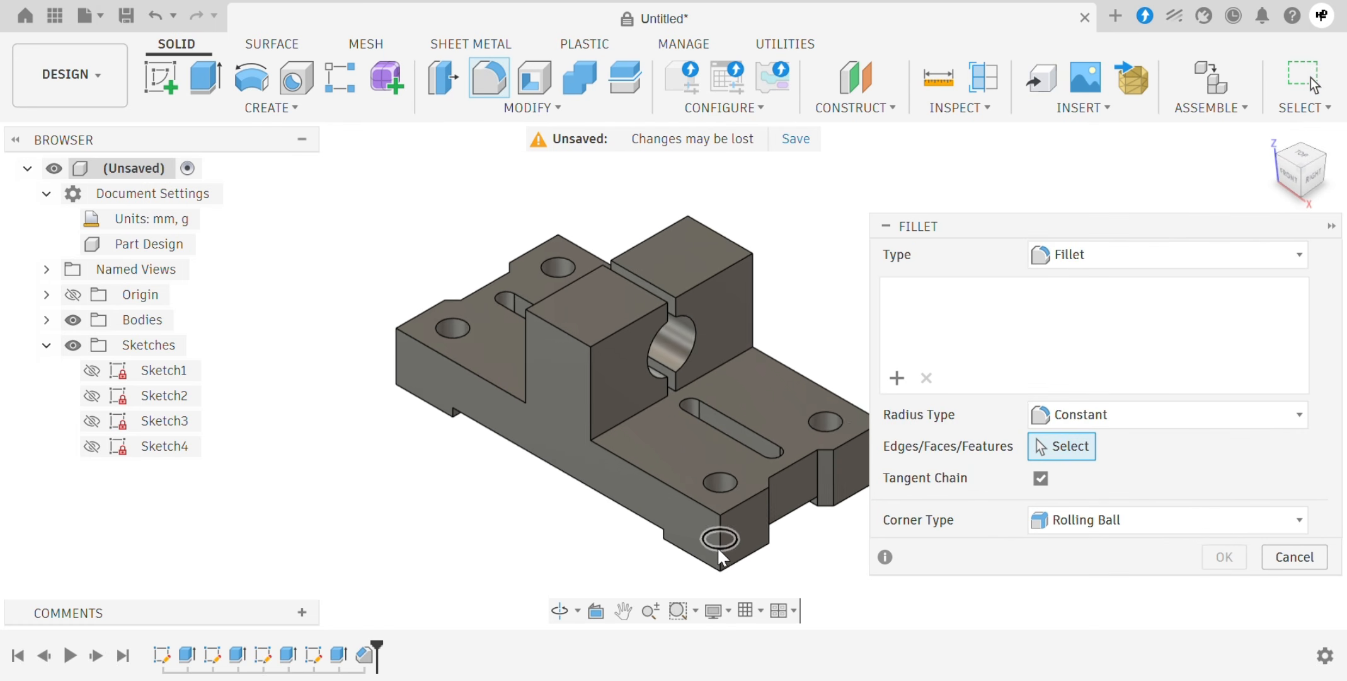
{"action": "left_click", "coordinate": [719, 544]}
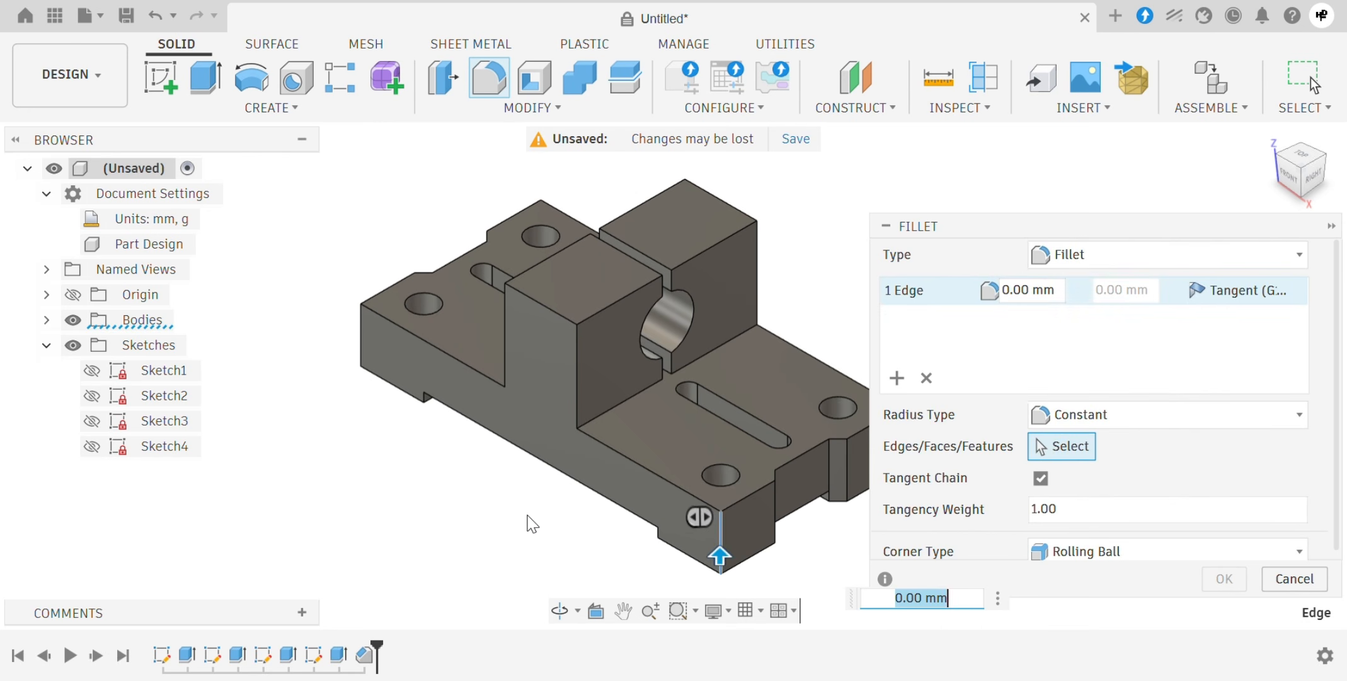
{"action": "middle_click_drag", "start_coordinate": [529, 521], "coordinate": [389, 485], "text": "shift"}
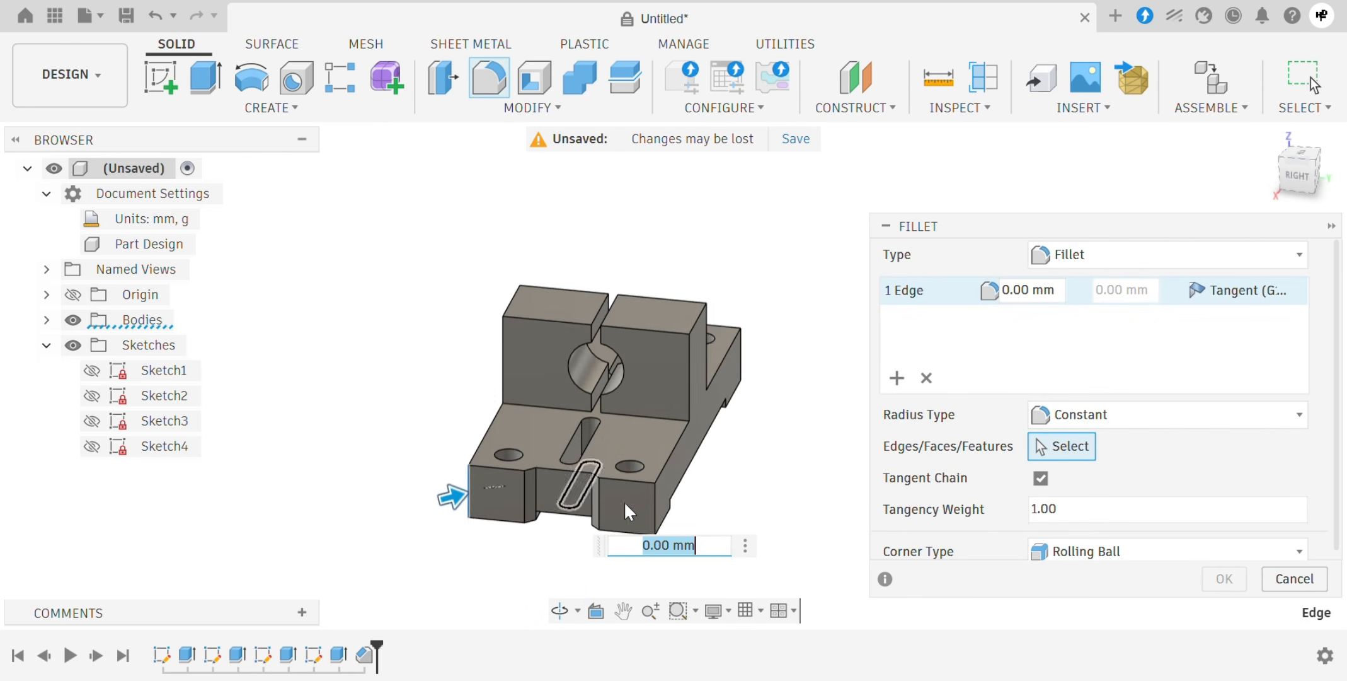
{"action": "scroll", "coordinate": [687, 509], "scroll_direction": "up", "scroll_amount": 3}
{"action": "left_click", "coordinate": [654, 501]}
{"action": "scroll", "coordinate": [688, 443], "scroll_direction": "down", "scroll_amount": 5}
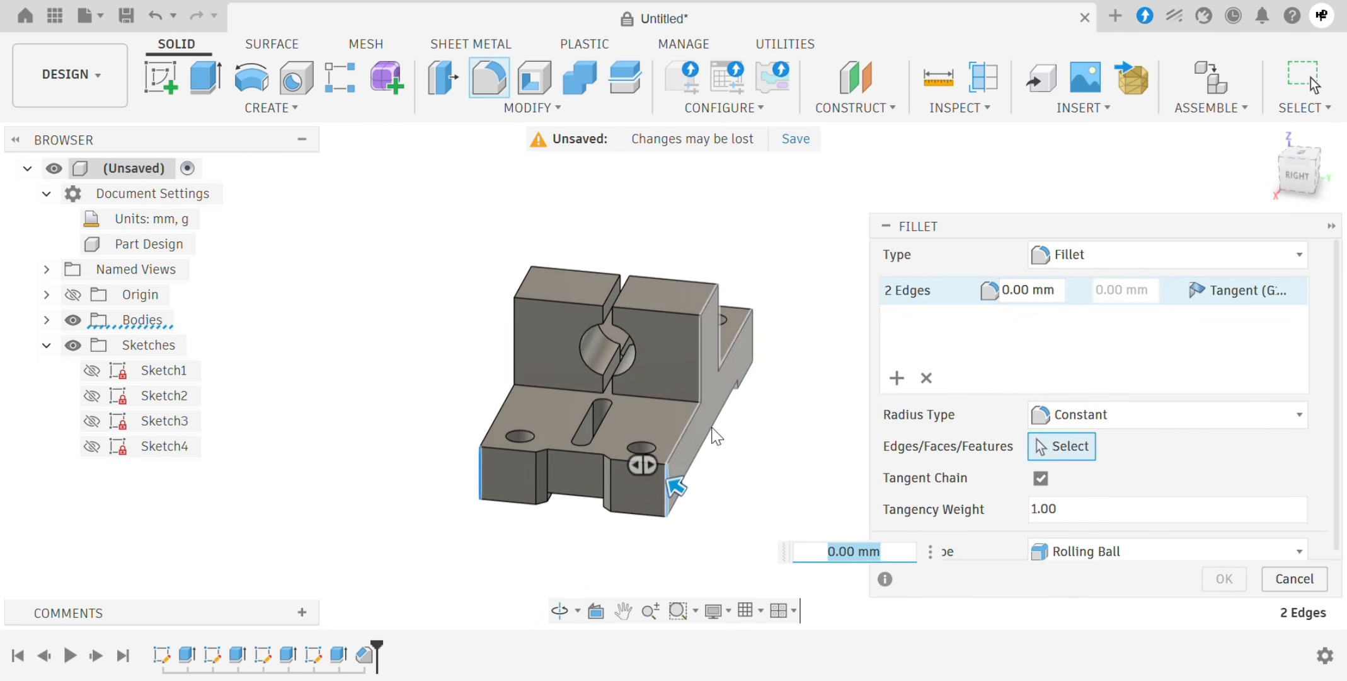
Add the two vertical outer corner edges at the plate's opposite end to the fillet selection
{"action": "middle_click_drag", "start_coordinate": [687, 443], "coordinate": [605, 432], "text": "shift"}
{"action": "scroll", "coordinate": [749, 432], "scroll_direction": "up", "scroll_amount": 5}
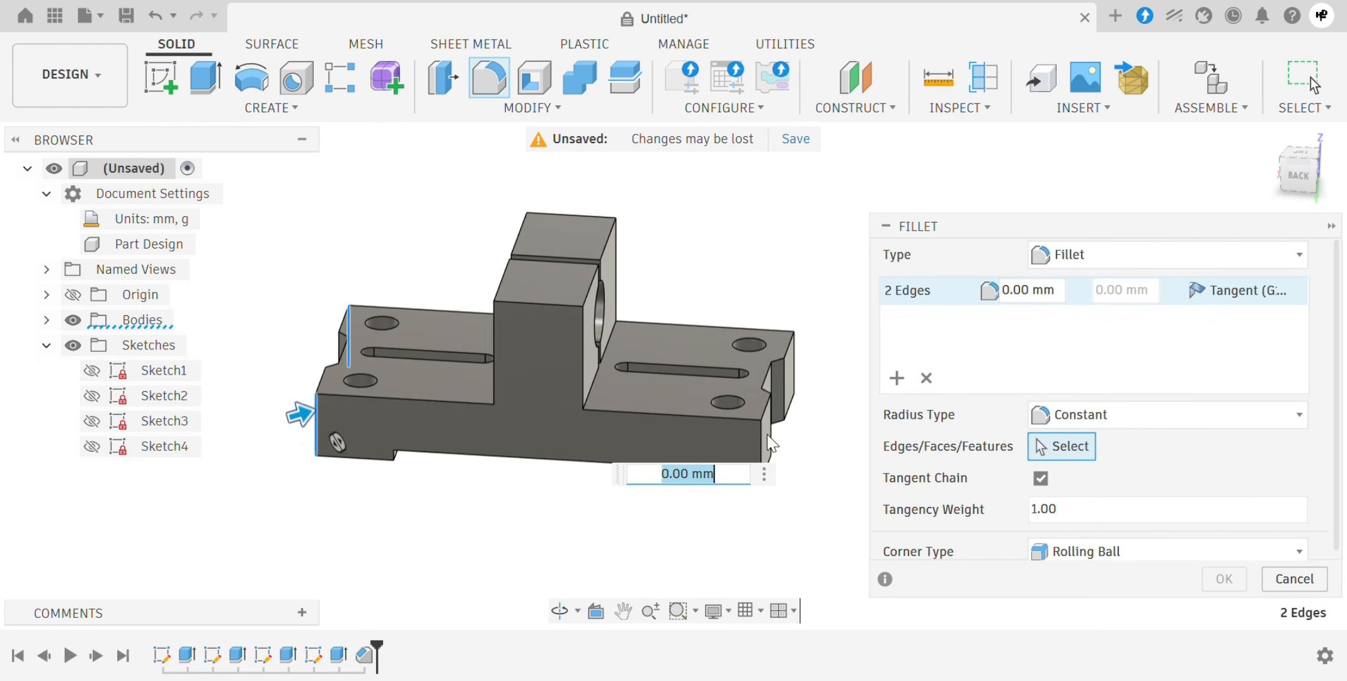
{"action": "left_click", "coordinate": [758, 434]}
{"action": "scroll", "coordinate": [709, 422], "scroll_direction": "down", "scroll_amount": 4}
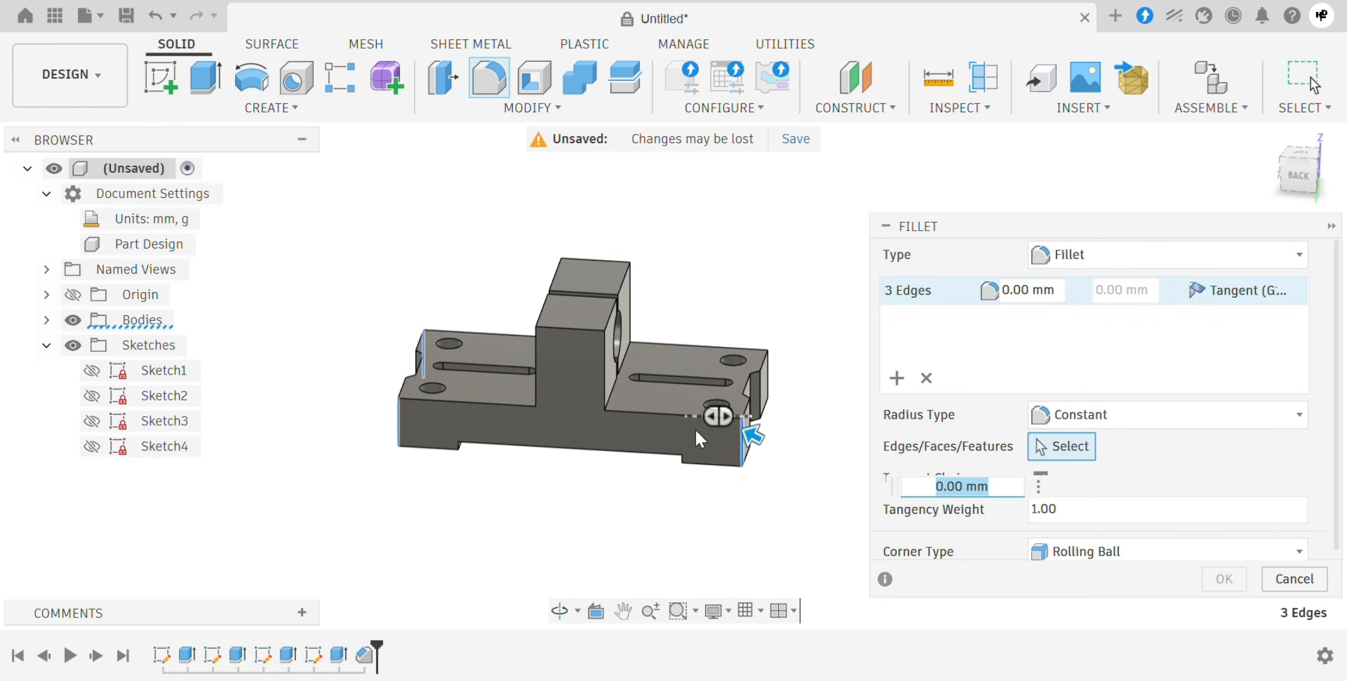
{"action": "middle_click_drag", "start_coordinate": [695, 428], "coordinate": [518, 434], "text": "shift"}
{"action": "scroll", "coordinate": [627, 455], "scroll_direction": "up", "scroll_amount": 5}
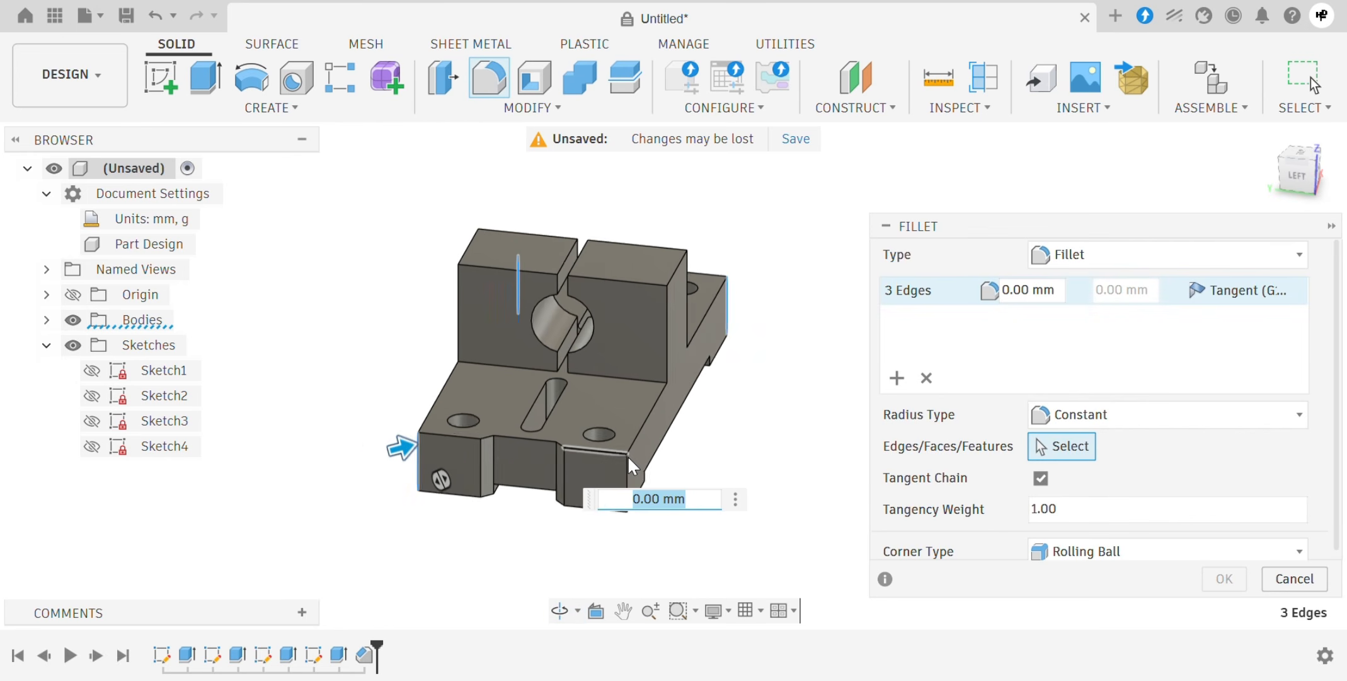
{"action": "left_click", "coordinate": [630, 464]}
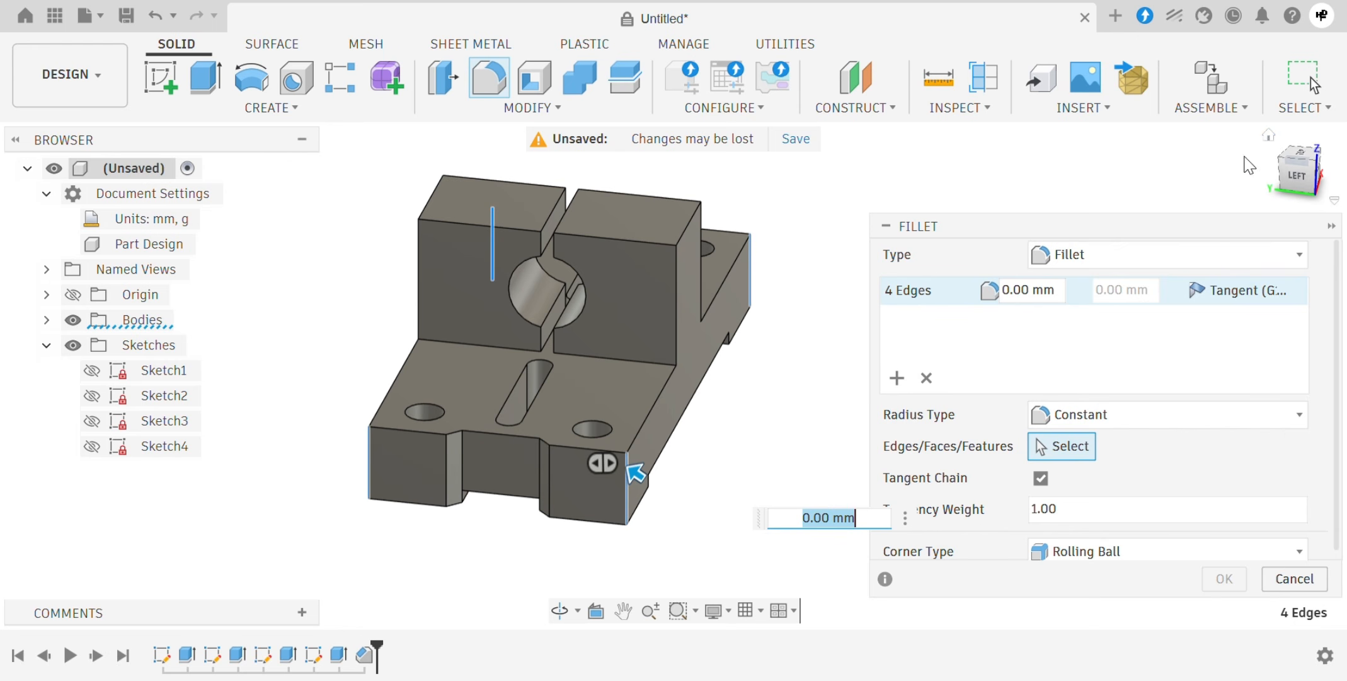
Set the fillet radius of the four plate corner edges to 10 mm
{"action": "left_click", "coordinate": [1268, 136]}
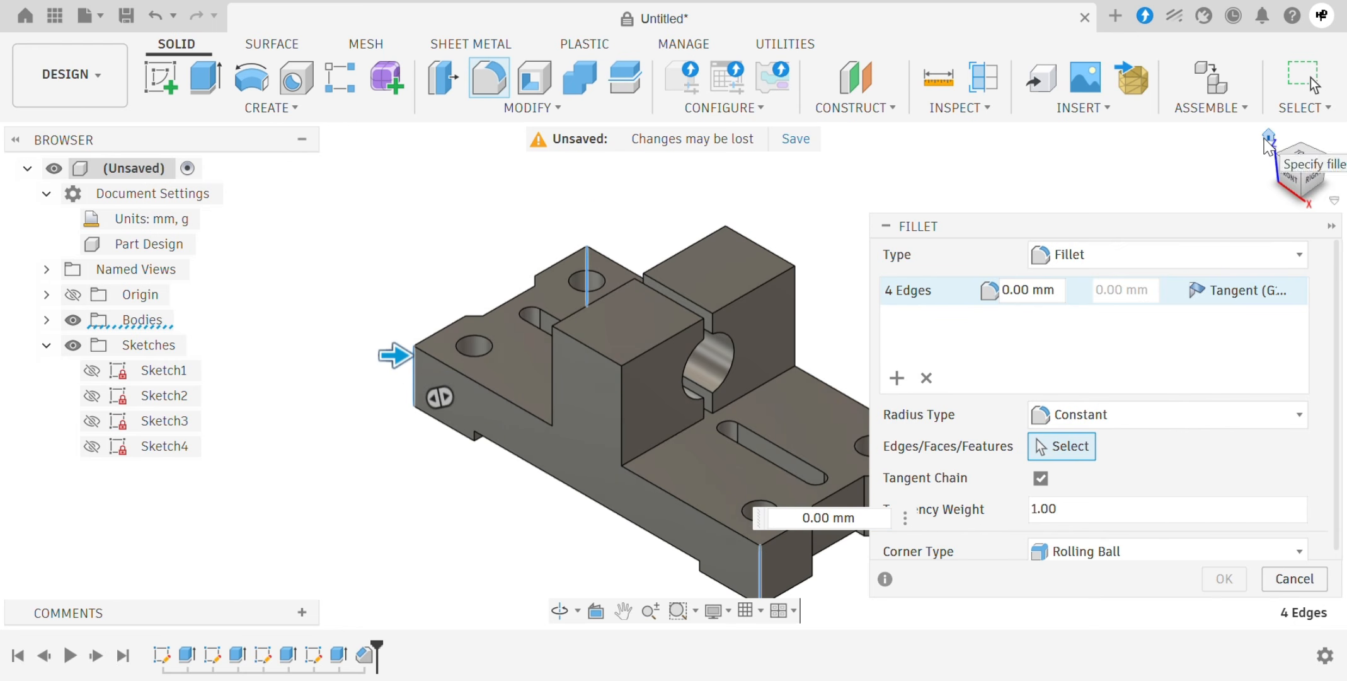
{"action": "left_click", "coordinate": [1020, 293]}
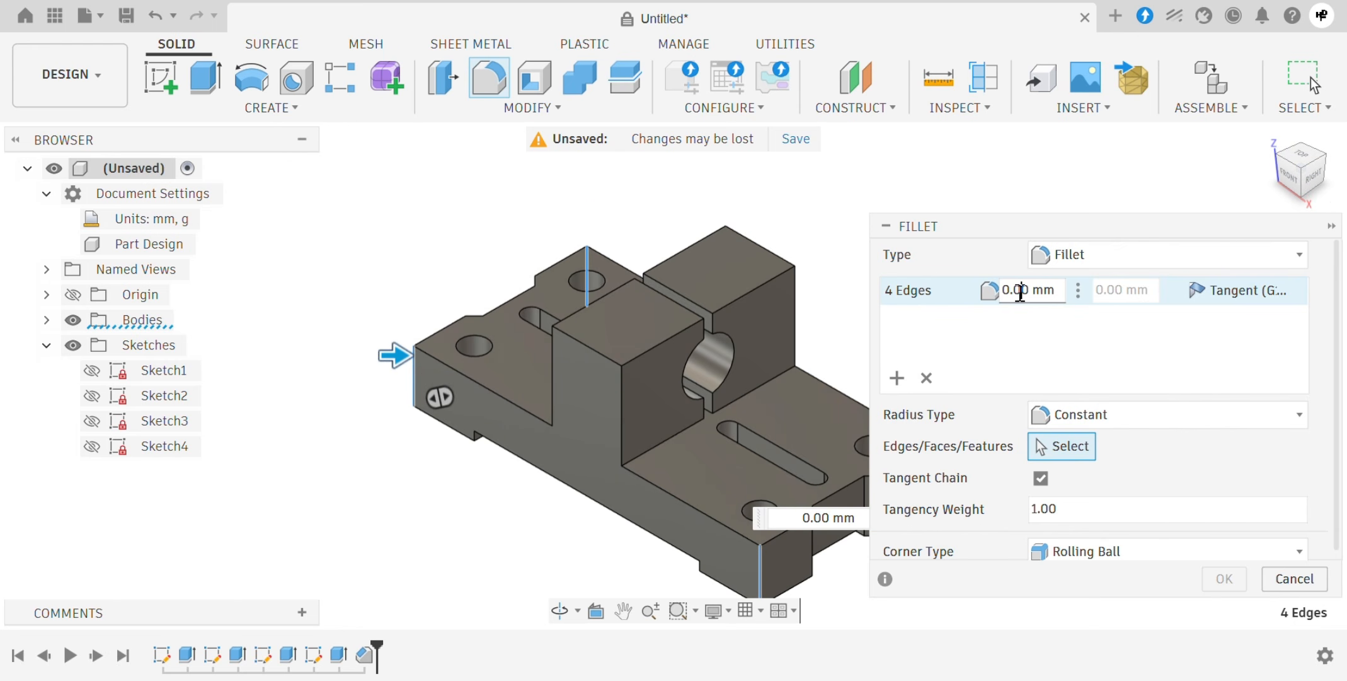
{"action": "double_click", "coordinate": [1020, 293]}
{"action": "triple_click", "coordinate": [1021, 293]}
{"action": "triple_click", "coordinate": [1021, 293]}
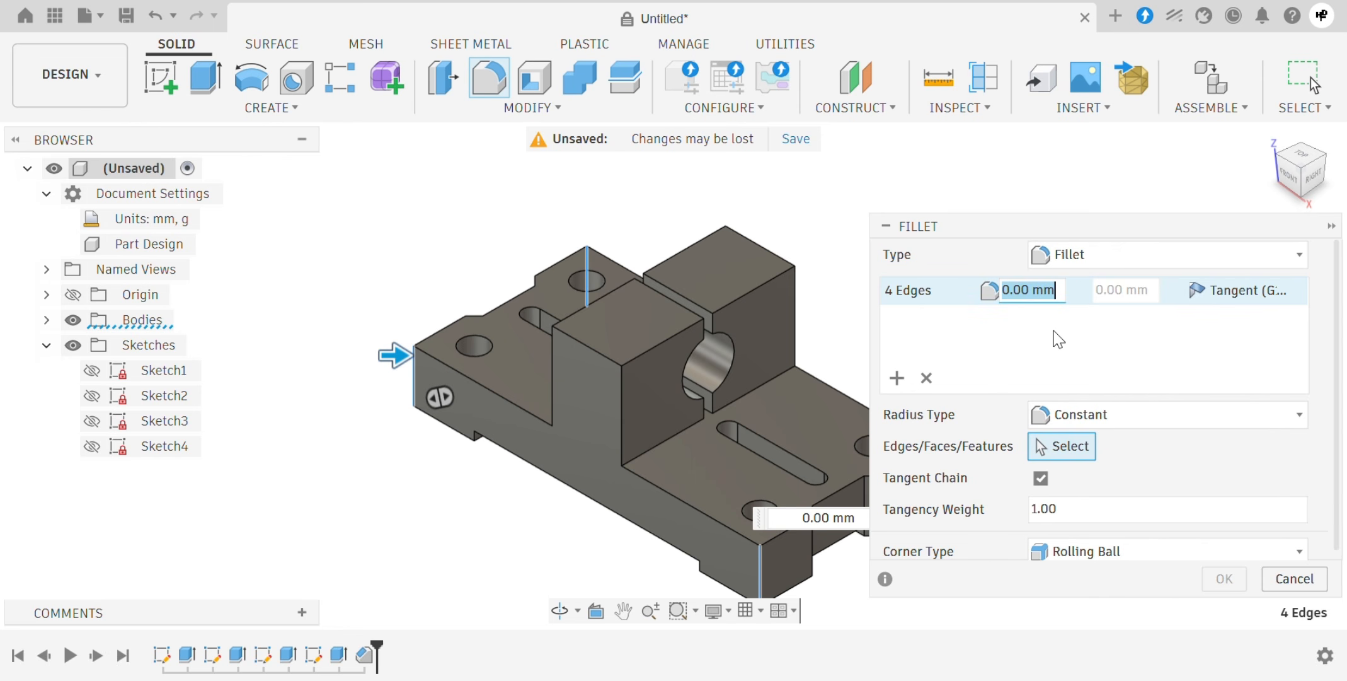
{"action": "type", "text": "10"}
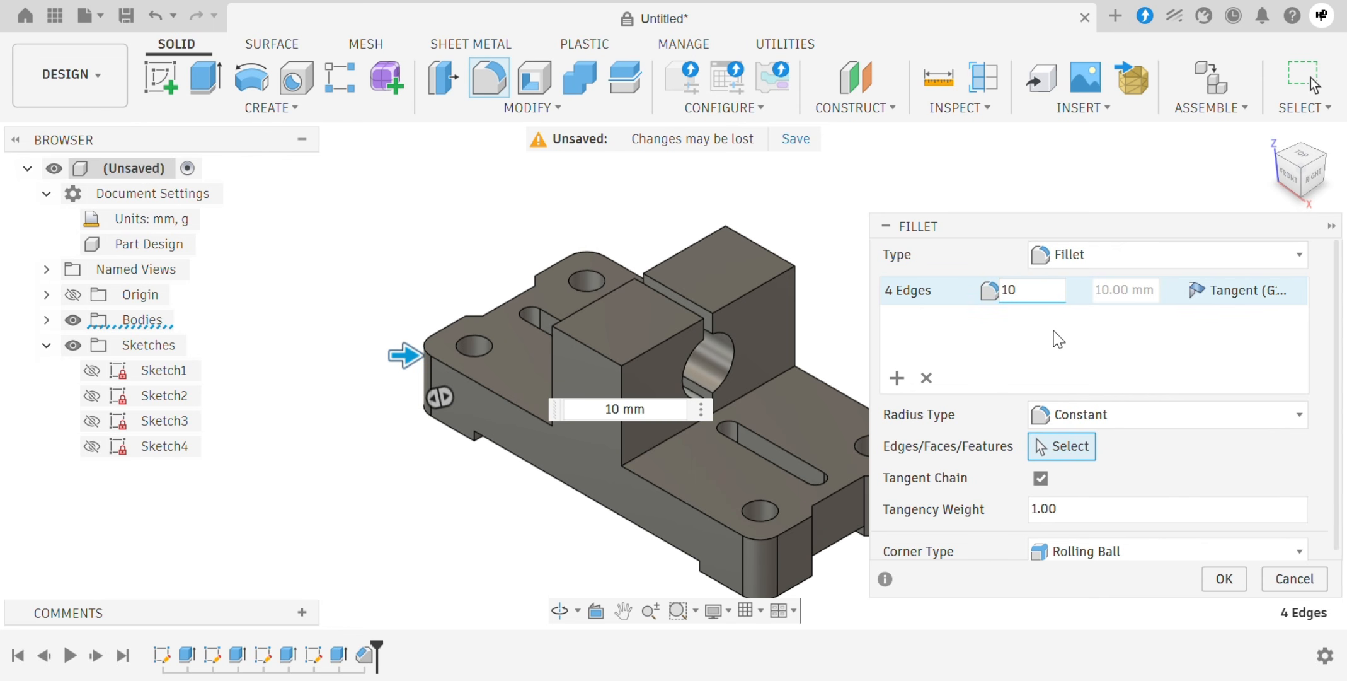
Add a second fillet edge set containing the top outer edge of each upright block
{"action": "left_click", "coordinate": [896, 378]}
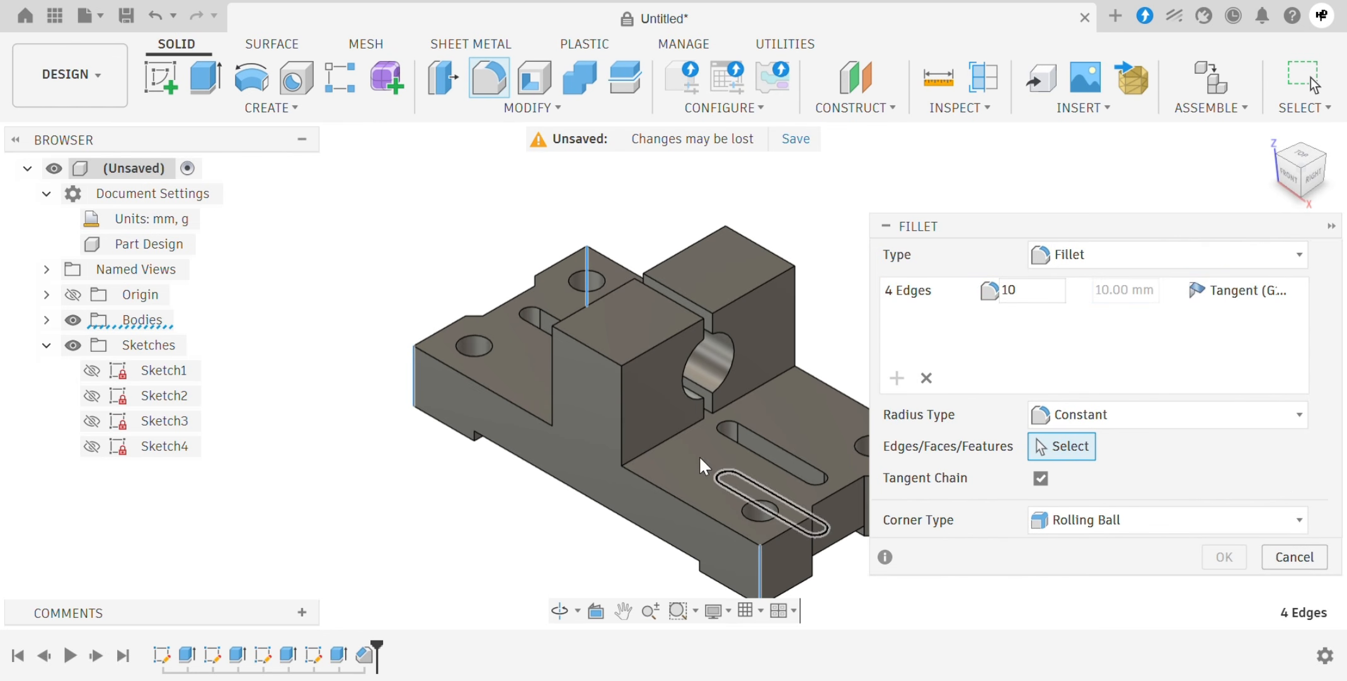
{"action": "left_click", "coordinate": [598, 353]}
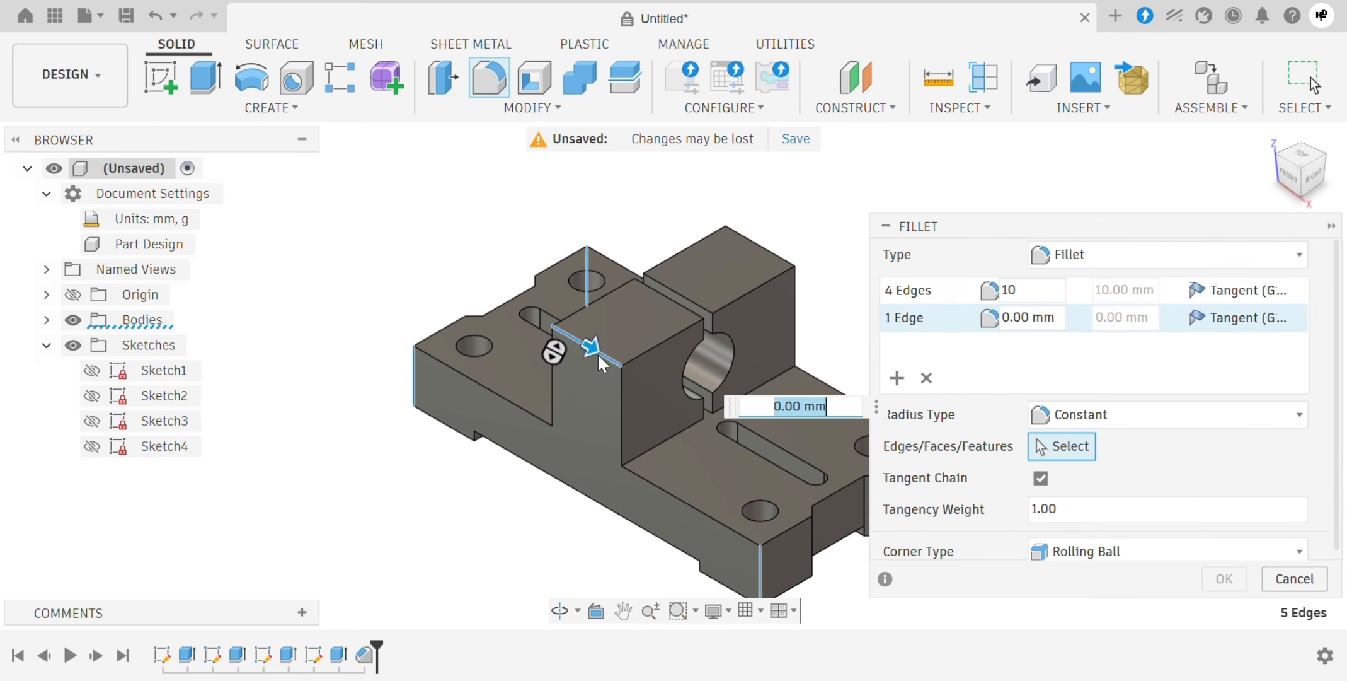
{"action": "middle_click_drag", "start_coordinate": [600, 384], "coordinate": [441, 353], "text": "shift"}
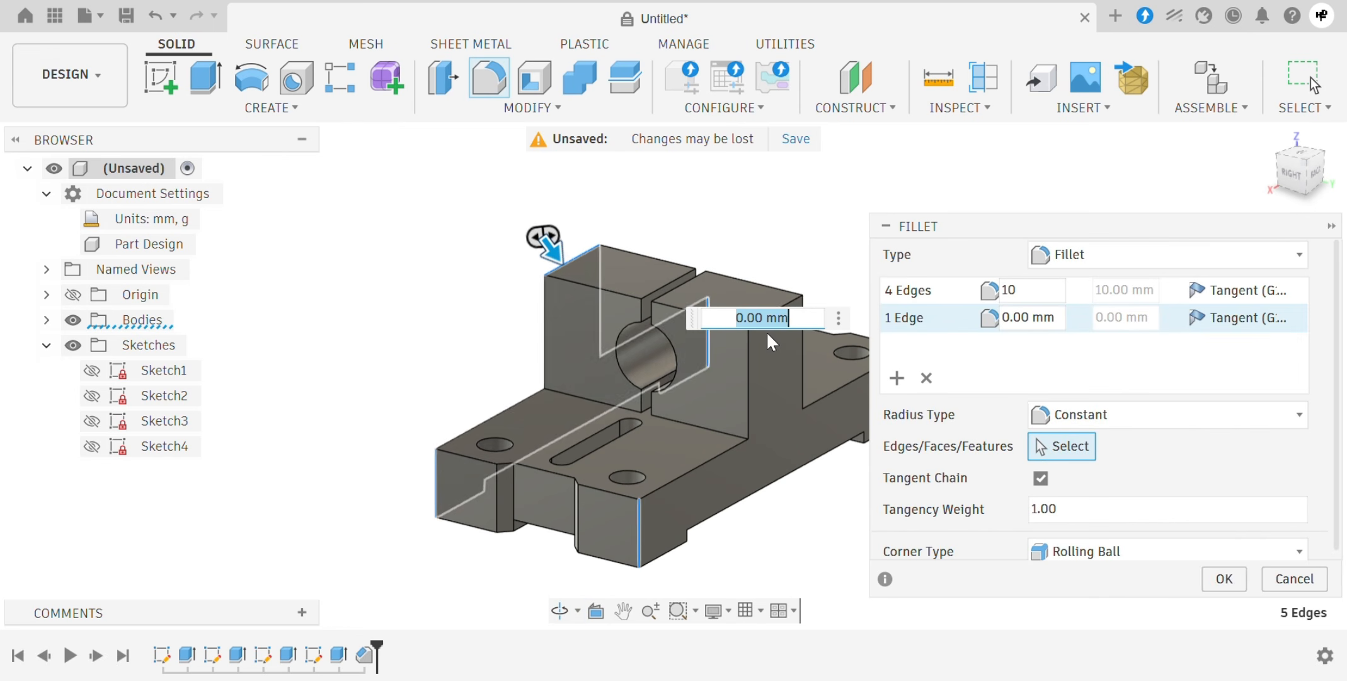
{"action": "scroll", "coordinate": [809, 306], "scroll_direction": "down", "scroll_amount": 2}
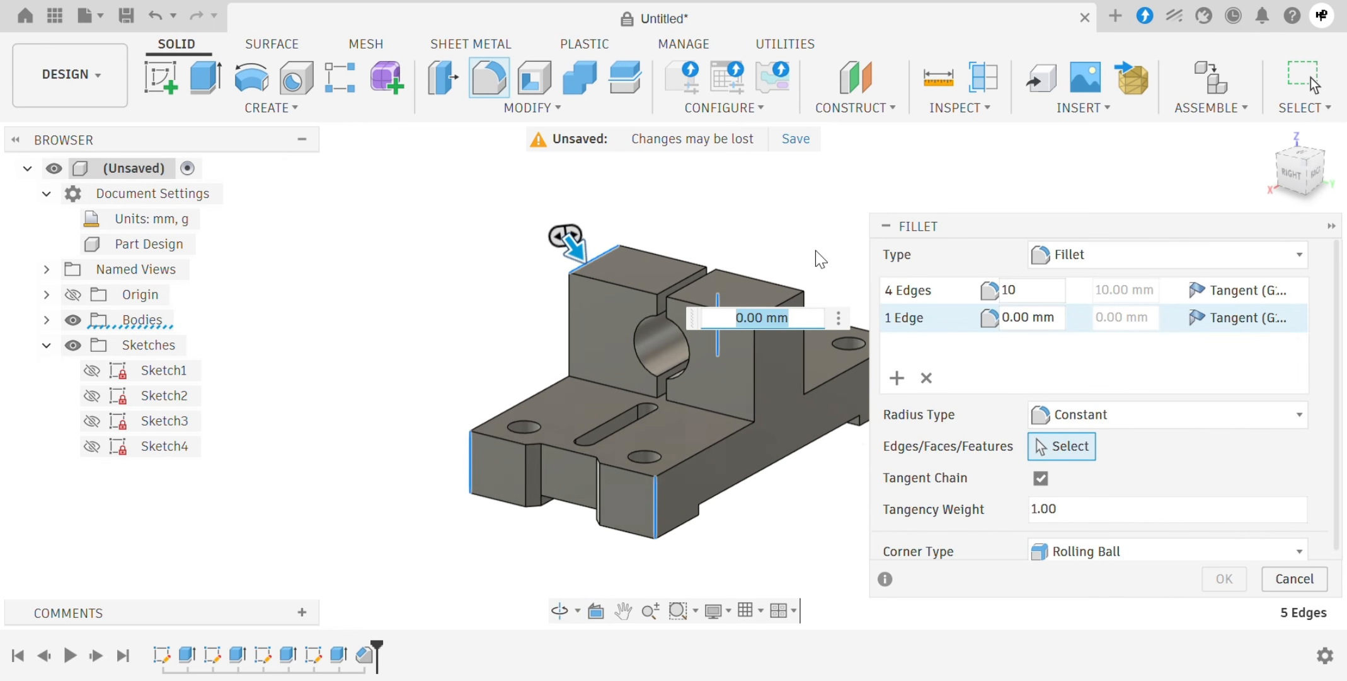
{"action": "left_click", "coordinate": [802, 293]}
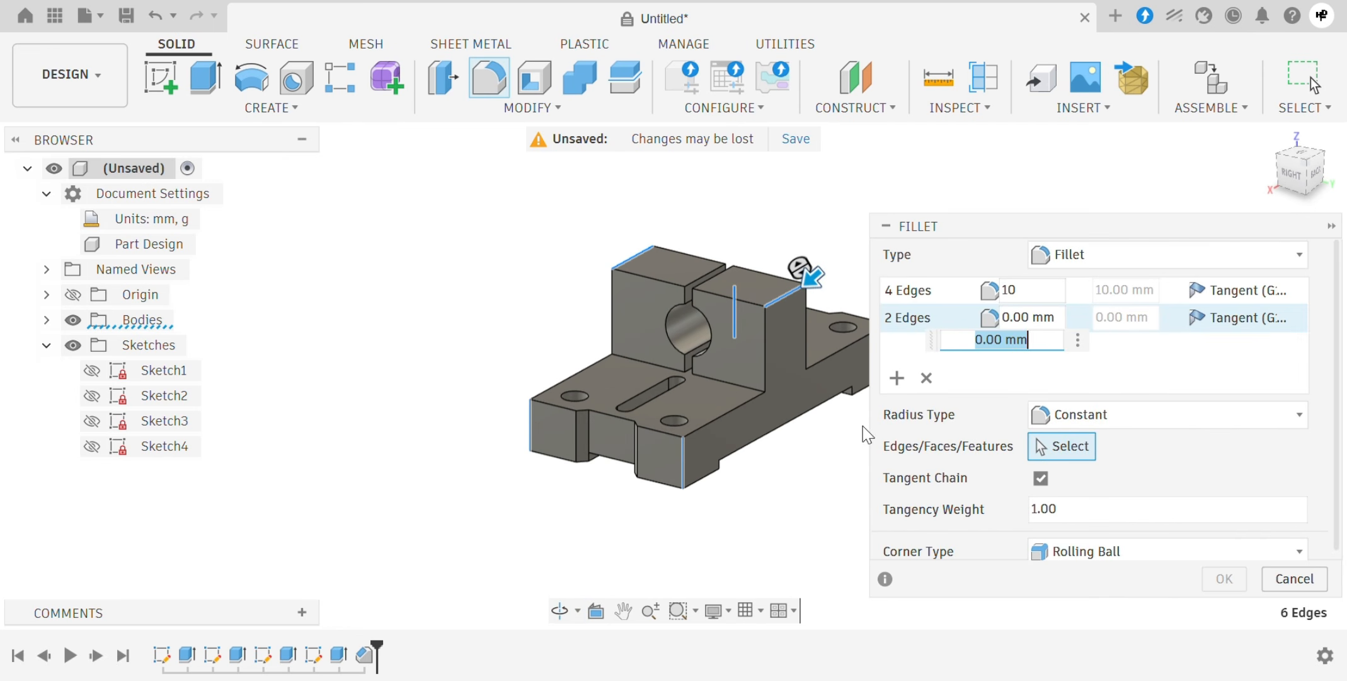
Set the radius of the upright blocks' edge set to 20 mm and complete the fillet
{"action": "left_click", "coordinate": [1005, 317]}
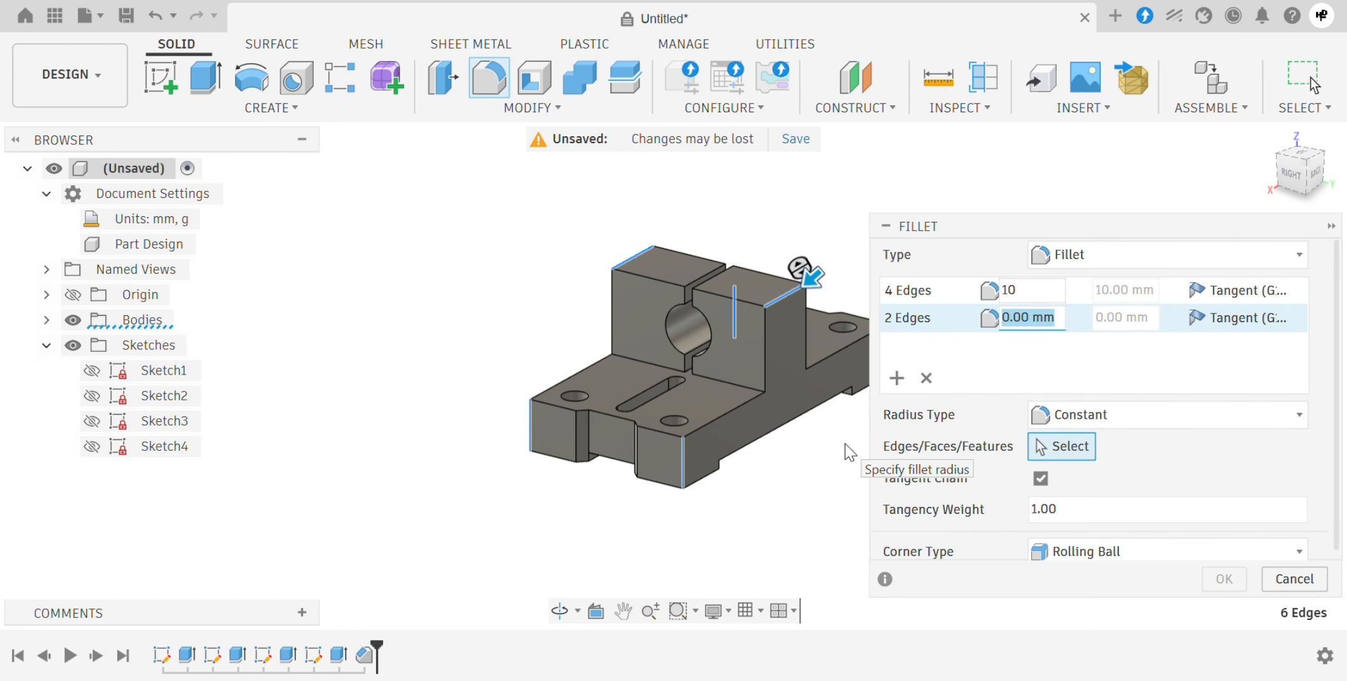
{"action": "type", "text": "20"}
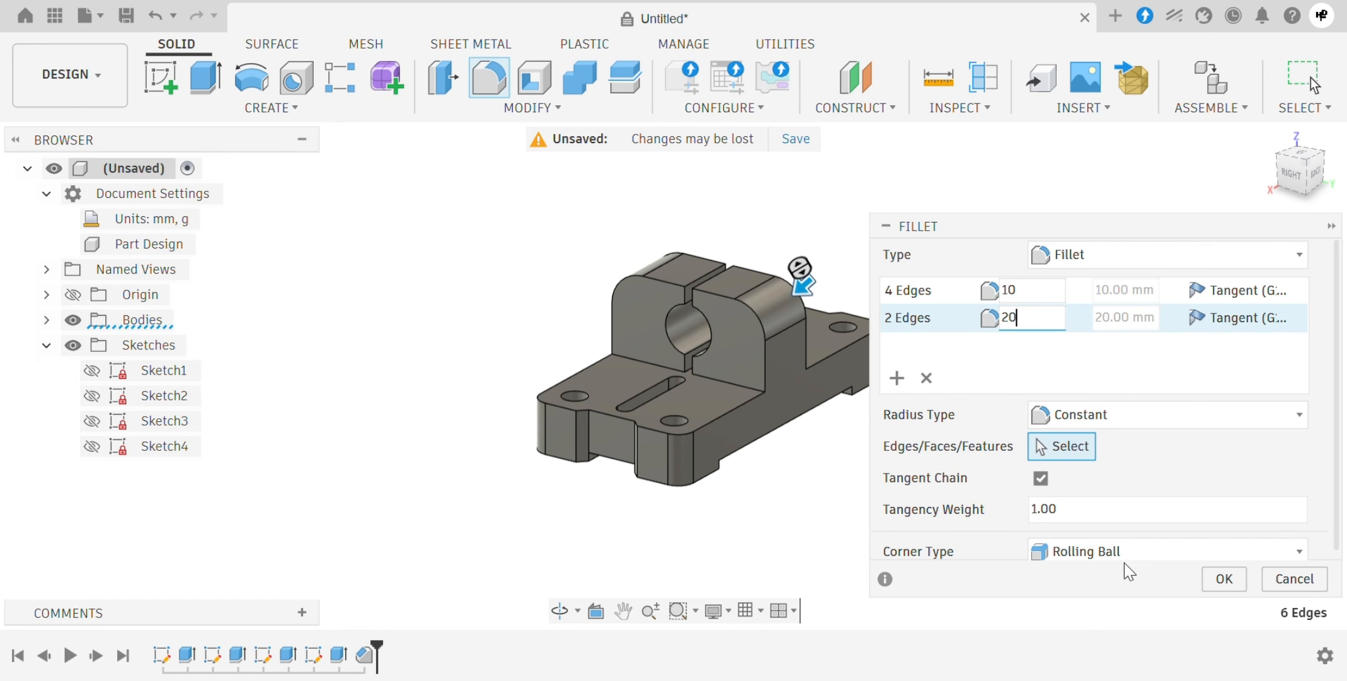
{"action": "left_click", "coordinate": [1225, 579]}
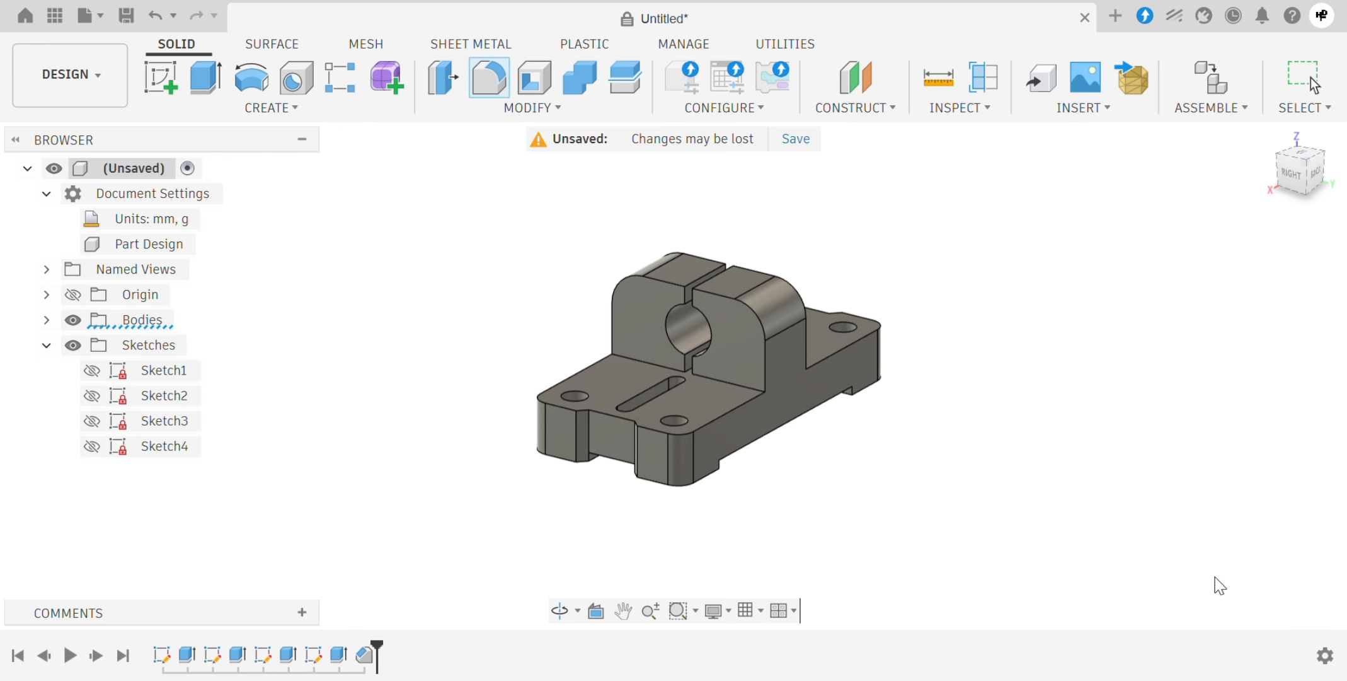
{"action": "left_click", "coordinate": [1270, 135]}
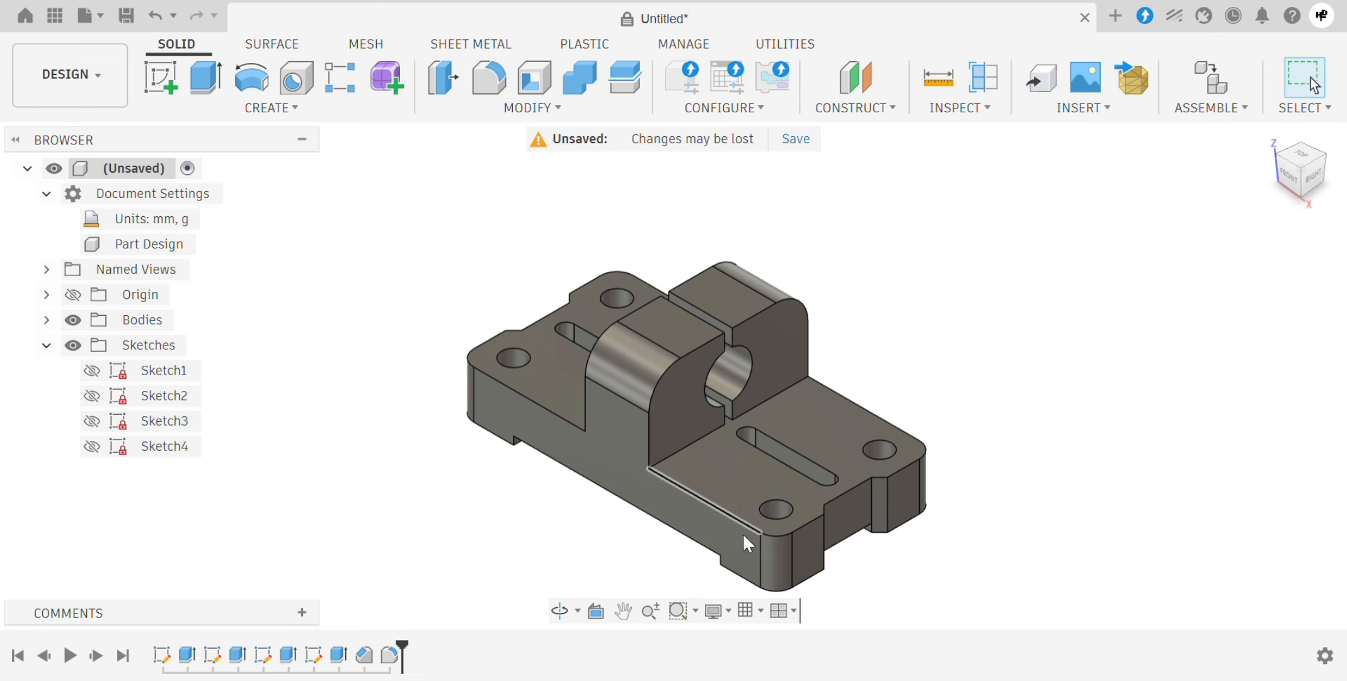
{"action": "left_click", "coordinate": [623, 610]}
{"action": "left_click_drag", "start_coordinate": [641, 536], "coordinate": [628, 518]}
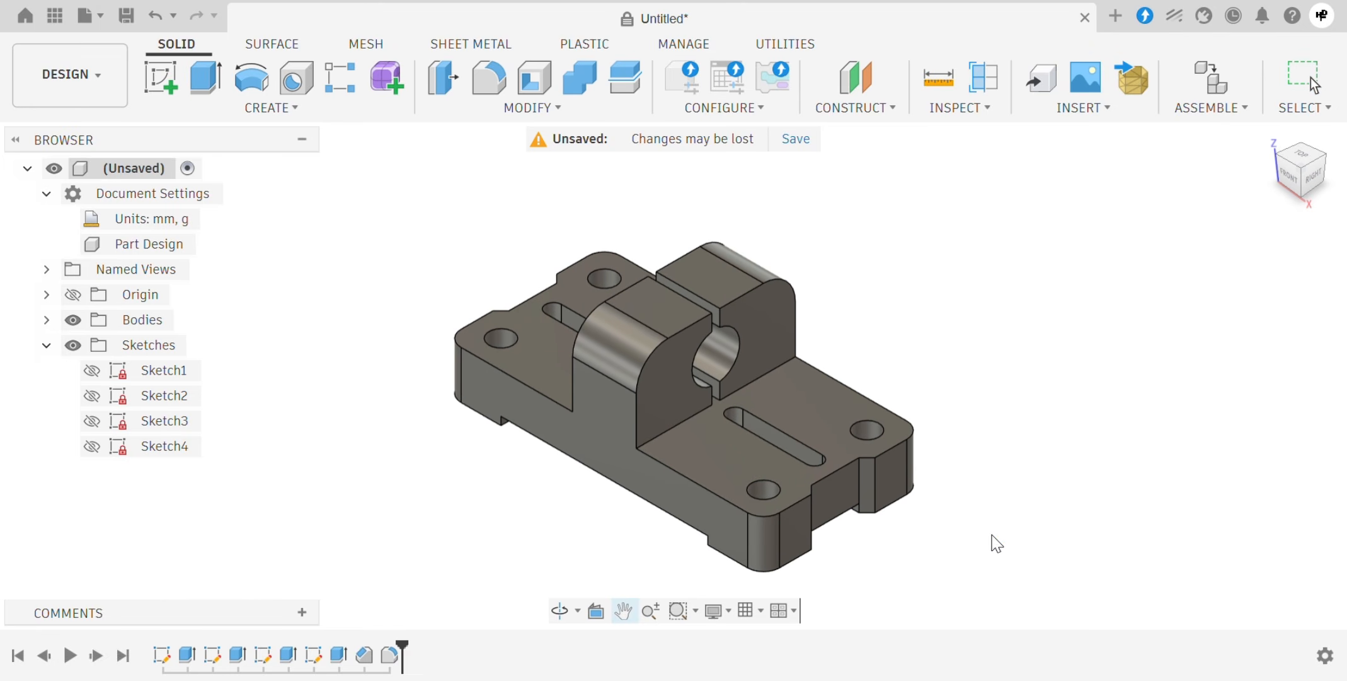
{"action": "key", "text": "Escape"}
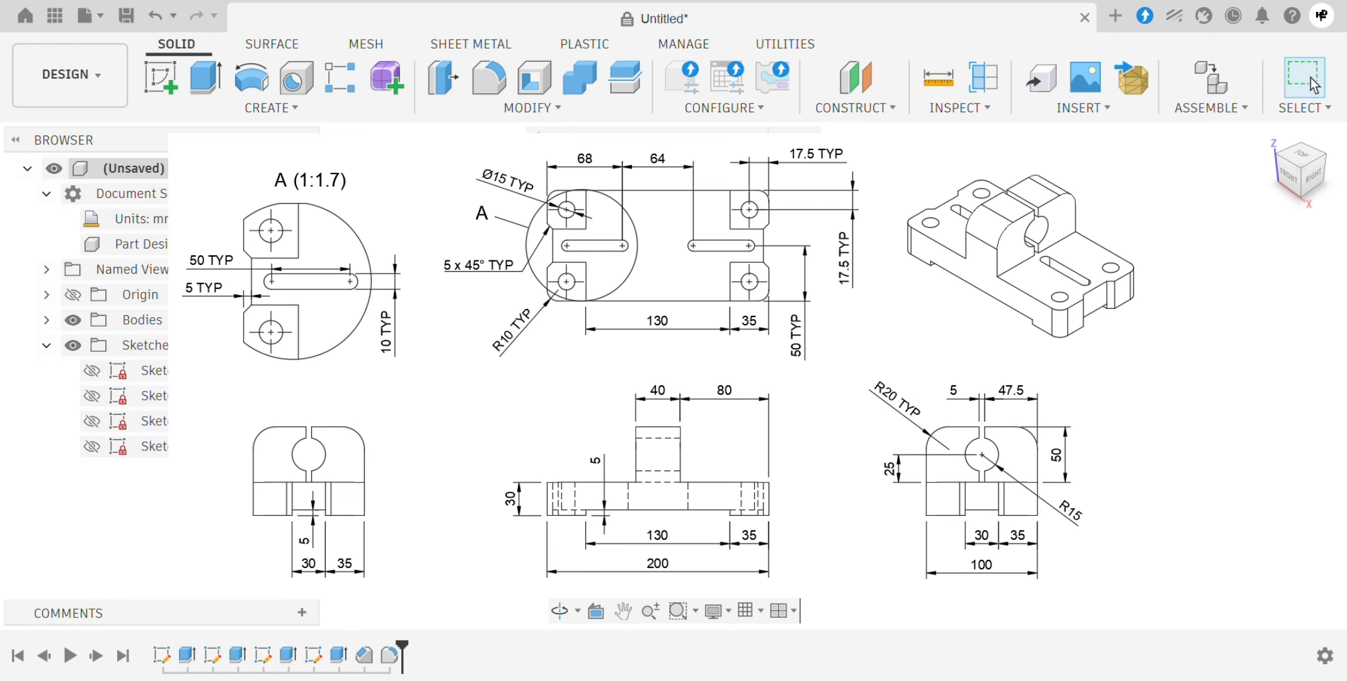
{"action": "mouse_move", "coordinate": [848, 536]}
{"action": "middle_mouse_down", "text": "shift"}
{"action": "mouse_move", "coordinate": [766, 391]}
{"action": "mouse_move", "coordinate": [600, 532]}
{"action": "mouse_move", "coordinate": [701, 445]}
{"action": "mouse_move", "coordinate": [851, 508]}
{"action": "middle_mouse_up", "text": "shift"}
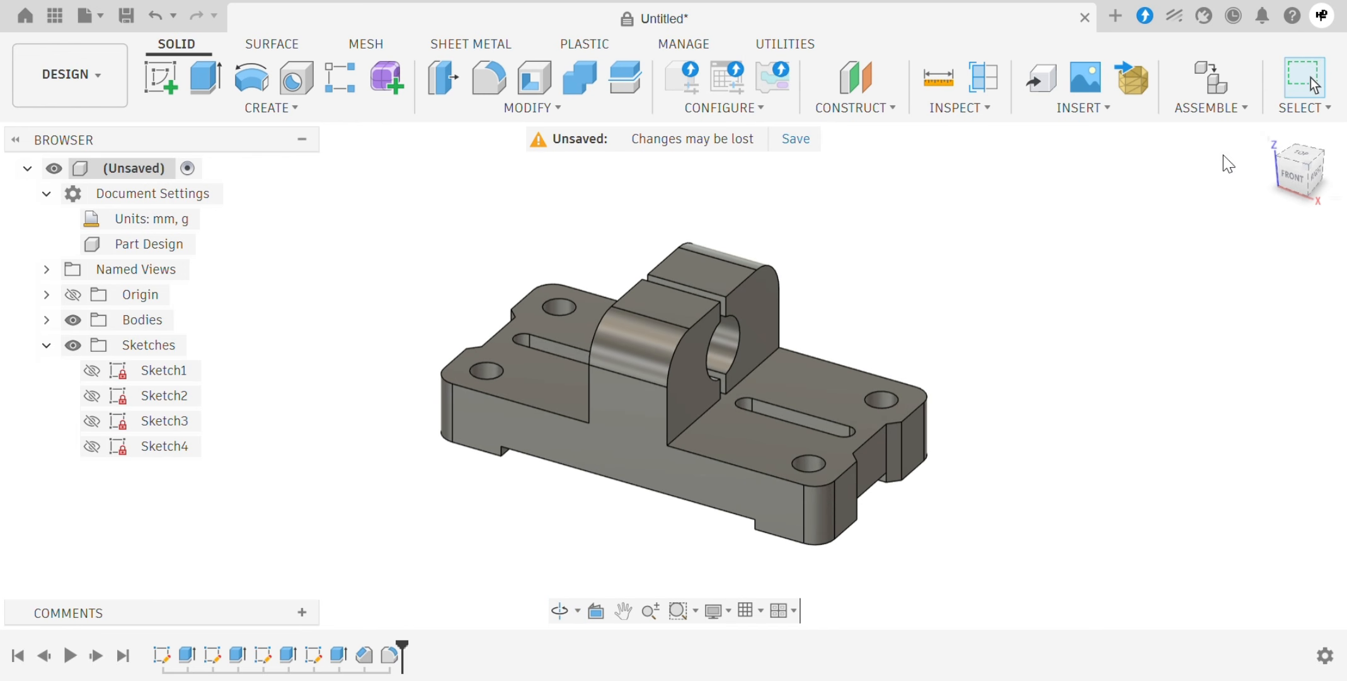
{"action": "middle_click_drag", "start_coordinate": [1035, 295], "coordinate": [672, 554], "text": "shift"}
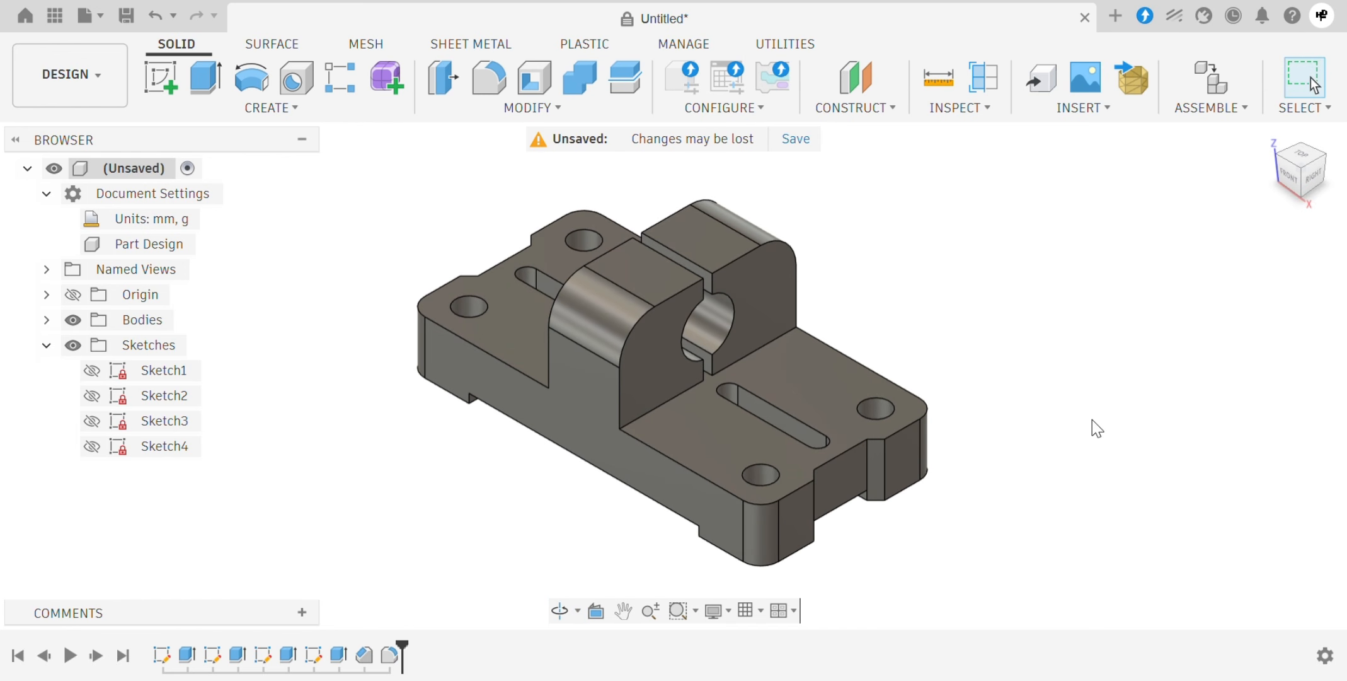